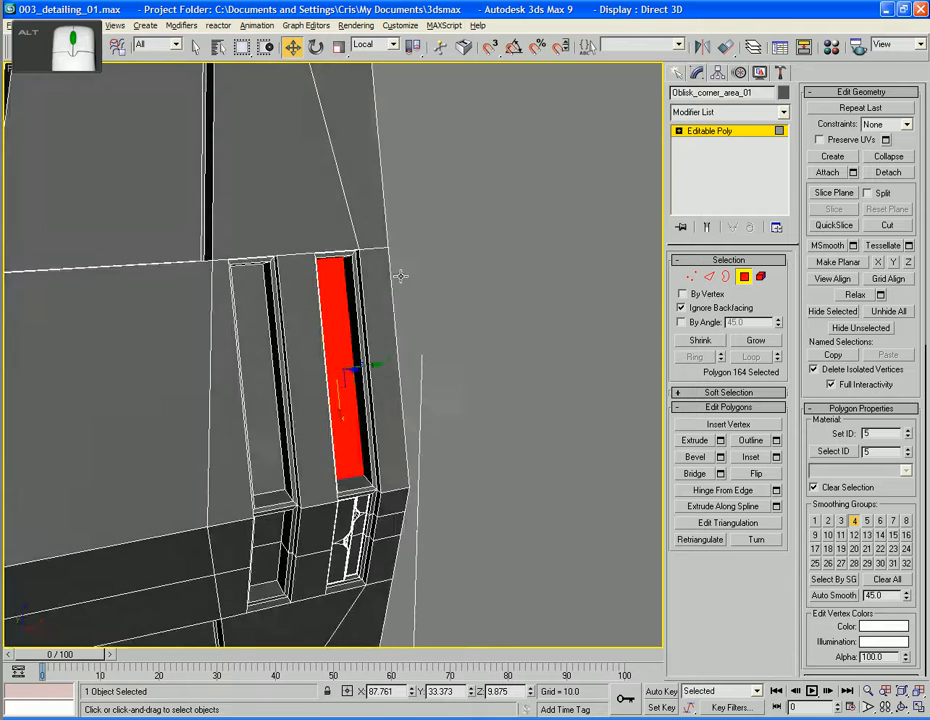
Leave polygon editing on the corner-area object and switch object creation to spline shapes.
{"action": "scroll", "coordinate": [405, 276], "scroll_direction": "up", "scroll_amount": 3}
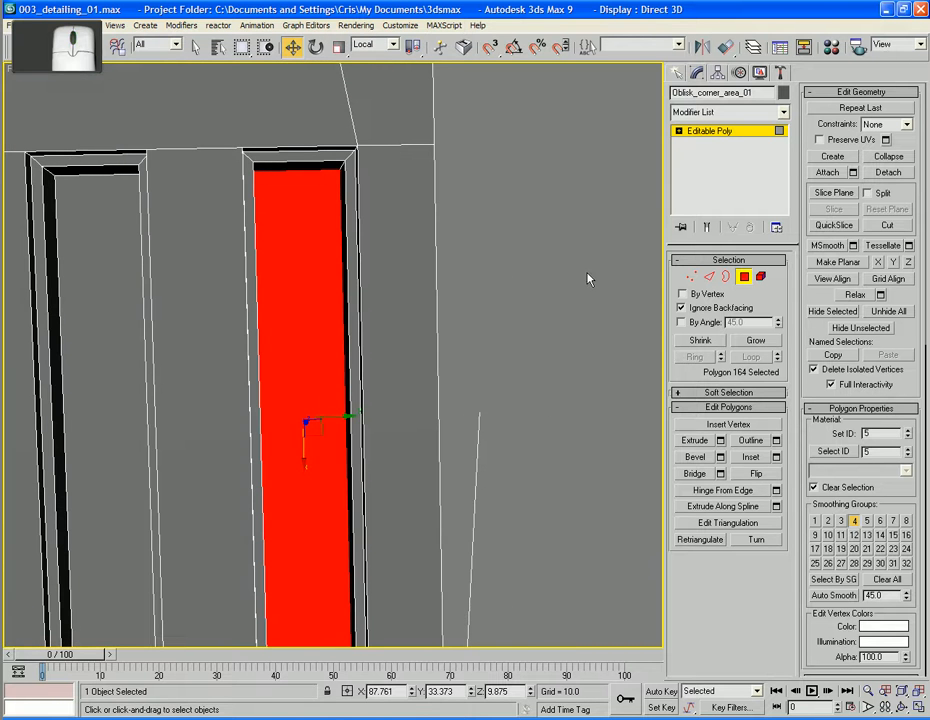
{"action": "left_click", "coordinate": [747, 279]}
{"action": "mouse_move", "coordinate": [446, 322]}
{"action": "middle_mouse_down", "text": "alt"}
{"action": "mouse_move", "coordinate": [413, 301]}
{"action": "mouse_move", "coordinate": [444, 293]}
{"action": "mouse_move", "coordinate": [450, 326]}
{"action": "middle_mouse_up", "text": "alt"}
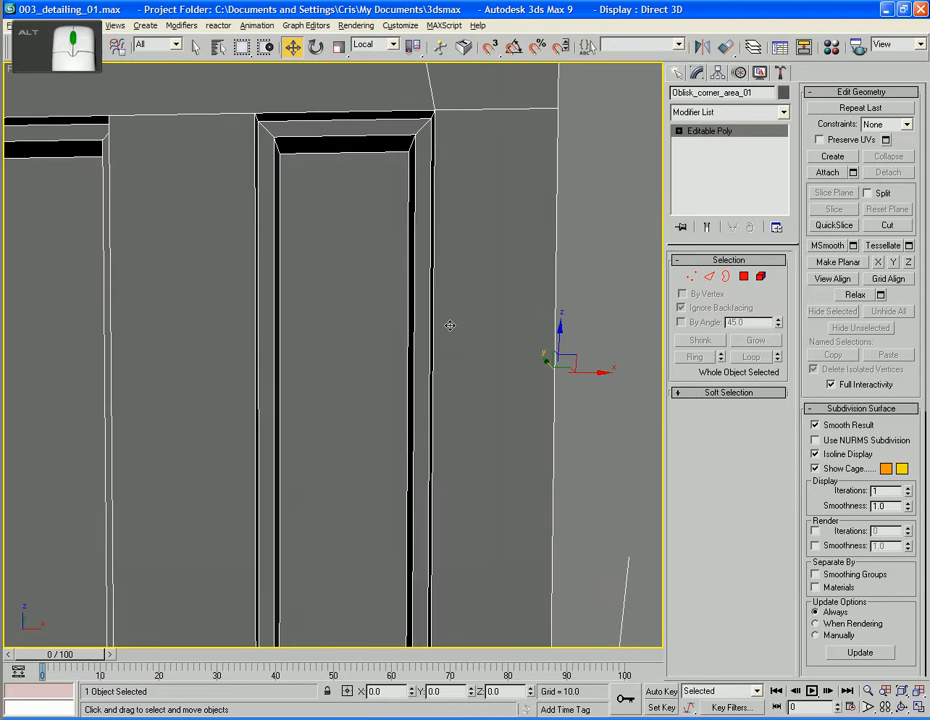
{"action": "left_click", "coordinate": [675, 75]}
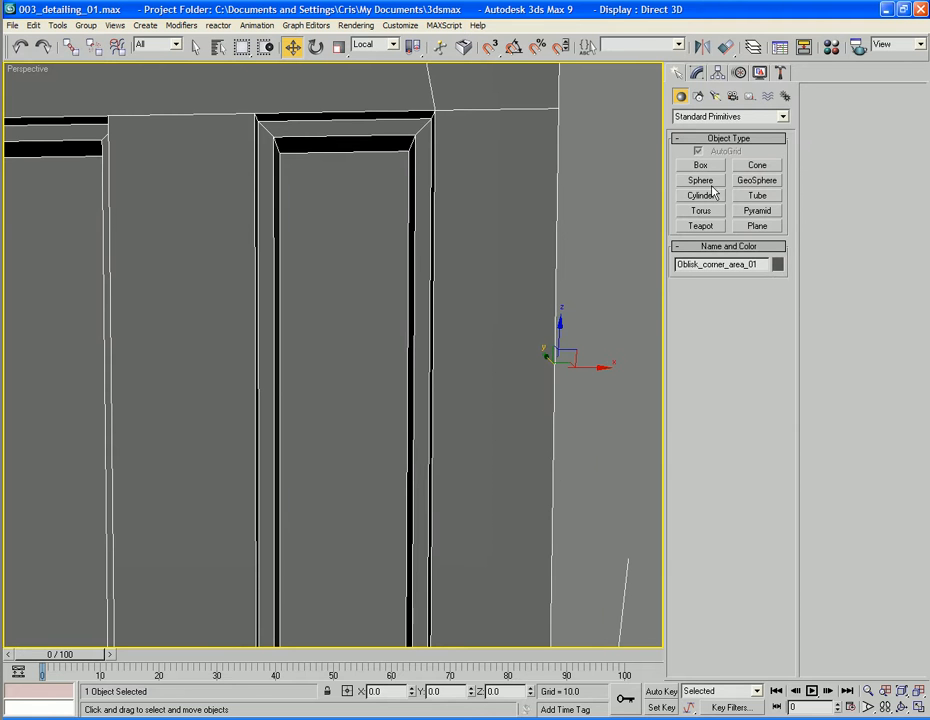
{"action": "left_click", "coordinate": [698, 96]}
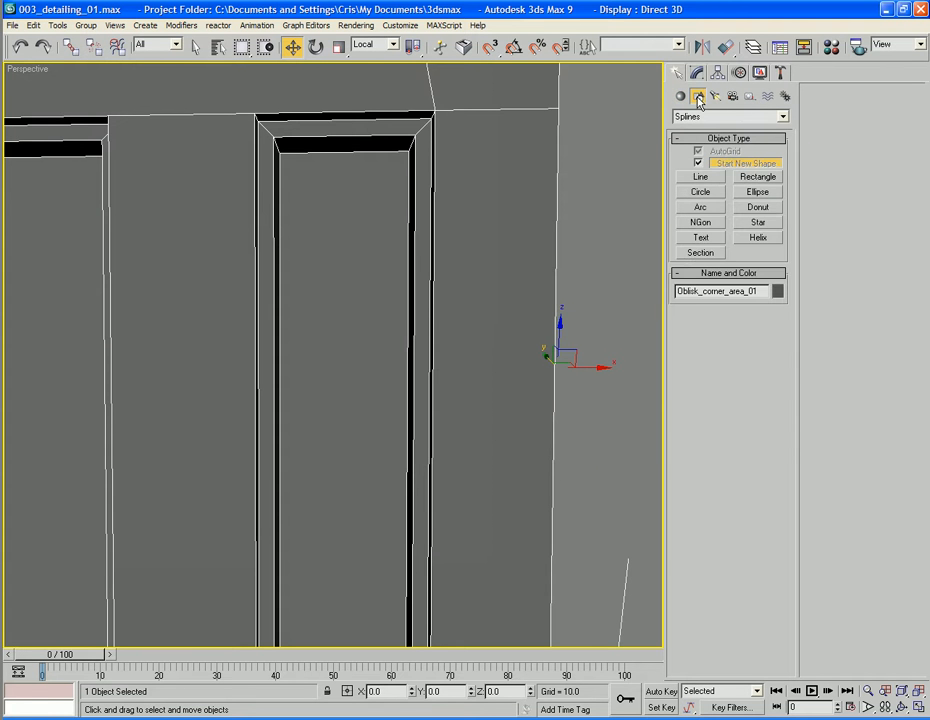
{"action": "left_click", "coordinate": [703, 179]}
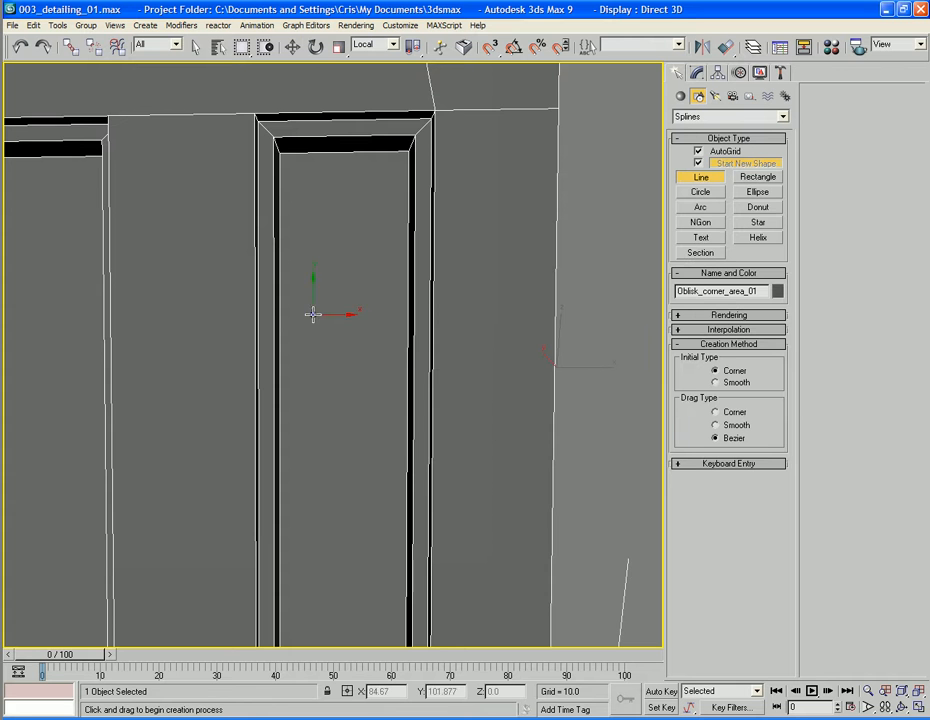
{"action": "left_click", "coordinate": [345, 250]}
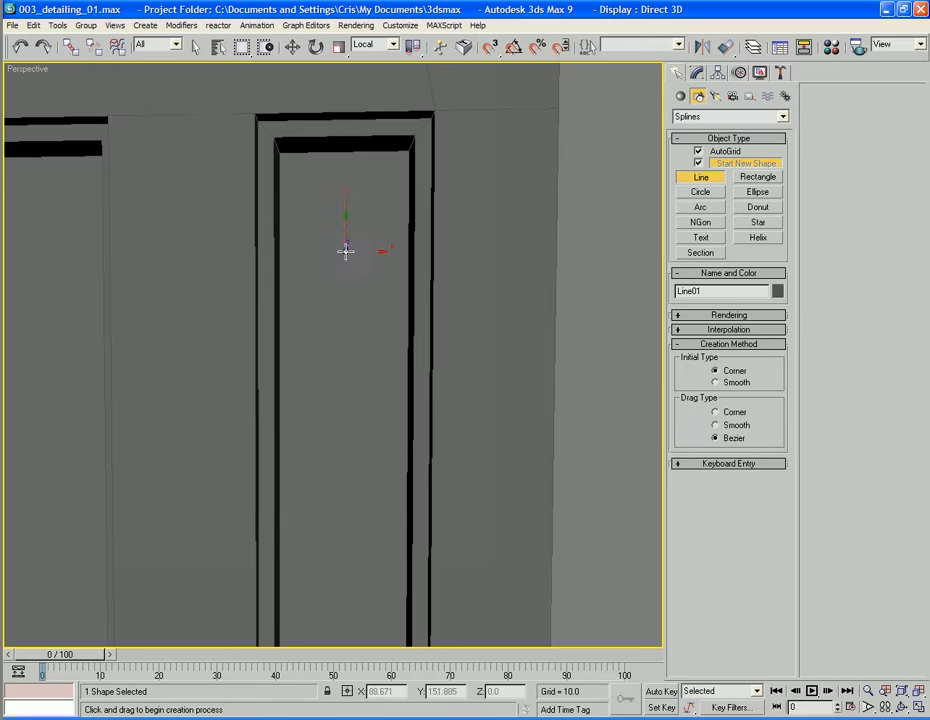
{"action": "right_click", "coordinate": [345, 292]}
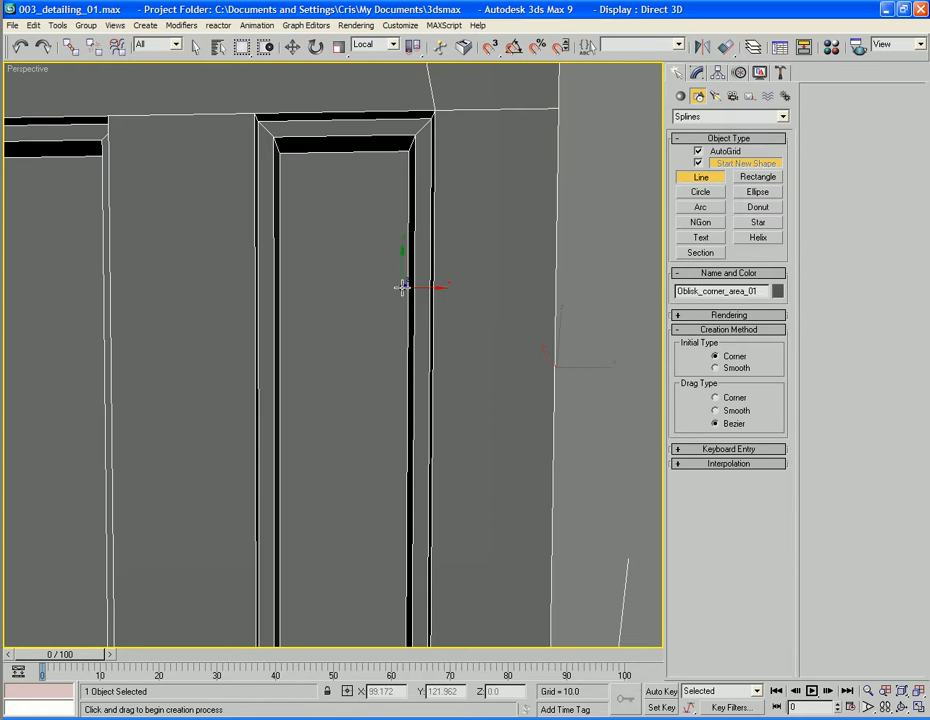
Draw a circle of about 1.23 radius on the upper part of the recessed panel nearest the corner and turn off Start New Shape.
{"action": "left_click", "coordinate": [702, 192]}
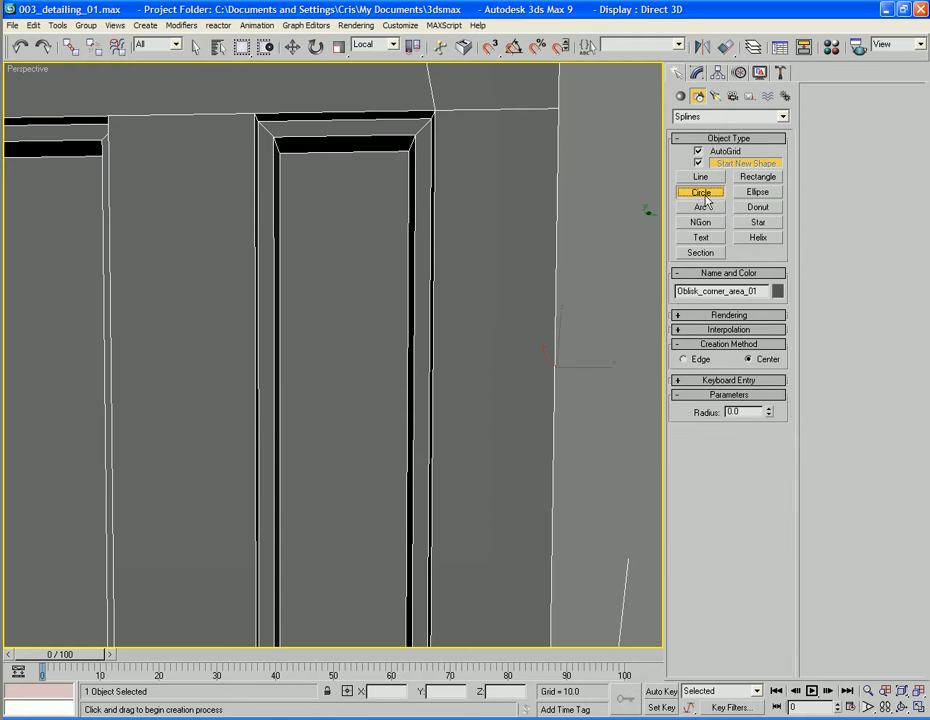
{"action": "left_click_drag", "start_coordinate": [343, 237], "coordinate": [345, 287]}
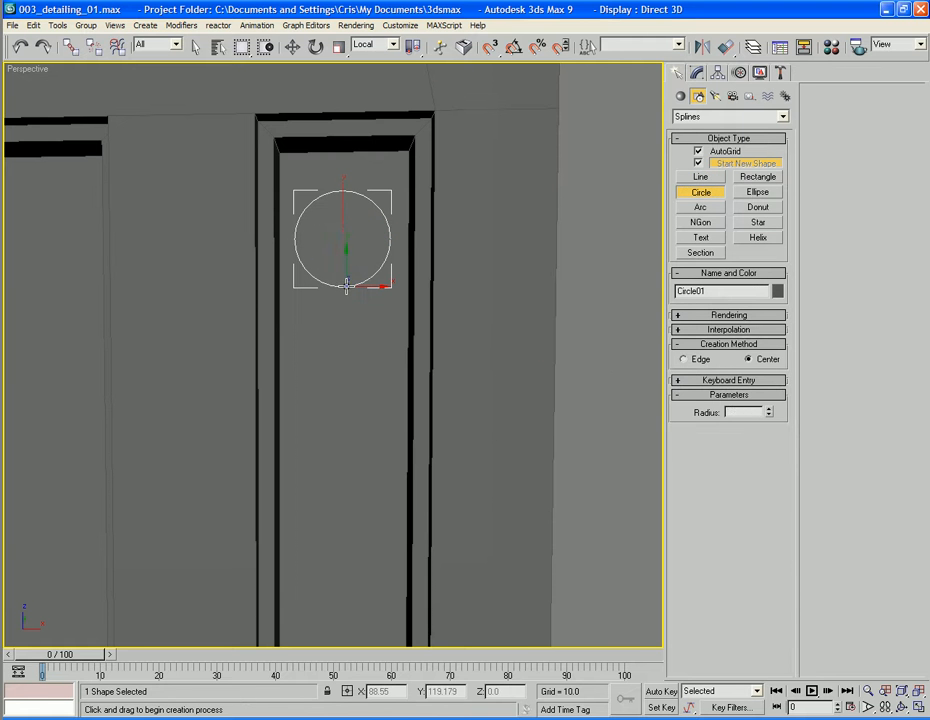
{"action": "left_click", "coordinate": [698, 162]}
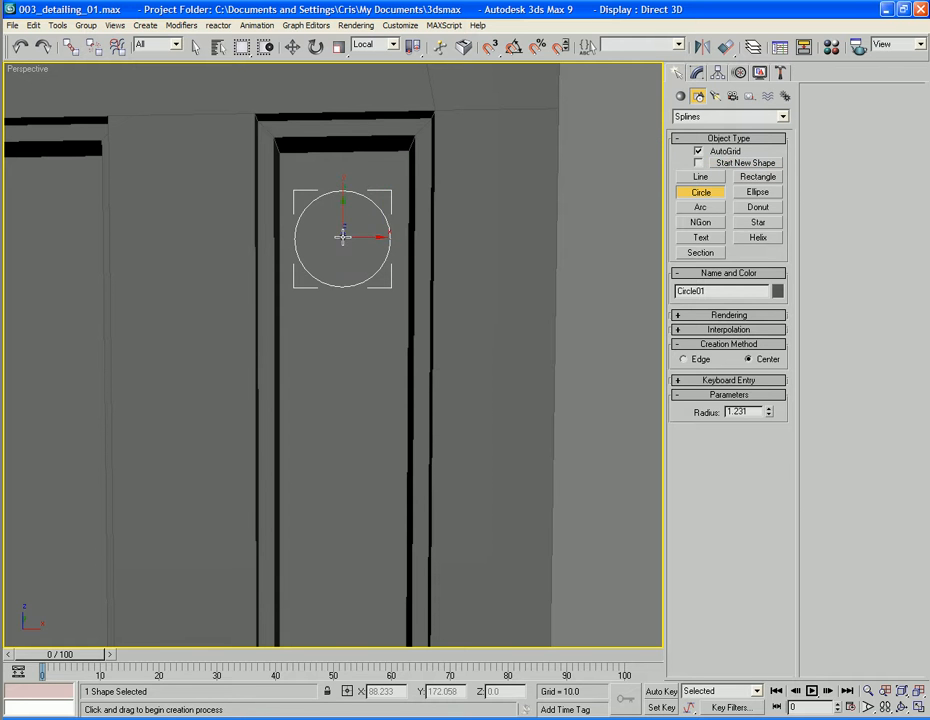
Draw a thin vertical rectangle about 9.59 long and 0.12 wide, running down from inside the circle's lower edge.
{"action": "left_click", "coordinate": [712, 179]}
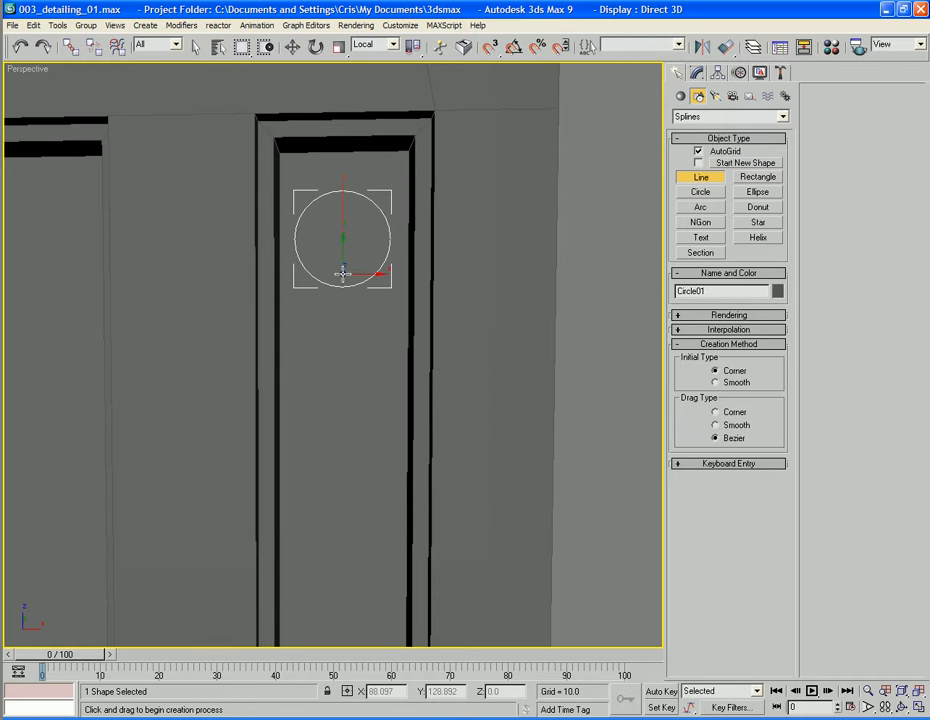
{"action": "left_click", "coordinate": [750, 178]}
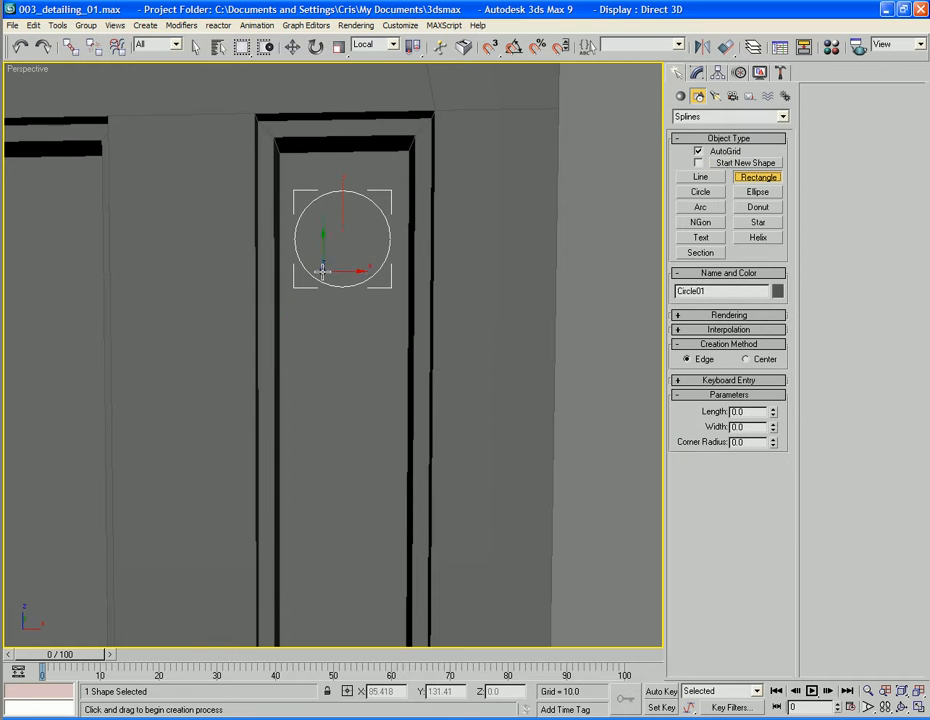
{"action": "left_click_drag", "start_coordinate": [342, 268], "coordinate": [344, 636]}
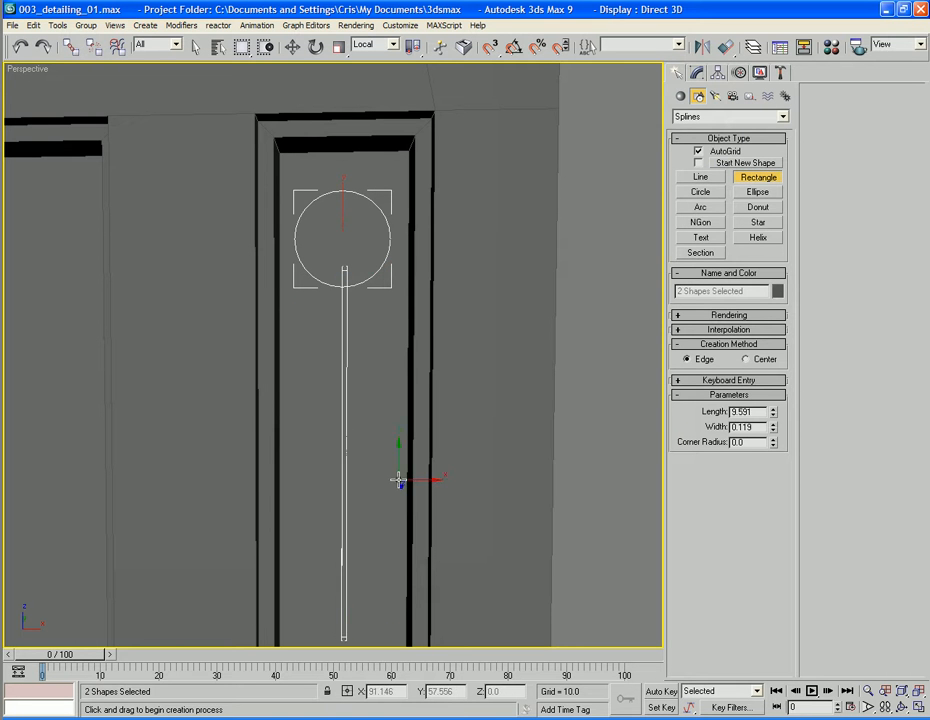
Draw four thin horizontal rectangles across the stem, two below the circle about 1.44 and 1.65 wide, and two near its lower end.
{"action": "left_click_drag", "start_coordinate": [391, 319], "coordinate": [333, 321]}
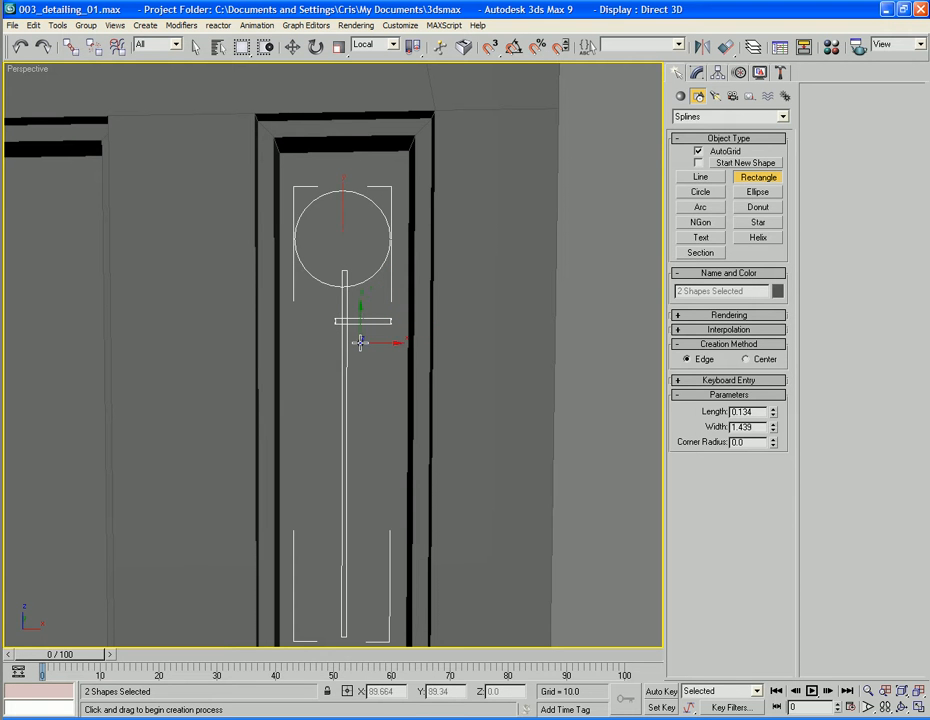
{"action": "left_click_drag", "start_coordinate": [372, 337], "coordinate": [307, 343]}
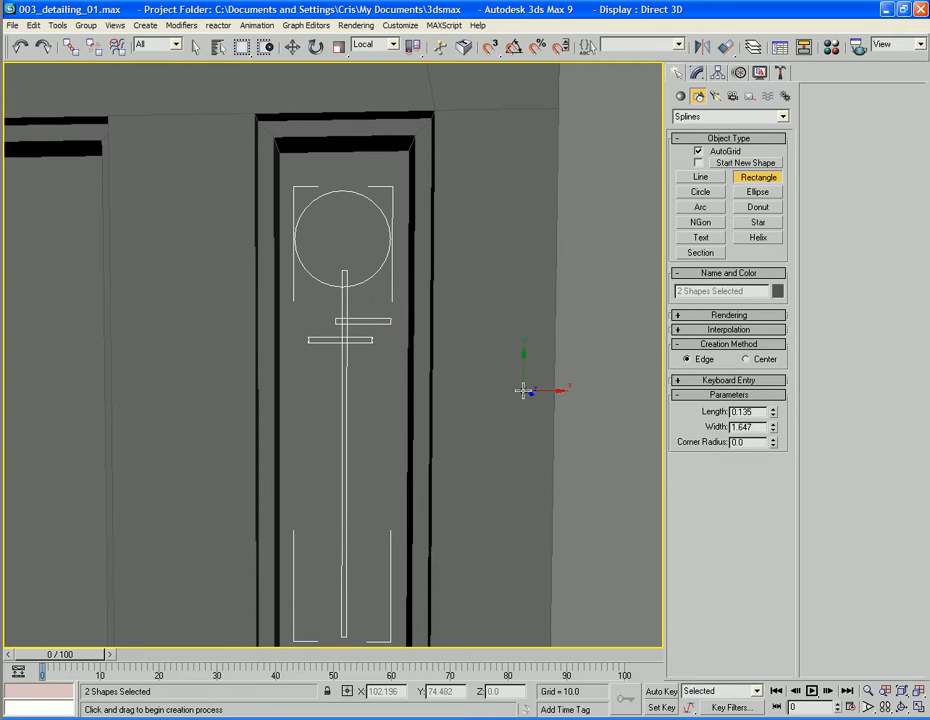
{"action": "left_click_drag", "start_coordinate": [384, 573], "coordinate": [311, 575]}
{"action": "left_click_drag", "start_coordinate": [370, 586], "coordinate": [326, 591]}
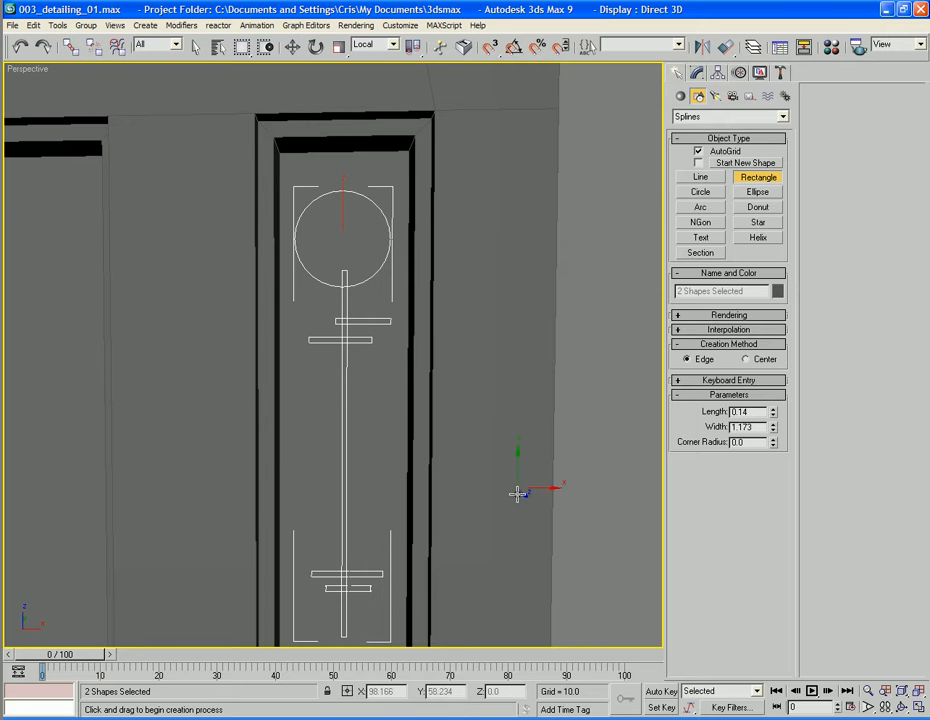
Combine the circle spline with the vertical stem and the two upper crossbars using Boolean Union.
{"action": "left_click", "coordinate": [698, 73]}
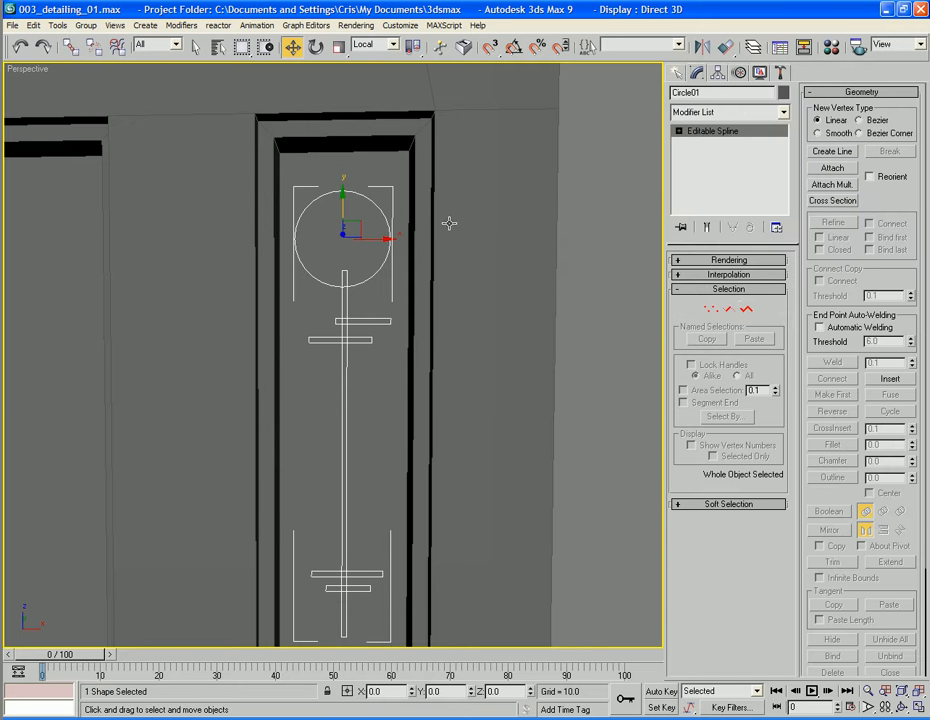
{"action": "left_click", "coordinate": [745, 309]}
{"action": "left_click", "coordinate": [372, 270]}
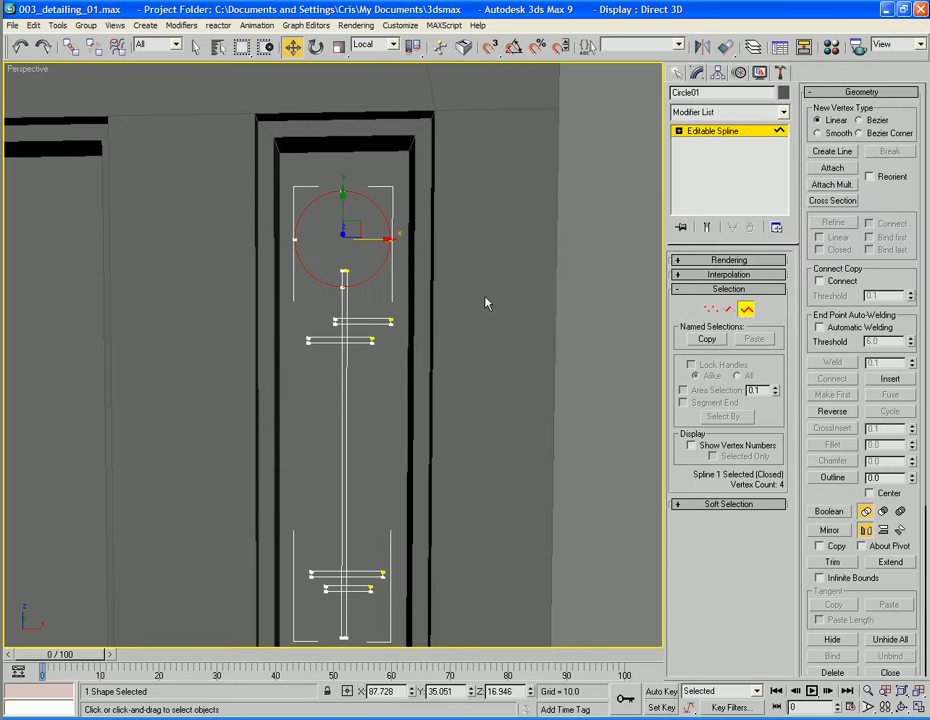
{"action": "left_click", "coordinate": [838, 514]}
{"action": "left_click", "coordinate": [355, 270]}
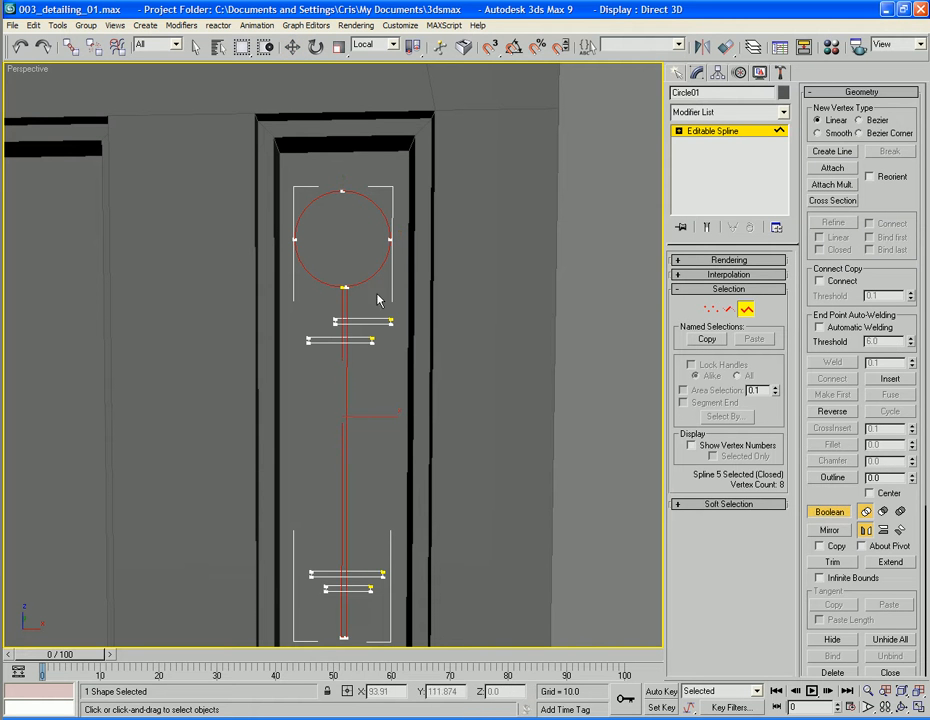
{"action": "left_click", "coordinate": [358, 318]}
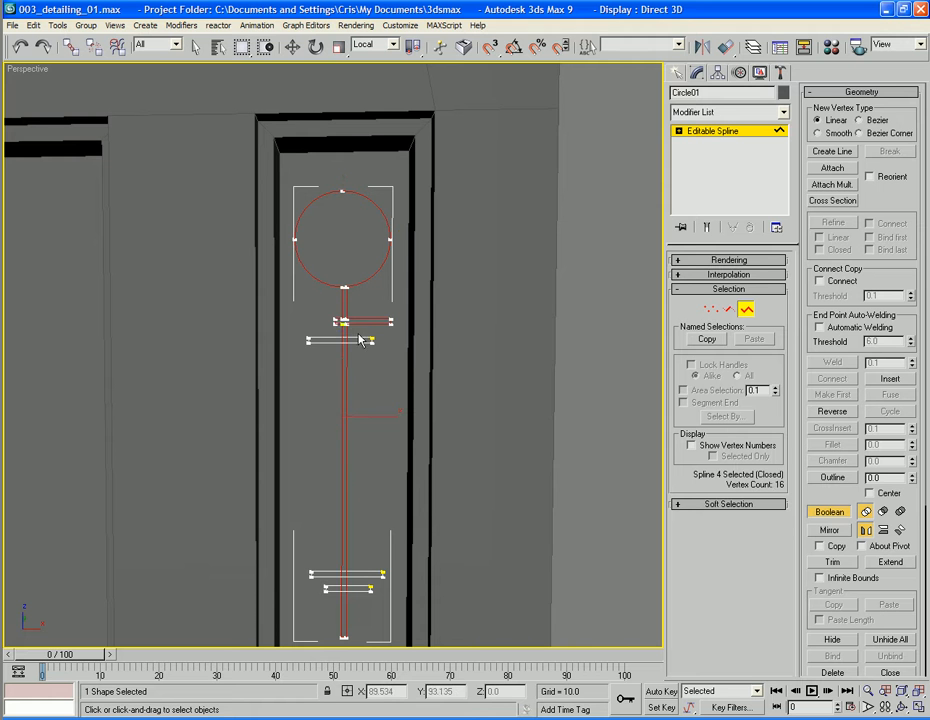
{"action": "left_click", "coordinate": [358, 341]}
Try to union the lower crossbars with the merged circle-and-stem spline.
{"action": "left_click", "coordinate": [358, 572]}
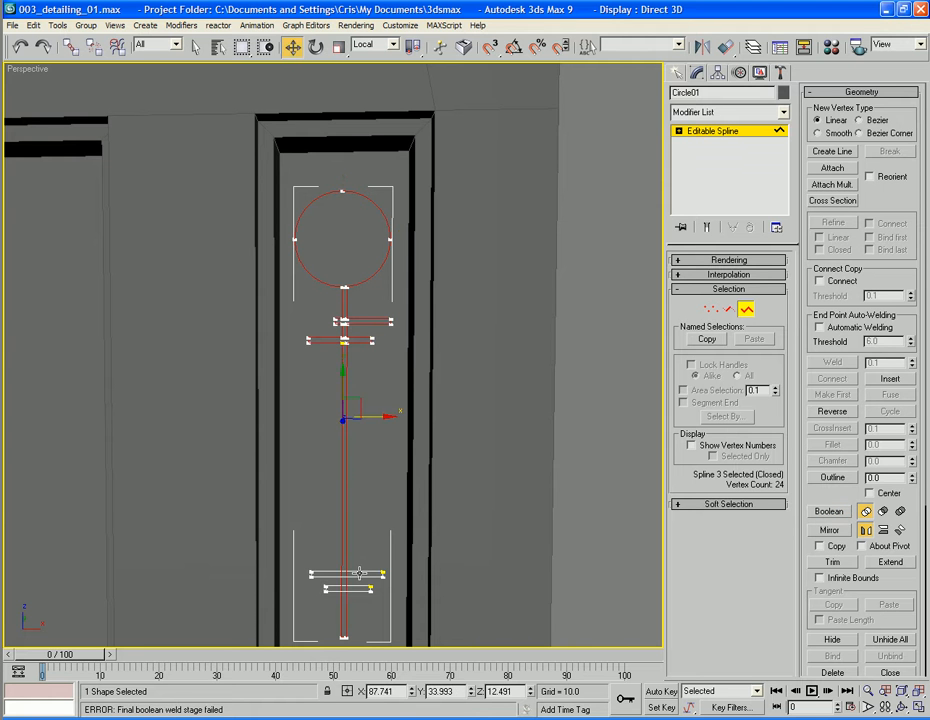
{"action": "left_click", "coordinate": [359, 587]}
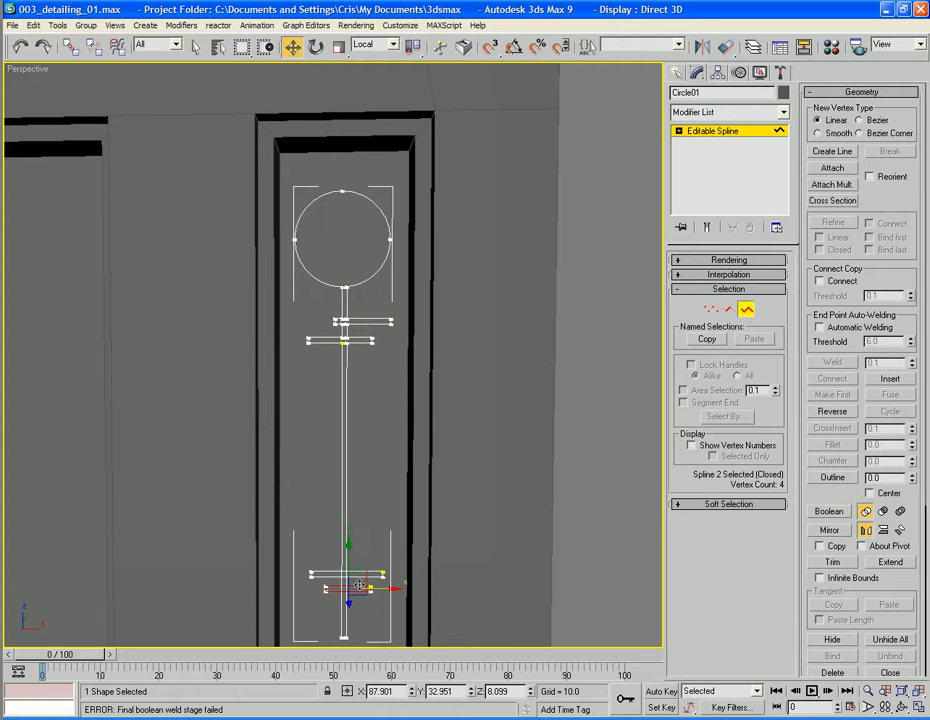
{"action": "left_click", "coordinate": [343, 487]}
{"action": "left_click", "coordinate": [847, 513]}
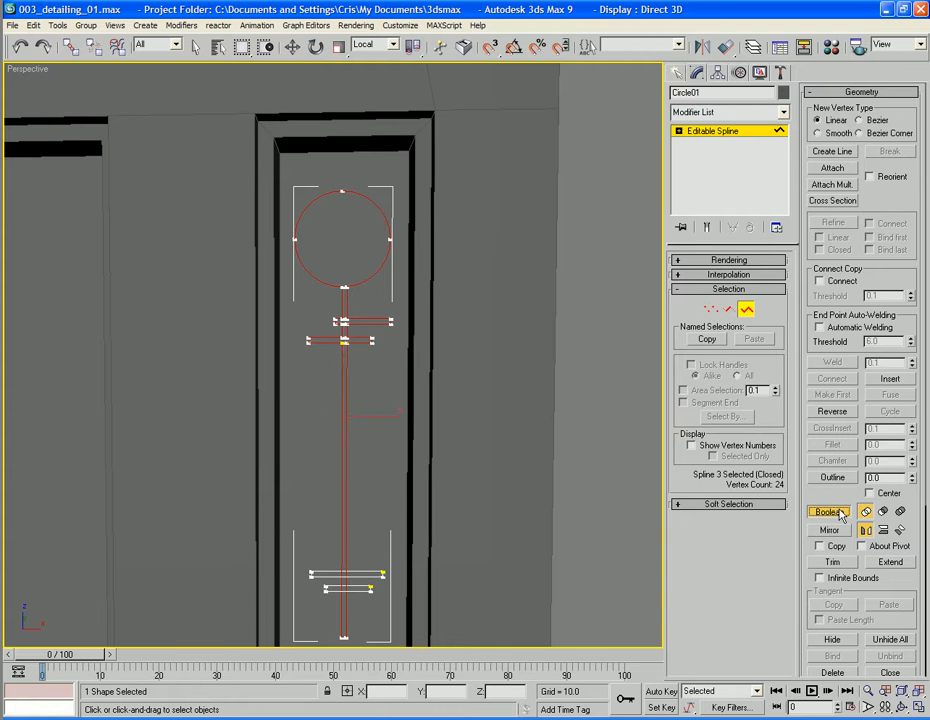
{"action": "left_click", "coordinate": [377, 574]}
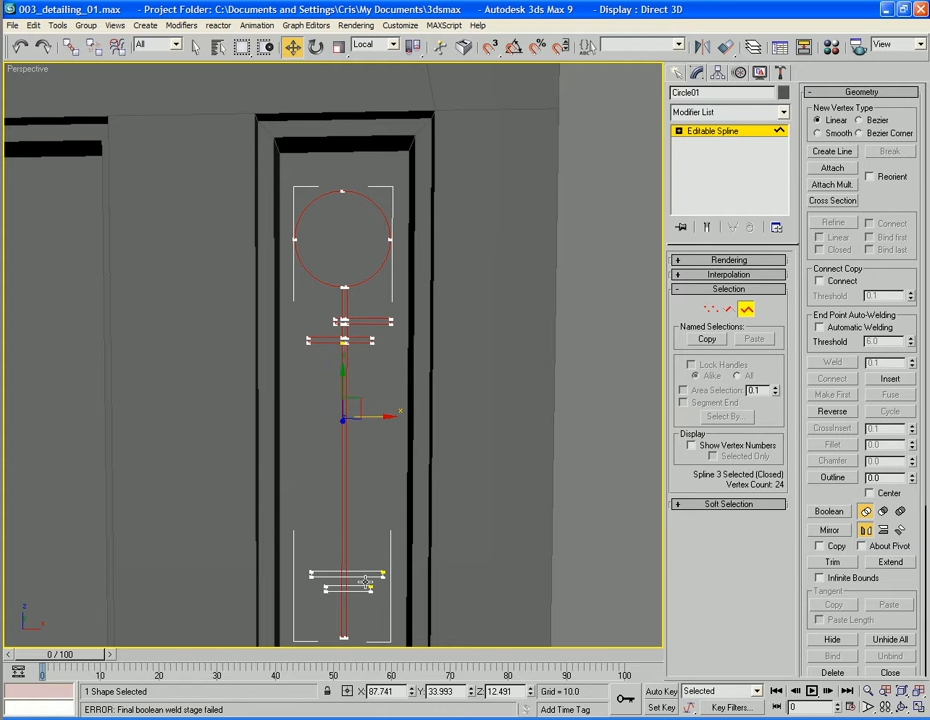
{"action": "left_click", "coordinate": [829, 511]}
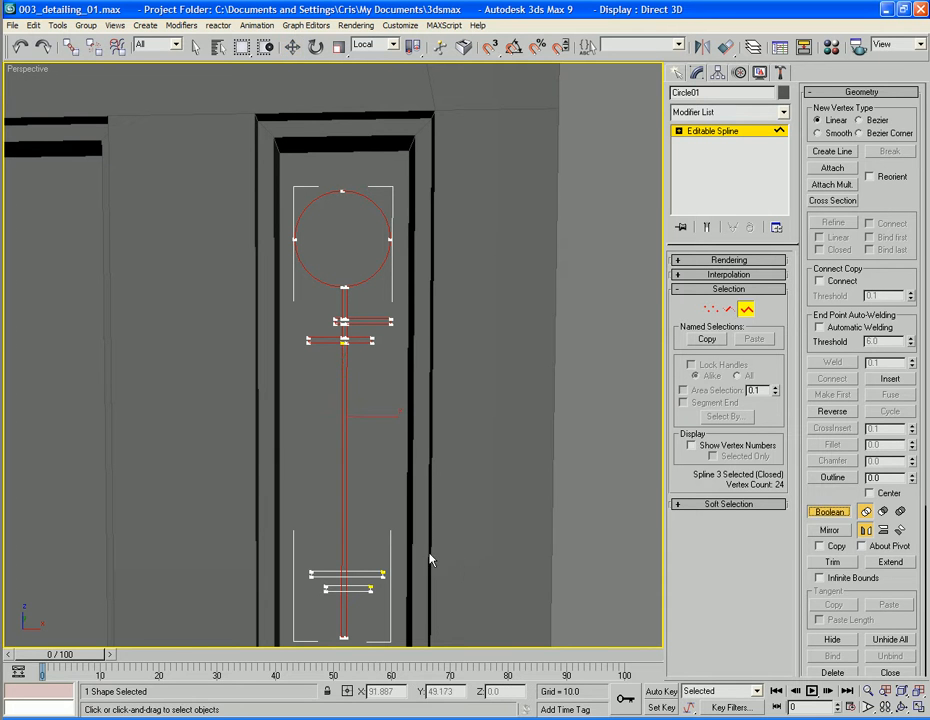
{"action": "left_click", "coordinate": [377, 572]}
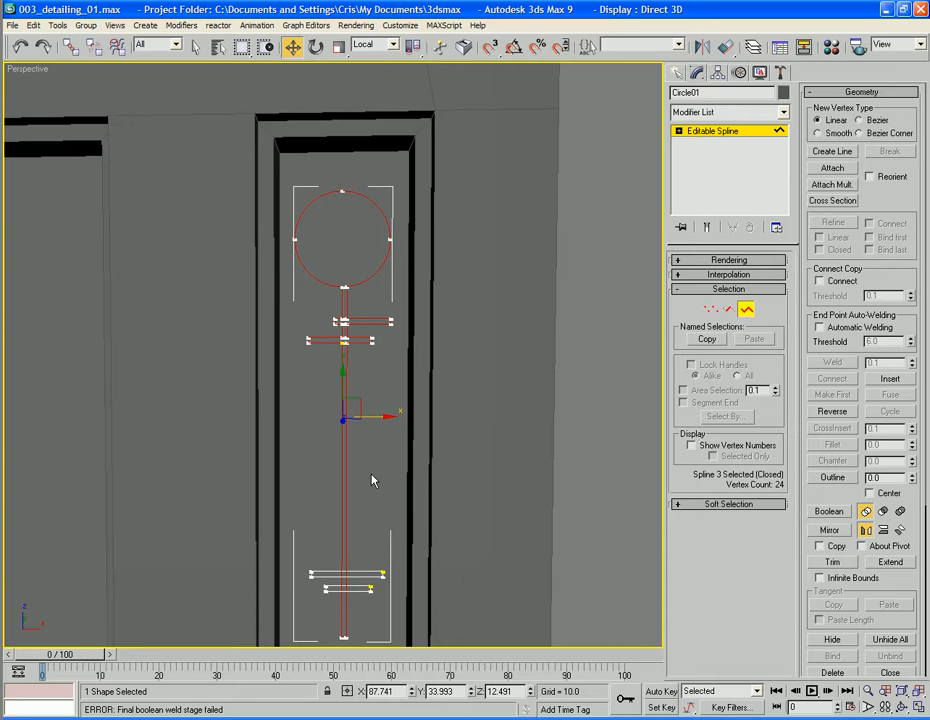
Boolean-union the two lower crossbars with the merged outline from a different viewing angle and leave spline editing.
{"action": "middle_click_drag", "start_coordinate": [371, 481], "coordinate": [419, 395], "text": "alt"}
{"action": "left_click", "coordinate": [829, 511]}
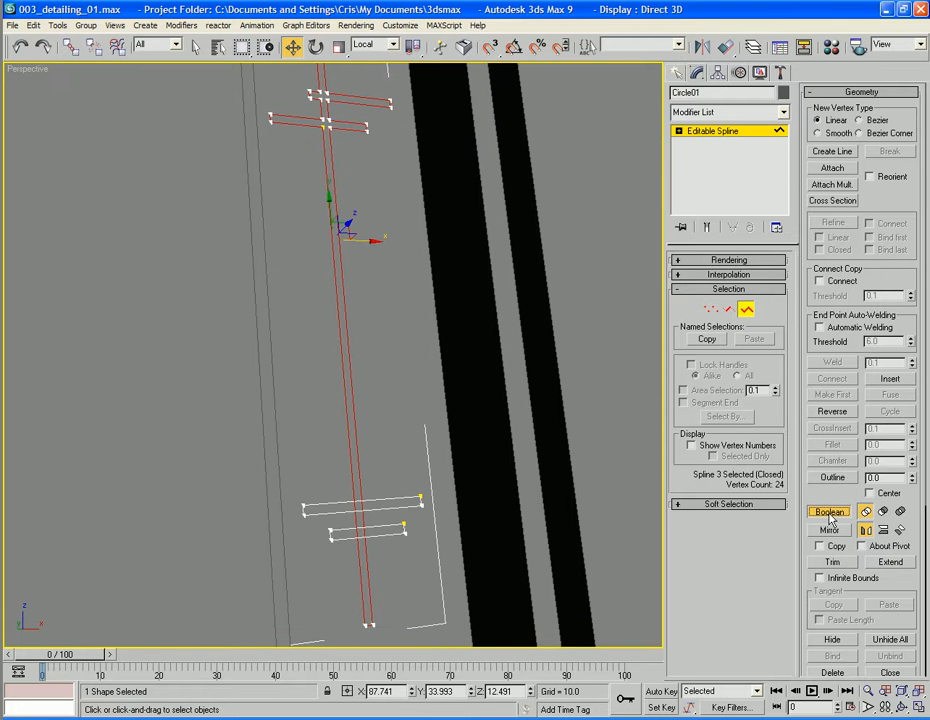
{"action": "left_click", "coordinate": [392, 532]}
{"action": "left_click", "coordinate": [418, 503]}
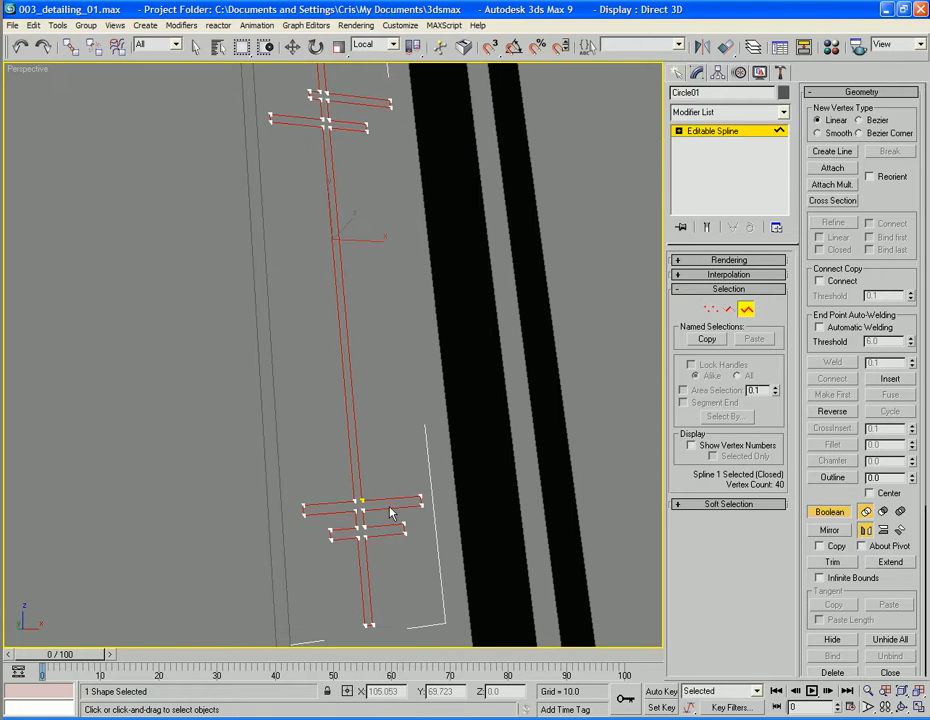
{"action": "left_click", "coordinate": [821, 508]}
{"action": "scroll", "coordinate": [465, 426], "scroll_direction": "down", "scroll_amount": 3}
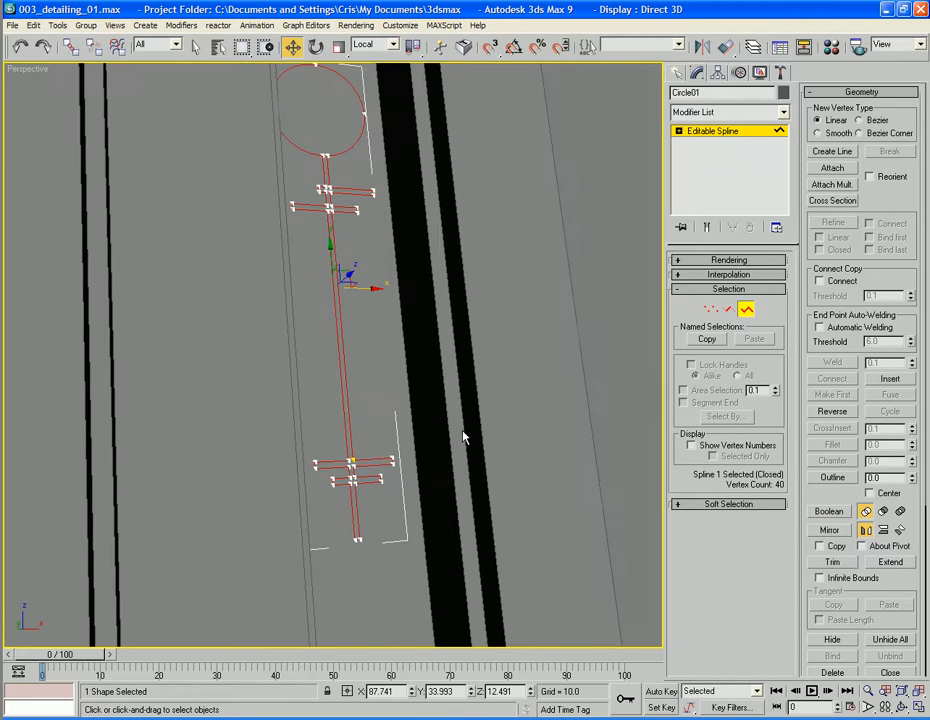
{"action": "middle_click_drag", "start_coordinate": [463, 432], "coordinate": [662, 380], "text": "alt"}
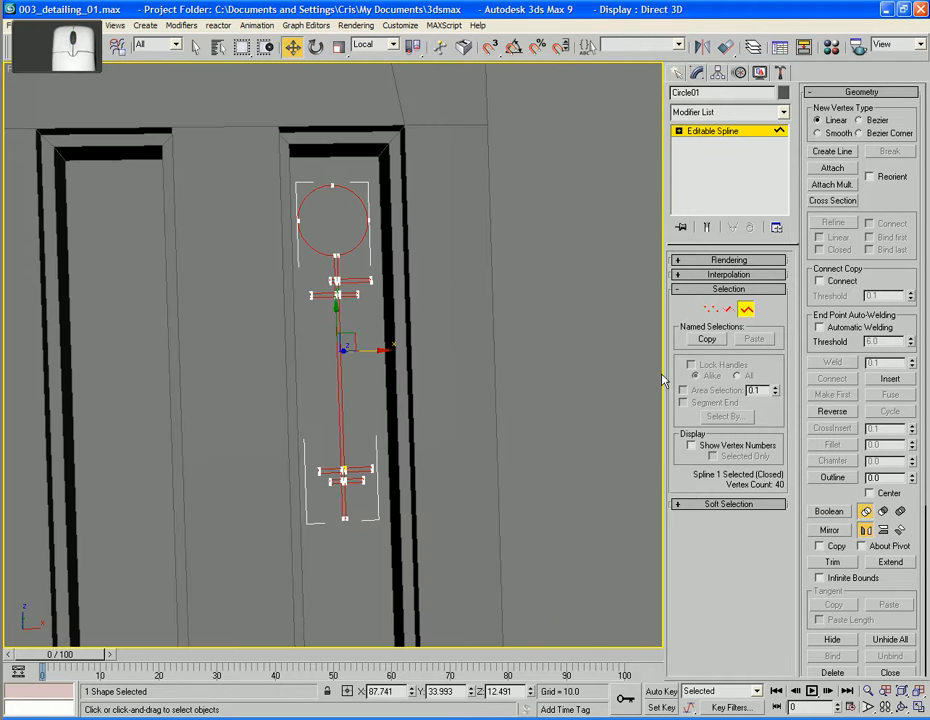
{"action": "left_click", "coordinate": [745, 308]}
Apply an Extrude modifier to the merged circle-and-crossbar shape with an amount of 0.5.
{"action": "left_click", "coordinate": [713, 114]}
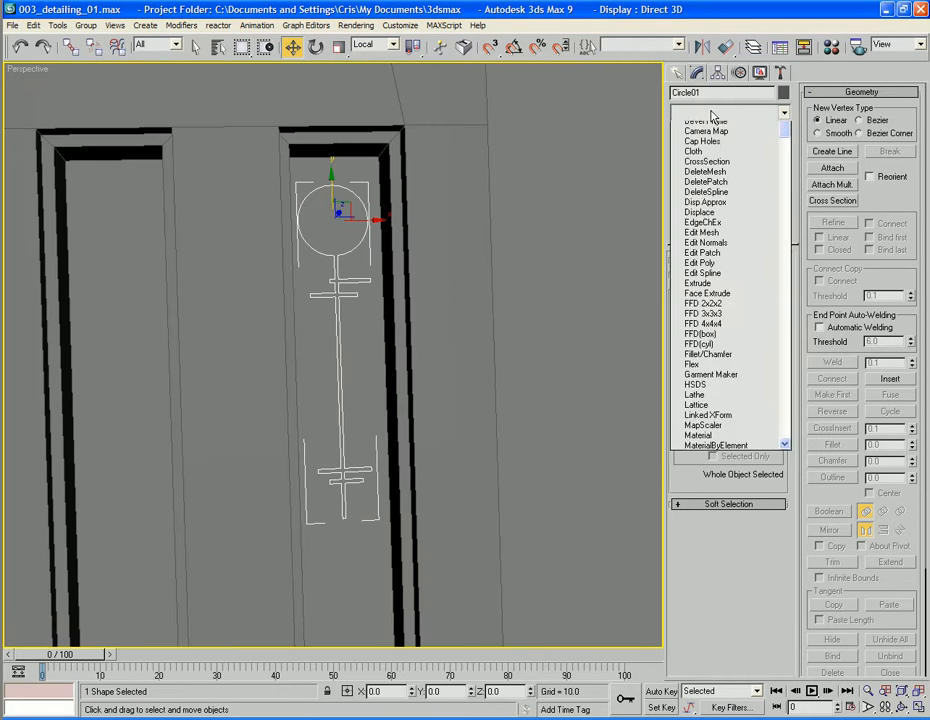
{"action": "key", "text": "e"}
{"action": "key", "text": "e"}
{"action": "key", "text": "e"}
{"action": "key", "text": "e"}
{"action": "key", "text": "e"}
{"action": "key", "text": "e"}
{"action": "key", "text": "e"}
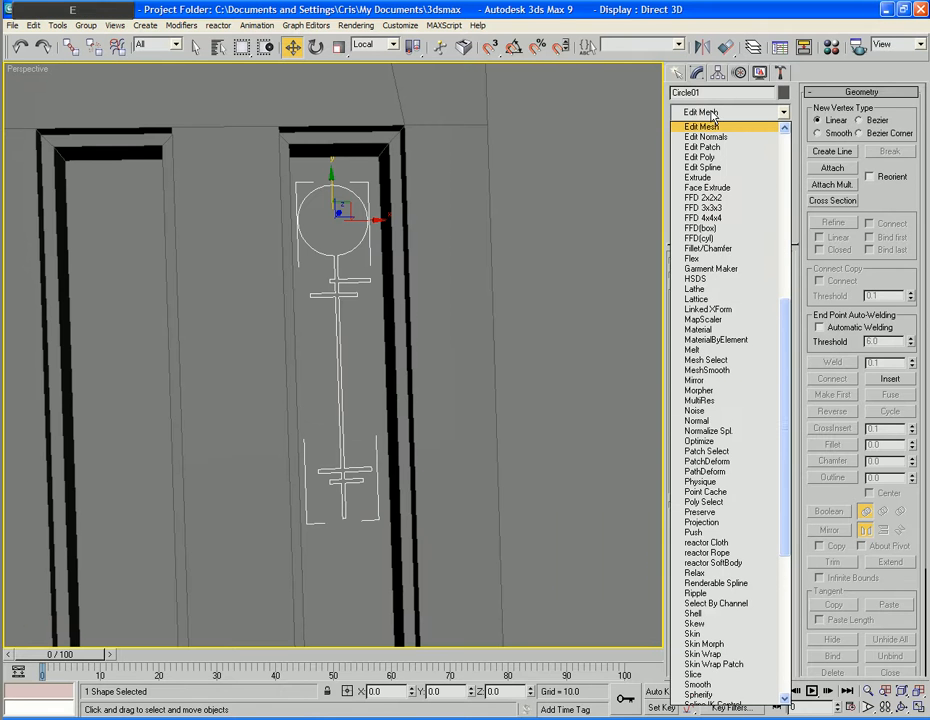
{"action": "key", "text": "Return"}
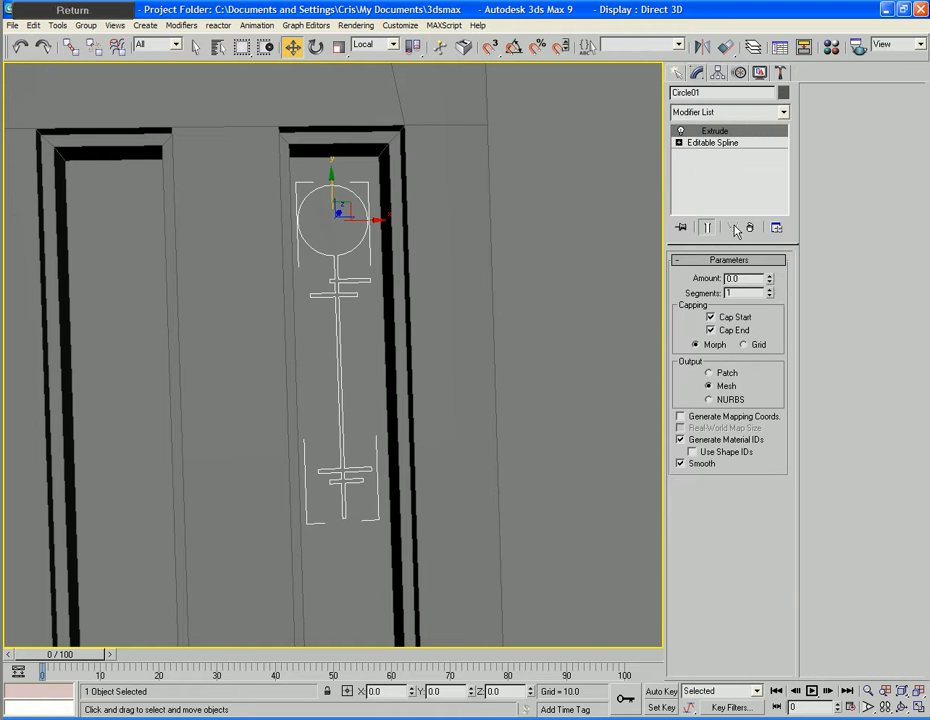
{"action": "left_click", "coordinate": [770, 278]}
{"action": "mouse_move", "coordinate": [770, 282]}
{"action": "left_mouse_down"}
{"action": "mouse_move", "coordinate": [769, 273]}
{"action": "mouse_move", "coordinate": [771, 289]}
{"action": "left_mouse_up"}
{"action": "left_click", "coordinate": [769, 279]}
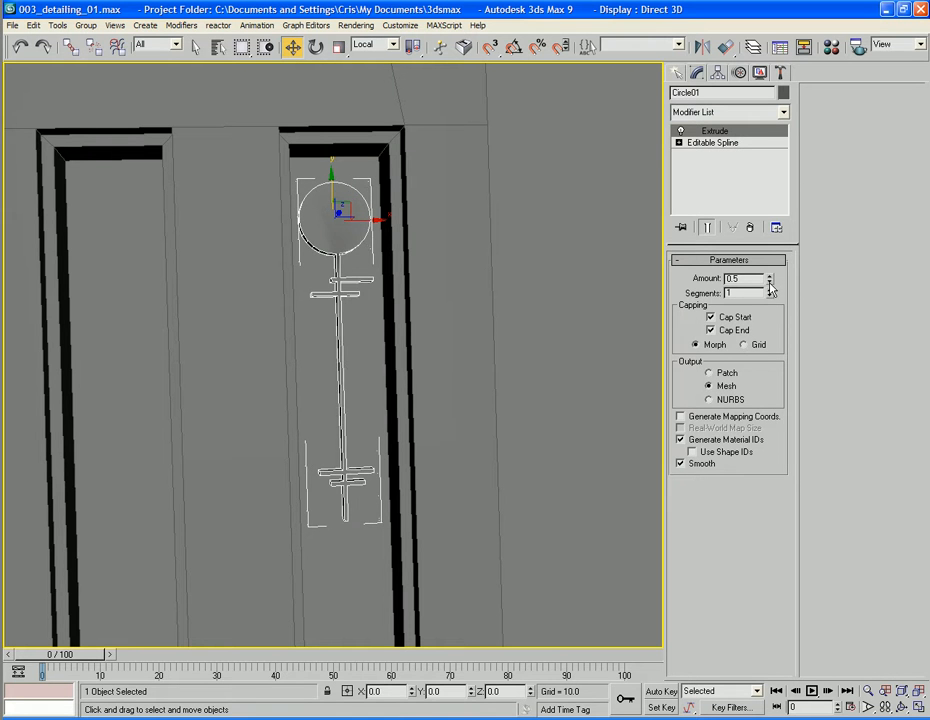
Convert the extruded circle-and-crossbar symbol to an Editable Poly.
{"action": "right_click", "coordinate": [346, 232]}
{"action": "mouse_move", "coordinate": [420, 355]}
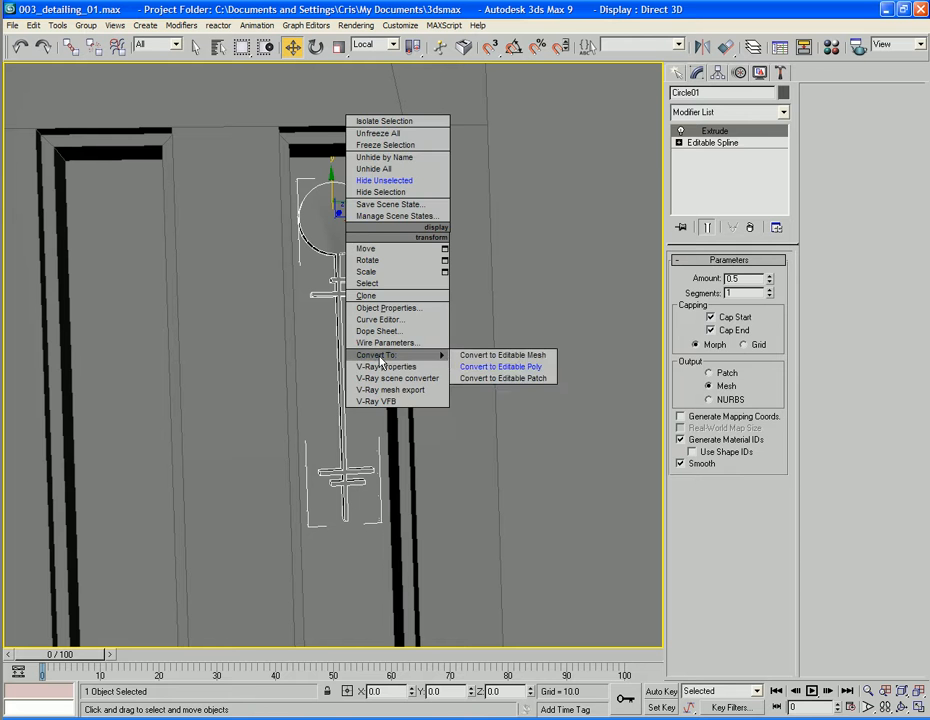
{"action": "left_click", "coordinate": [487, 367]}
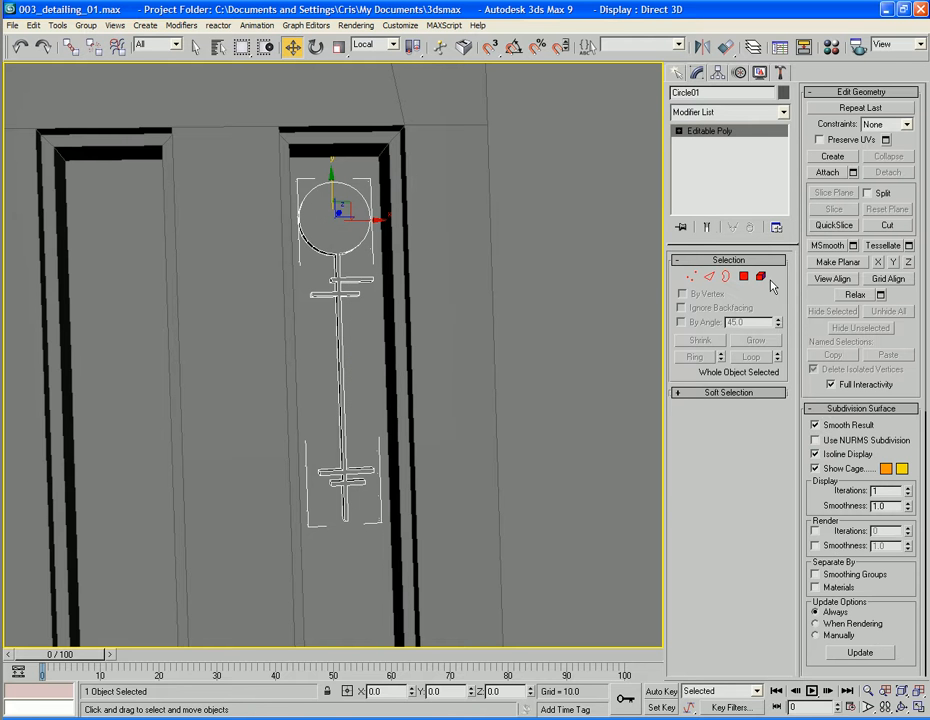
Attach the raised circle-and-crossbar symbol to the obelisk corner area object.
{"action": "left_click", "coordinate": [410, 296]}
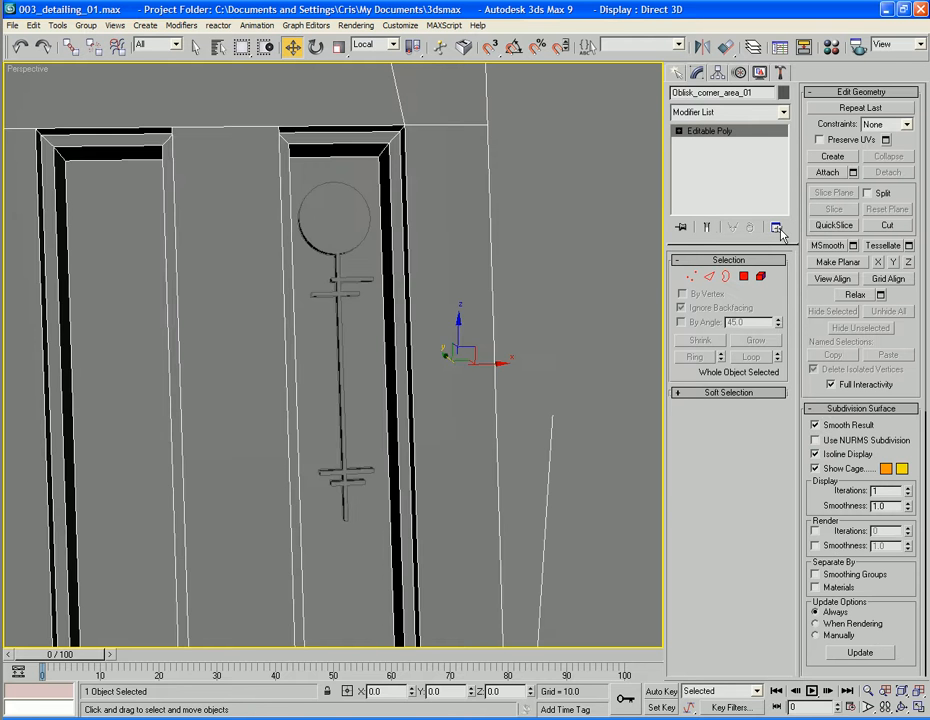
{"action": "left_click", "coordinate": [828, 171]}
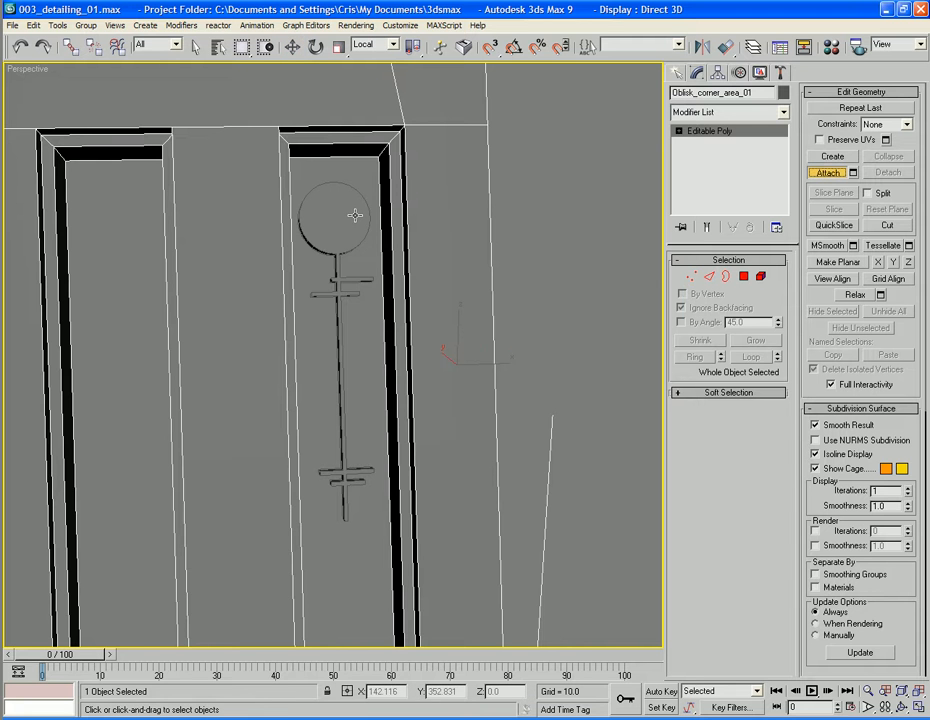
{"action": "left_click", "coordinate": [338, 221]}
{"action": "left_click", "coordinate": [826, 173]}
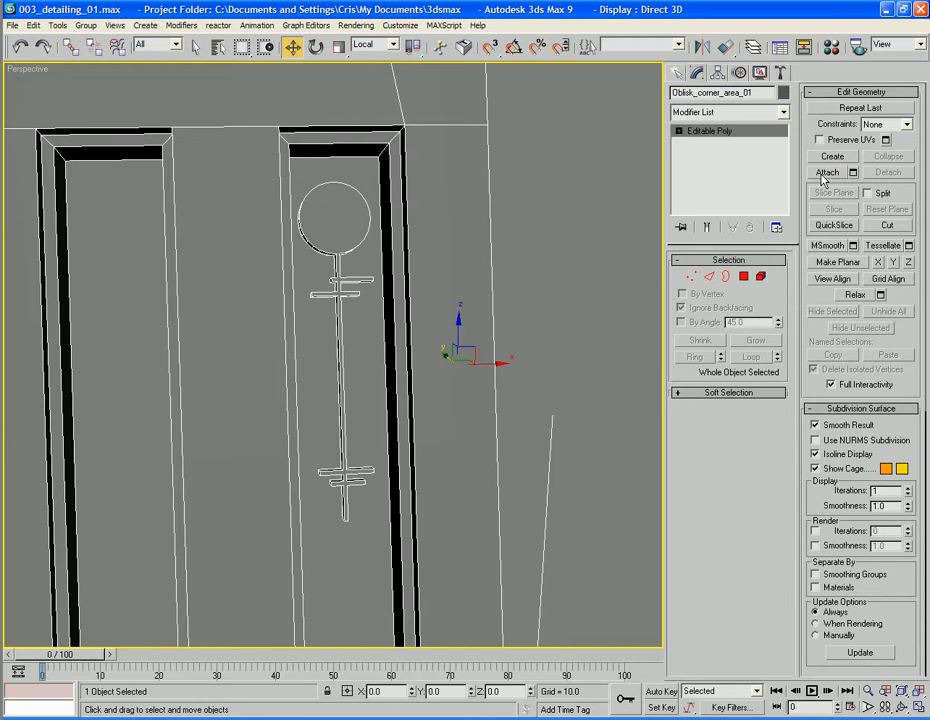
Examine the attached symbol and the recessed panels in shaded view without edge lines, from several angles and distances.
{"action": "key", "text": "F4"}
{"action": "scroll", "coordinate": [409, 344], "scroll_direction": "down", "scroll_amount": 6}
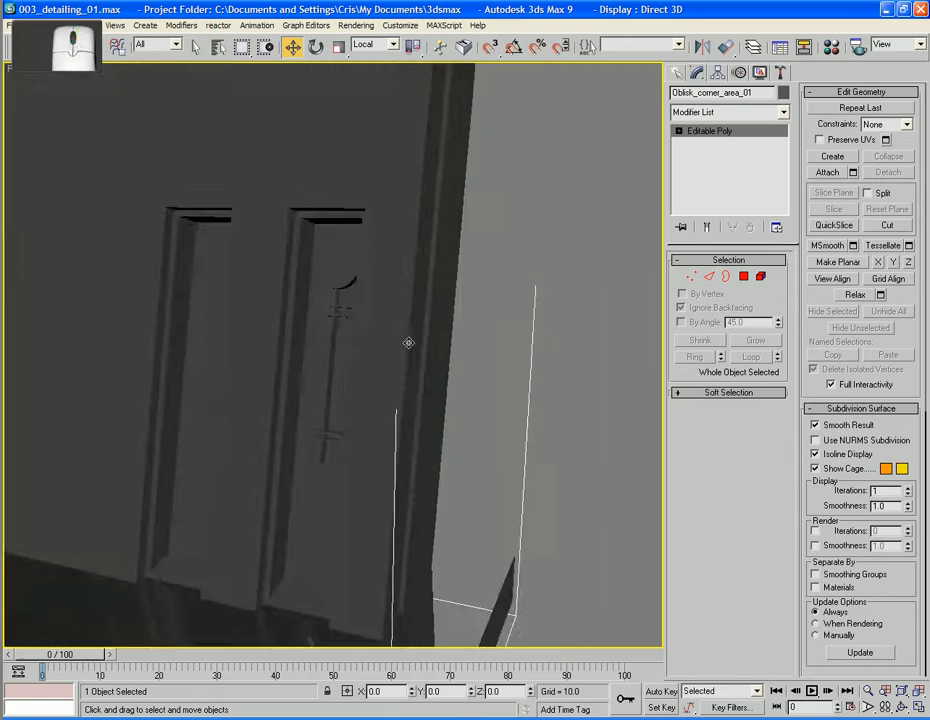
{"action": "middle_click_drag", "start_coordinate": [409, 344], "coordinate": [449, 323], "text": "alt"}
{"action": "scroll", "coordinate": [476, 316], "scroll_direction": "up", "scroll_amount": 5}
{"action": "left_click", "coordinate": [363, 323]}
{"action": "middle_click_drag", "start_coordinate": [386, 336], "coordinate": [400, 345], "text": "alt"}
{"action": "scroll", "coordinate": [400, 345], "scroll_direction": "up", "scroll_amount": 3}
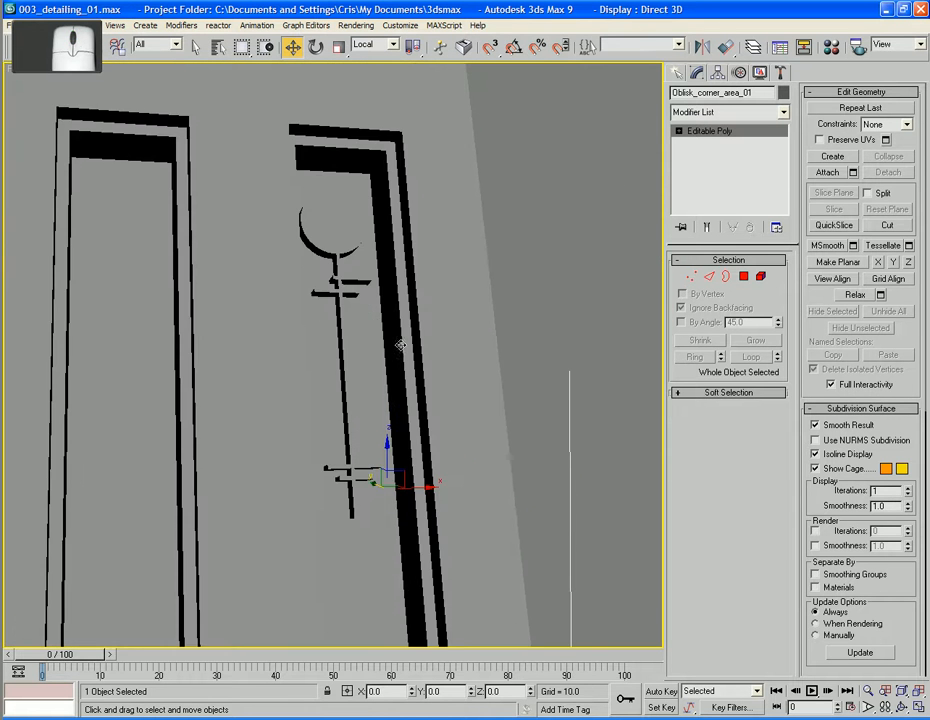
{"action": "key", "text": "F4"}
Ring-select the depth edges around the symbol panel's inner recess walls and connect them with two edge loops.
{"action": "middle_click_drag", "start_coordinate": [583, 305], "coordinate": [542, 279], "text": "alt"}
{"action": "left_click", "coordinate": [709, 276]}
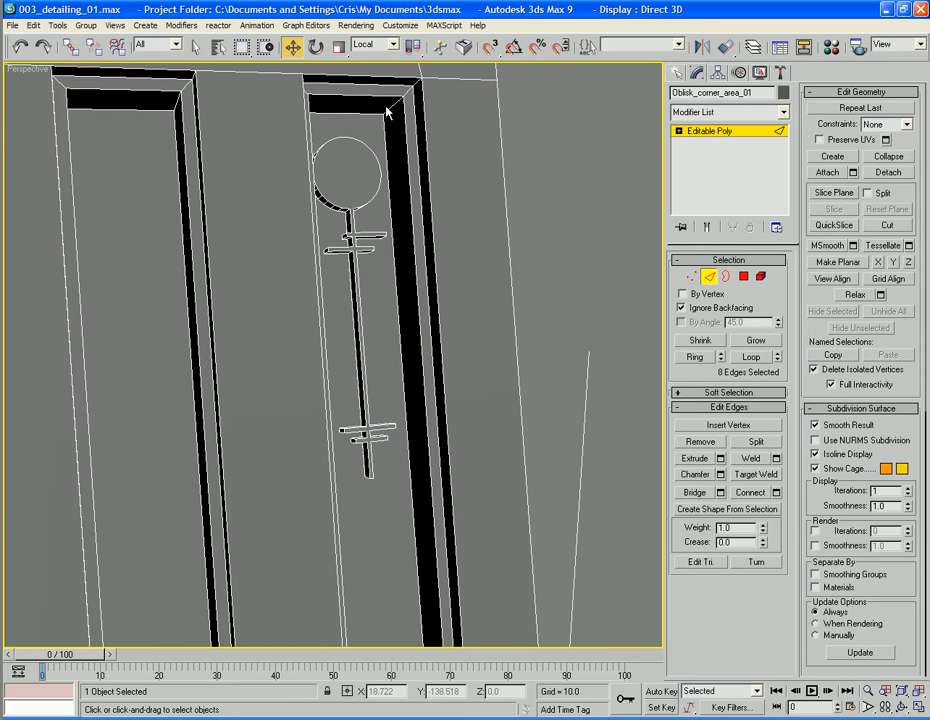
{"action": "left_click", "coordinate": [388, 107]}
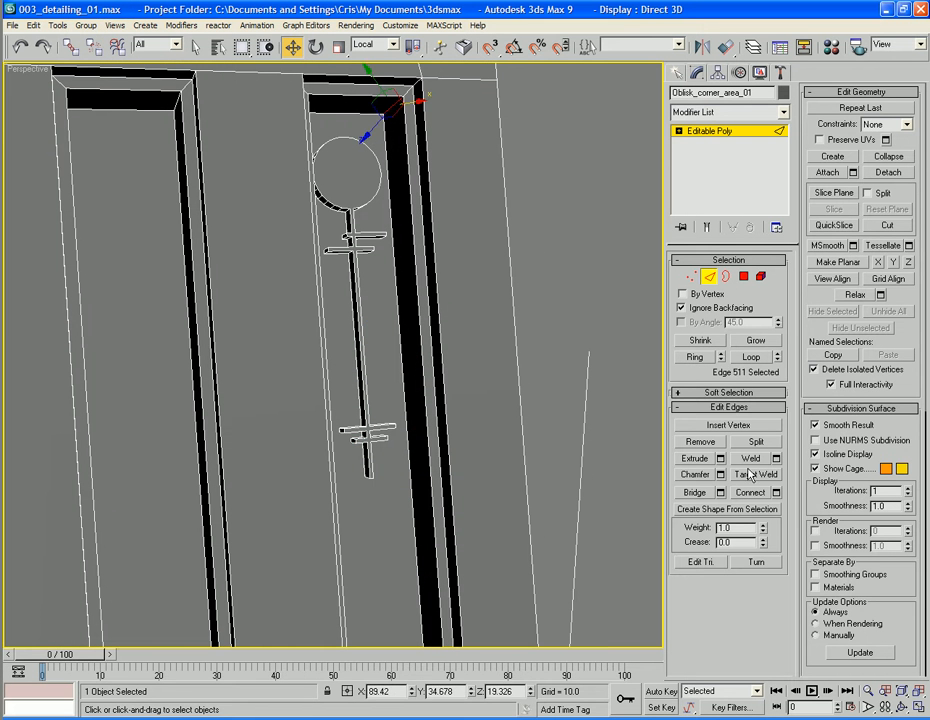
{"action": "left_click", "coordinate": [693, 357]}
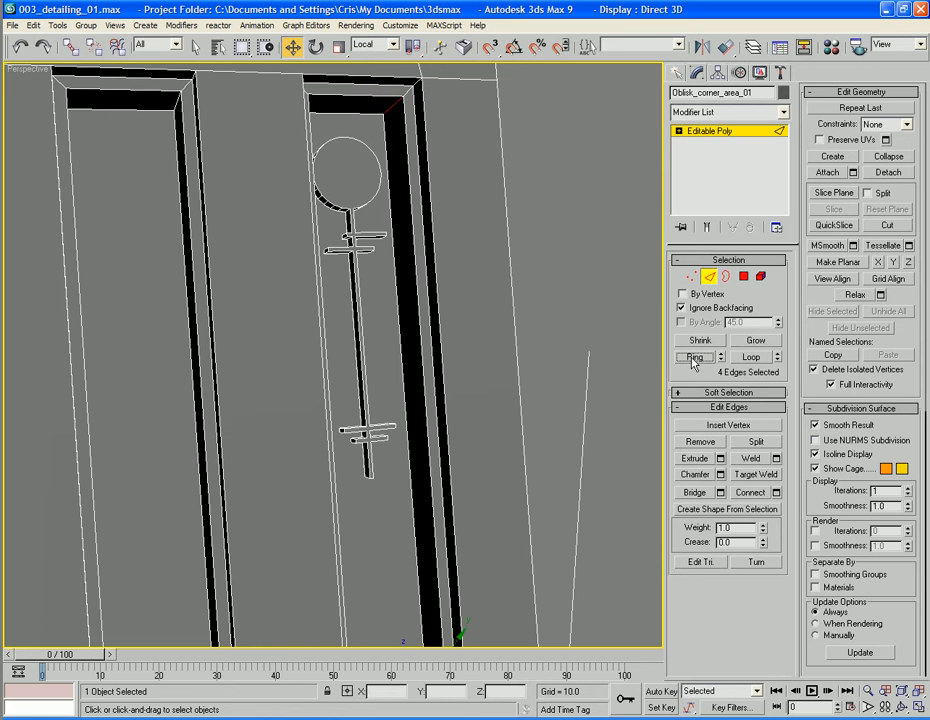
{"action": "left_click", "coordinate": [774, 493]}
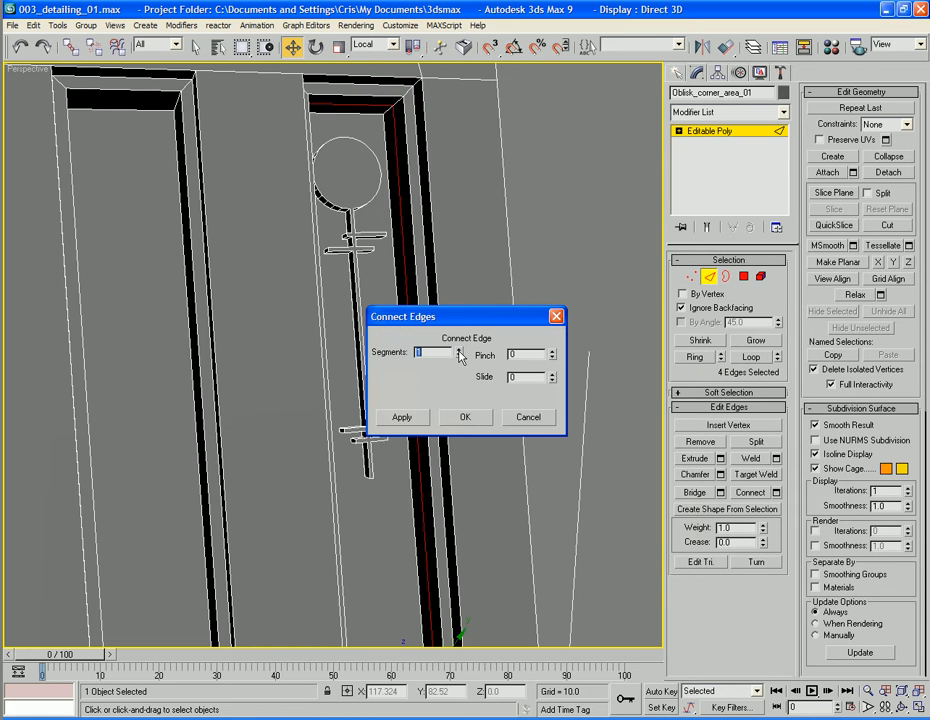
{"action": "left_click", "coordinate": [487, 421]}
Select the horizontal edges of the recess's upper and lower walls and connect them with 1 segment down the panel's centre.
{"action": "middle_click_drag", "start_coordinate": [420, 310], "coordinate": [395, 285], "text": "alt"}
{"action": "left_click", "coordinate": [365, 207]}
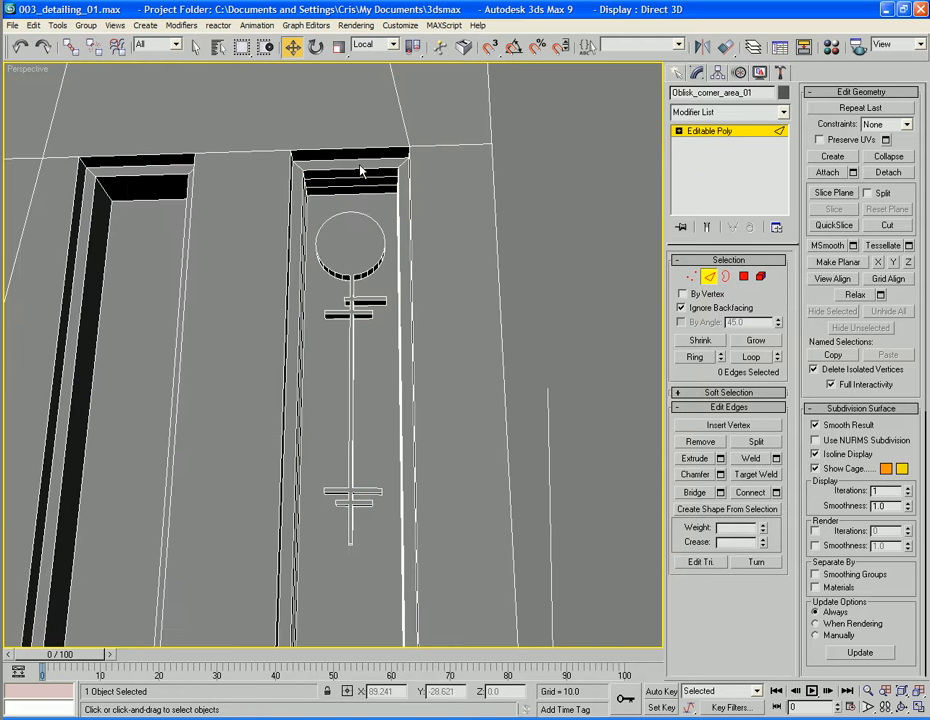
{"action": "left_click_drag", "start_coordinate": [364, 193], "coordinate": [350, 150]}
{"action": "middle_click_drag", "start_coordinate": [350, 150], "coordinate": [362, 412]}
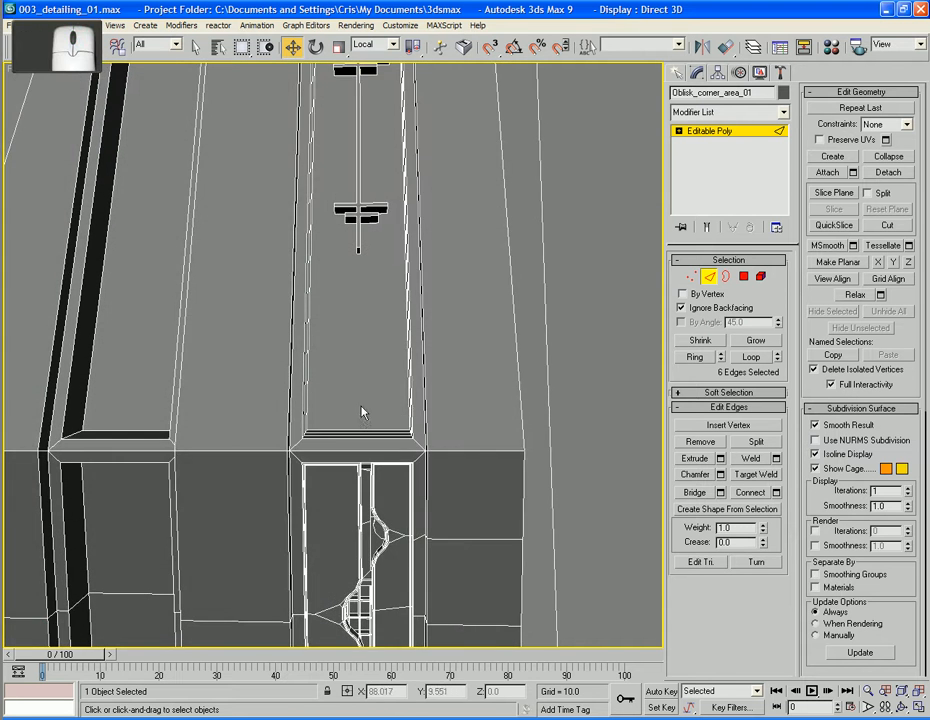
{"action": "left_click", "coordinate": [362, 438], "text": "ctrl"}
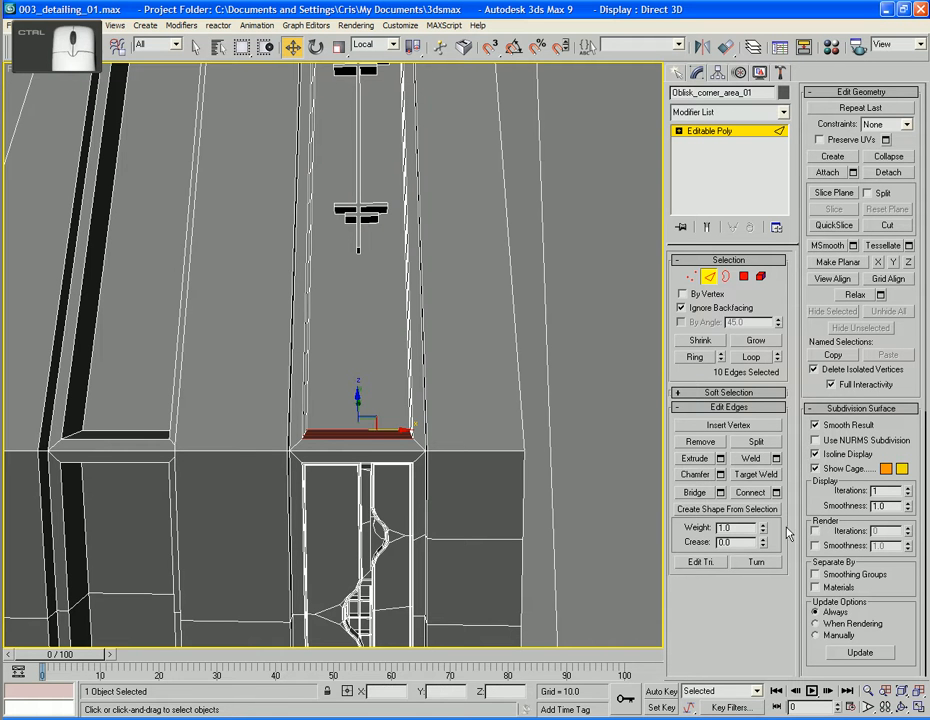
{"action": "left_click", "coordinate": [750, 492]}
{"action": "key", "text": "ctrl+z"}
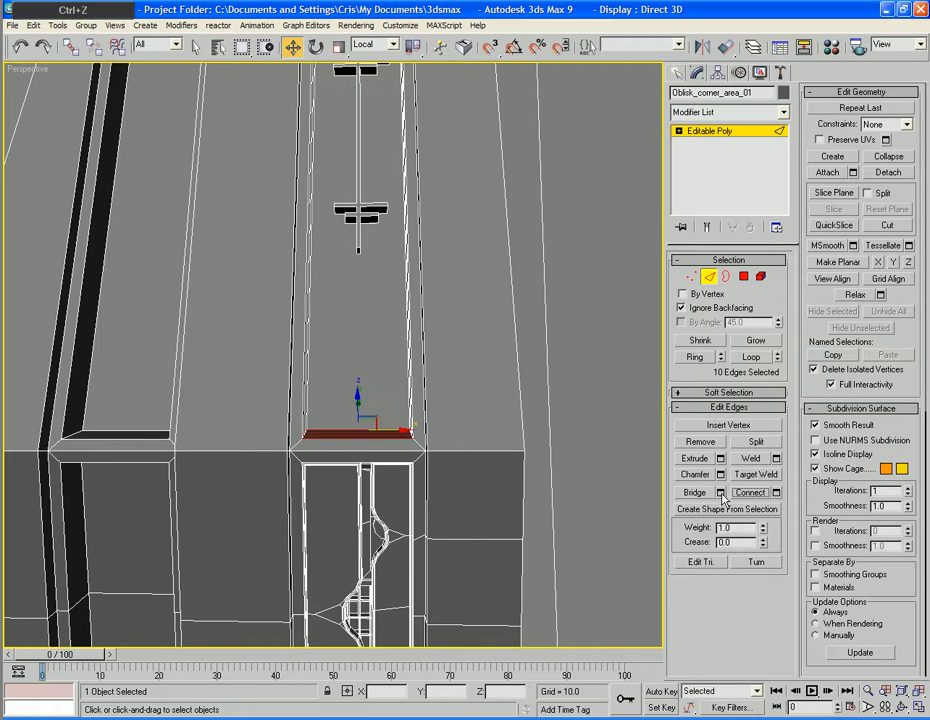
{"action": "left_click", "coordinate": [776, 493]}
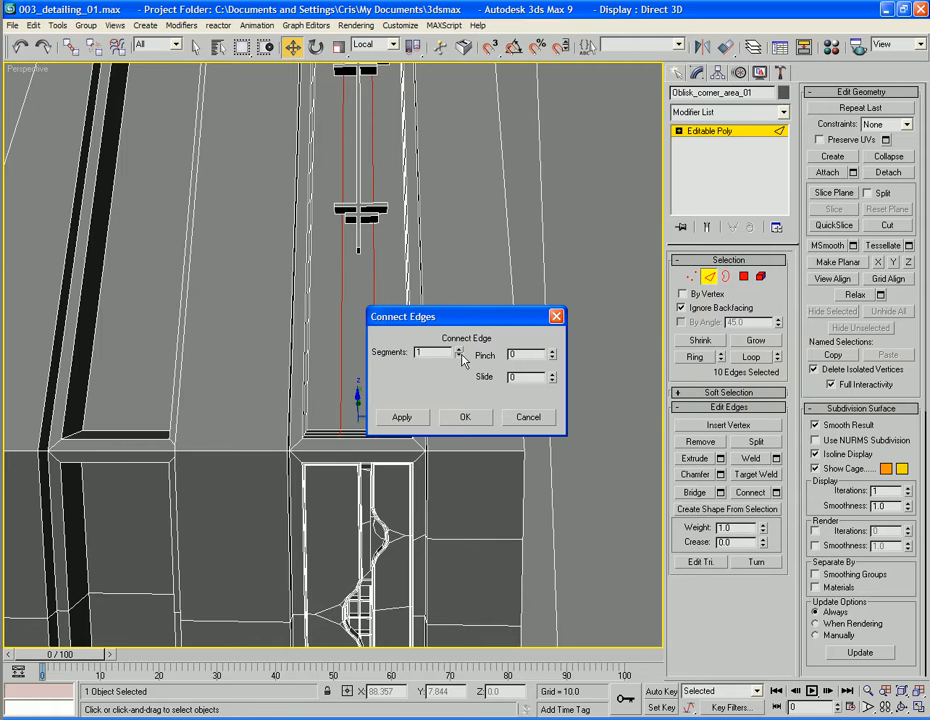
{"action": "left_click", "coordinate": [465, 417]}
Chamfer the central vertical edge line freehand into two parallel lines running through the recess panel.
{"action": "middle_click_drag", "start_coordinate": [465, 421], "coordinate": [449, 391], "text": "alt"}
{"action": "left_click", "coordinate": [695, 474]}
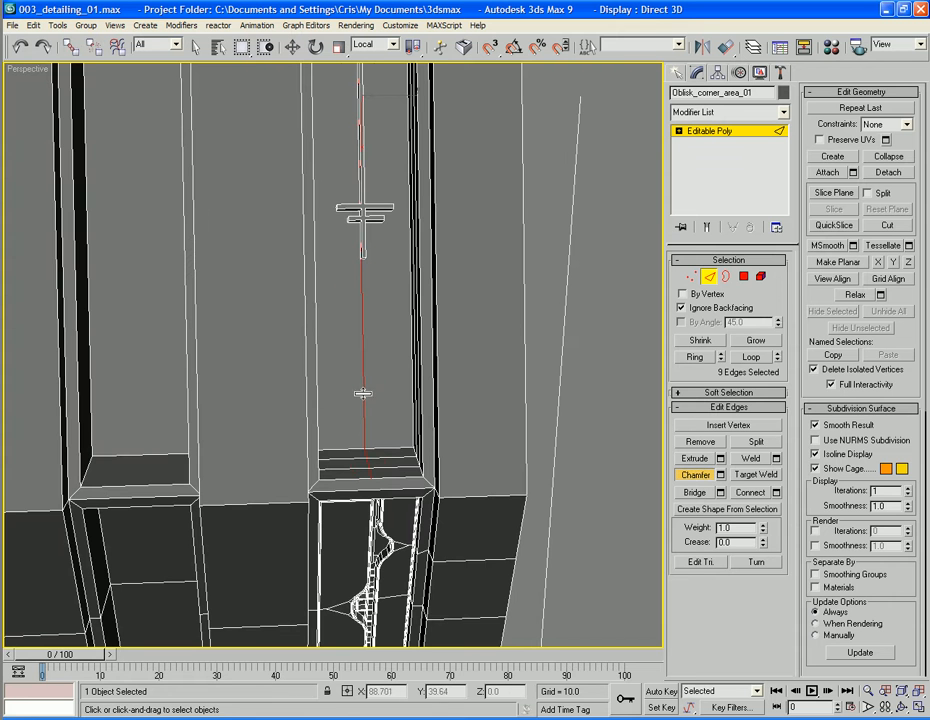
{"action": "left_click_drag", "start_coordinate": [363, 393], "coordinate": [364, 394]}
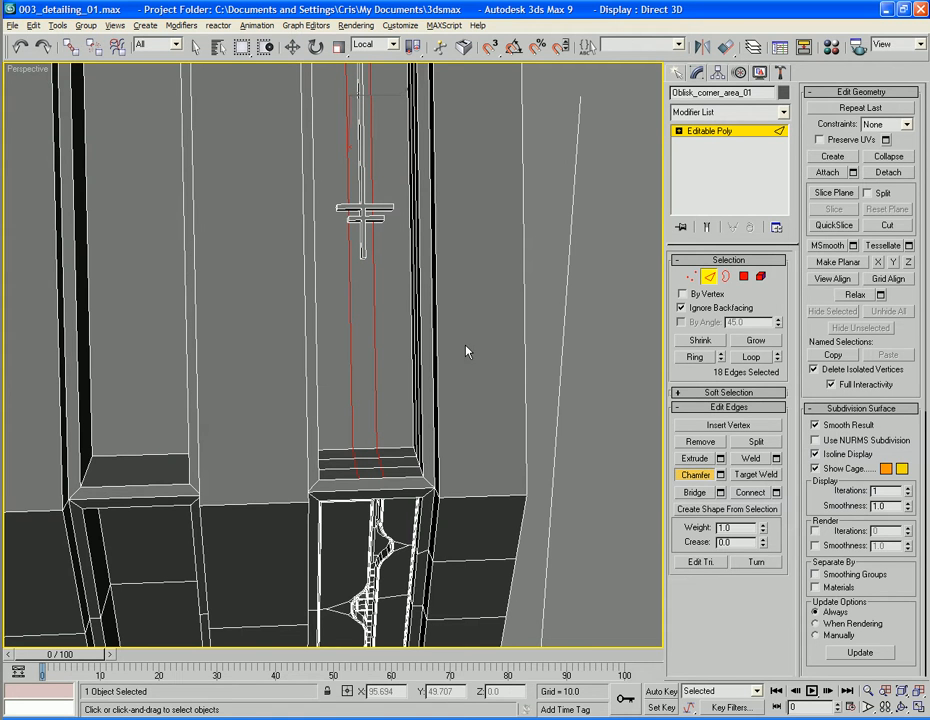
{"action": "middle_click_drag", "start_coordinate": [466, 351], "coordinate": [407, 349], "text": "alt"}
{"action": "left_click", "coordinate": [257, 411]}
Select the vertical edges just above the symbol's lower crossbars and connect them with one horizontal line across the panel.
{"action": "middle_click_drag", "start_coordinate": [286, 421], "coordinate": [307, 421], "text": "alt"}
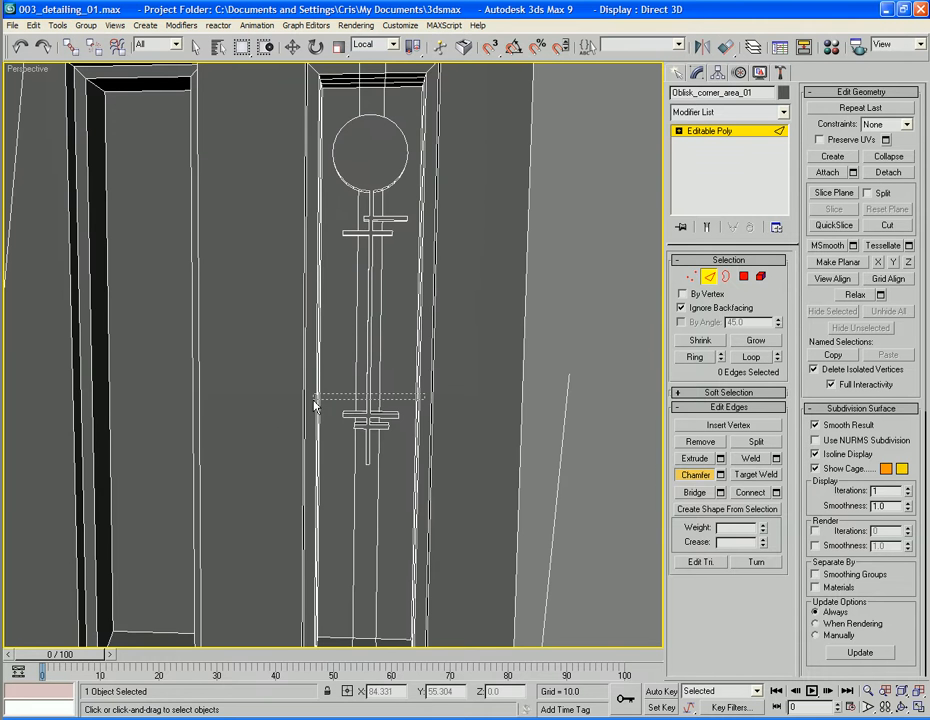
{"action": "left_click_drag", "start_coordinate": [308, 404], "coordinate": [309, 404]}
{"action": "left_click", "coordinate": [736, 493]}
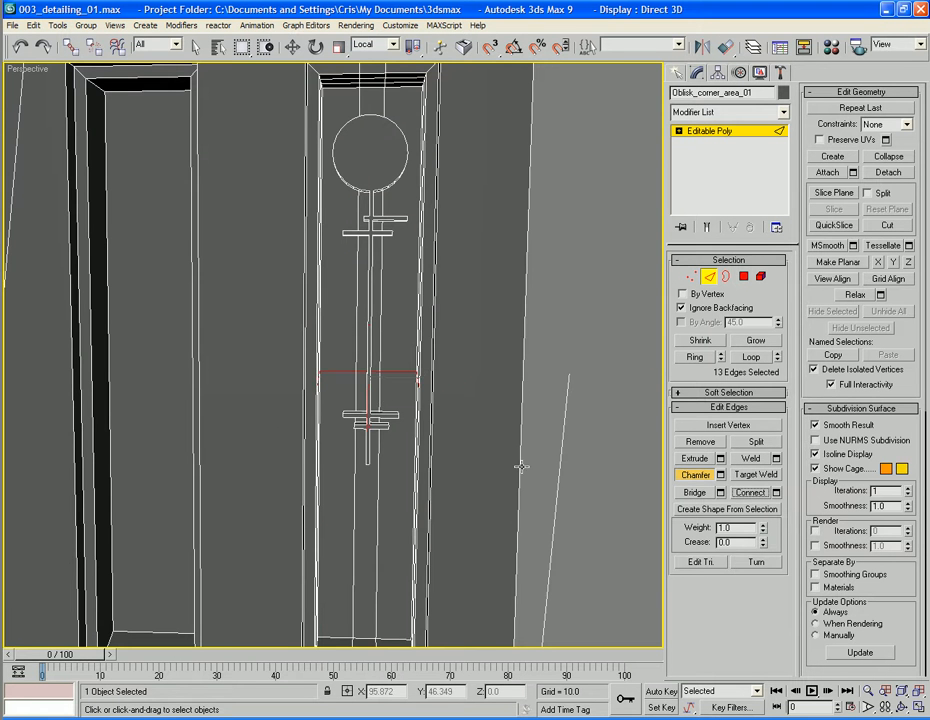
{"action": "left_click", "coordinate": [549, 405]}
Delete the middle-strip polygons along the recess's right wall and at the right ends of its upper and lower walls.
{"action": "middle_click_drag", "start_coordinate": [541, 390], "coordinate": [567, 372], "text": "alt"}
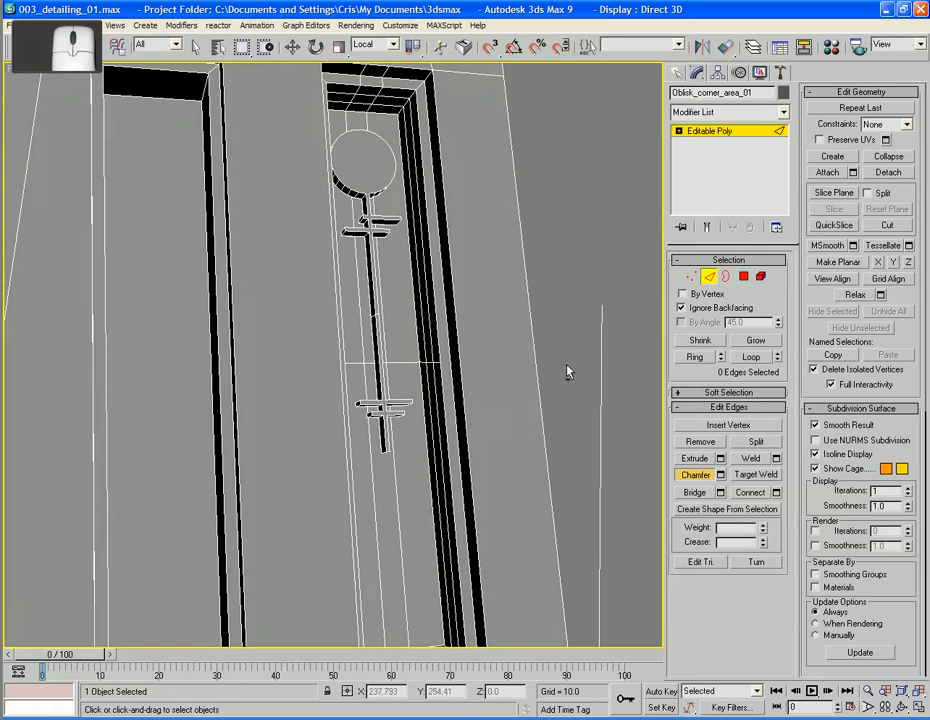
{"action": "left_click", "coordinate": [744, 277]}
{"action": "left_click", "coordinate": [391, 103]}
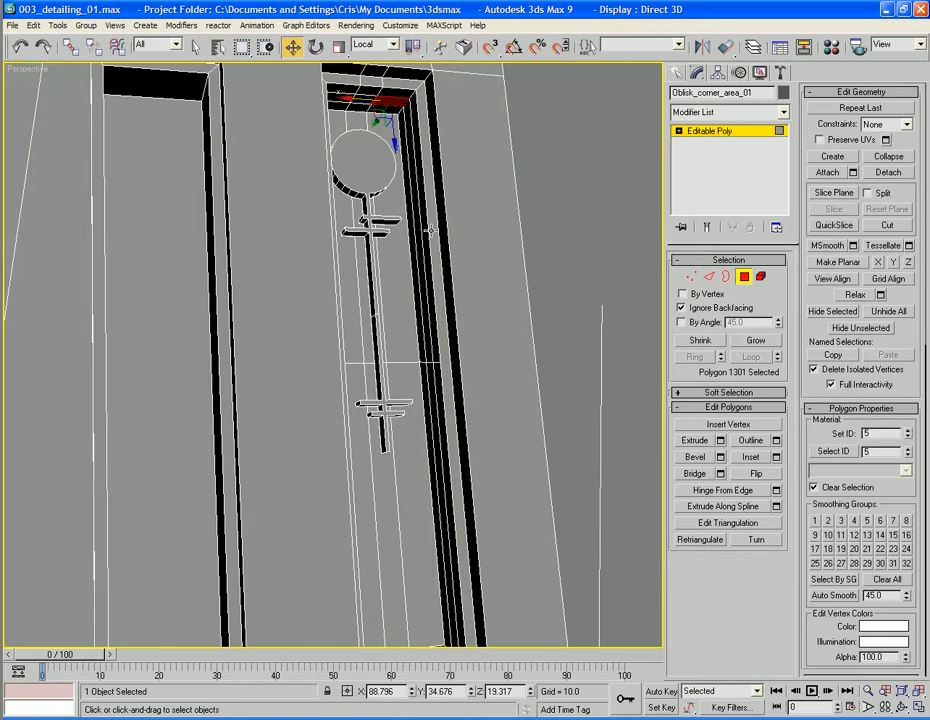
{"action": "middle_click_drag", "start_coordinate": [432, 231], "coordinate": [432, 171]}
{"action": "left_click", "coordinate": [432, 282], "text": "ctrl"}
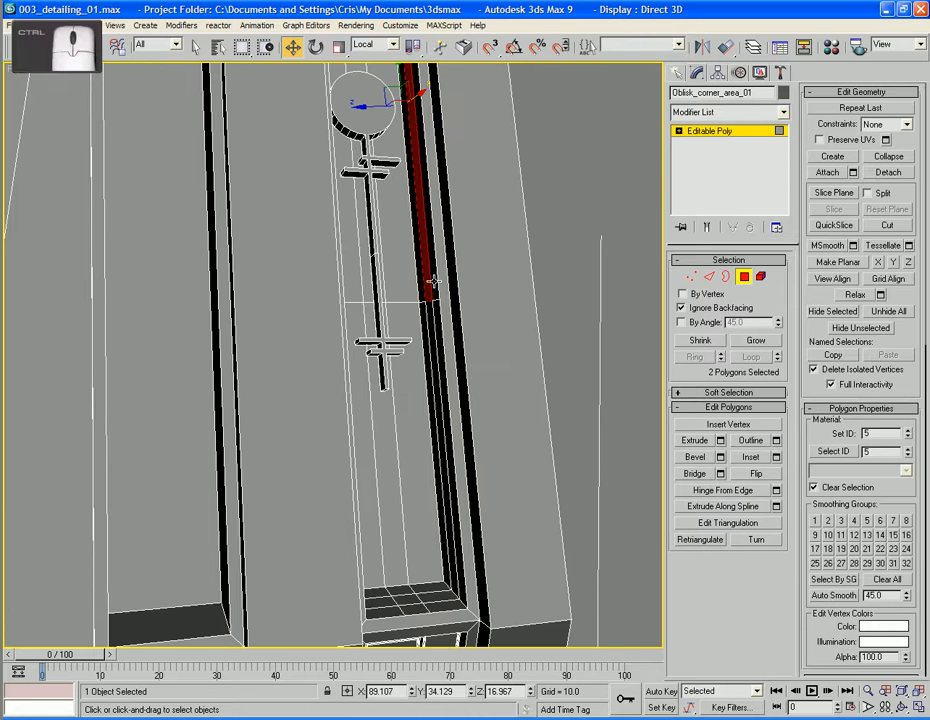
{"action": "left_click", "coordinate": [428, 360], "text": "ctrl"}
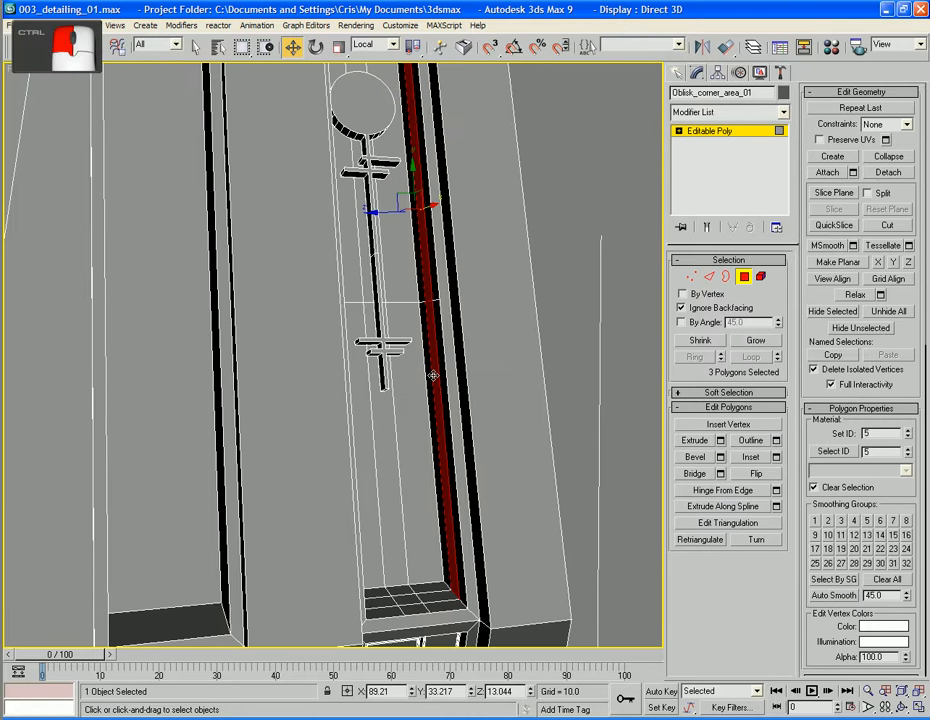
{"action": "left_click", "coordinate": [430, 600], "text": "ctrl"}
{"action": "key", "text": "Delete"}
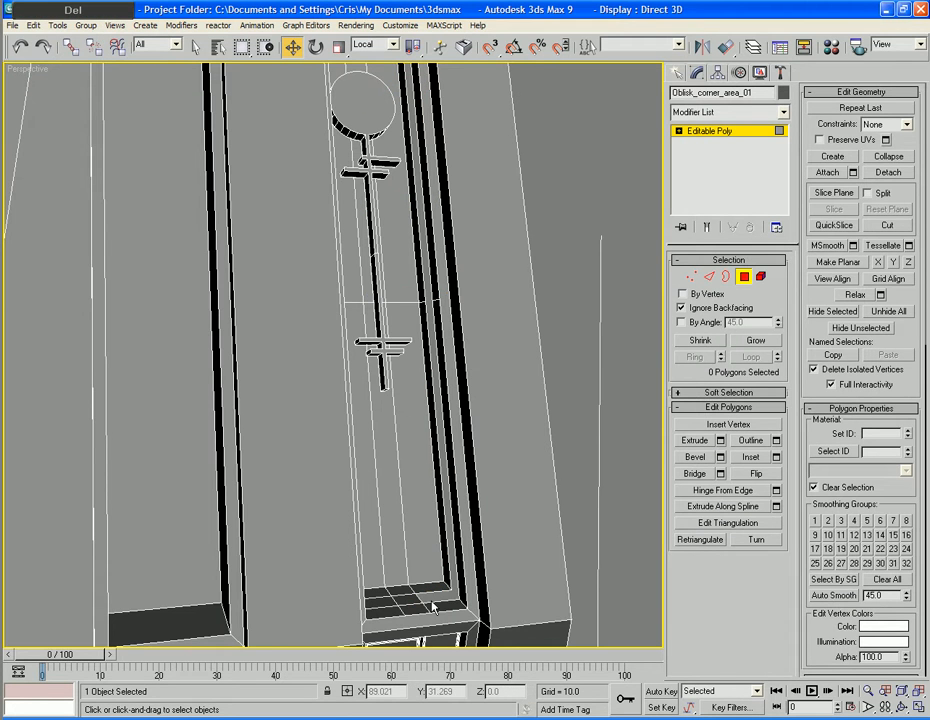
Bridge the open edges of the lower wall's gap to the matching upper wall edges, forming a vertical bar with three faces.
{"action": "middle_click_drag", "start_coordinate": [432, 607], "coordinate": [435, 636]}
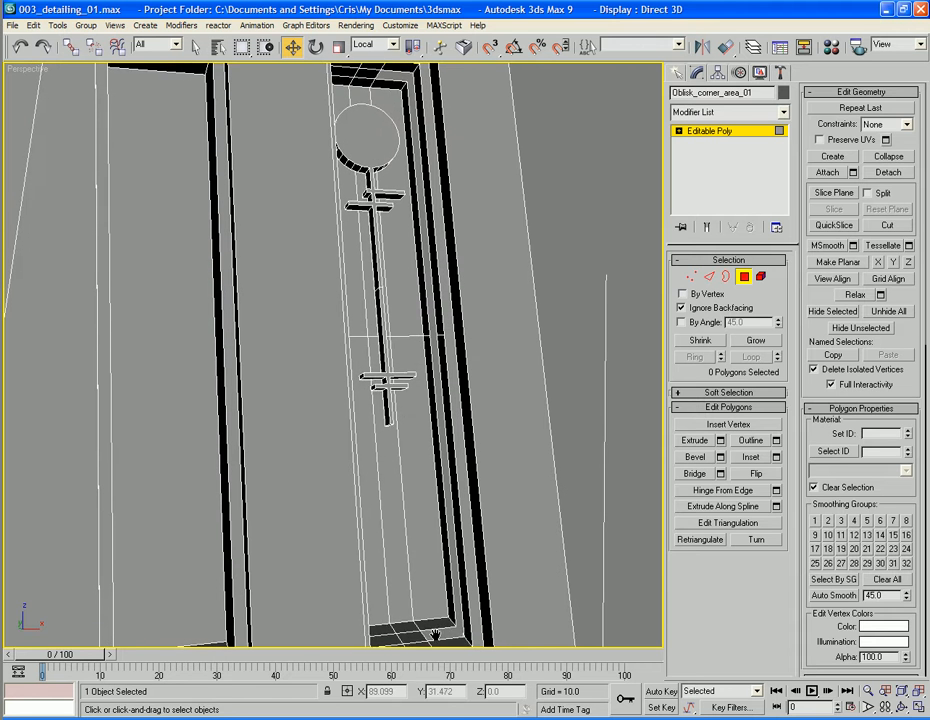
{"action": "left_click", "coordinate": [700, 476]}
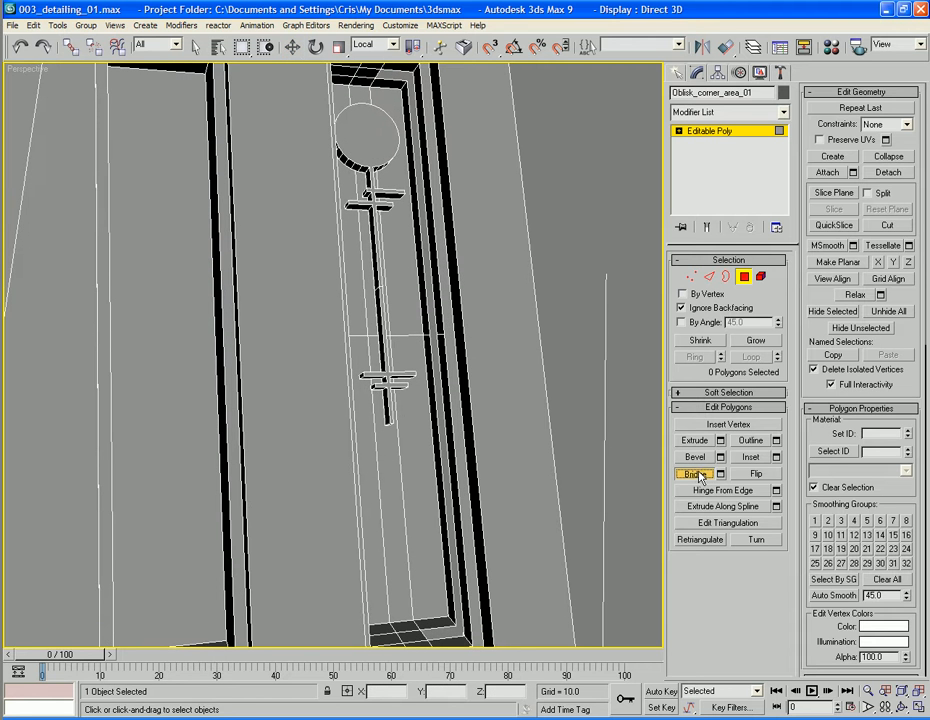
{"action": "left_click", "coordinate": [709, 277]}
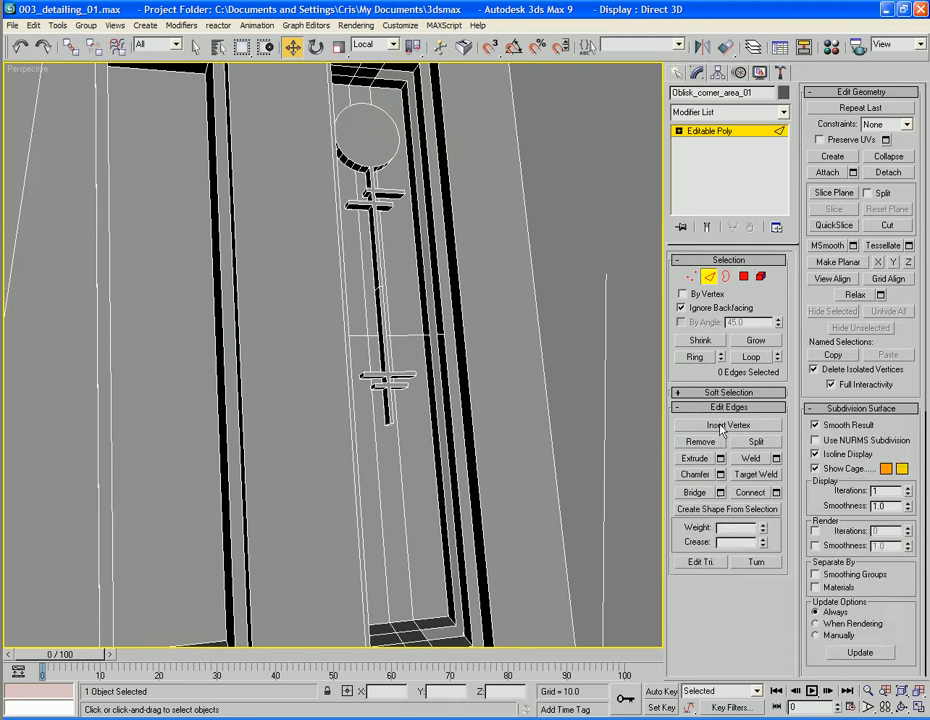
{"action": "left_click", "coordinate": [696, 492]}
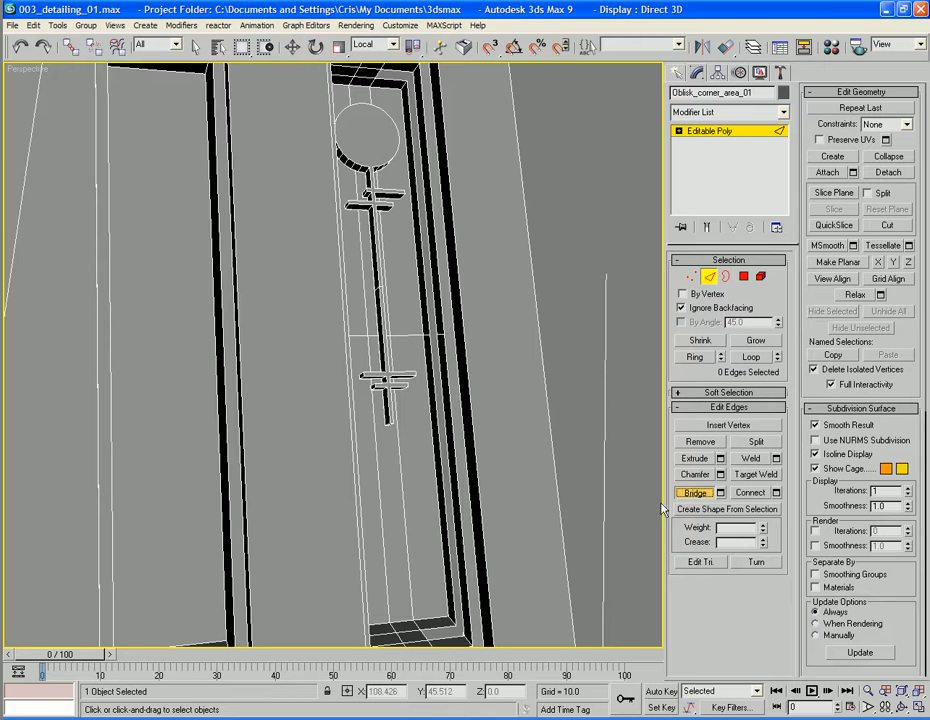
{"action": "left_click", "coordinate": [444, 628]}
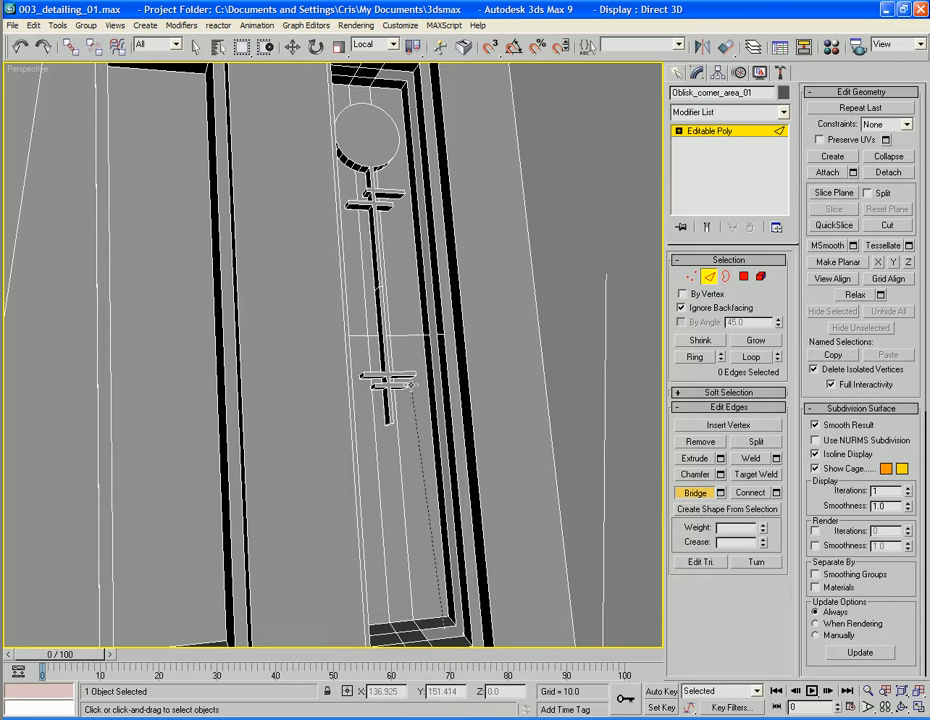
{"action": "left_click", "coordinate": [395, 80]}
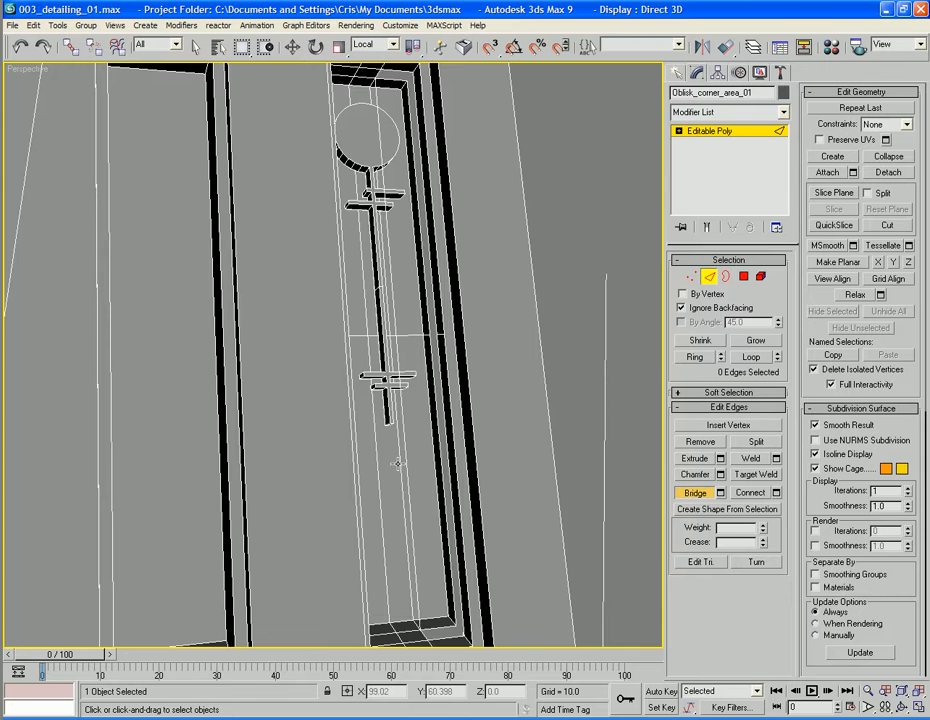
{"action": "left_click", "coordinate": [424, 636]}
{"action": "left_click", "coordinate": [393, 75]}
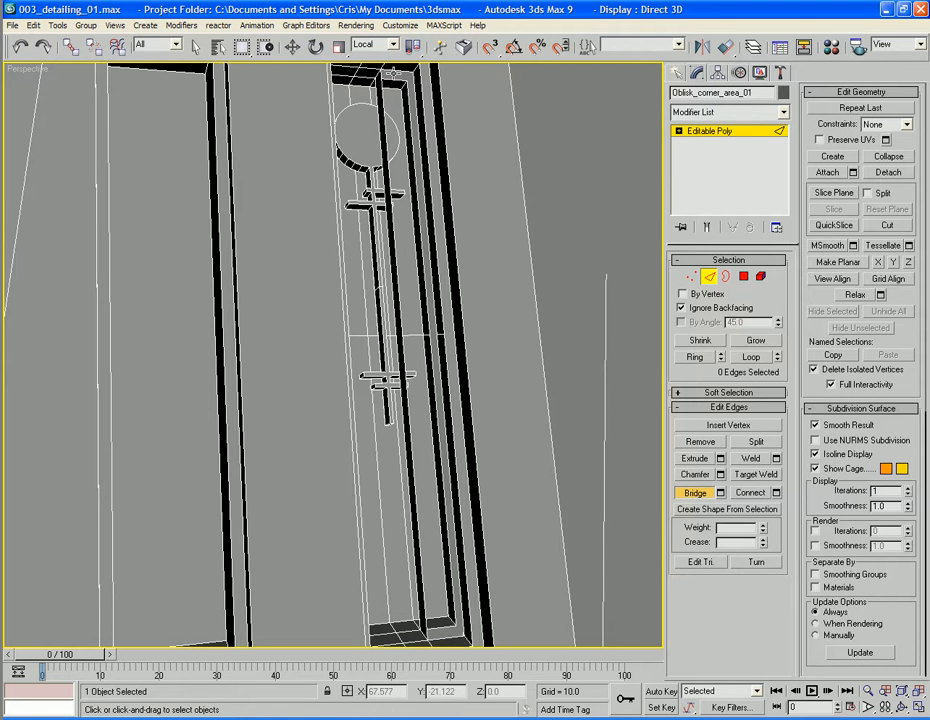
{"action": "left_click", "coordinate": [394, 73]}
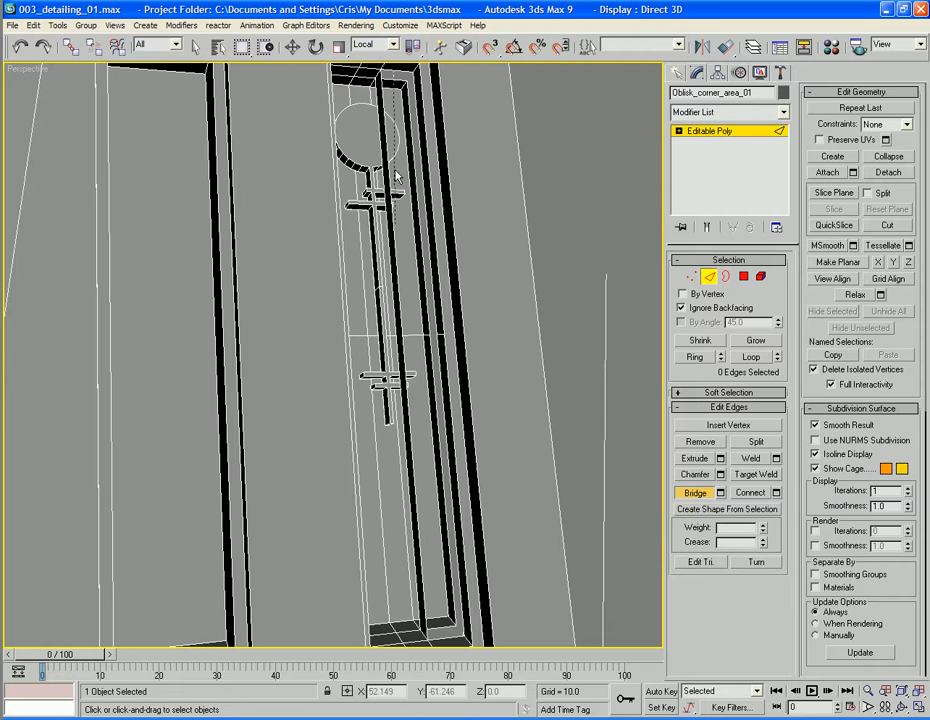
{"action": "left_click", "coordinate": [443, 635]}
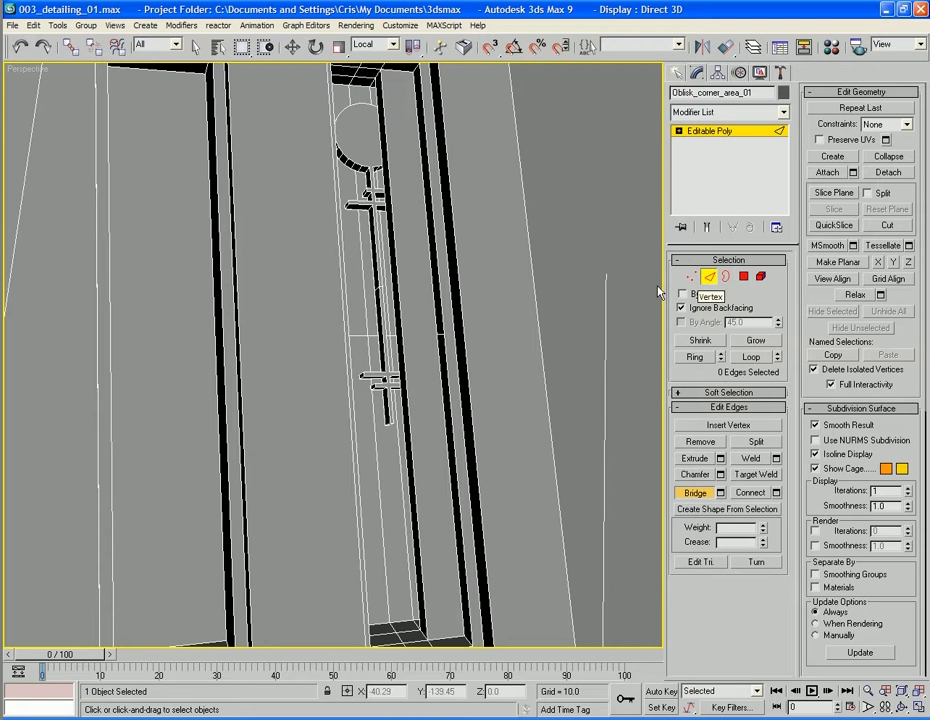
Select the ring of vertical edges on the new right-hand bar and connect them with one horizontal line across its three faces.
{"action": "key", "text": "w"}
{"action": "left_click", "coordinate": [393, 320]}
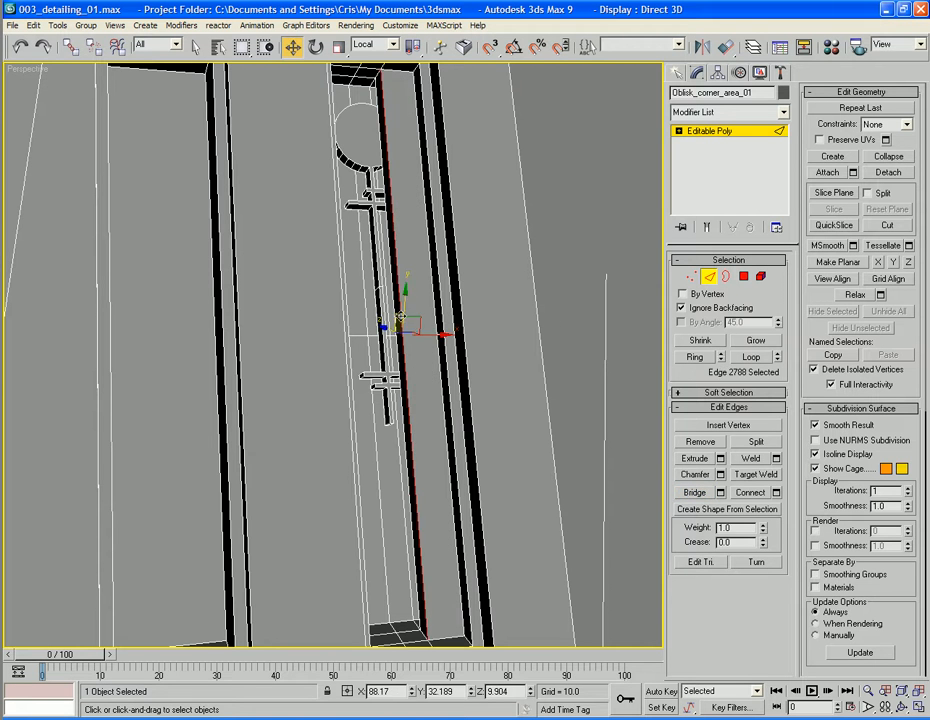
{"action": "left_click", "coordinate": [696, 357]}
{"action": "left_click", "coordinate": [744, 492]}
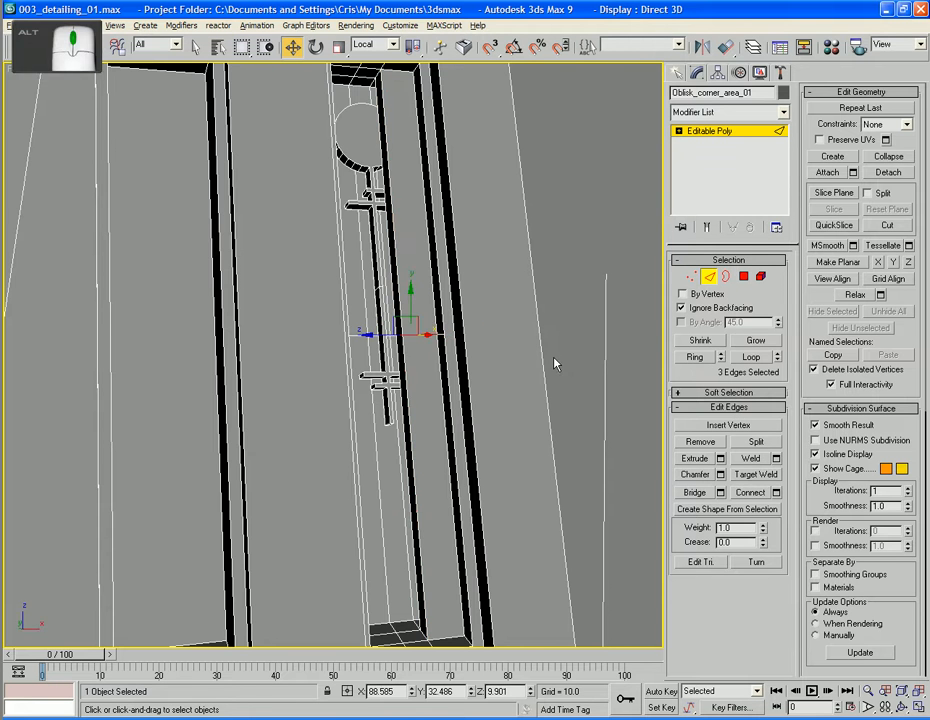
{"action": "middle_click_drag", "start_coordinate": [554, 363], "coordinate": [560, 382], "text": "alt"}
{"action": "scroll", "coordinate": [561, 370], "scroll_direction": "up", "scroll_amount": 4}
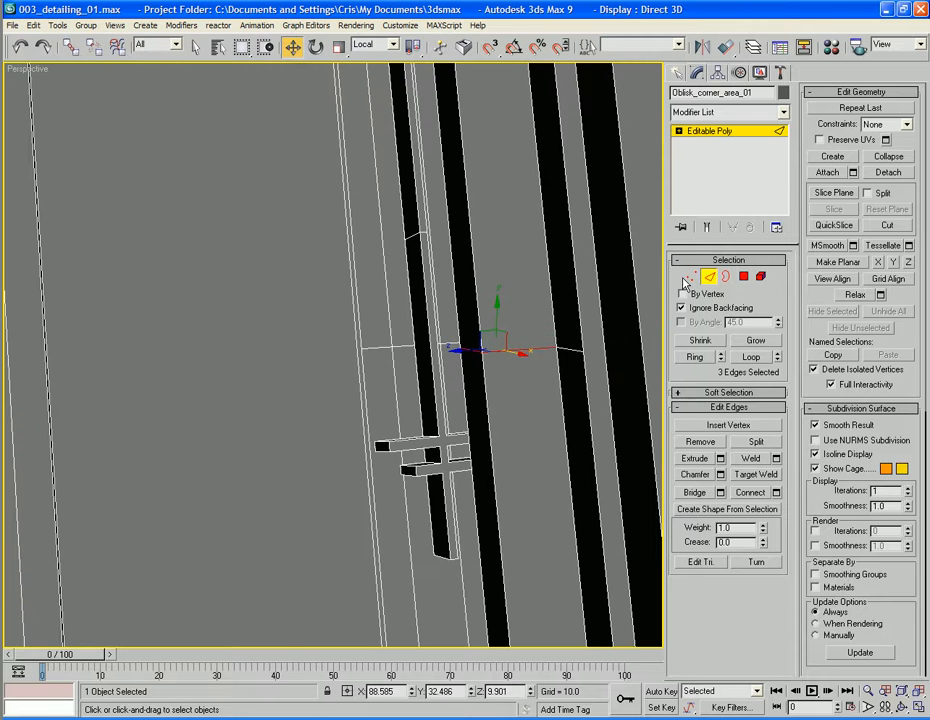
Weld the overlapping vertices where the new horizontal line crosses the right-hand bar and meets the neighbouring faces.
{"action": "left_click", "coordinate": [691, 276]}
{"action": "left_click_drag", "start_coordinate": [614, 306], "coordinate": [470, 388]}
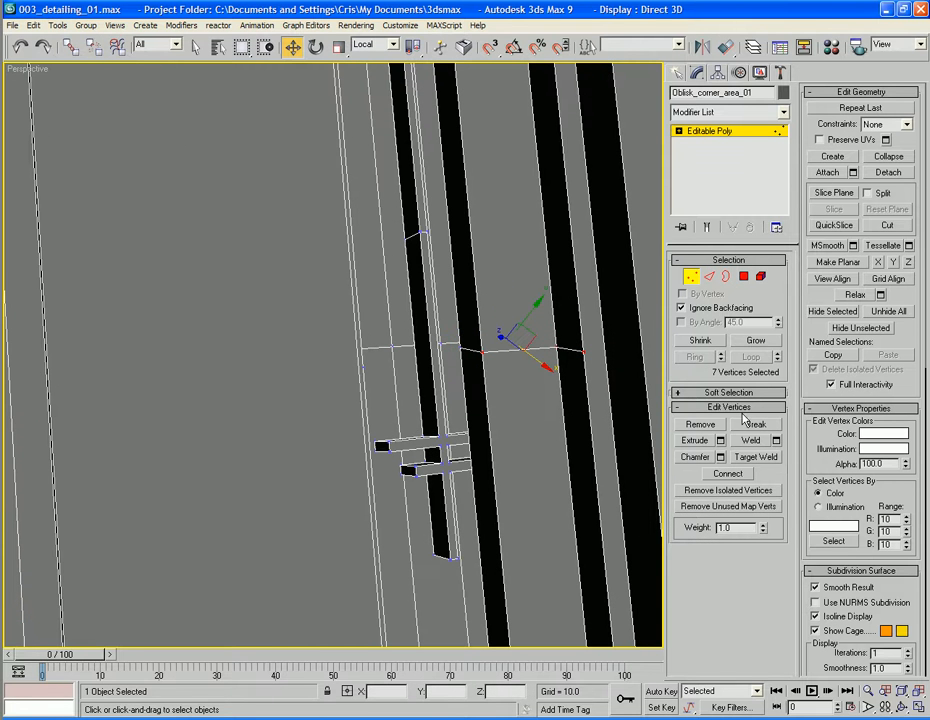
{"action": "left_click", "coordinate": [776, 440]}
{"action": "left_click", "coordinate": [466, 411]}
{"action": "left_click", "coordinate": [689, 277]}
Connect the ring of vertical edges on the upper part of the right-hand bar with a horizontal line near the symbol's upper crossbars.
{"action": "middle_click_drag", "start_coordinate": [545, 330], "coordinate": [504, 370], "text": "alt"}
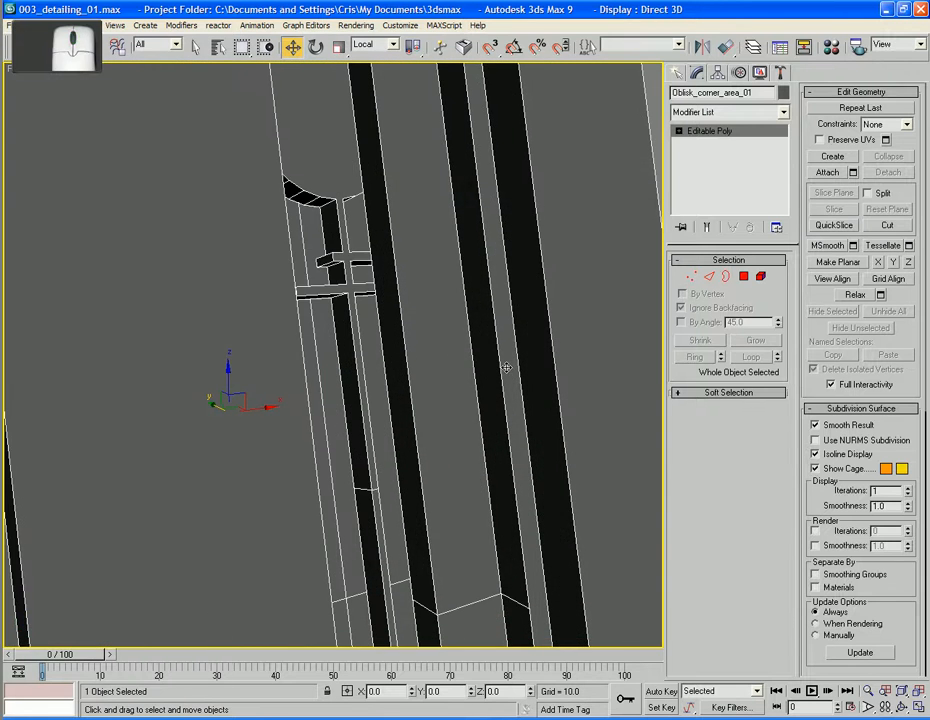
{"action": "left_click", "coordinate": [707, 278]}
{"action": "left_click", "coordinate": [380, 354]}
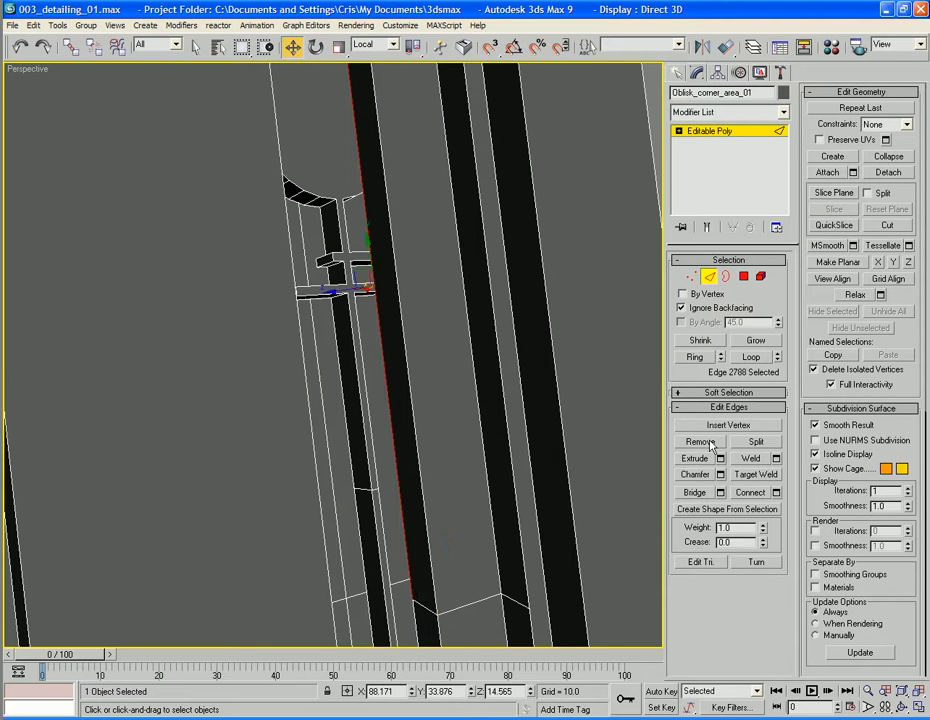
{"action": "left_click", "coordinate": [696, 357]}
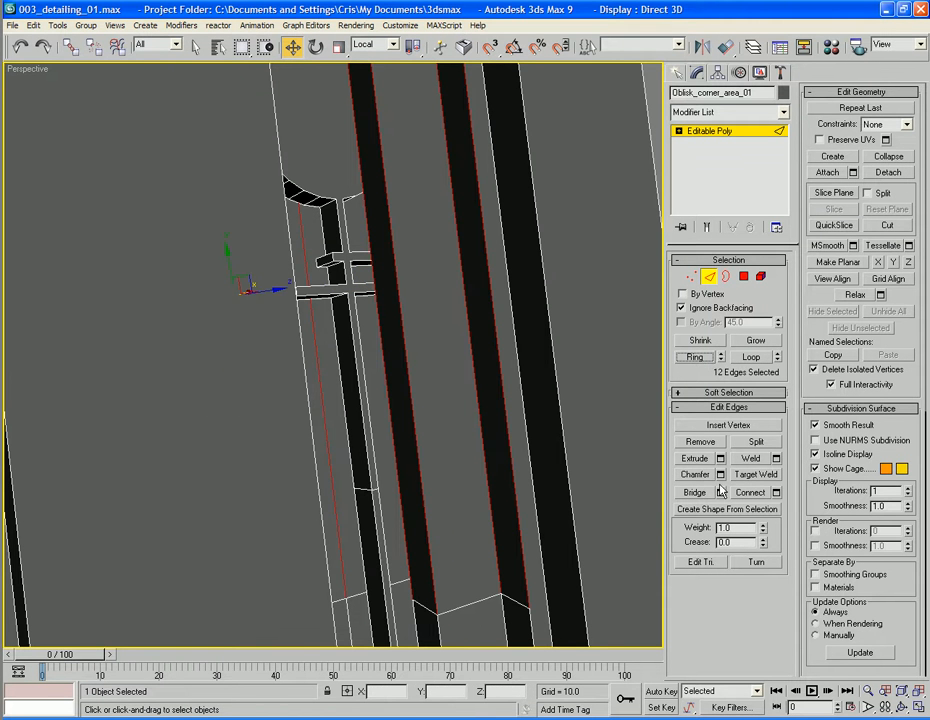
{"action": "middle_click_drag", "start_coordinate": [538, 365], "coordinate": [339, 193], "text": "alt"}
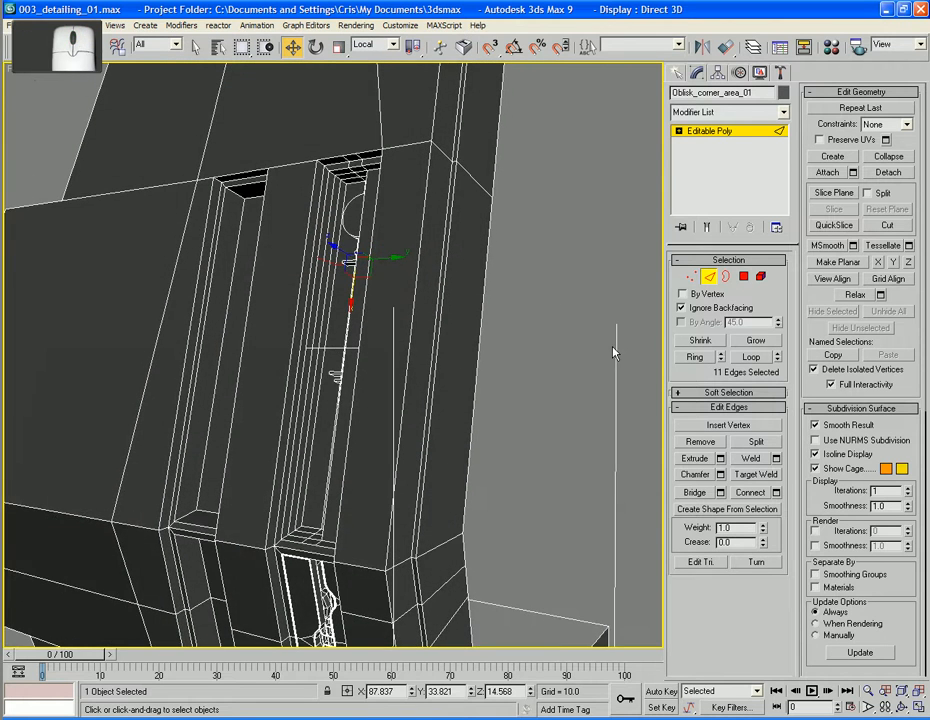
{"action": "middle_click_drag", "start_coordinate": [368, 252], "coordinate": [372, 237], "text": "alt"}
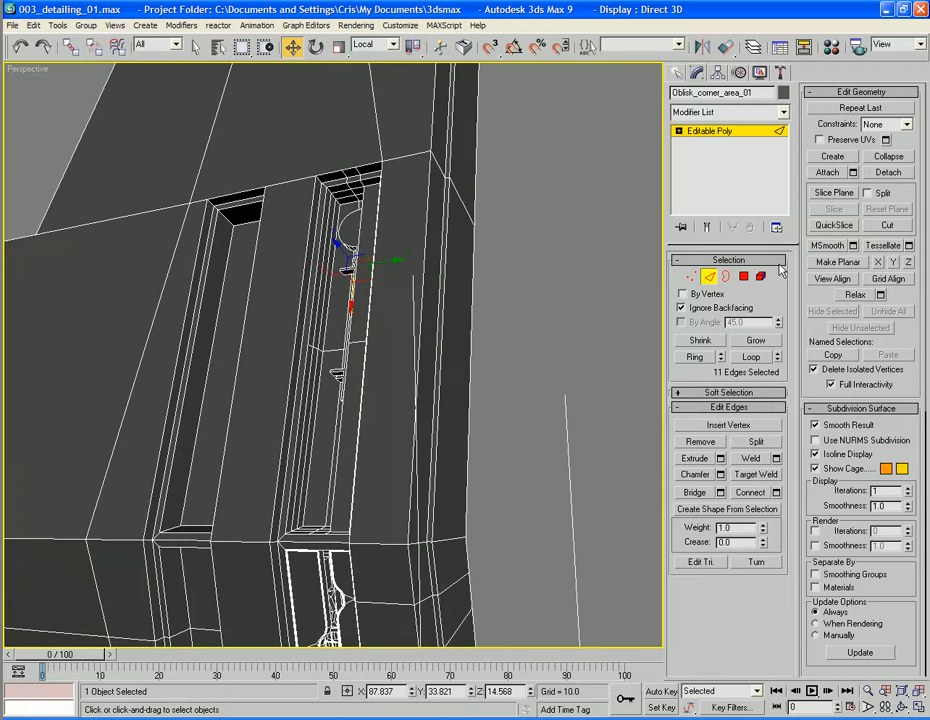
Delete the middle-strip polygons along the recess's left wall and at the left ends of its upper and lower walls.
{"action": "left_click", "coordinate": [744, 276], "text": "ctrl"}
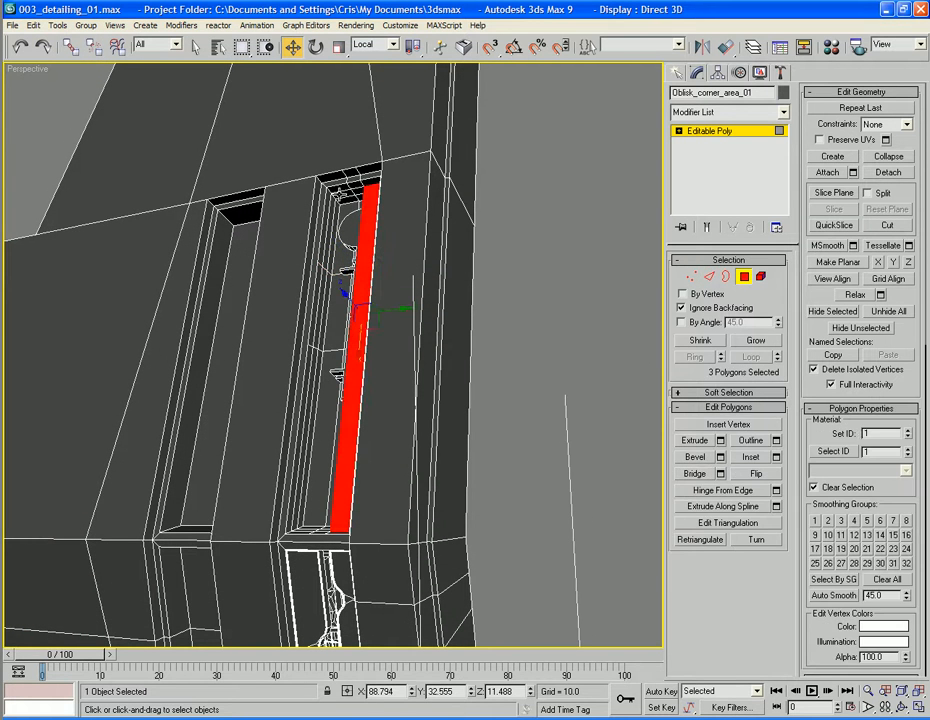
{"action": "left_click", "coordinate": [340, 190]}
{"action": "left_click", "coordinate": [325, 220], "text": "ctrl"}
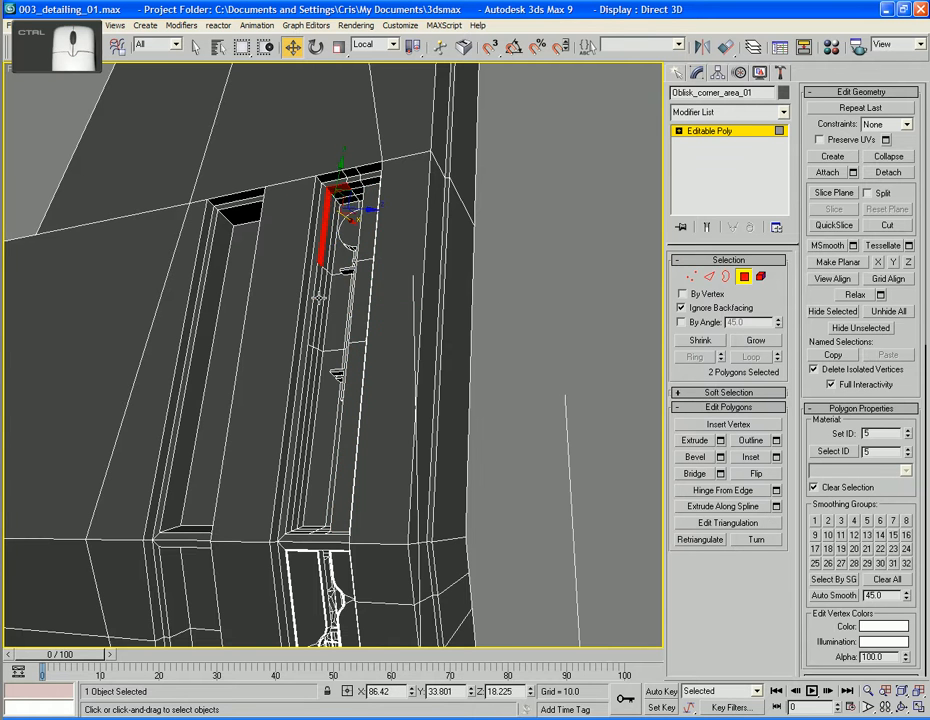
{"action": "left_click", "coordinate": [312, 350], "text": "ctrl"}
{"action": "left_click", "coordinate": [307, 380], "text": "ctrl"}
{"action": "middle_click_drag", "start_coordinate": [322, 380], "coordinate": [307, 497], "text": "alt"}
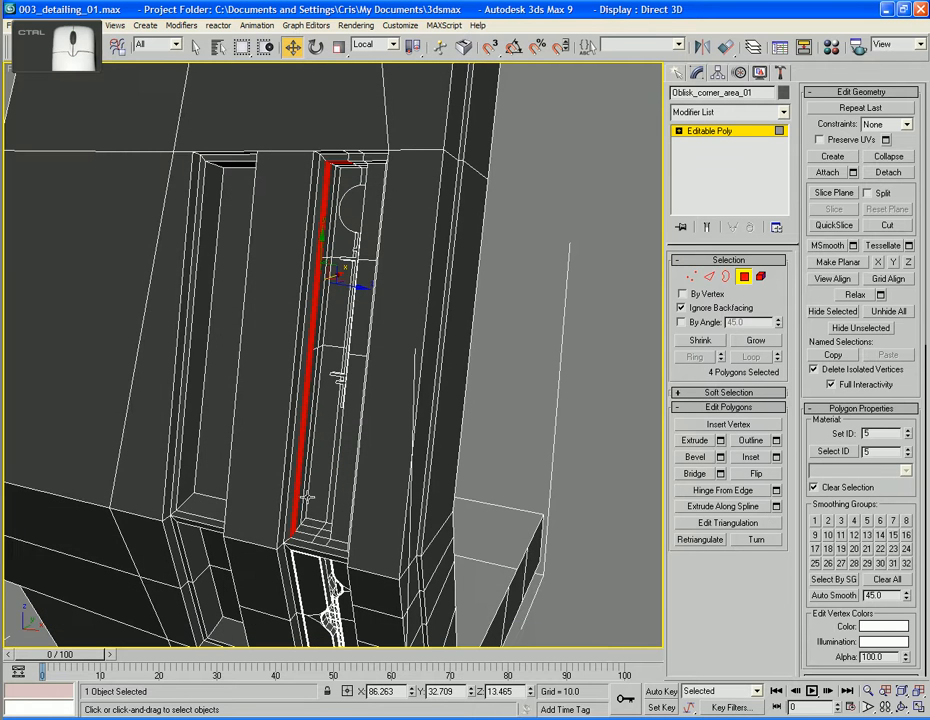
{"action": "left_click", "coordinate": [308, 533], "text": "ctrl"}
{"action": "key", "text": "Delete"}
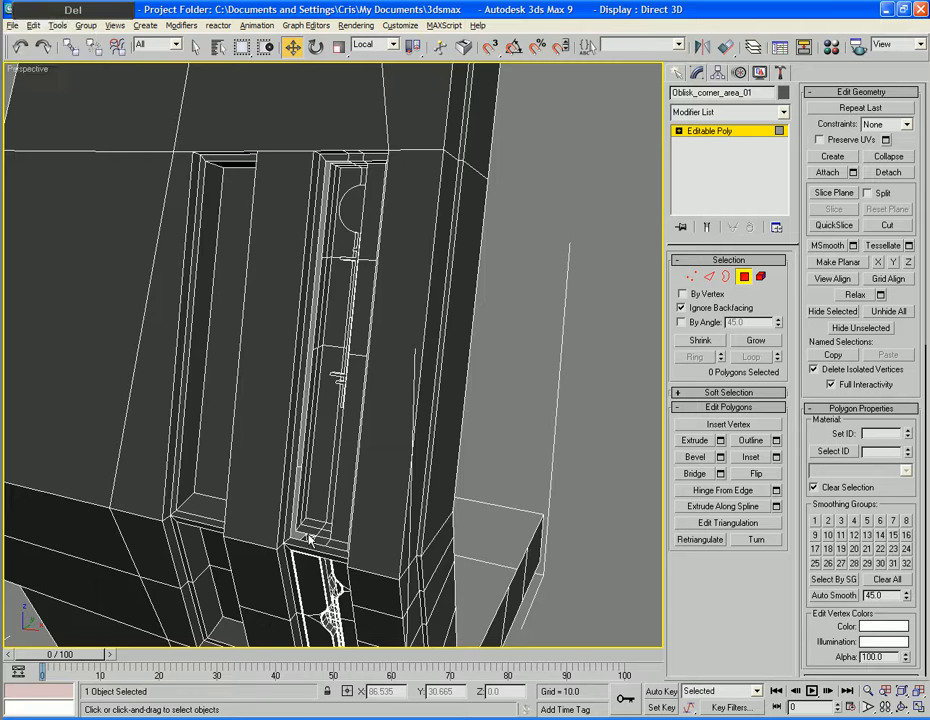
Bridge the open edges of the lower wall's left gap to the matching upper wall edges, forming a second vertical bar.
{"action": "middle_click_drag", "start_coordinate": [311, 541], "coordinate": [318, 506], "text": "alt"}
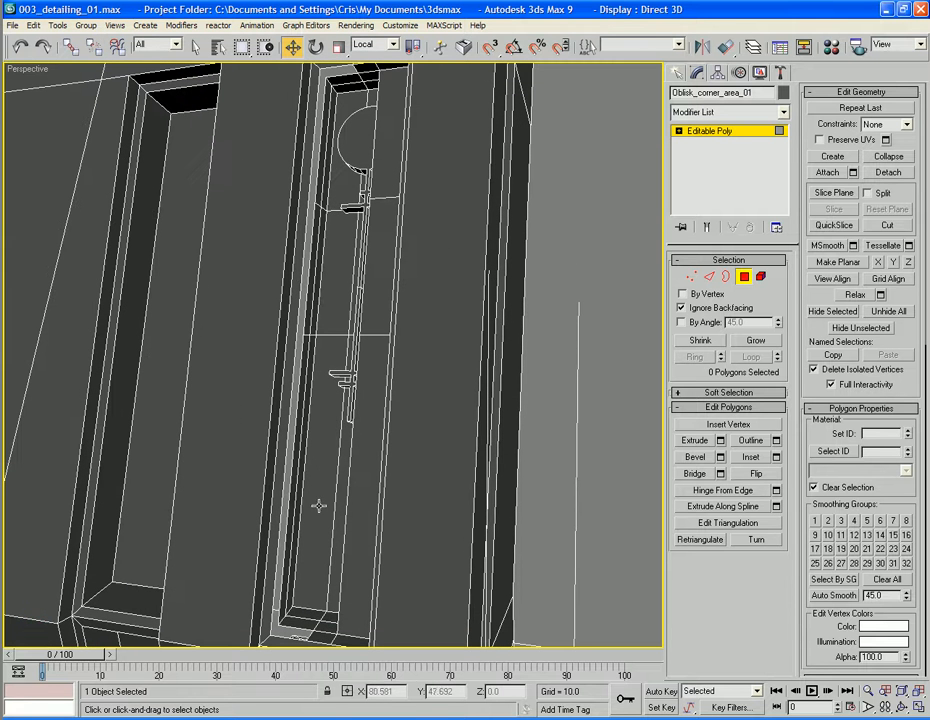
{"action": "key", "text": "2"}
{"action": "left_click", "coordinate": [703, 494]}
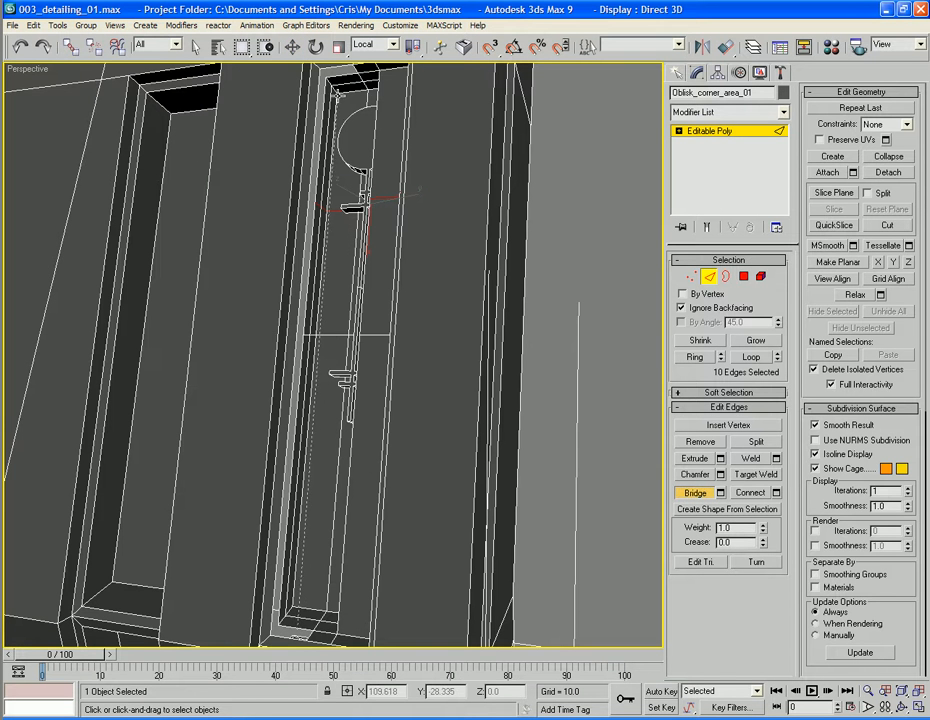
{"action": "left_click", "coordinate": [343, 76]}
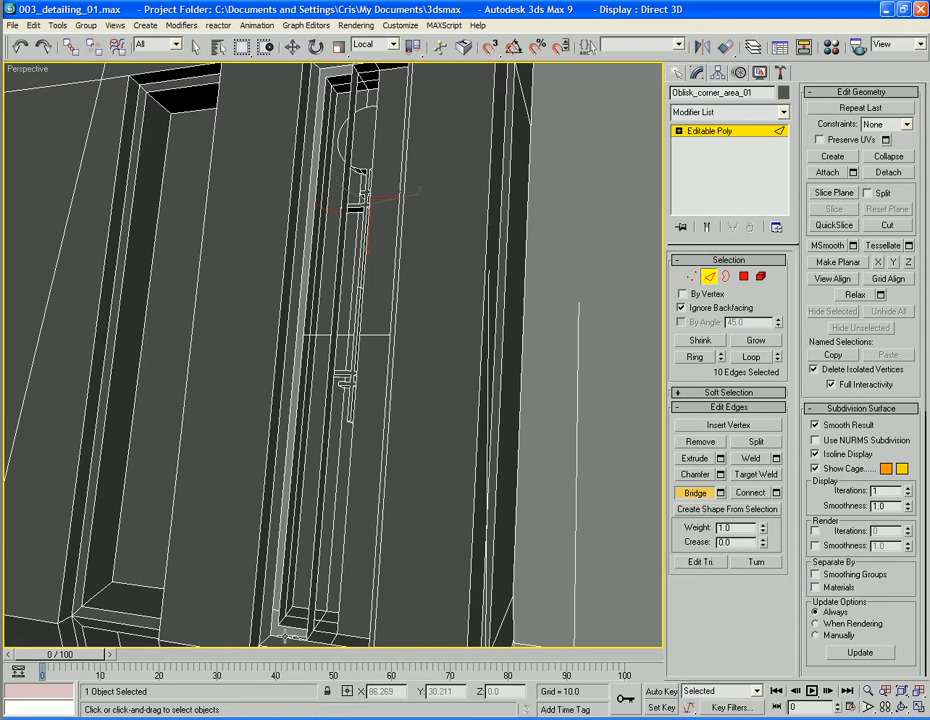
{"action": "left_click", "coordinate": [331, 69]}
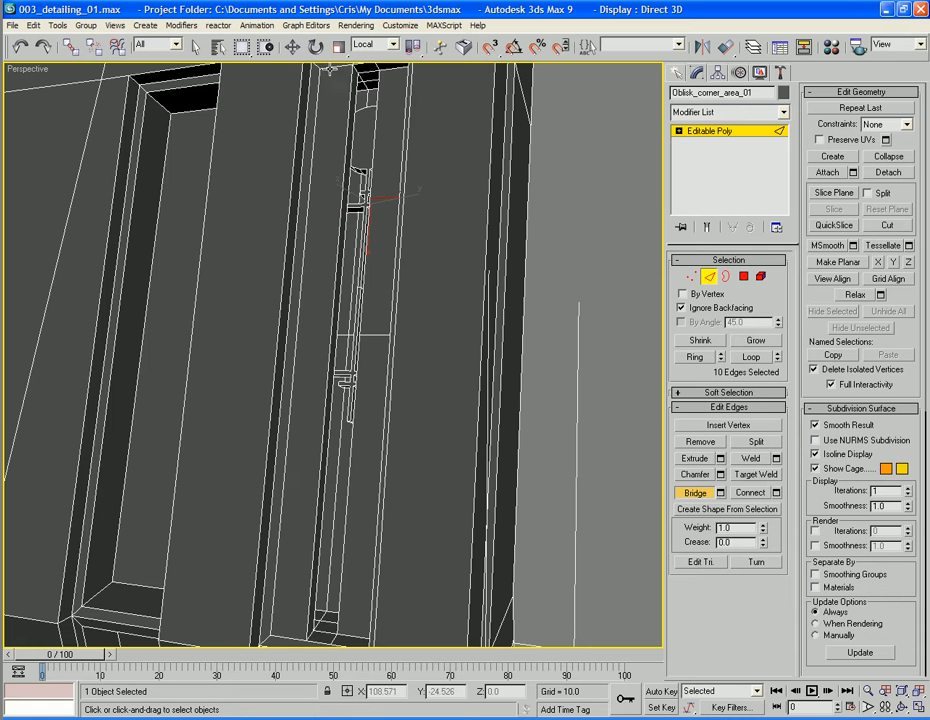
{"action": "key", "text": "w"}
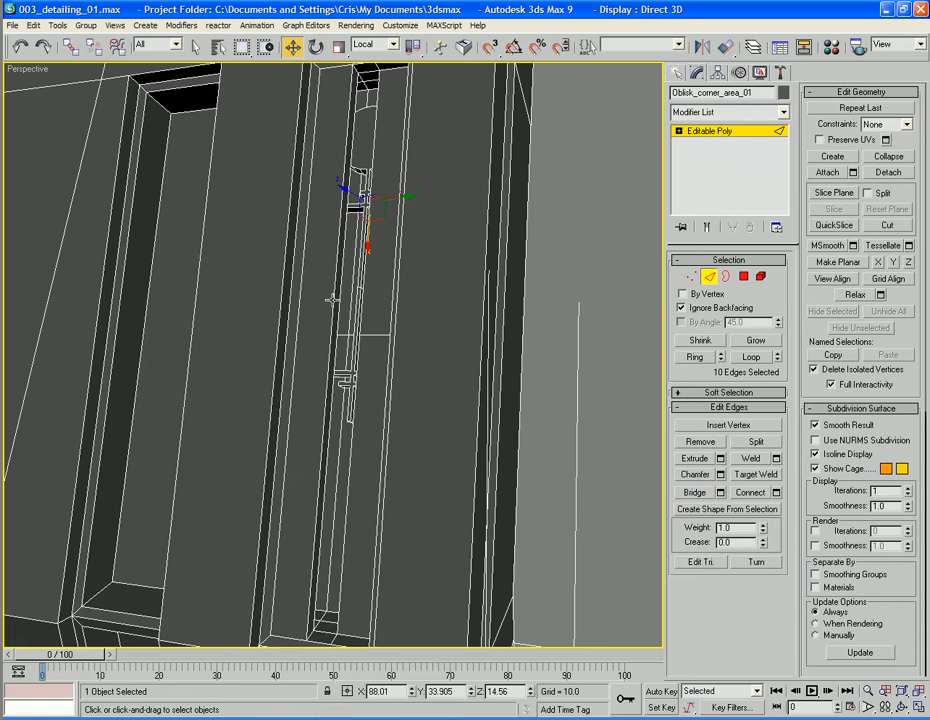
Select the ring of vertical edges on the left-hand bar and connect them with 1 segment across its faces.
{"action": "left_click", "coordinate": [333, 299]}
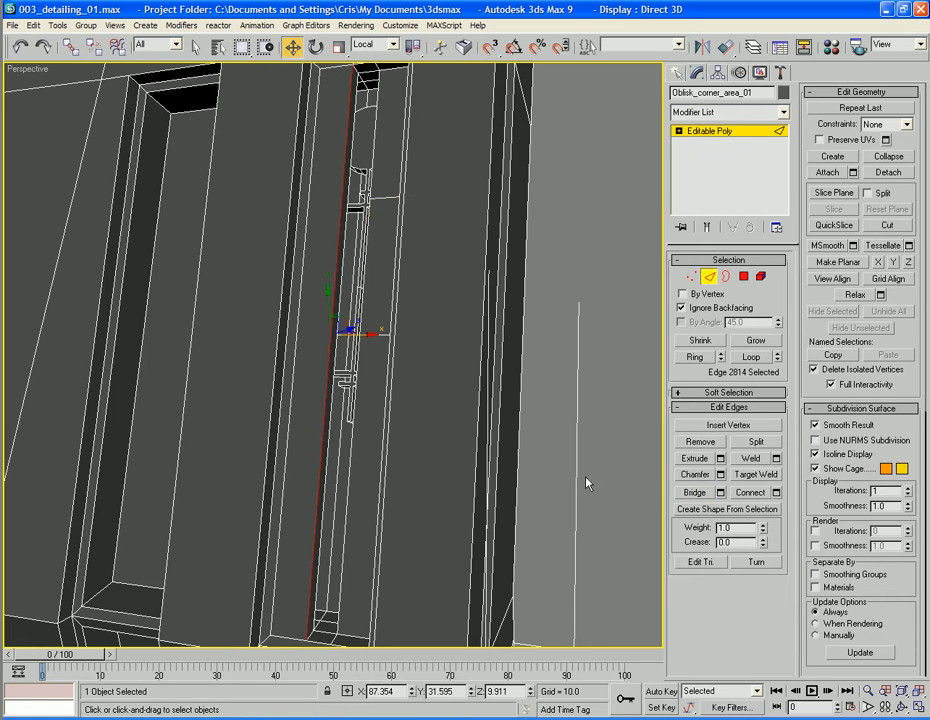
{"action": "left_click", "coordinate": [776, 493]}
{"action": "left_click", "coordinate": [522, 416]}
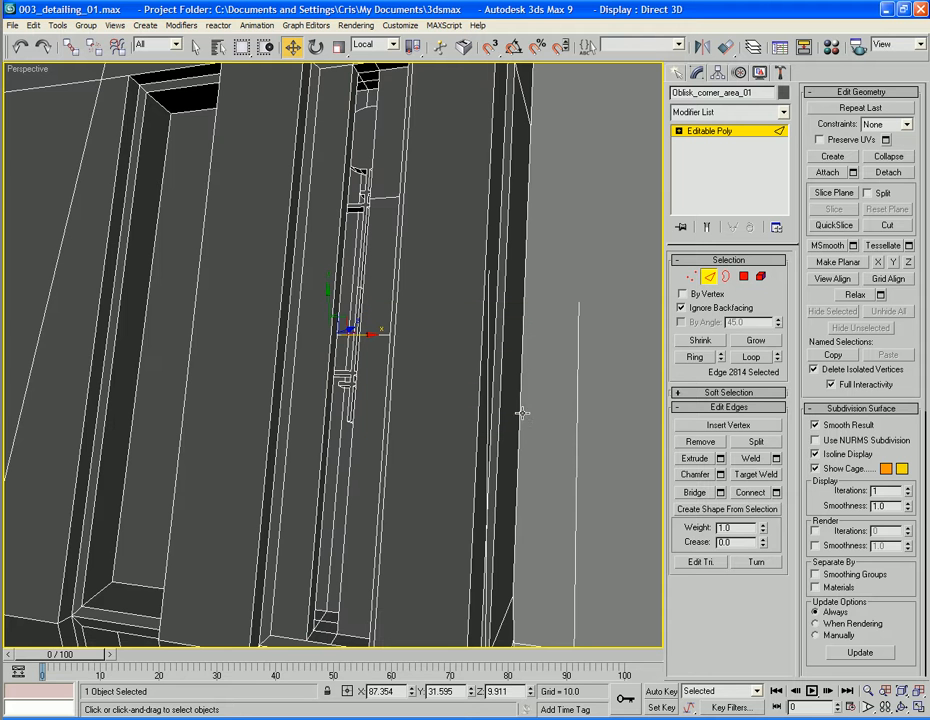
{"action": "left_click", "coordinate": [326, 393]}
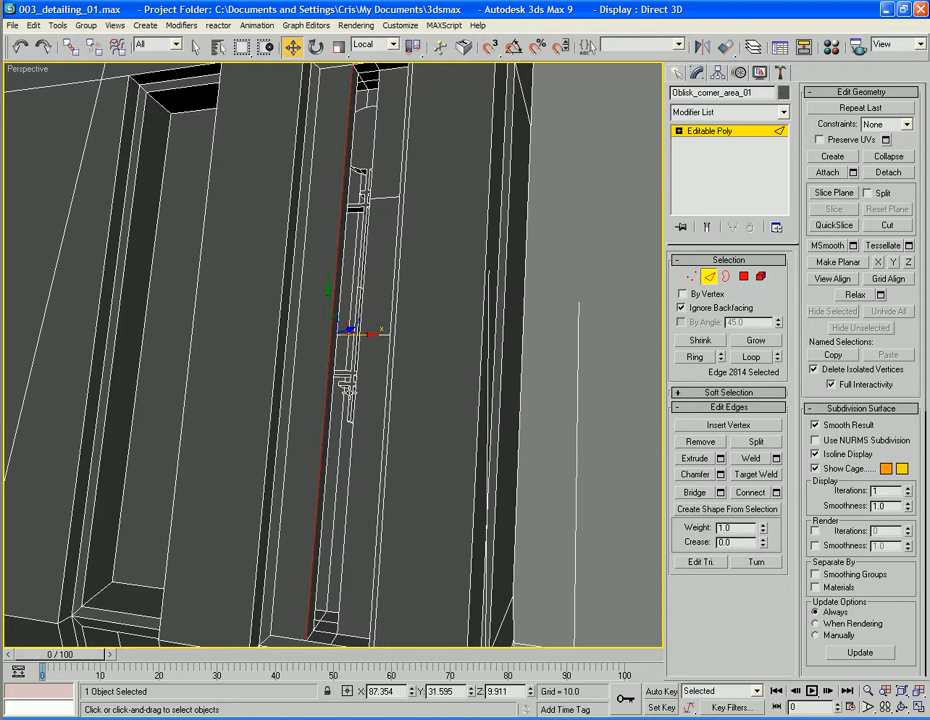
{"action": "left_click", "coordinate": [694, 357]}
{"action": "left_click", "coordinate": [776, 492]}
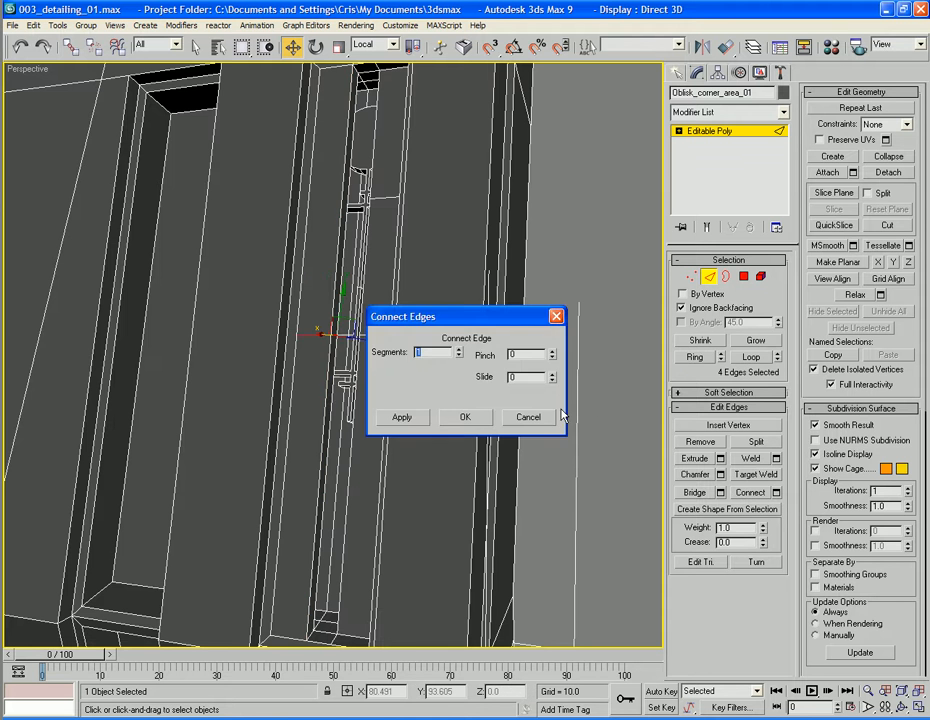
{"action": "left_click", "coordinate": [461, 417]}
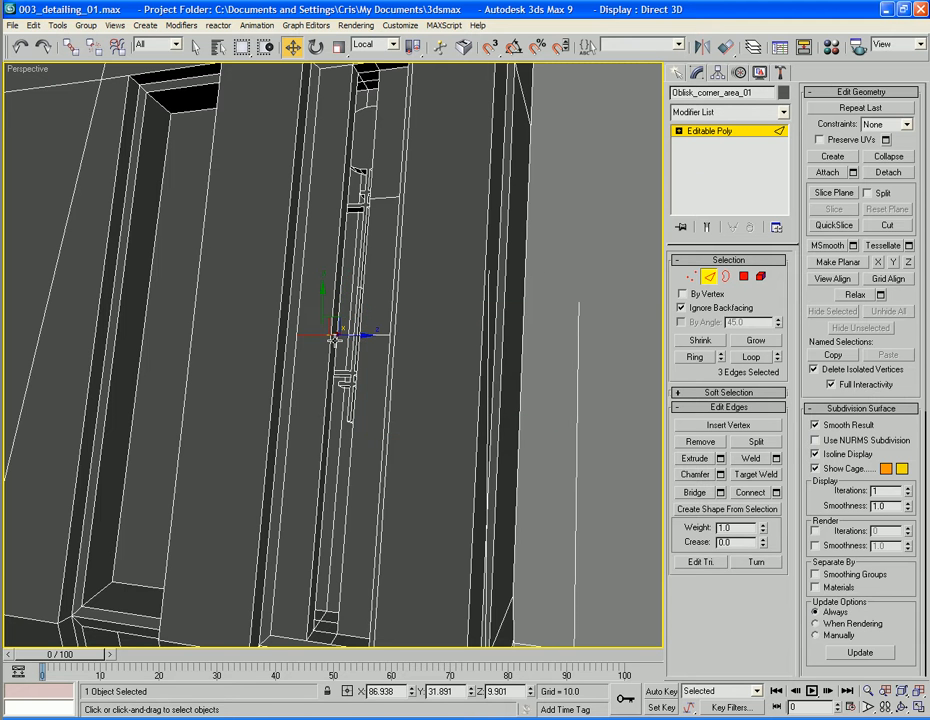
Chamfer the short inner-side edges at the right bar's upper line and the left bar's line by 0.948 with Open enabled.
{"action": "middle_click_drag", "start_coordinate": [332, 340], "coordinate": [357, 351], "text": "alt"}
{"action": "scroll", "coordinate": [331, 360], "scroll_direction": "down", "scroll_amount": 5}
{"action": "scroll", "coordinate": [405, 357], "scroll_direction": "up", "scroll_amount": 6}
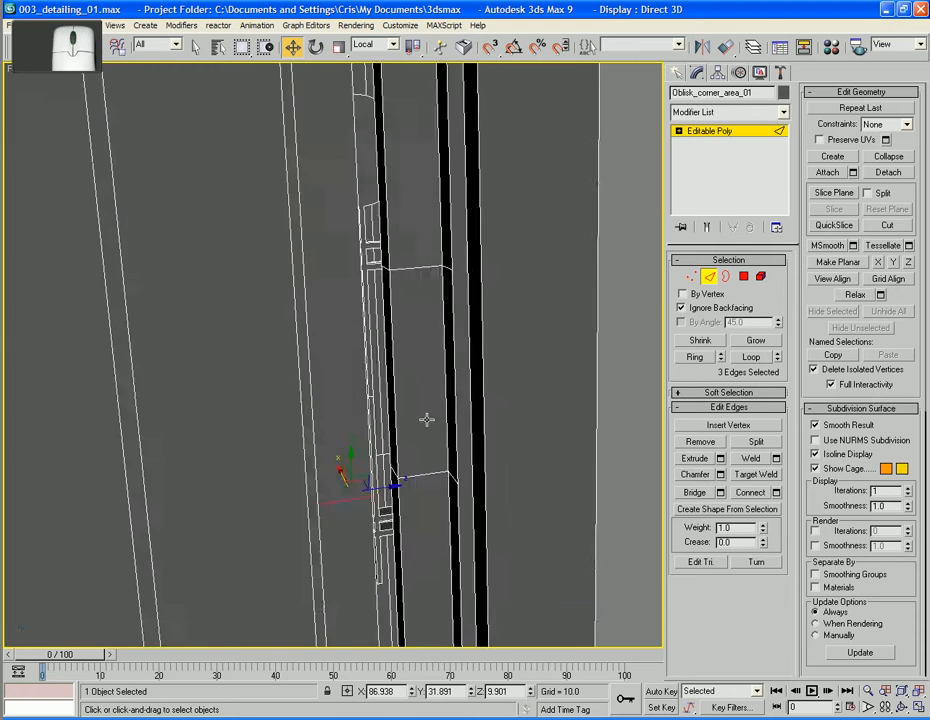
{"action": "middle_click_drag", "start_coordinate": [426, 420], "coordinate": [433, 483]}
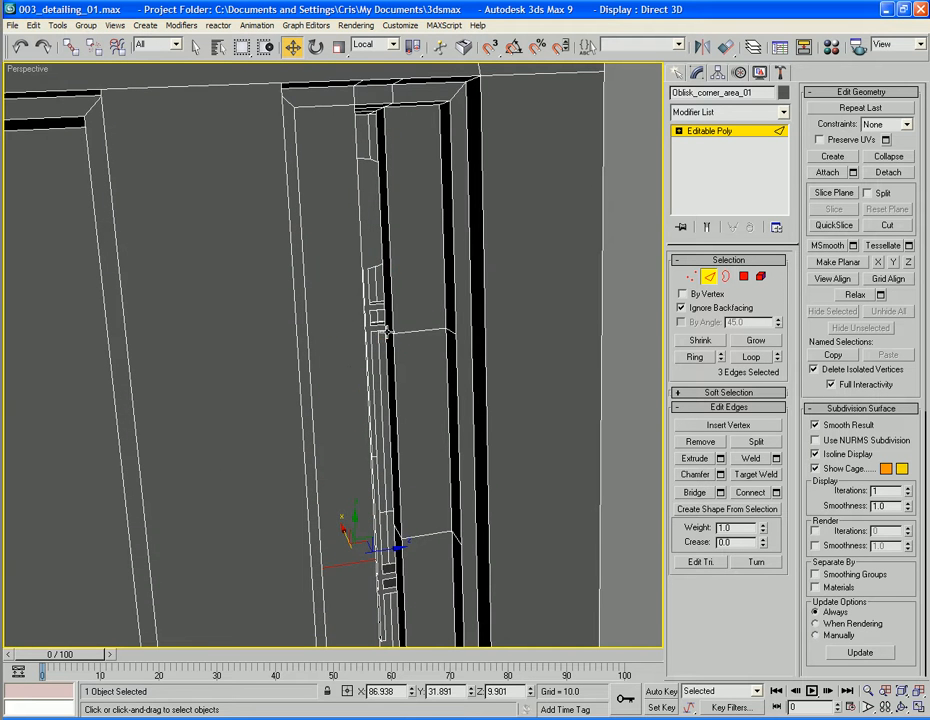
{"action": "left_click", "coordinate": [387, 331]}
{"action": "middle_click_drag", "start_coordinate": [444, 402], "coordinate": [379, 394], "text": "alt"}
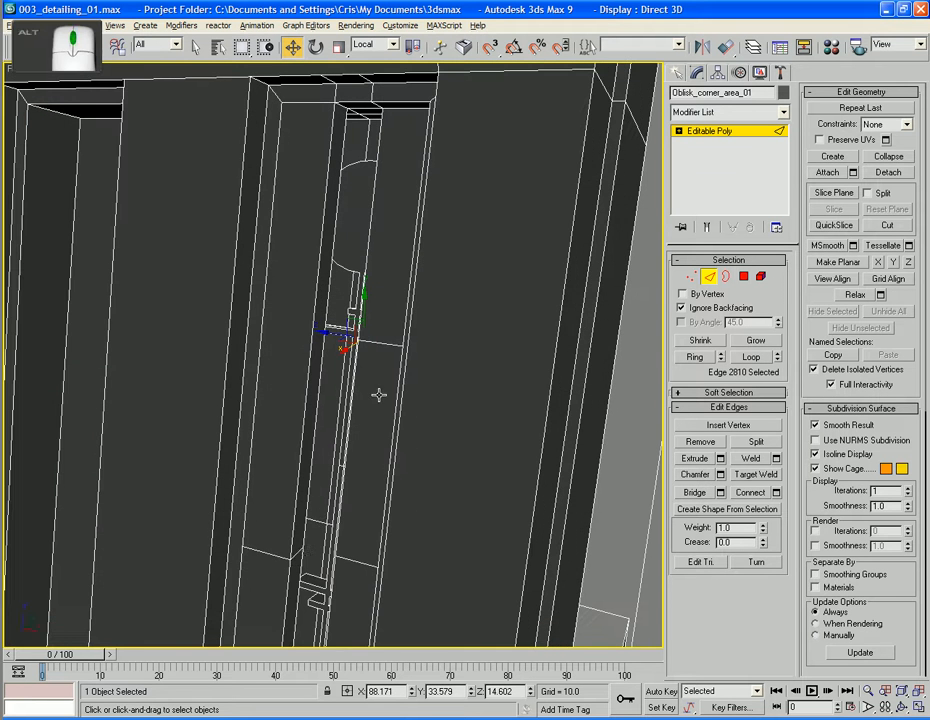
{"action": "left_click", "coordinate": [296, 555], "text": "ctrl"}
{"action": "middle_click_drag", "start_coordinate": [385, 510], "coordinate": [402, 473], "text": "alt"}
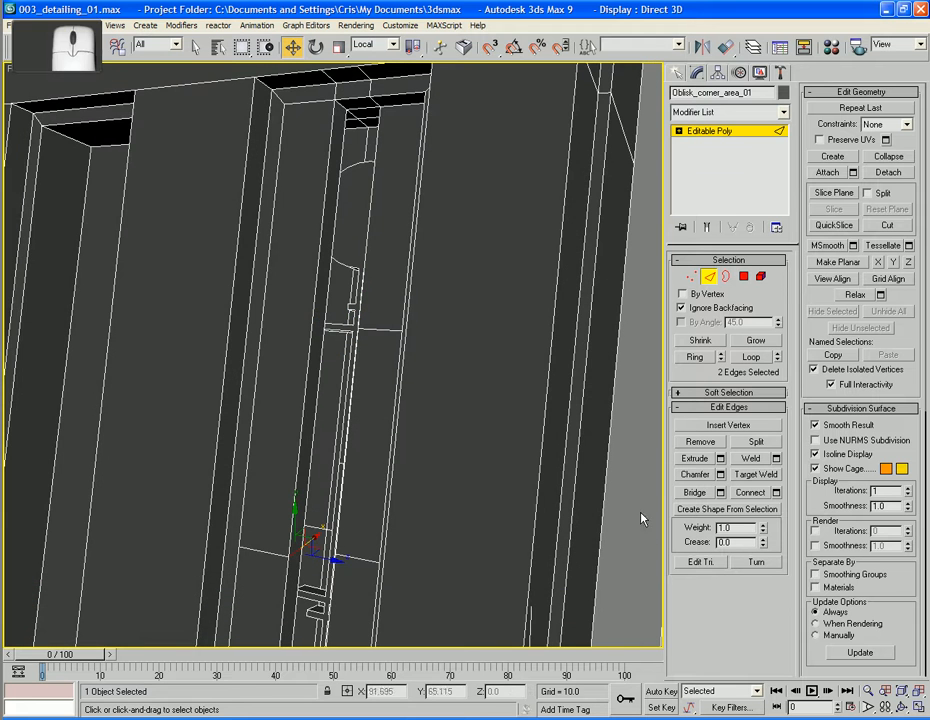
{"action": "left_click", "coordinate": [720, 475]}
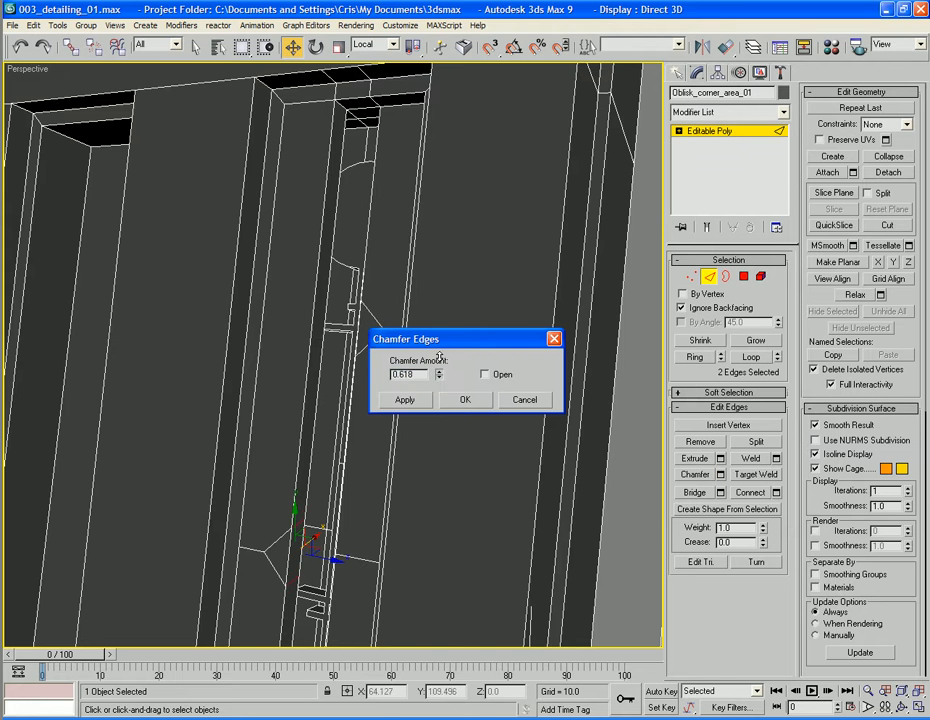
{"action": "mouse_move", "coordinate": [439, 356]}
{"action": "left_mouse_down"}
{"action": "mouse_move", "coordinate": [439, 336]}
{"action": "mouse_move", "coordinate": [440, 366]}
{"action": "left_mouse_up"}
{"action": "left_click", "coordinate": [485, 374]}
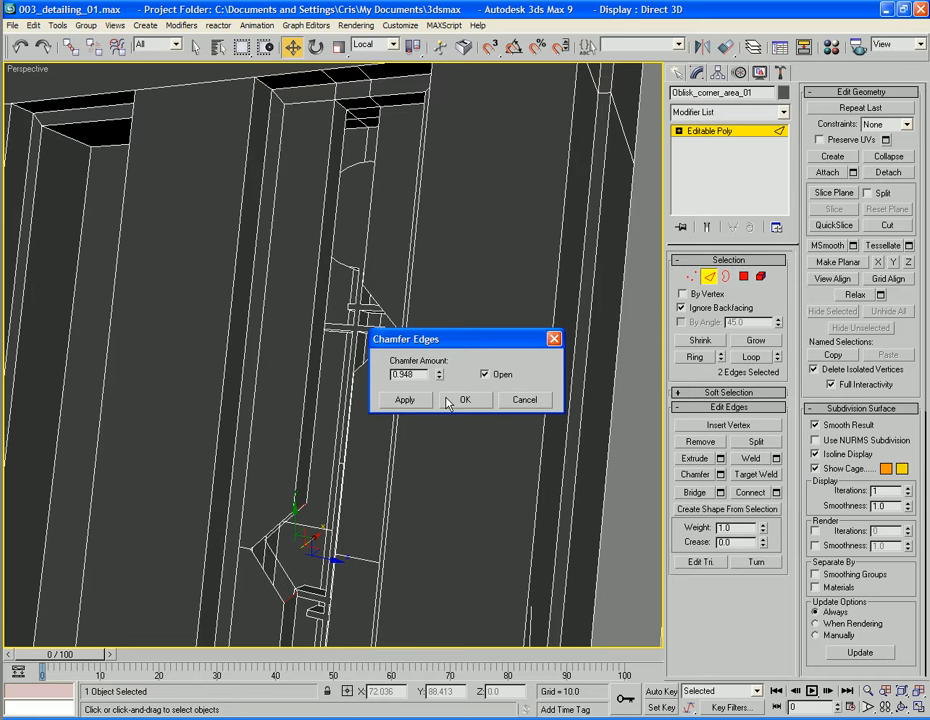
{"action": "left_click", "coordinate": [465, 399]}
Bridge the front and back edges of the open triangular notch in the right-hand bar to close its inner faces.
{"action": "mouse_move", "coordinate": [462, 402]}
{"action": "middle_mouse_down", "text": "alt"}
{"action": "mouse_move", "coordinate": [386, 401]}
{"action": "mouse_move", "coordinate": [455, 400]}
{"action": "middle_mouse_up", "text": "alt"}
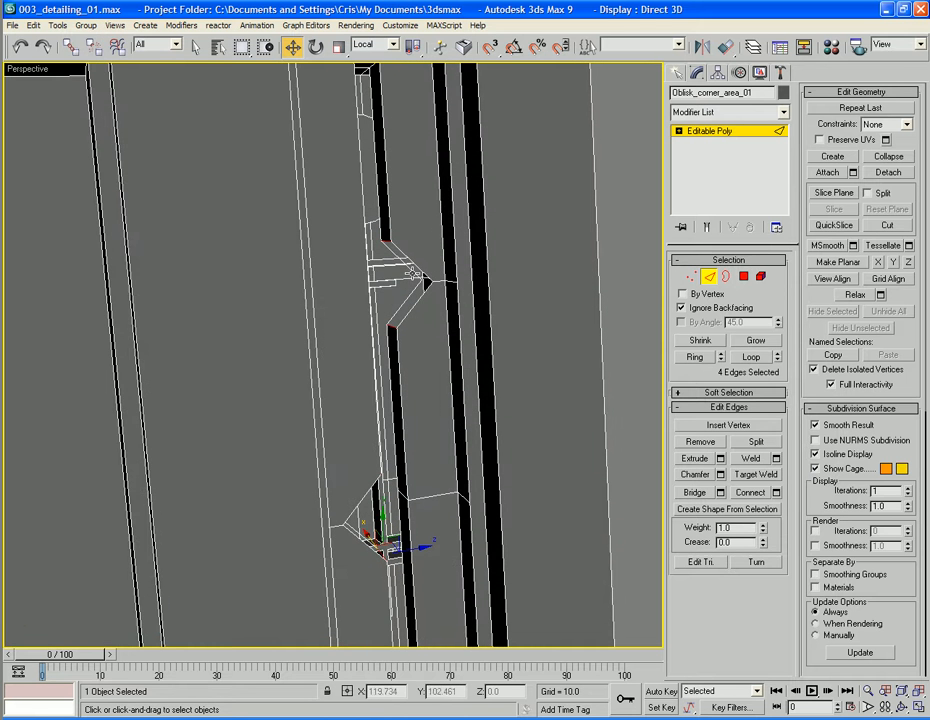
{"action": "left_click", "coordinate": [409, 270]}
{"action": "left_click", "coordinate": [417, 266], "text": "ctrl"}
{"action": "left_click", "coordinate": [402, 307], "text": "ctrl"}
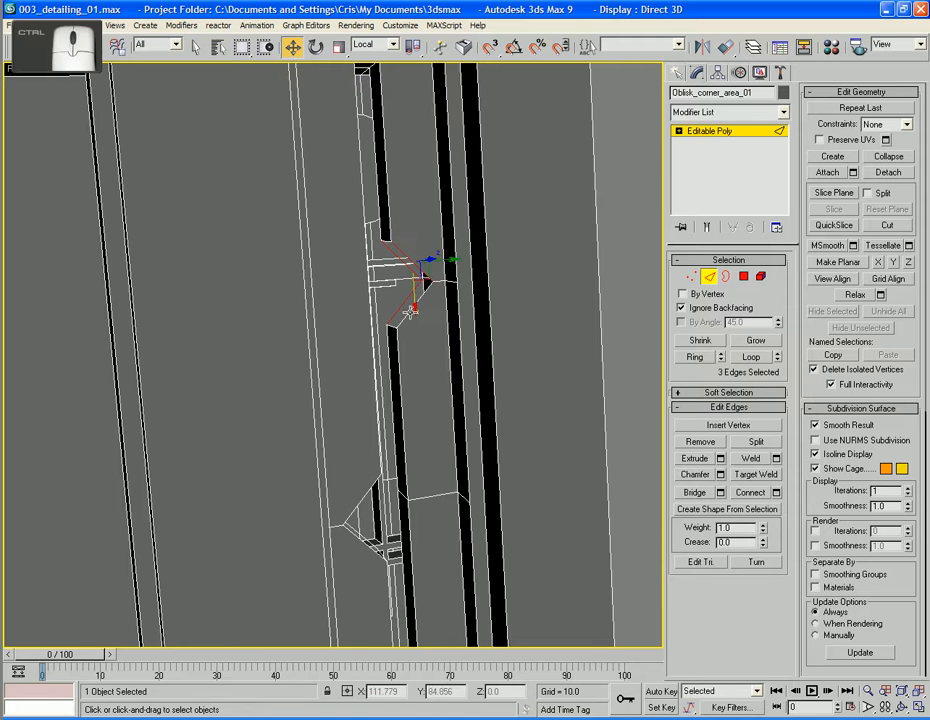
{"action": "left_click", "coordinate": [411, 312], "text": "ctrl"}
{"action": "left_click", "coordinate": [692, 492]}
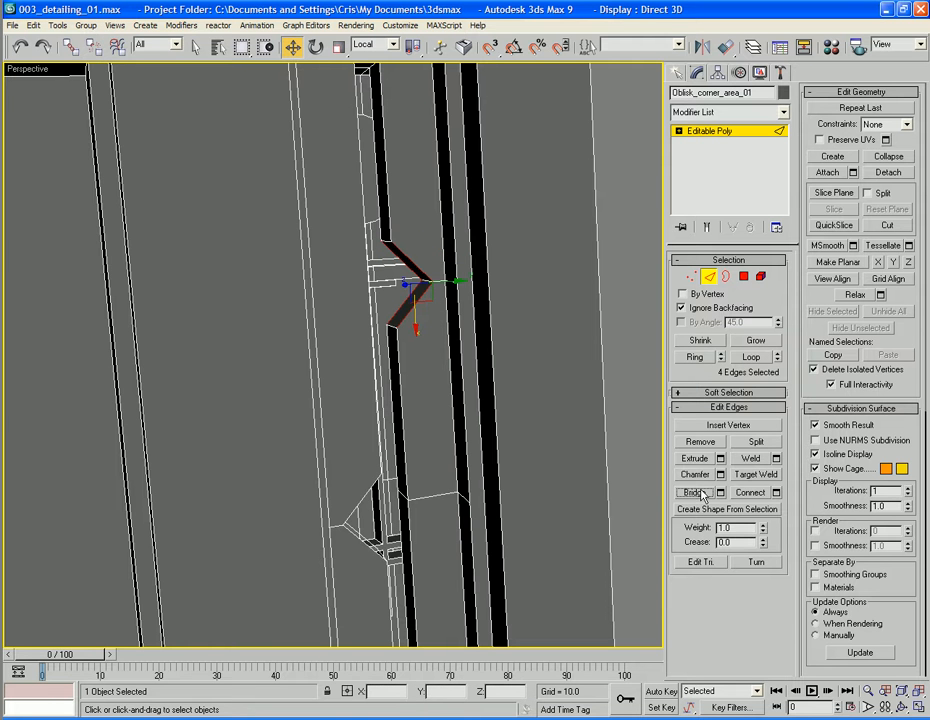
Bridge the paired diagonal edges of the left-hand bar's open notch near the symbol's lower crossbars to close its inner faces.
{"action": "middle_click_drag", "start_coordinate": [531, 557], "coordinate": [307, 467], "text": "alt"}
{"action": "left_click", "coordinate": [295, 450]}
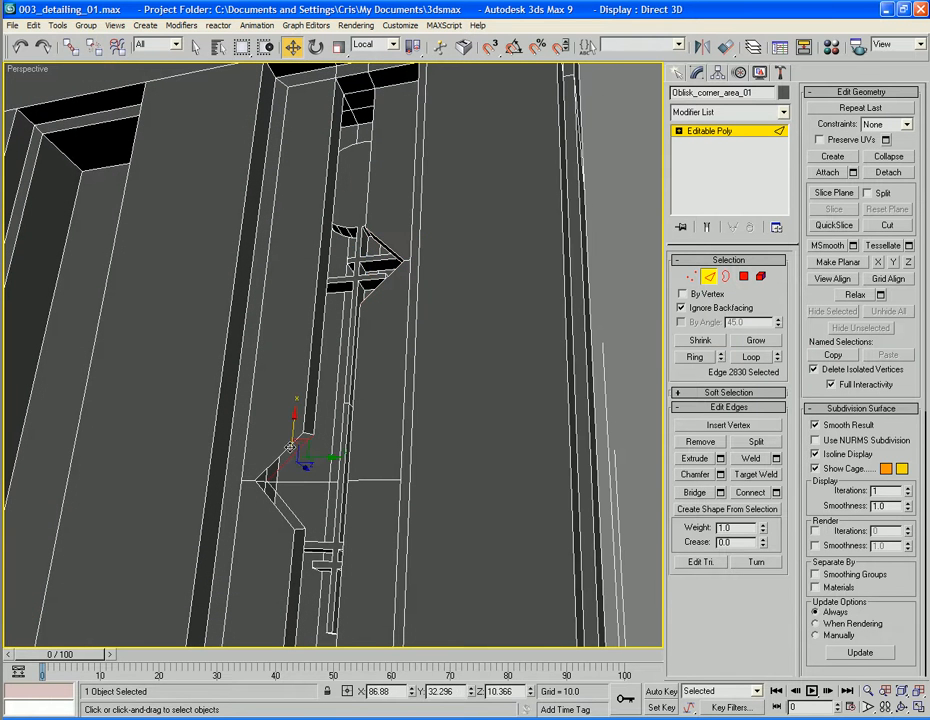
{"action": "left_click", "coordinate": [290, 451], "text": "ctrl"}
{"action": "left_click", "coordinate": [294, 514], "text": "ctrl"}
{"action": "left_click", "coordinate": [294, 519], "text": "ctrl"}
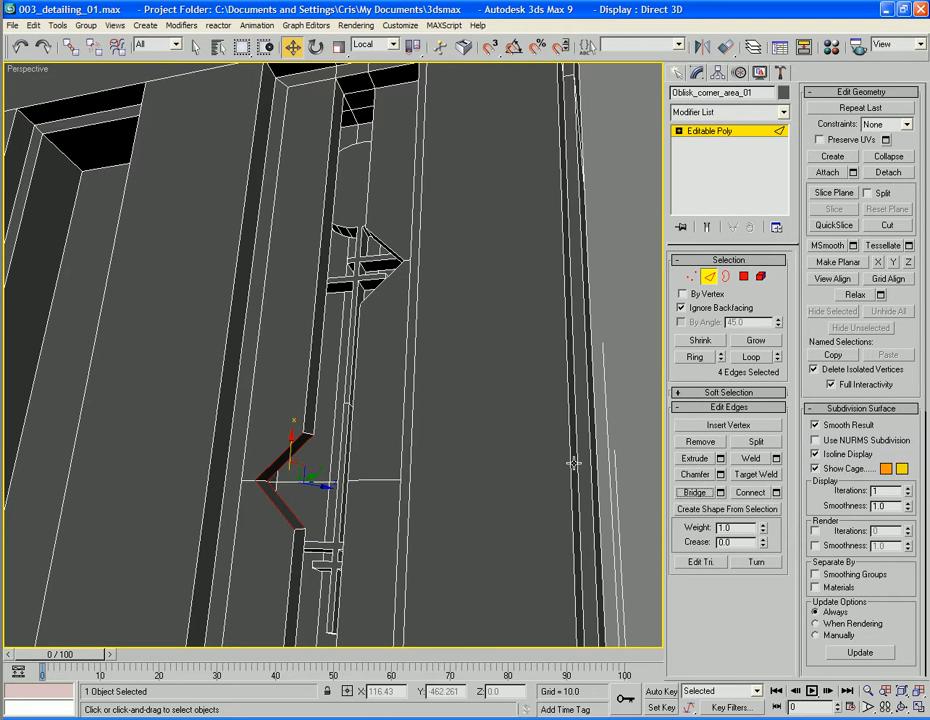
{"action": "middle_click_drag", "start_coordinate": [380, 268], "coordinate": [484, 386], "text": "alt"}
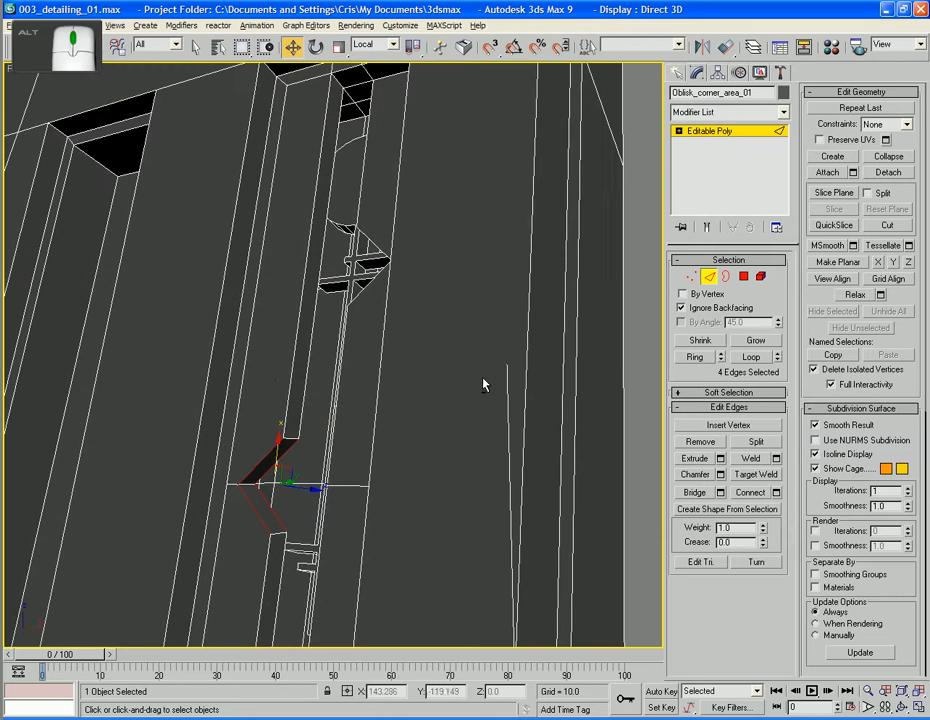
Select the six short corner edges of the bridged notches, three on the left-hand bar and three on the right-hand bar.
{"action": "left_click", "coordinate": [286, 381]}
{"action": "left_click", "coordinate": [292, 437]}
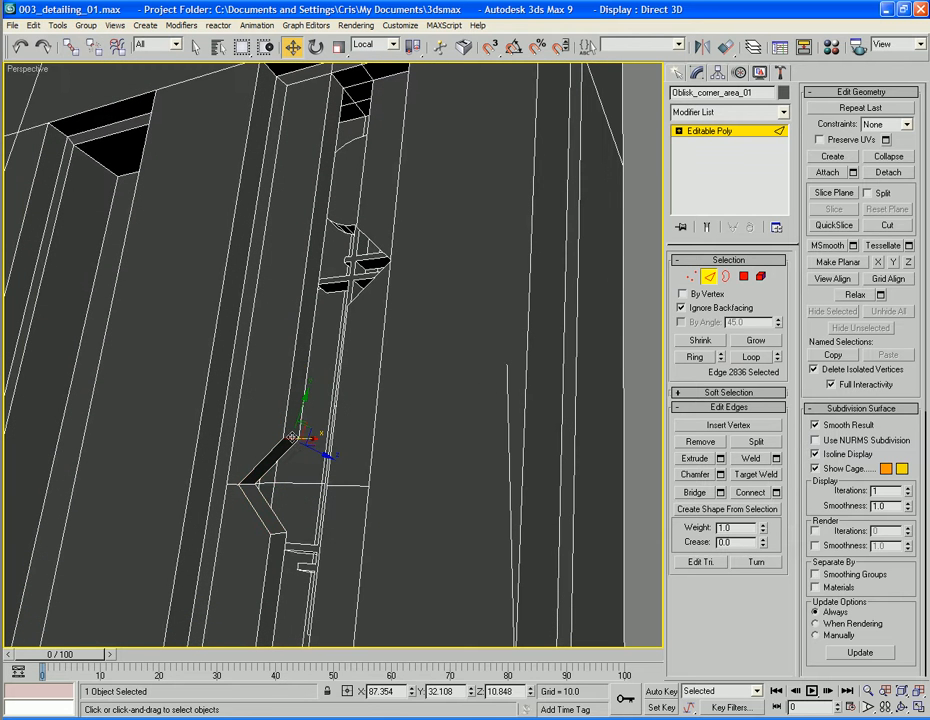
{"action": "left_click", "coordinate": [245, 484], "text": "ctrl"}
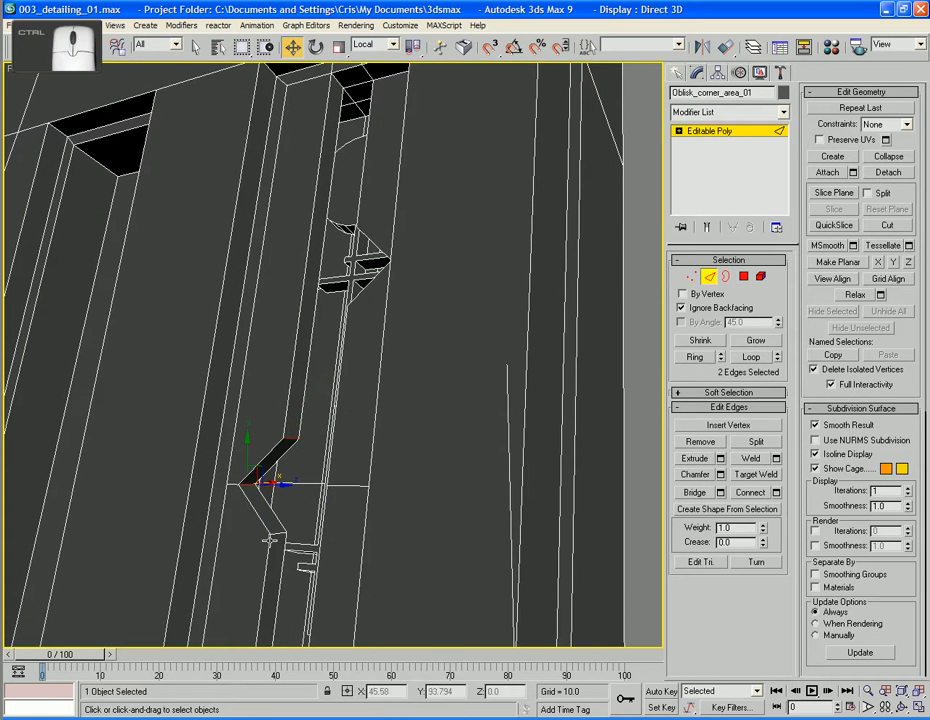
{"action": "left_click", "coordinate": [271, 533], "text": "ctrl"}
{"action": "middle_click_drag", "start_coordinate": [384, 482], "coordinate": [458, 393], "text": "alt"}
{"action": "left_click", "coordinate": [388, 237], "text": "ctrl"}
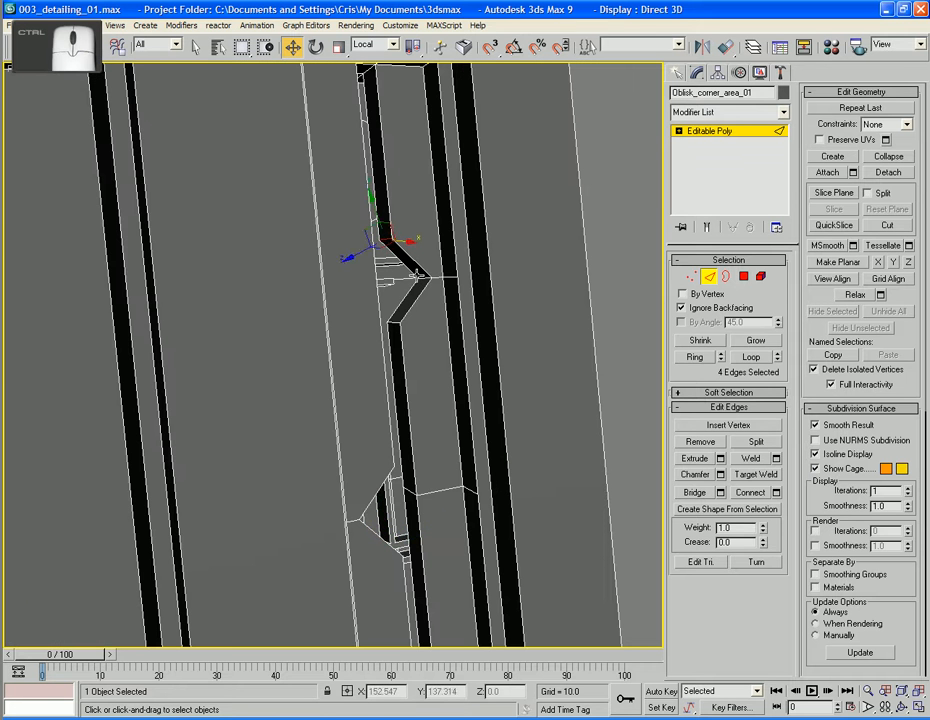
{"action": "left_click", "coordinate": [424, 279], "text": "ctrl"}
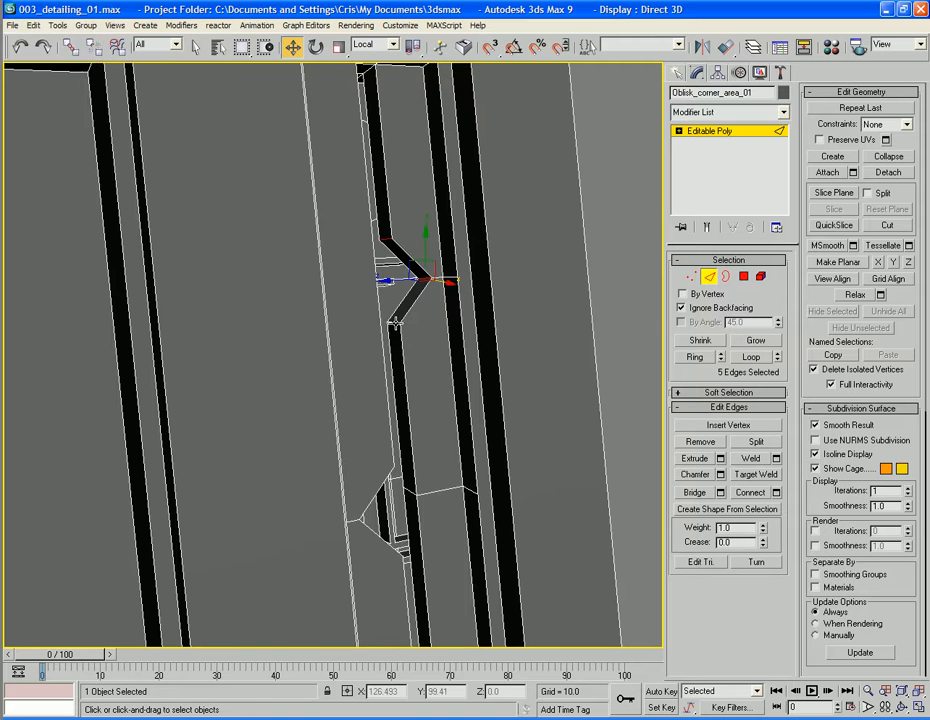
{"action": "left_click", "coordinate": [395, 323], "text": "ctrl"}
Chamfer the selected notch edges in two passes with Open disabled to round both notches into smooth curves.
{"action": "left_click", "coordinate": [720, 474]}
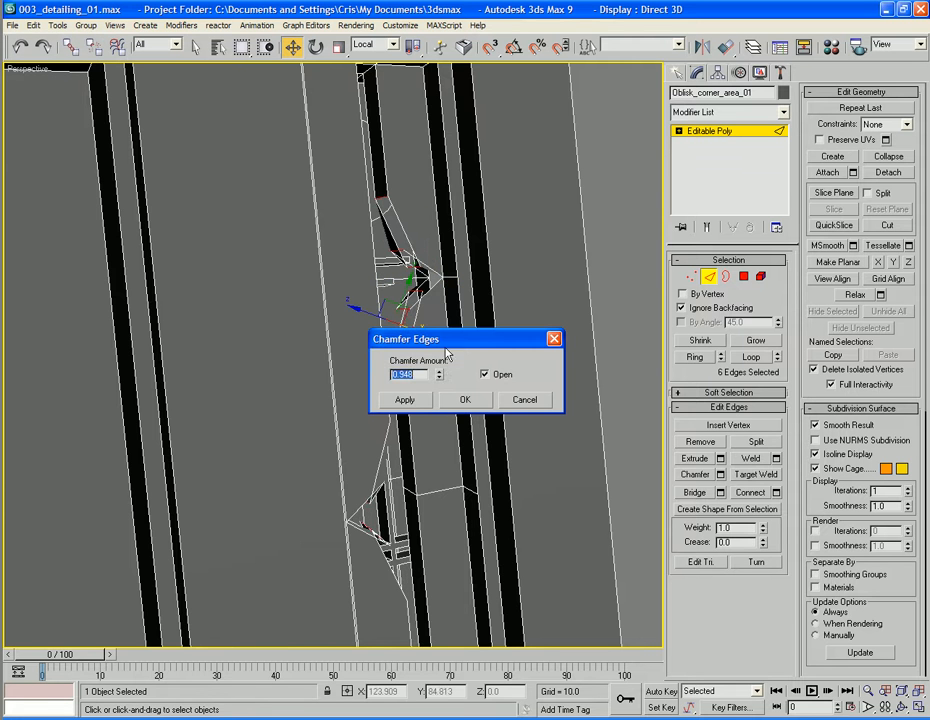
{"action": "left_click_drag", "start_coordinate": [440, 376], "coordinate": [444, 428]}
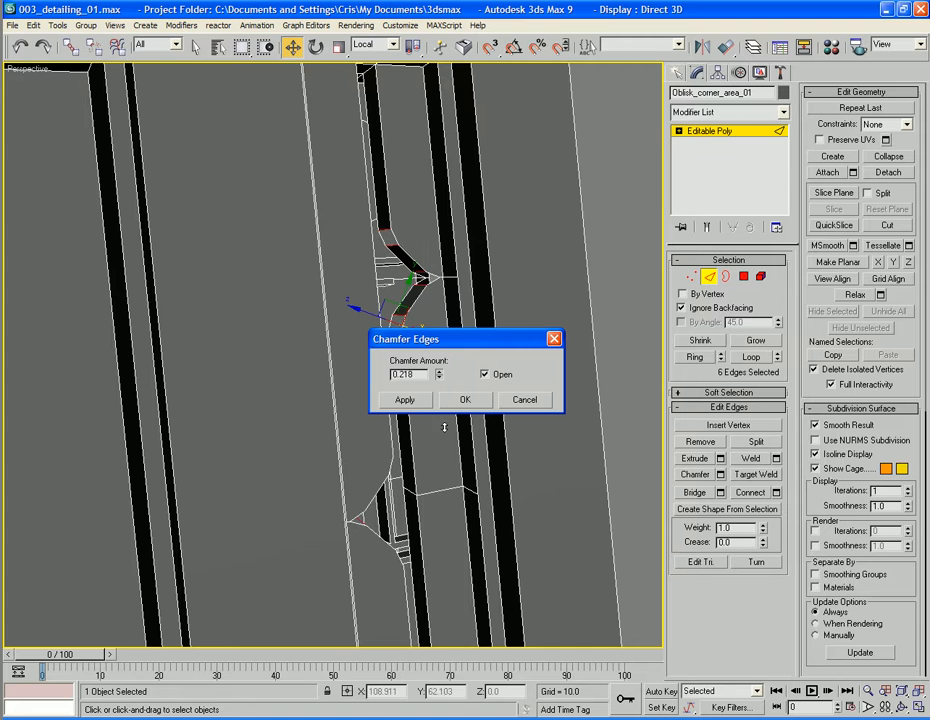
{"action": "left_click", "coordinate": [485, 374]}
{"action": "mouse_move", "coordinate": [441, 381]}
{"action": "left_mouse_down"}
{"action": "mouse_move", "coordinate": [437, 363]}
{"action": "mouse_move", "coordinate": [441, 393]}
{"action": "left_mouse_up"}
{"action": "left_click", "coordinate": [424, 400]}
{"action": "left_click", "coordinate": [466, 400]}
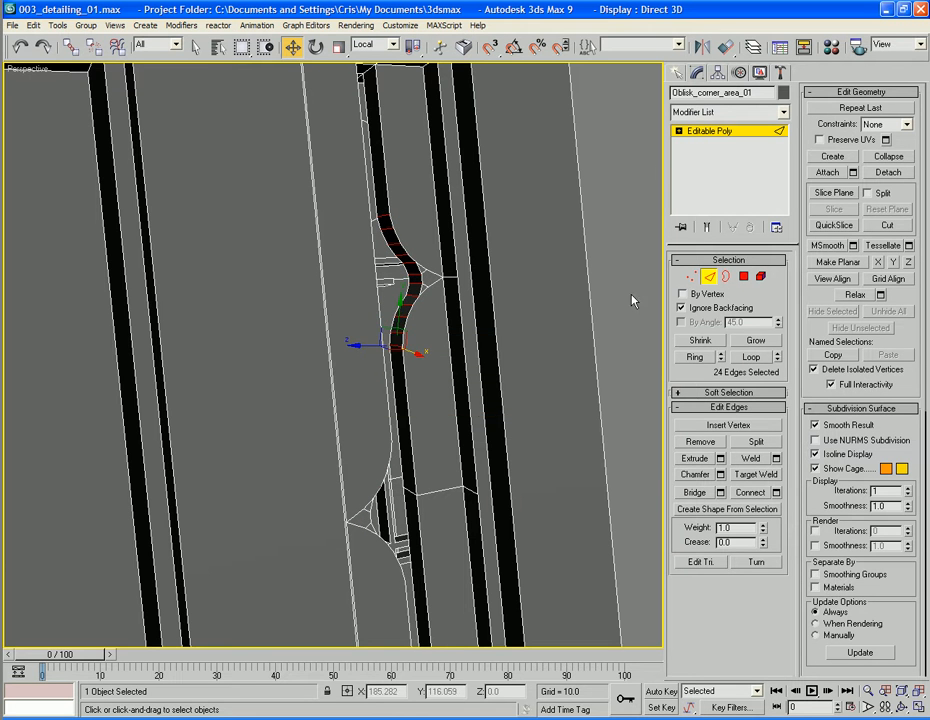
{"action": "left_click", "coordinate": [712, 280]}
Select the front polygons of the left-hand bar, including the small faces around its rounded notch.
{"action": "middle_click_drag", "start_coordinate": [482, 284], "coordinate": [433, 276], "text": "alt"}
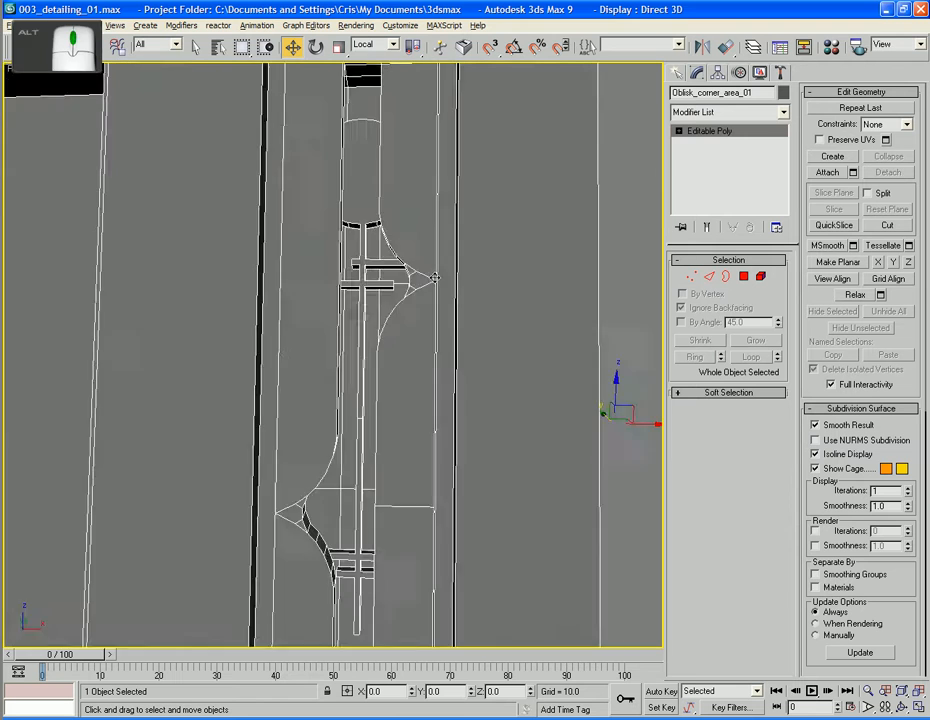
{"action": "scroll", "coordinate": [433, 276], "scroll_direction": "down", "scroll_amount": 4}
{"action": "middle_click_drag", "start_coordinate": [389, 313], "coordinate": [439, 257], "text": "alt"}
{"action": "scroll", "coordinate": [359, 312], "scroll_direction": "up", "scroll_amount": 3}
{"action": "left_click", "coordinate": [743, 276]}
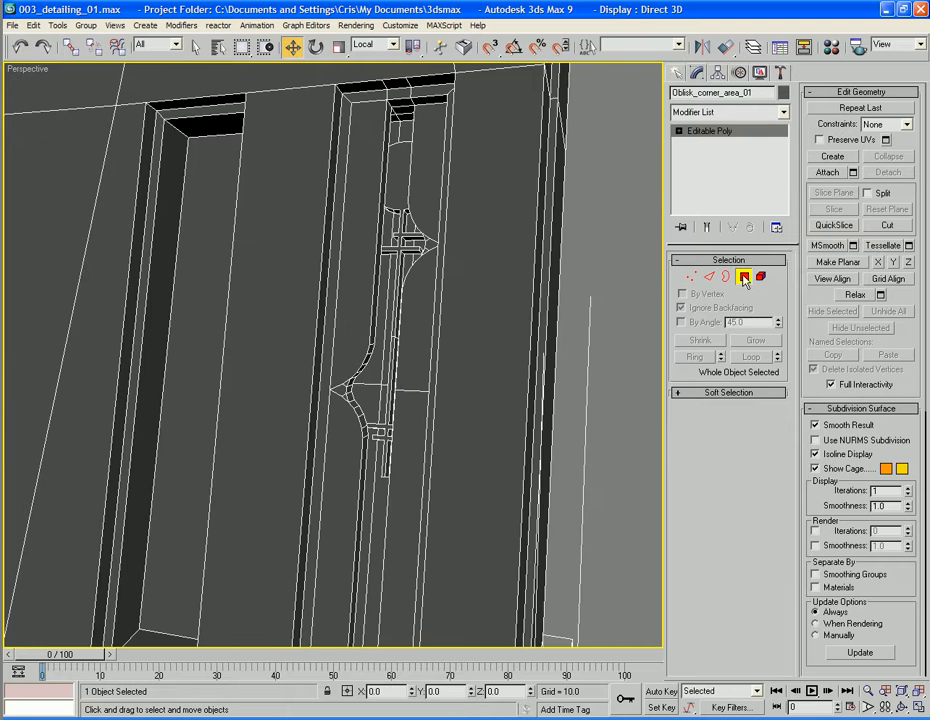
{"action": "left_click", "coordinate": [372, 203]}
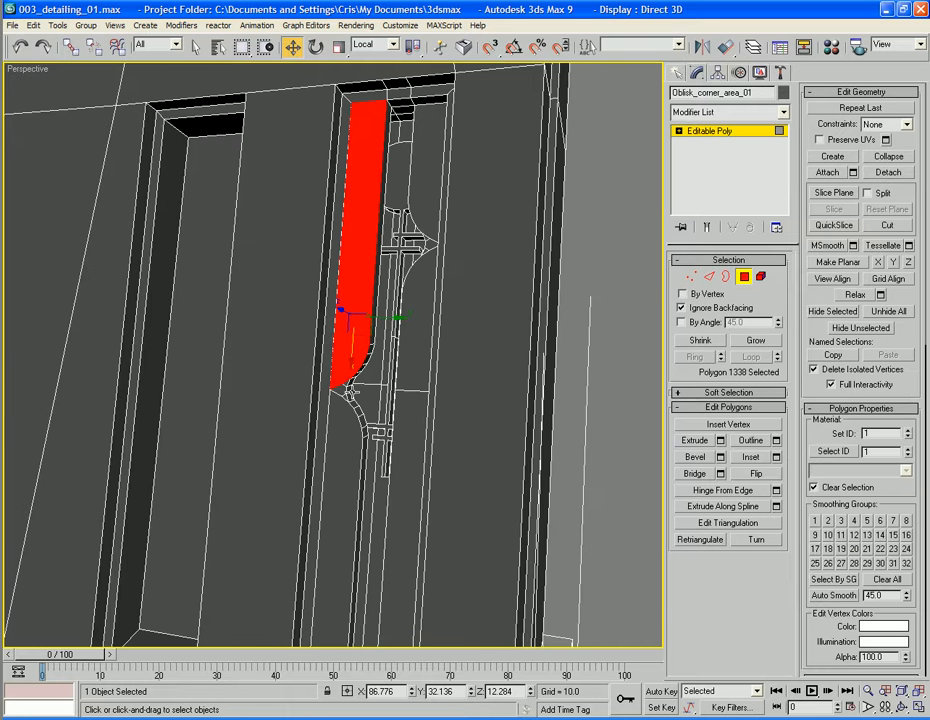
{"action": "left_click", "coordinate": [341, 392], "text": "ctrl"}
{"action": "scroll", "coordinate": [341, 392], "scroll_direction": "up", "scroll_amount": 3}
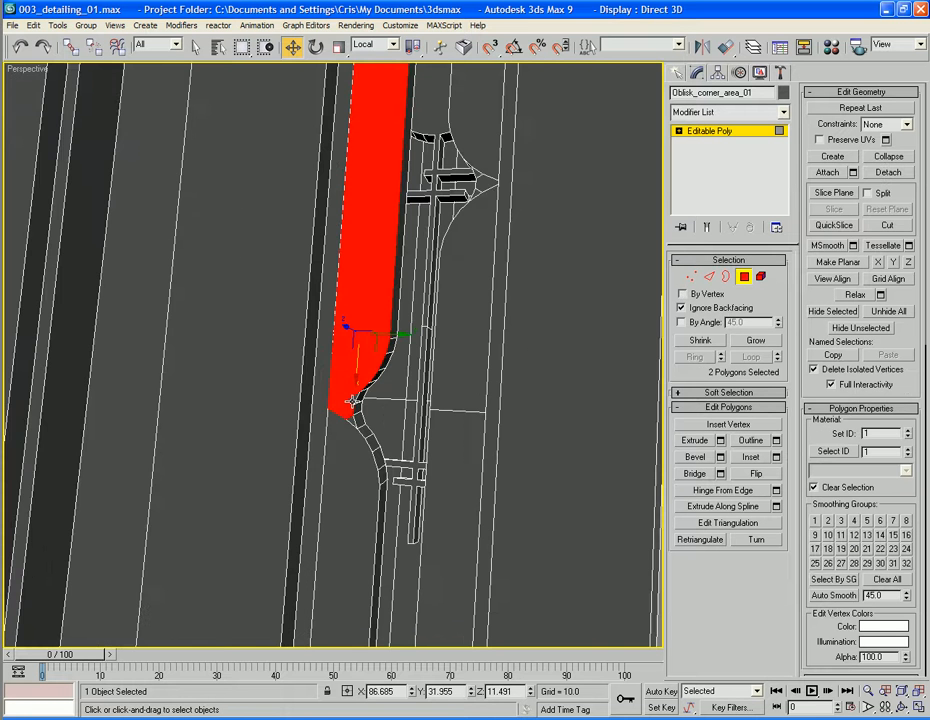
{"action": "left_click", "coordinate": [352, 404], "text": "ctrl"}
{"action": "left_click", "coordinate": [350, 419], "text": "ctrl"}
{"action": "left_click", "coordinate": [352, 470], "text": "ctrl"}
Add the right-hand bar's front polygons, including the small faces around its rounded notch, to the selection.
{"action": "middle_click_drag", "start_coordinate": [352, 471], "coordinate": [391, 421]}
{"action": "scroll", "coordinate": [360, 434], "scroll_direction": "down", "scroll_amount": 5}
{"action": "left_click", "coordinate": [396, 451], "text": "ctrl"}
{"action": "left_click", "coordinate": [391, 421], "text": "ctrl"}
{"action": "scroll", "coordinate": [391, 419], "scroll_direction": "up", "scroll_amount": 5}
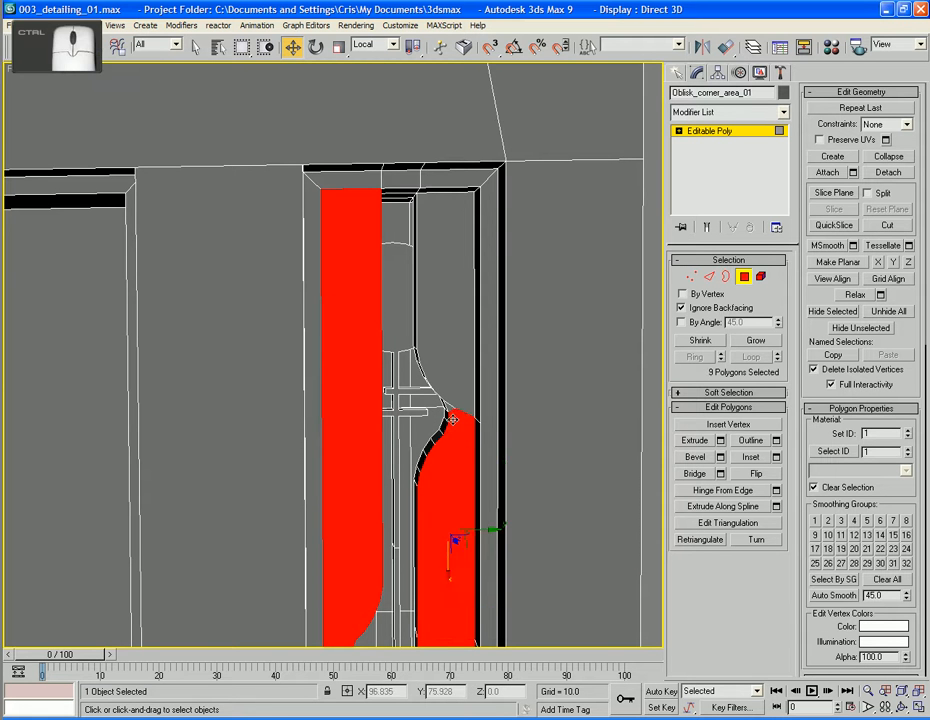
{"action": "left_click", "coordinate": [452, 527], "text": "ctrl"}
{"action": "middle_click_drag", "start_coordinate": [451, 535], "coordinate": [372, 211], "text": "alt"}
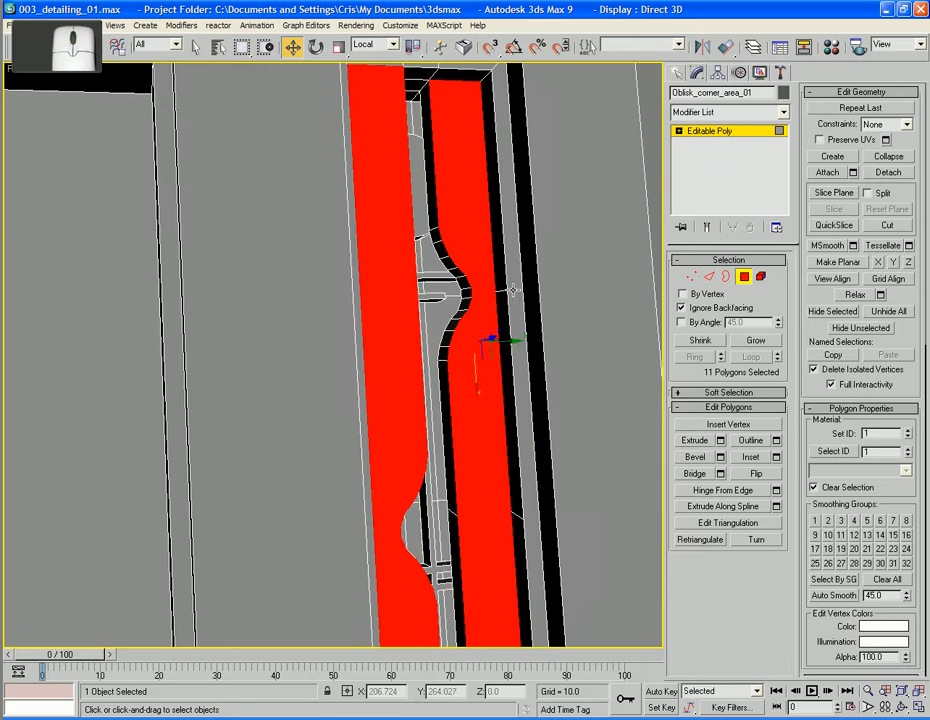
Try insetting the bars' front faces by 0.032 and beveling them as a group with height 0.02 and outline -0.02.
{"action": "left_click", "coordinate": [777, 457]}
{"action": "left_click", "coordinate": [460, 406]}
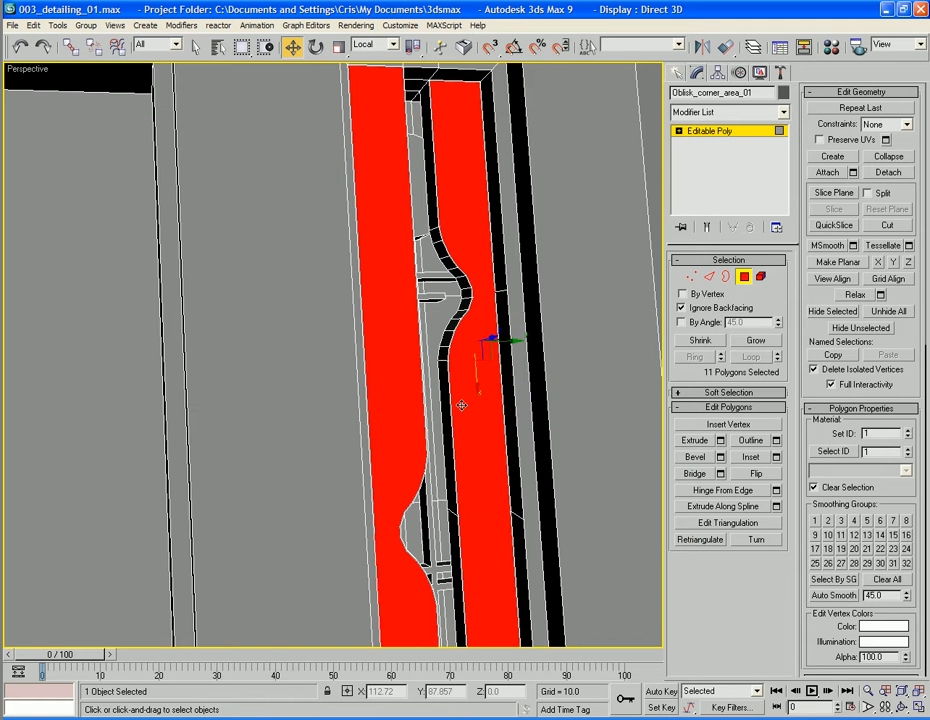
{"action": "left_click", "coordinate": [720, 457]}
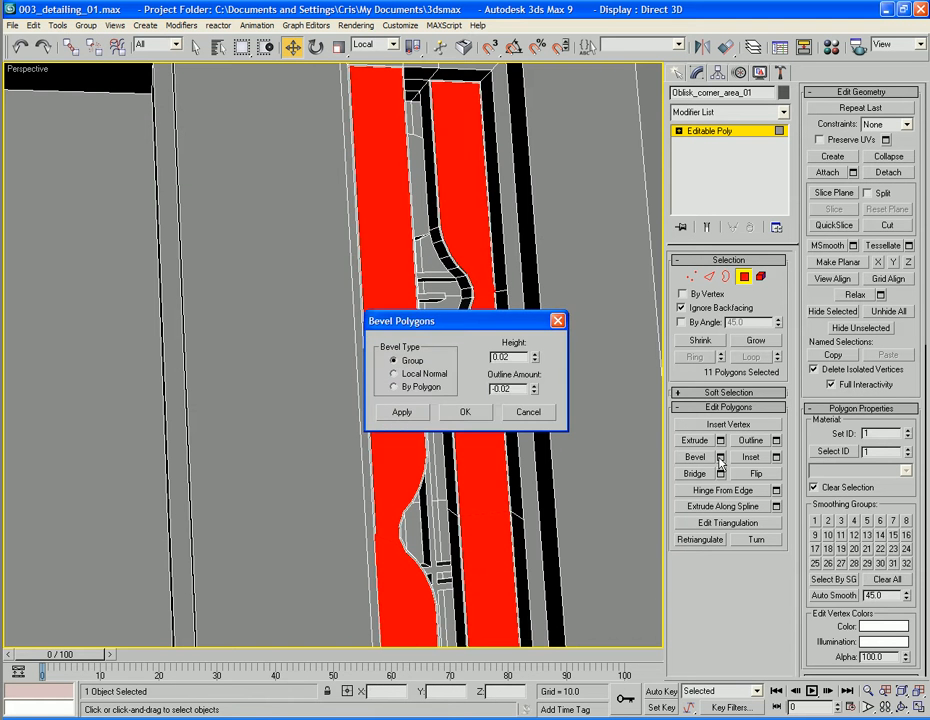
{"action": "left_click", "coordinate": [465, 413]}
{"action": "left_click", "coordinate": [776, 457]}
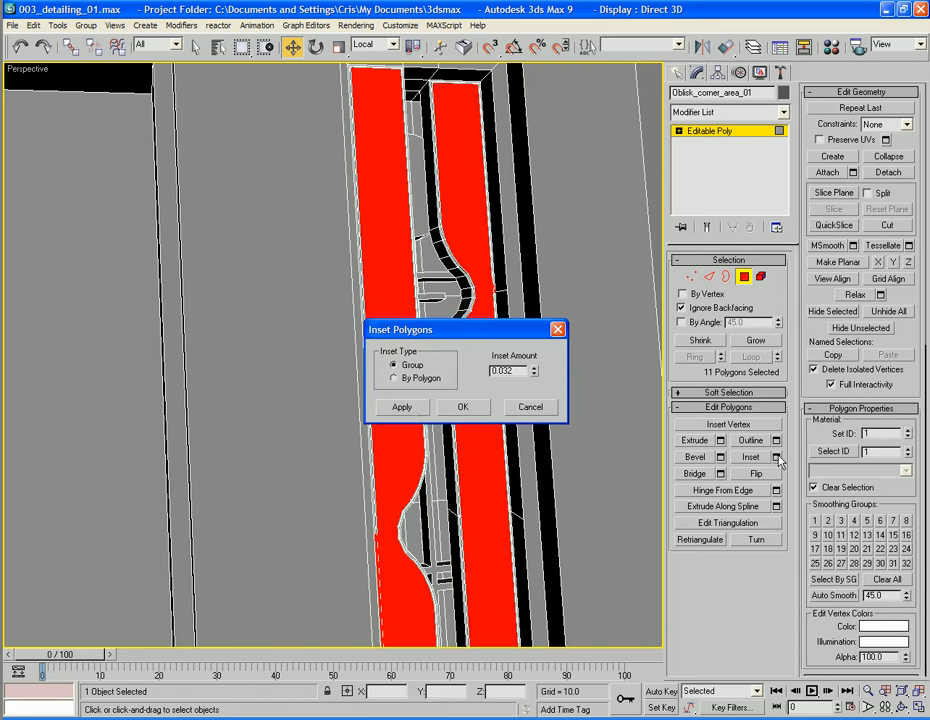
{"action": "left_click", "coordinate": [463, 408]}
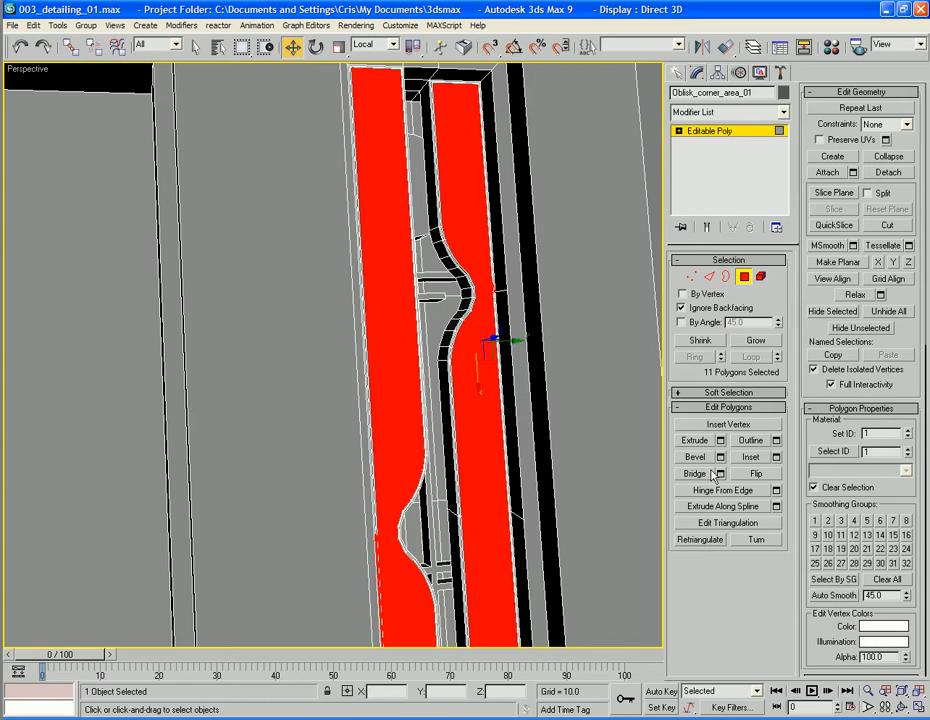
{"action": "left_click", "coordinate": [720, 441]}
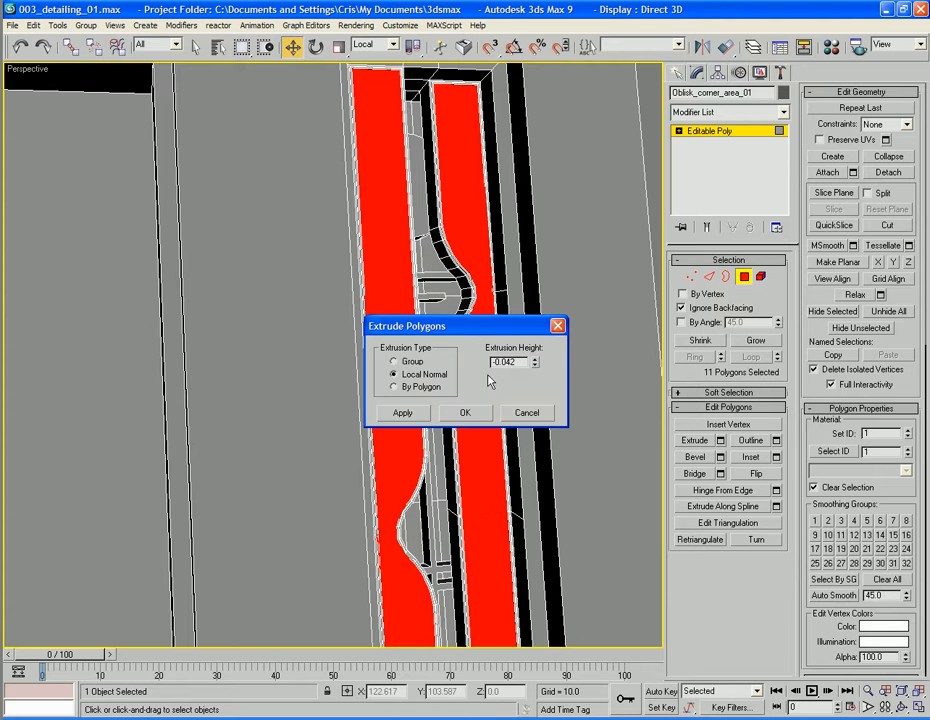
{"action": "left_click", "coordinate": [522, 416]}
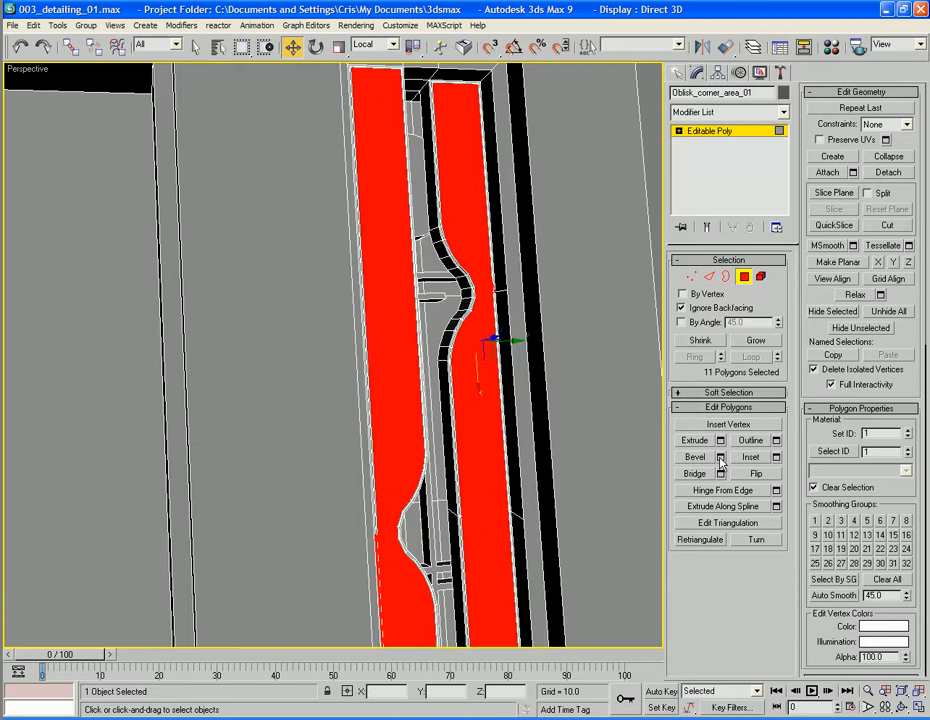
Try a further group bevel with height 0.02 and outline -0.02, and undo the insets and bevels on the bars.
{"action": "left_click", "coordinate": [720, 457]}
{"action": "middle_click_drag", "start_coordinate": [513, 371], "coordinate": [380, 441], "text": "alt"}
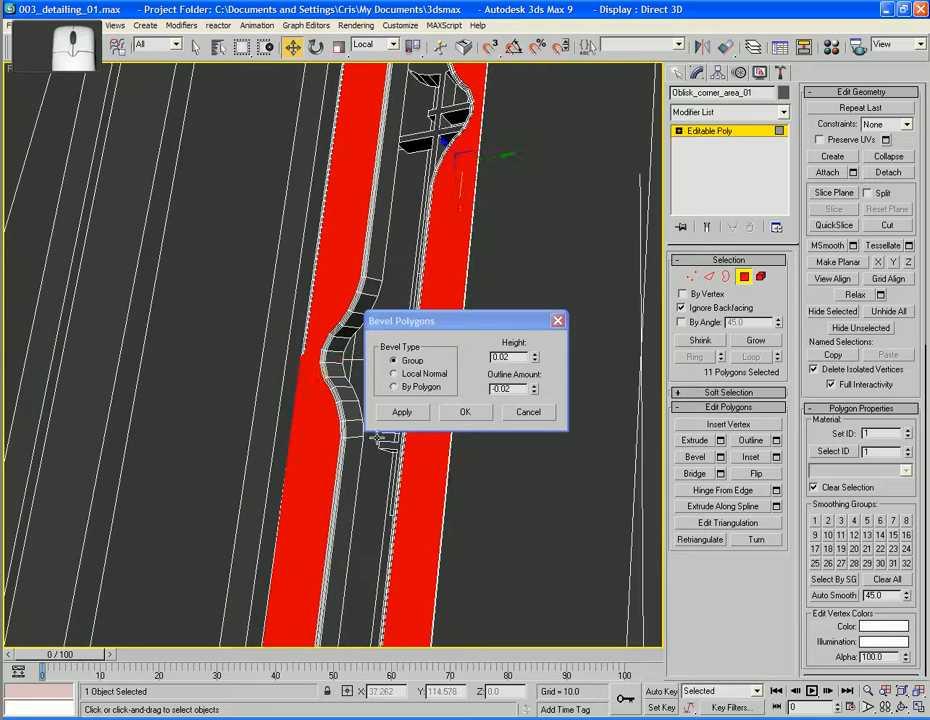
{"action": "left_click", "coordinate": [476, 413]}
{"action": "key", "text": "ctrl+z"}
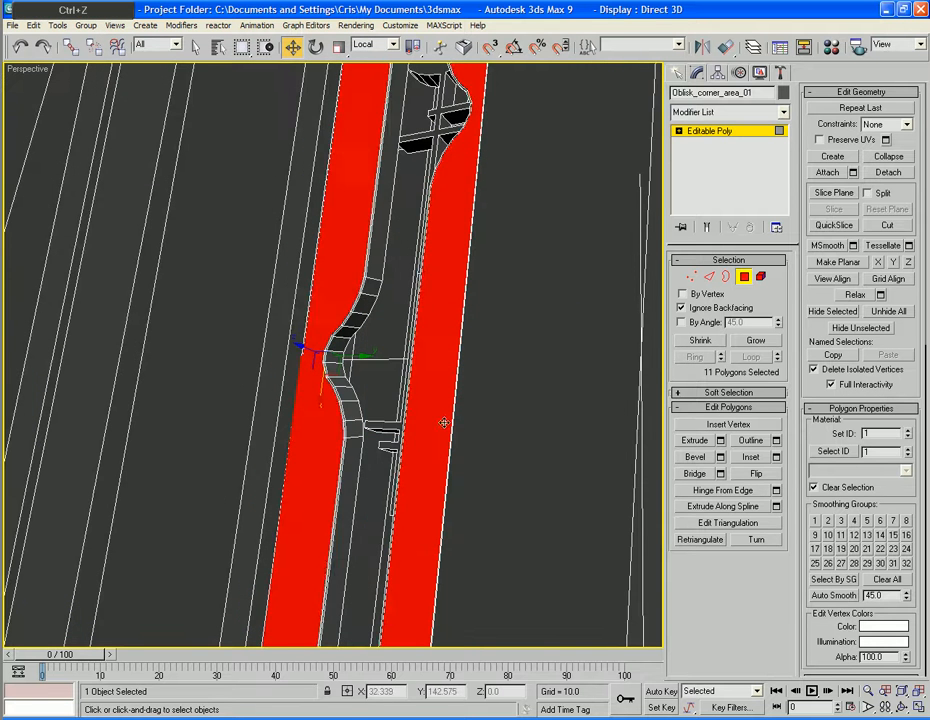
{"action": "scroll", "coordinate": [368, 437], "scroll_direction": "down", "scroll_amount": 5, "text": "ctrl"}
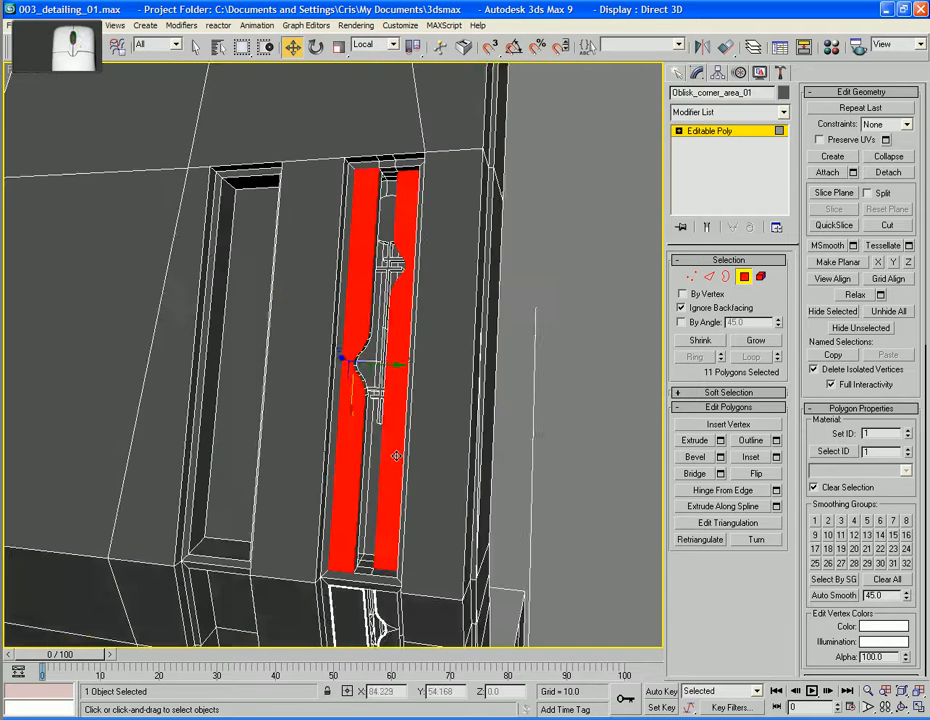
Convert the bars' front-face selection to vertices and weld the overlapping ones.
{"action": "left_click", "coordinate": [689, 277], "text": "ctrl"}
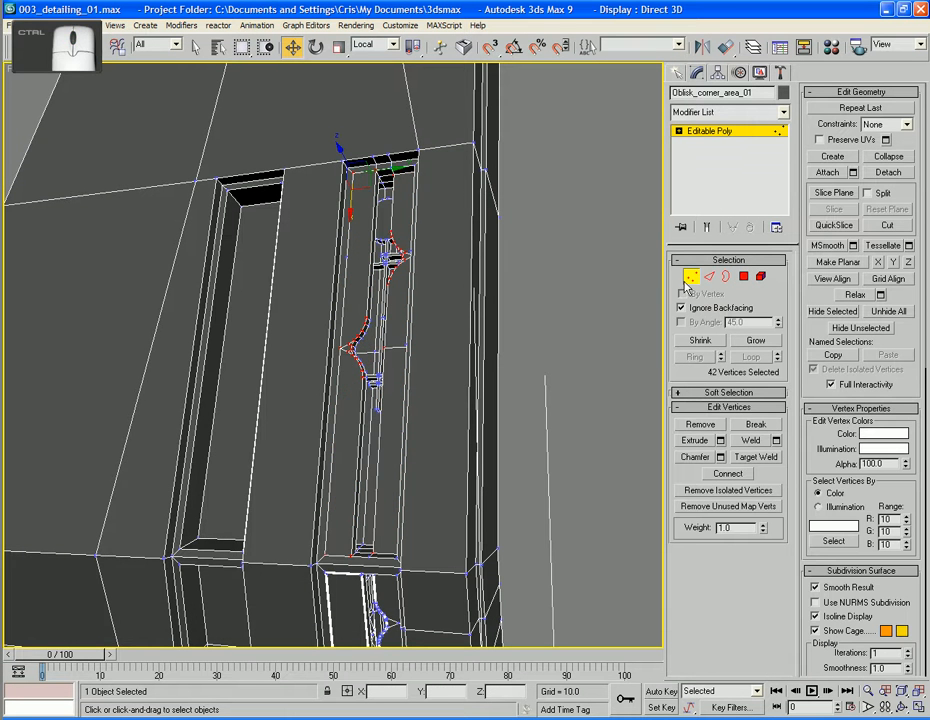
{"action": "scroll", "coordinate": [432, 378], "scroll_direction": "up", "scroll_amount": 4}
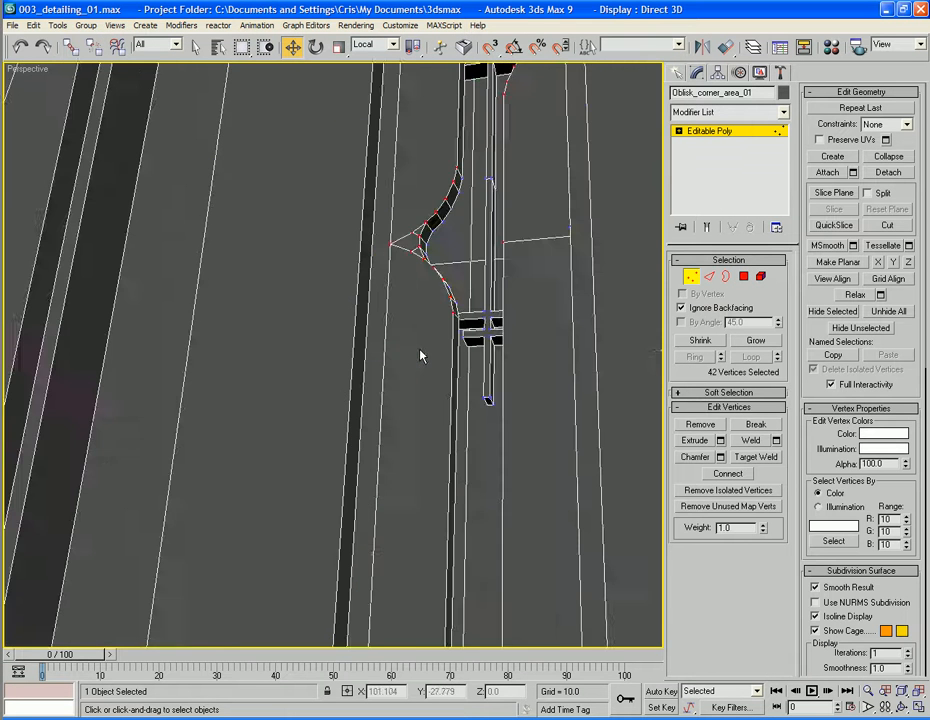
{"action": "scroll", "coordinate": [440, 356], "scroll_direction": "down", "scroll_amount": 2}
{"action": "middle_click_drag", "start_coordinate": [452, 393], "coordinate": [430, 388]}
{"action": "scroll", "coordinate": [390, 404], "scroll_direction": "down", "scroll_amount": 3}
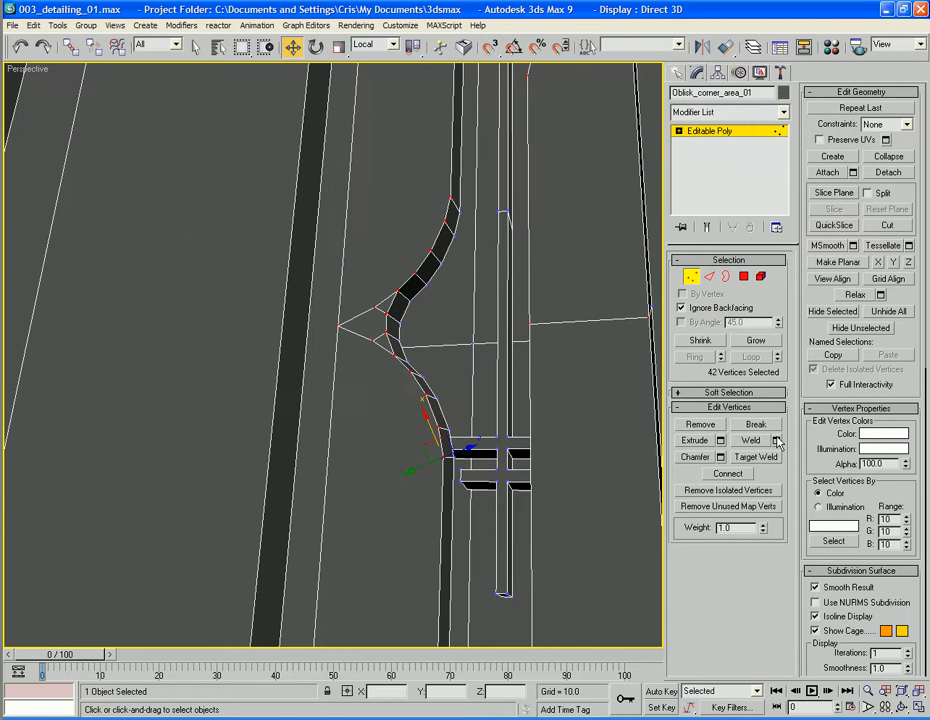
{"action": "left_click", "coordinate": [777, 441]}
{"action": "left_click", "coordinate": [465, 411]}
{"action": "middle_click_drag", "start_coordinate": [478, 425], "coordinate": [518, 434], "text": "alt"}
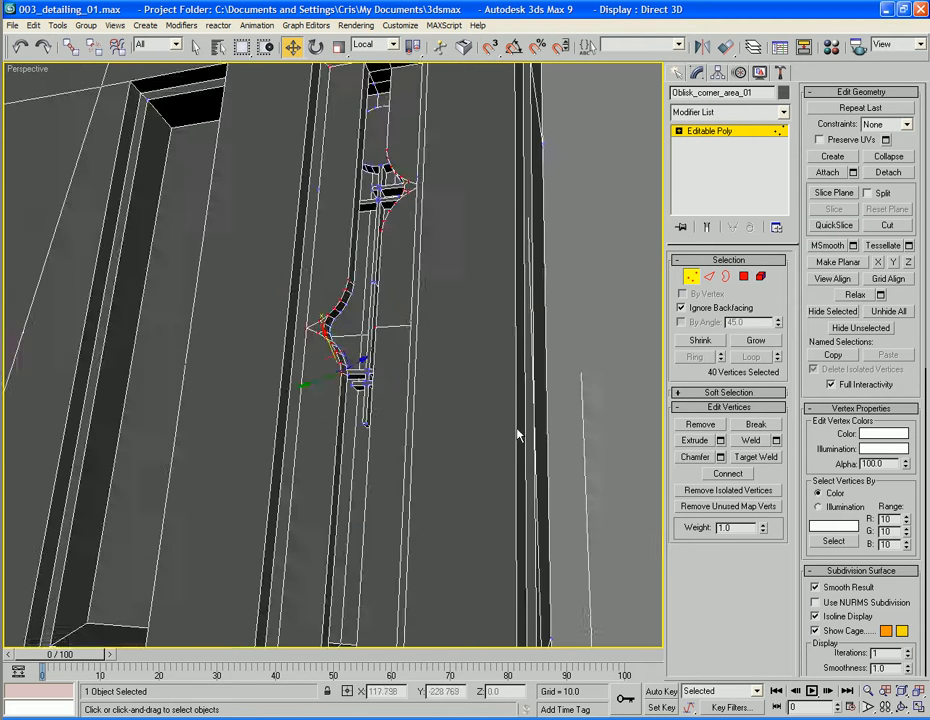
Inset the bars' front faces by 0.032 as a group and bevel them inward with height -0.02 and outline -0.02.
{"action": "left_click", "coordinate": [743, 276]}
{"action": "middle_click_drag", "start_coordinate": [463, 392], "coordinate": [443, 392]}
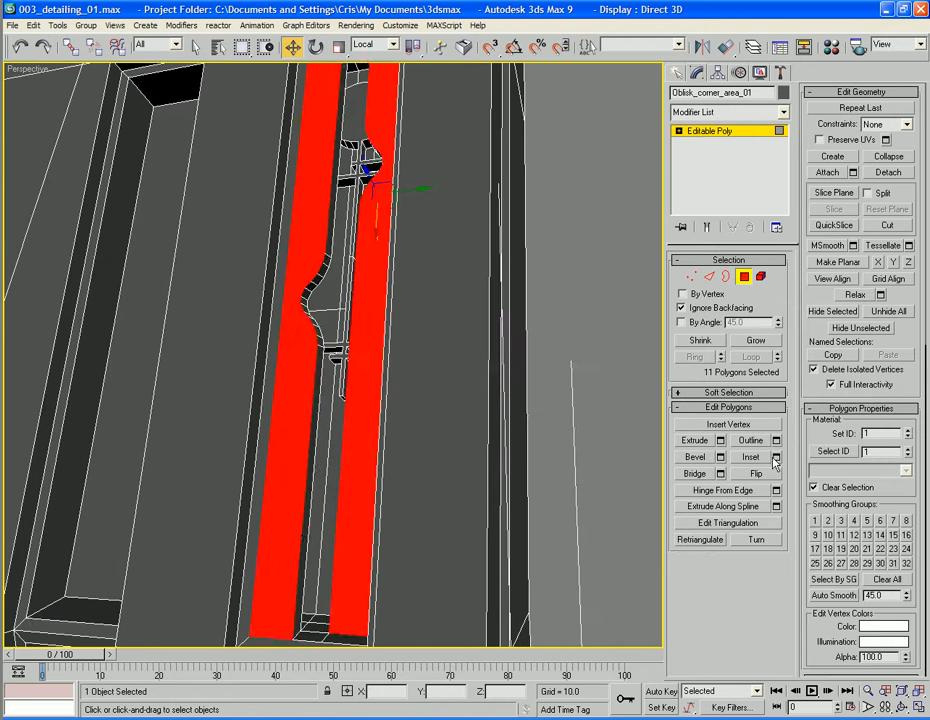
{"action": "left_click", "coordinate": [776, 456]}
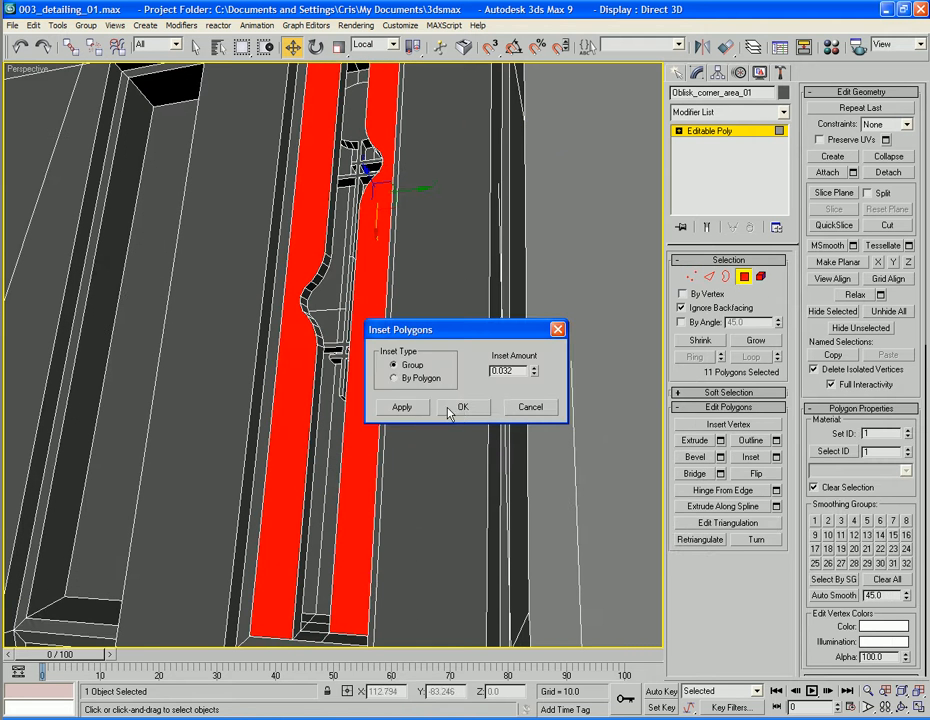
{"action": "left_click", "coordinate": [460, 407]}
{"action": "left_click", "coordinate": [720, 457]}
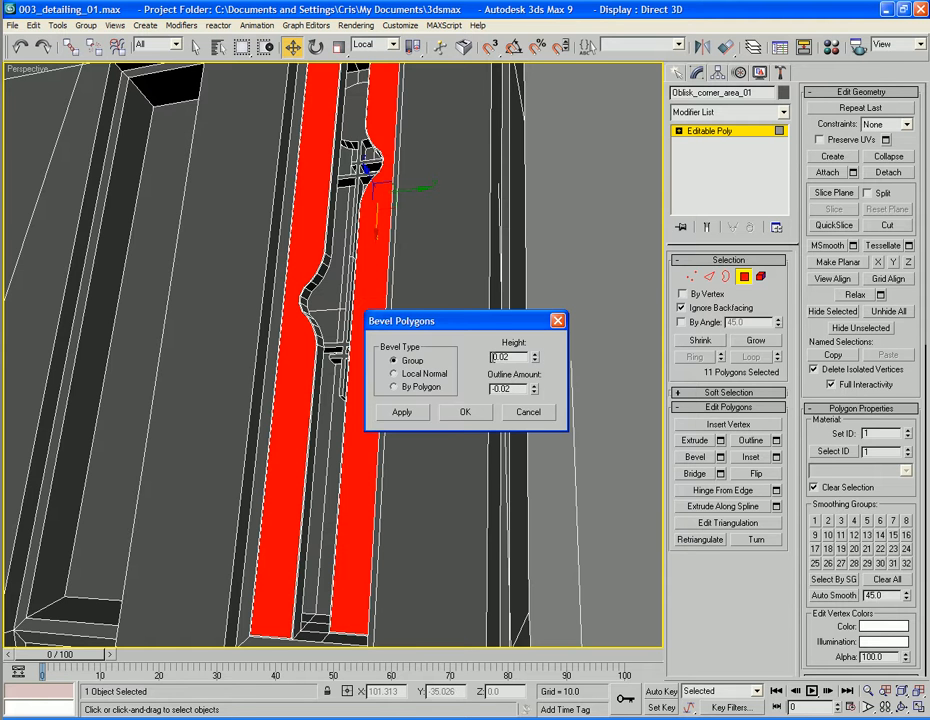
{"action": "type", "text": "-"}
{"action": "left_click", "coordinate": [463, 413]}
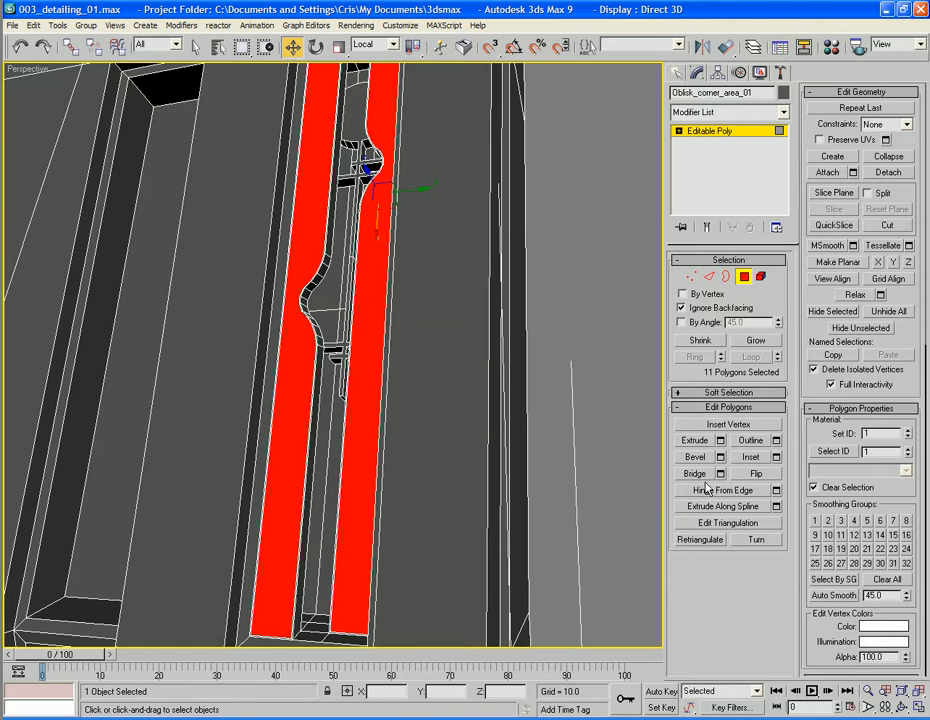
Inset the bars' front faces again and bevel them outward with height 0.02 and outline -0.02.
{"action": "left_click", "coordinate": [776, 457]}
{"action": "left_click", "coordinate": [479, 406]}
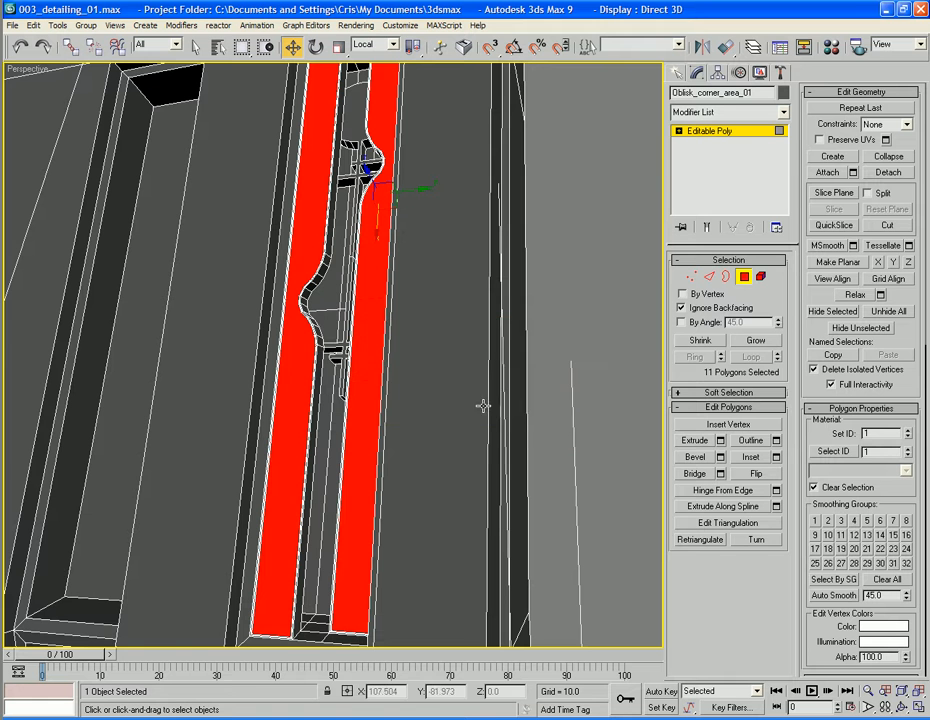
{"action": "left_click", "coordinate": [720, 457]}
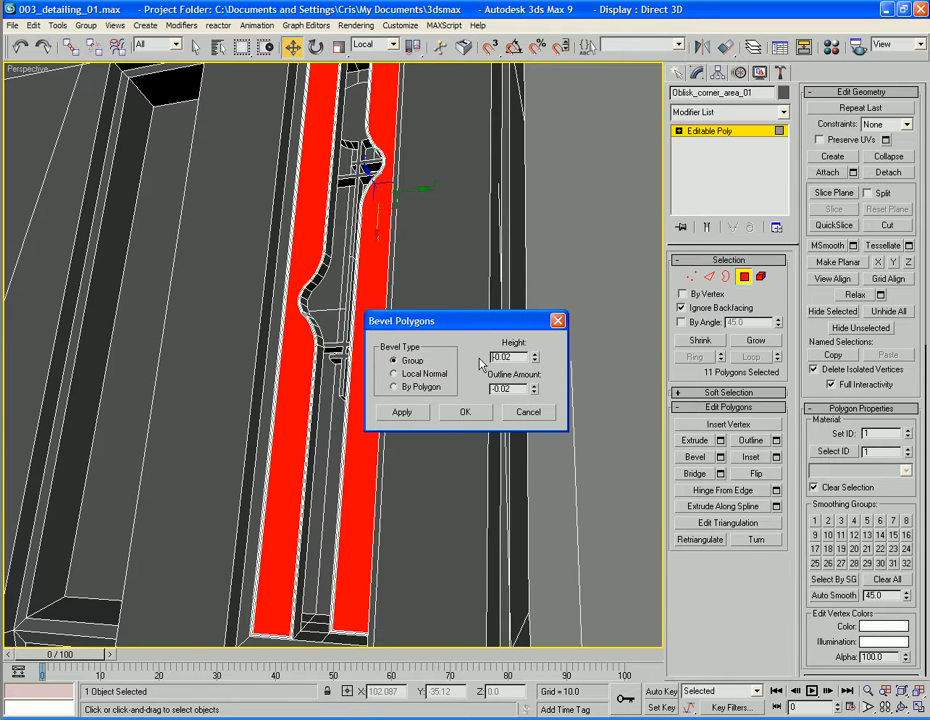
{"action": "key", "text": "Delete"}
{"action": "left_click", "coordinate": [464, 413]}
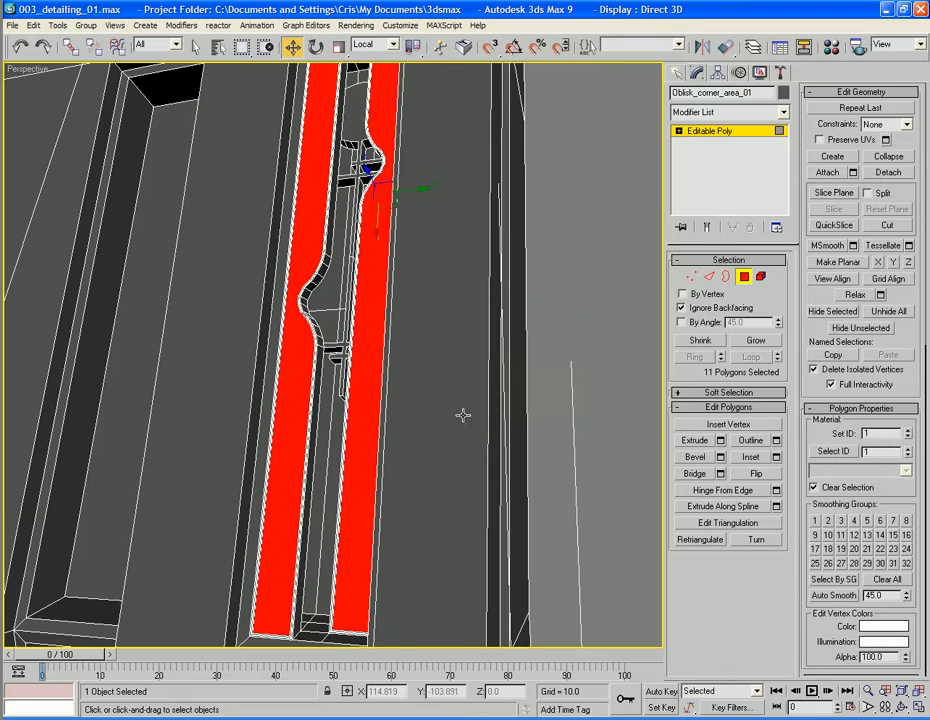
Deselect the corner object and hide the edge display to examine the shaded bars in the recessed panel.
{"action": "left_click", "coordinate": [743, 279]}
{"action": "left_click", "coordinate": [567, 289]}
{"action": "key", "text": "F4"}
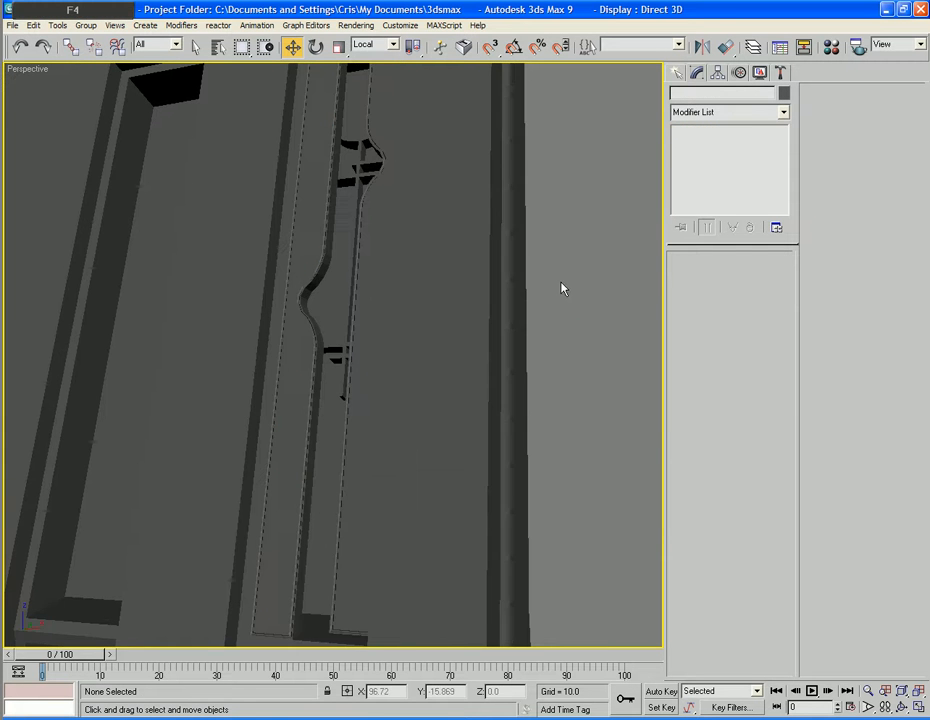
{"action": "middle_click_drag", "start_coordinate": [428, 281], "coordinate": [407, 249], "text": "alt"}
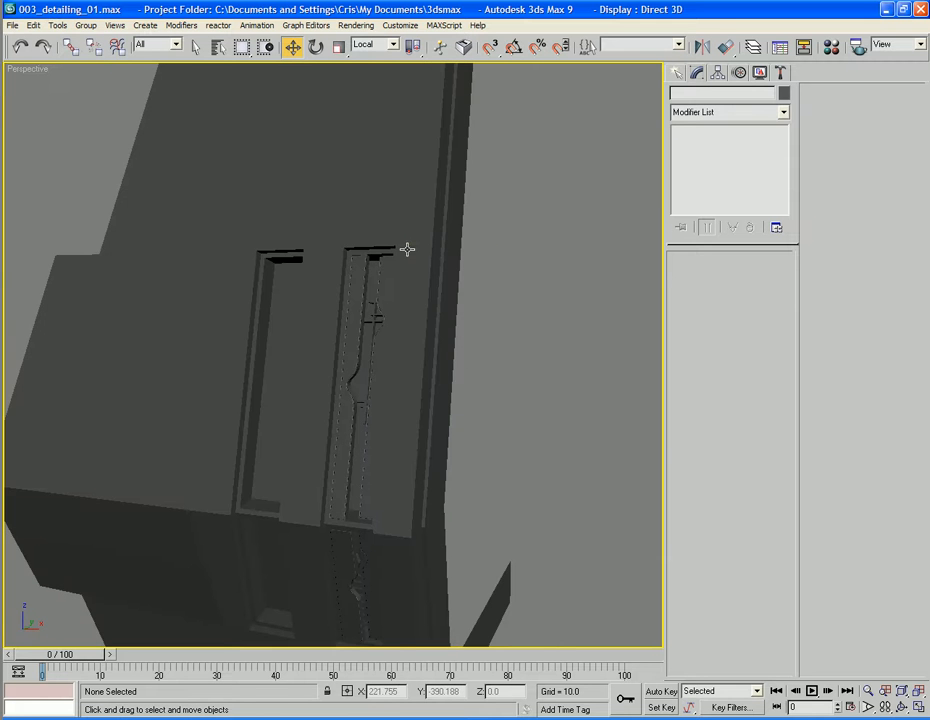
Examine the obelisk's detailed corner from several distances and angles, and restore the edge display.
{"action": "scroll", "coordinate": [423, 352], "scroll_direction": "down", "scroll_amount": 5}
{"action": "middle_click_drag", "start_coordinate": [392, 350], "coordinate": [432, 262], "text": "alt"}
{"action": "scroll", "coordinate": [419, 348], "scroll_direction": "up", "scroll_amount": 3}
{"action": "scroll", "coordinate": [419, 346], "scroll_direction": "up", "scroll_amount": 2}
{"action": "scroll", "coordinate": [433, 276], "scroll_direction": "down", "scroll_amount": 5}
{"action": "key", "text": "F4"}
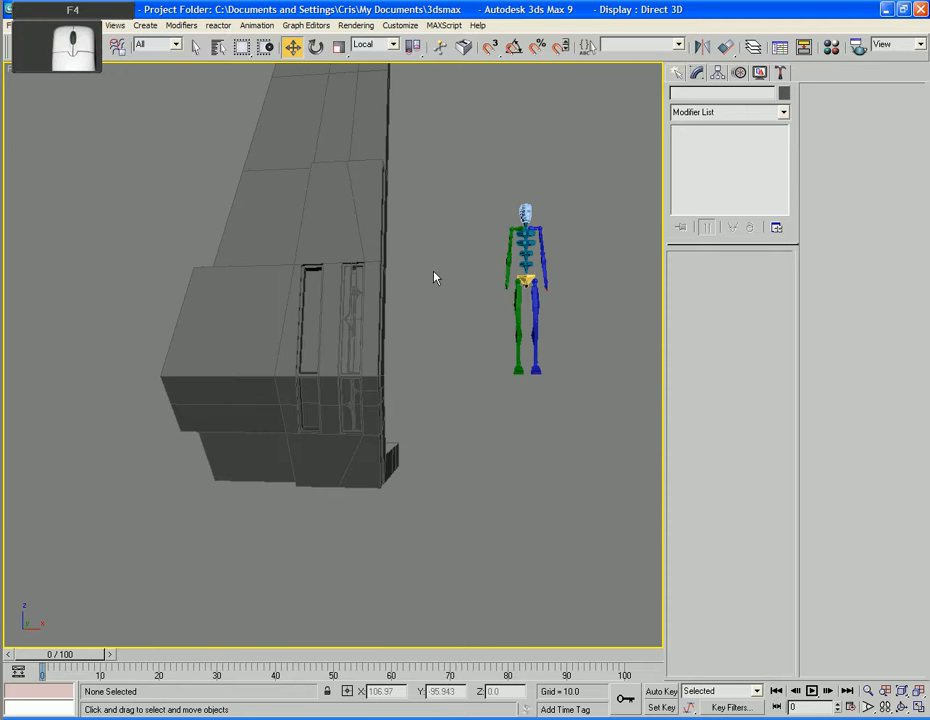
{"action": "middle_click_drag", "start_coordinate": [376, 276], "coordinate": [349, 267], "text": "alt"}
{"action": "scroll", "coordinate": [398, 289], "scroll_direction": "up", "scroll_amount": 5}
{"action": "scroll", "coordinate": [386, 266], "scroll_direction": "down", "scroll_amount": 2}
Frame the recessed corner panels in the Front view, select the corner object and enter Polygon mode.
{"action": "key", "text": "f"}
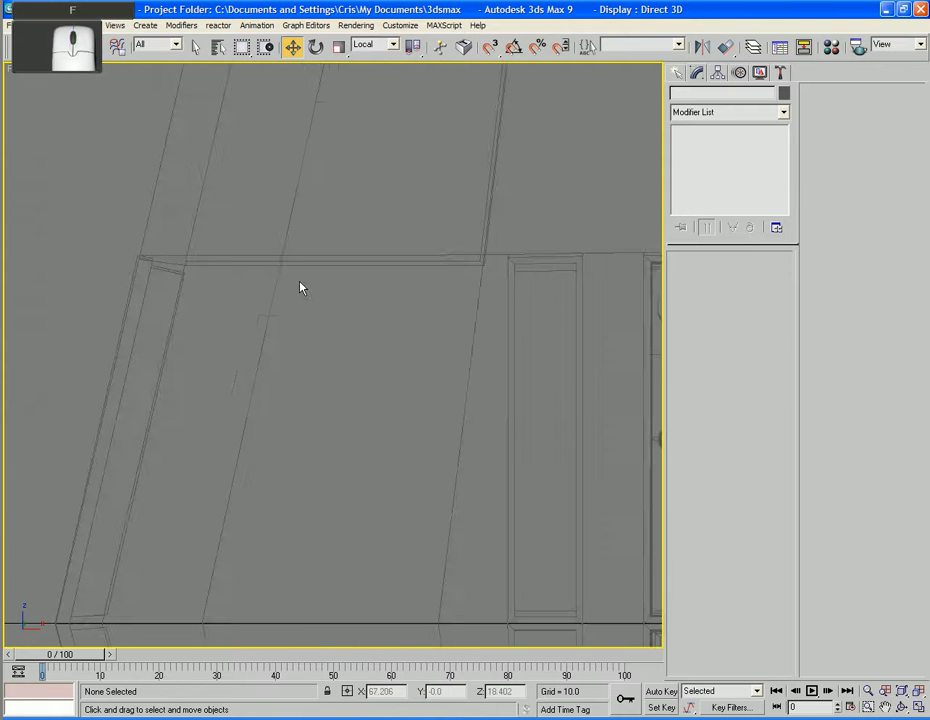
{"action": "key", "text": "z"}
{"action": "scroll", "coordinate": [369, 352], "scroll_direction": "up", "scroll_amount": 2}
{"action": "middle_click_drag", "start_coordinate": [369, 352], "coordinate": [412, 230]}
{"action": "scroll", "coordinate": [409, 239], "scroll_direction": "up", "scroll_amount": 2}
{"action": "scroll", "coordinate": [412, 231], "scroll_direction": "up", "scroll_amount": 2}
{"action": "middle_click_drag", "start_coordinate": [421, 297], "coordinate": [397, 253]}
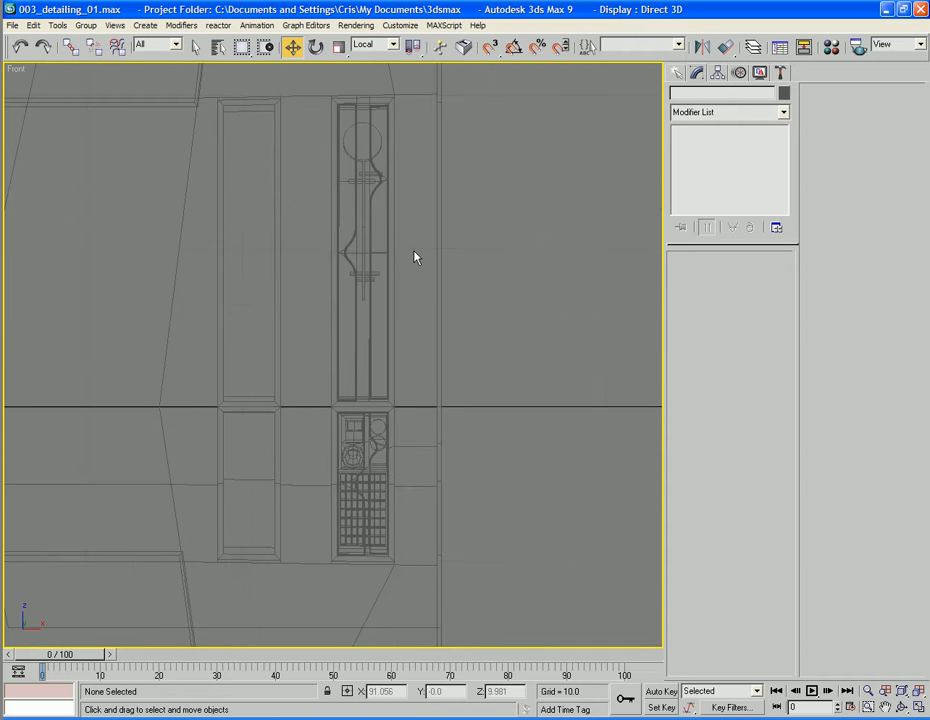
{"action": "left_click_drag", "start_coordinate": [410, 281], "coordinate": [419, 273]}
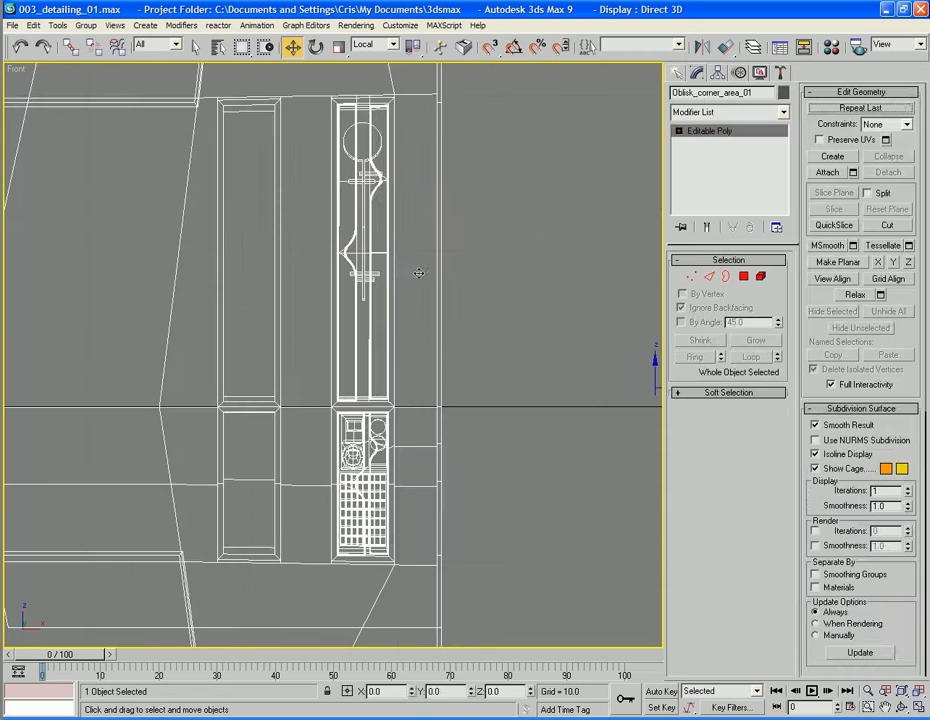
{"action": "left_click", "coordinate": [744, 275]}
Try to select only the detailed panel's polygons with Ignore Backfacing on, removing the surrounding wall faces from the selection.
{"action": "left_click", "coordinate": [318, 86]}
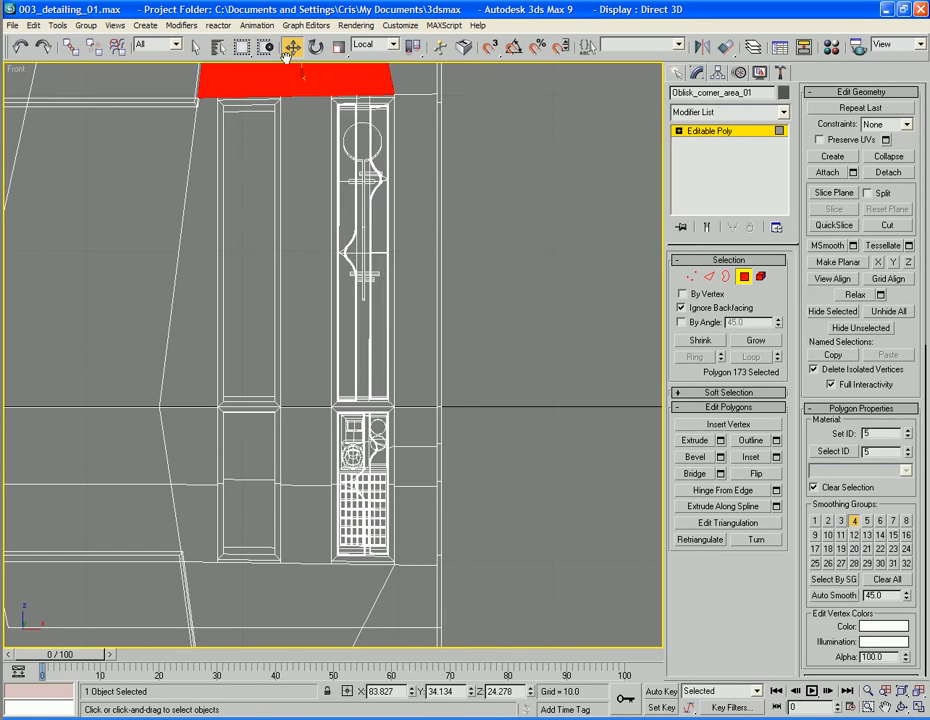
{"action": "key", "text": "q"}
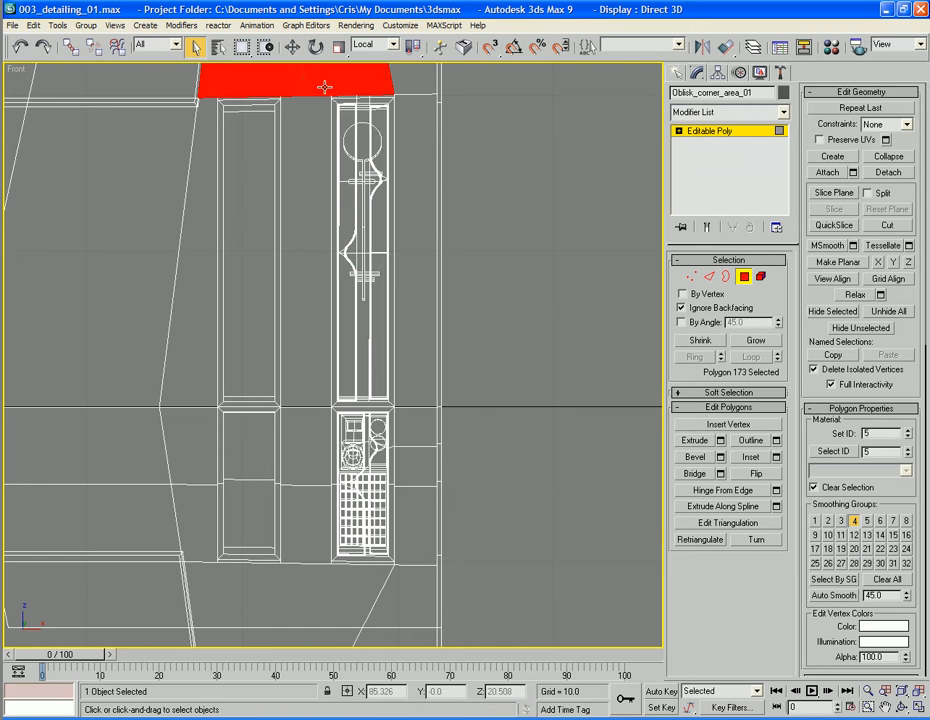
{"action": "left_click_drag", "start_coordinate": [375, 210], "coordinate": [400, 578]}
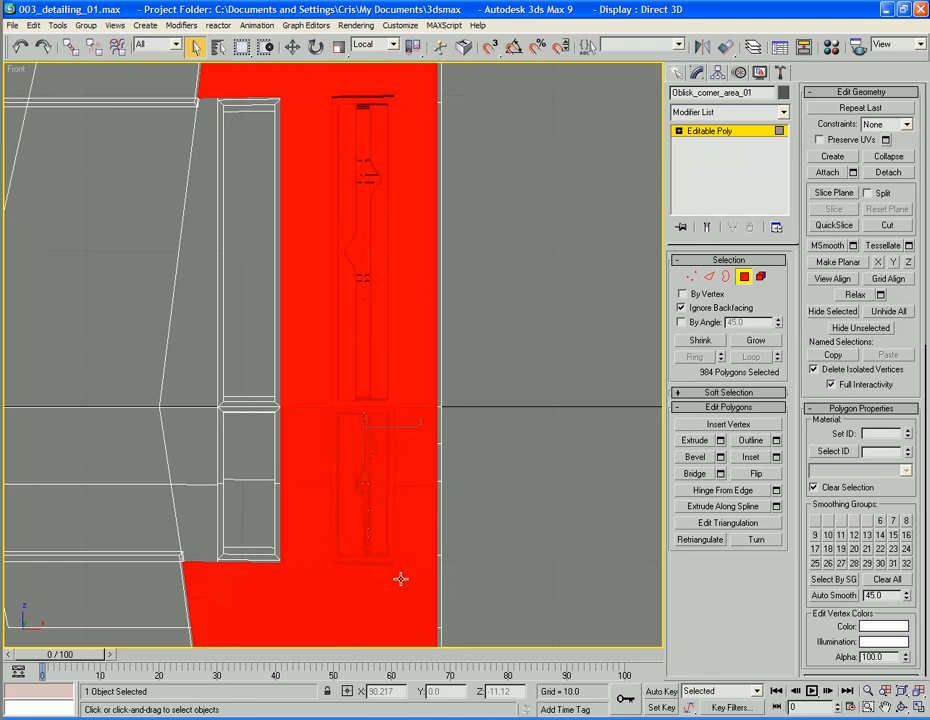
{"action": "left_click", "coordinate": [326, 591], "text": "ctrl"}
{"action": "left_click", "coordinate": [396, 608], "text": "ctrl"}
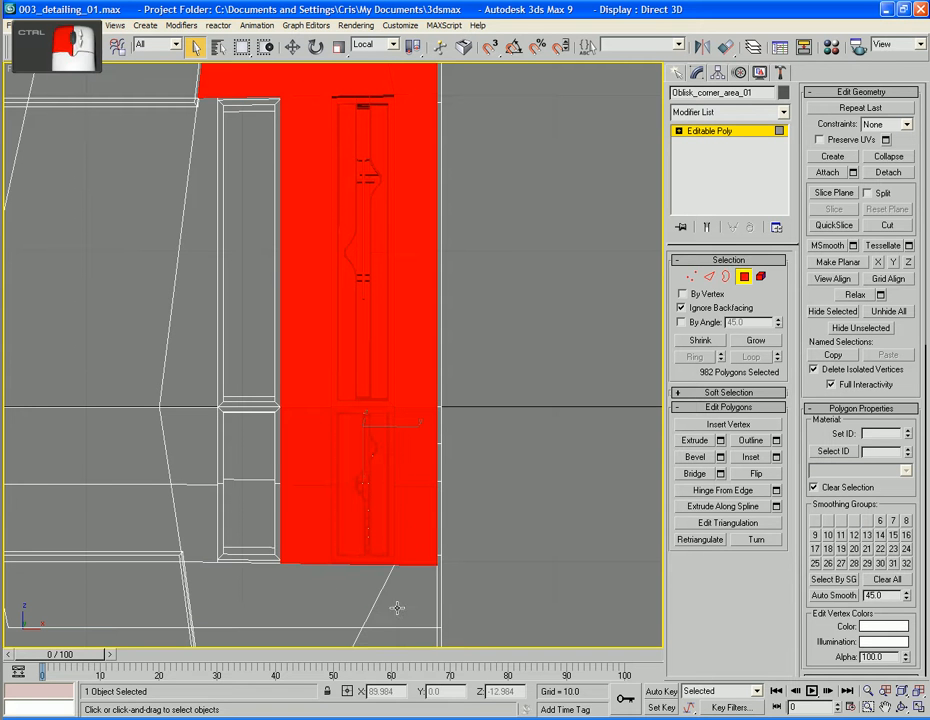
{"action": "left_click", "coordinate": [418, 532], "text": "ctrl"}
{"action": "left_click", "coordinate": [417, 474], "text": "ctrl"}
{"action": "left_click", "coordinate": [428, 382], "text": "ctrl"}
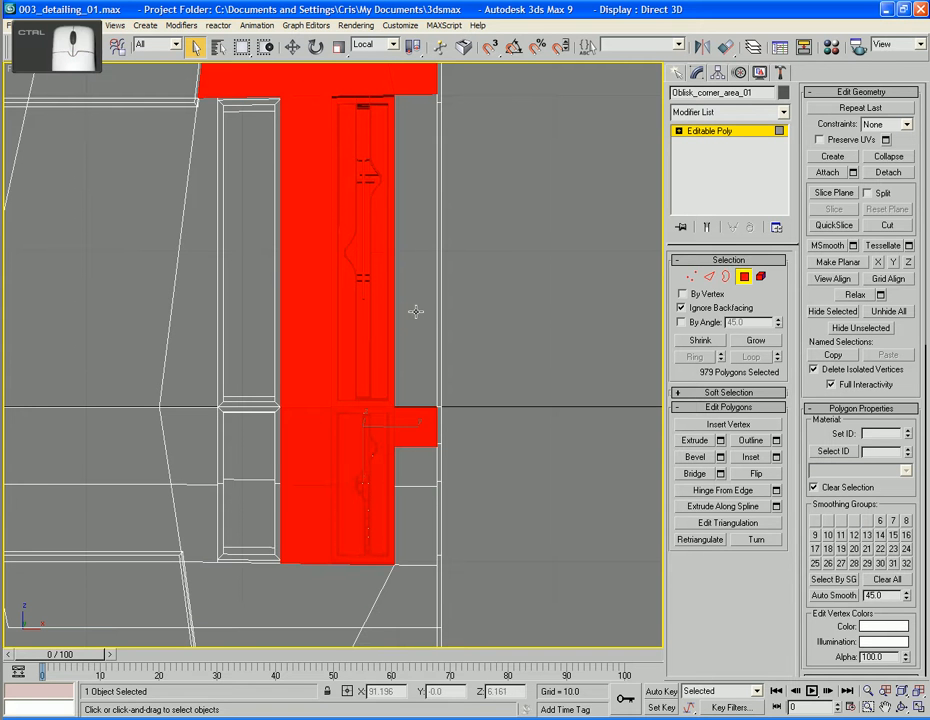
{"action": "left_click", "coordinate": [416, 429], "text": "ctrl"}
{"action": "left_click", "coordinate": [322, 453], "text": "ctrl"}
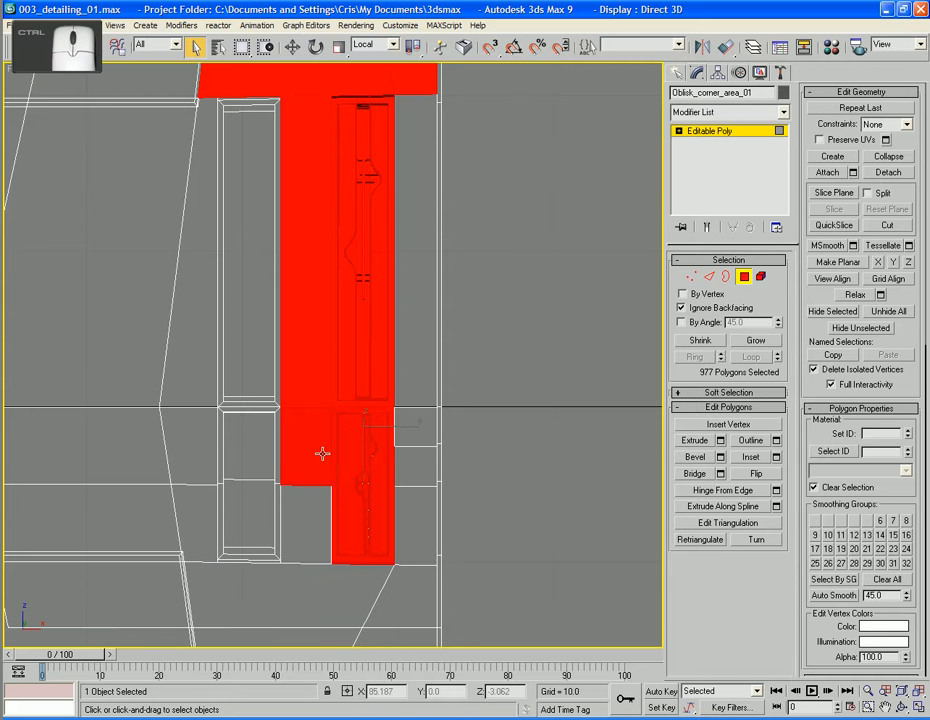
{"action": "left_click", "coordinate": [306, 112], "text": "ctrl"}
{"action": "left_click", "coordinate": [266, 91], "text": "ctrl"}
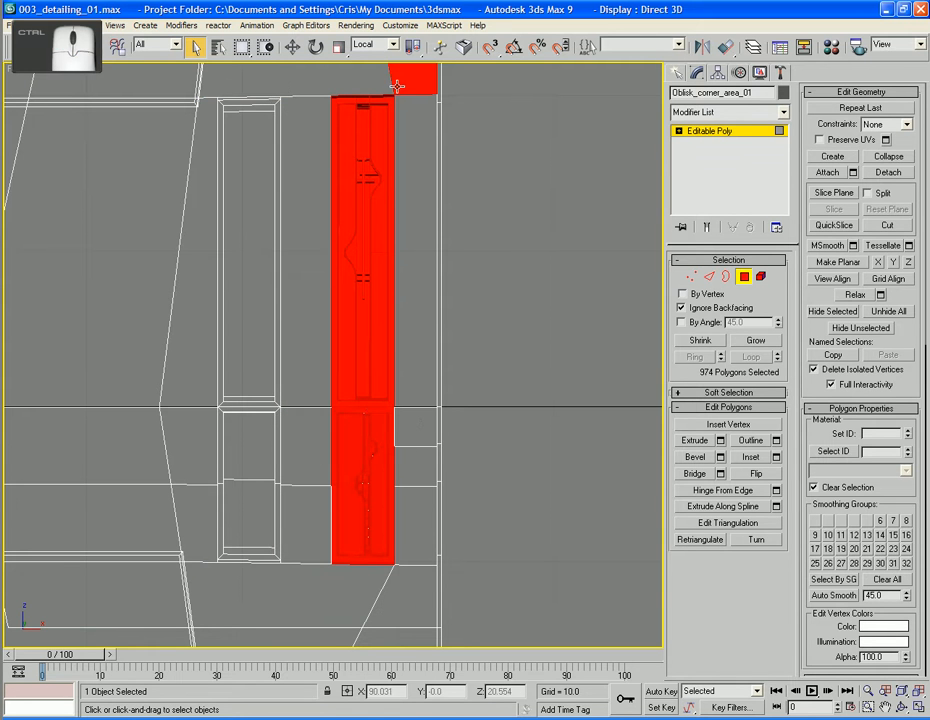
{"action": "left_click", "coordinate": [400, 82], "text": "ctrl"}
{"action": "middle_click_drag", "start_coordinate": [492, 187], "coordinate": [520, 245]}
{"action": "key", "text": "p"}
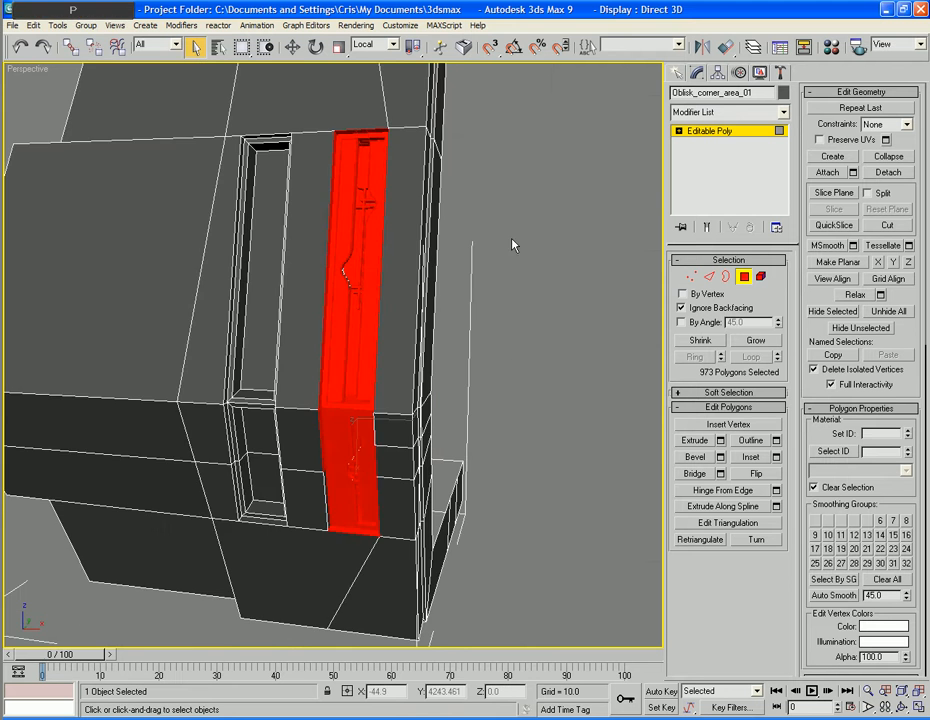
{"action": "middle_click_drag", "start_coordinate": [364, 343], "coordinate": [411, 374], "text": "alt"}
With Ignore Backfacing off, reselect the whole detailed panel in the Front view and deselect the wall faces around it.
{"action": "key", "text": "f"}
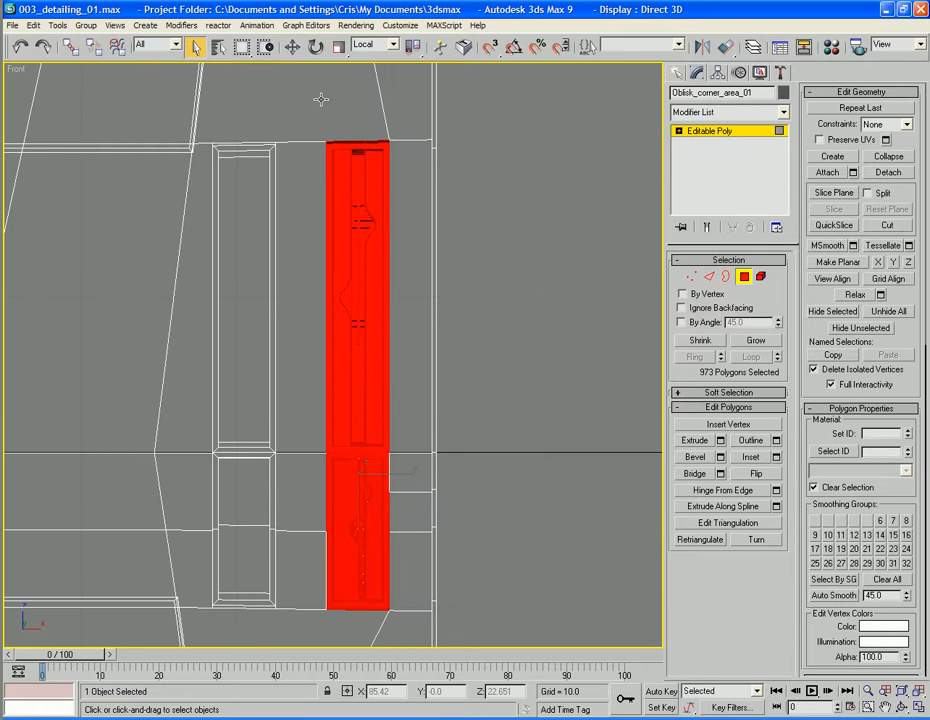
{"action": "left_click_drag", "start_coordinate": [320, 133], "coordinate": [399, 621]}
{"action": "left_click", "coordinate": [354, 622], "text": "ctrl"}
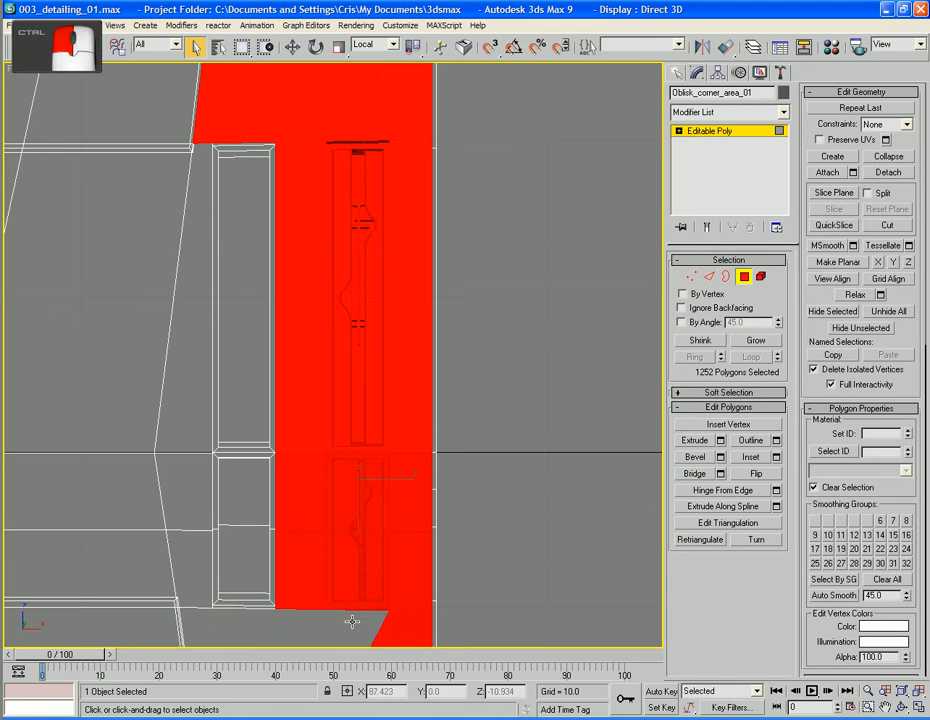
{"action": "left_click", "coordinate": [408, 624], "text": "ctrl"}
{"action": "left_click", "coordinate": [411, 583], "text": "ctrl"}
{"action": "left_click", "coordinate": [313, 580], "text": "ctrl"}
{"action": "left_click", "coordinate": [311, 517], "text": "ctrl"}
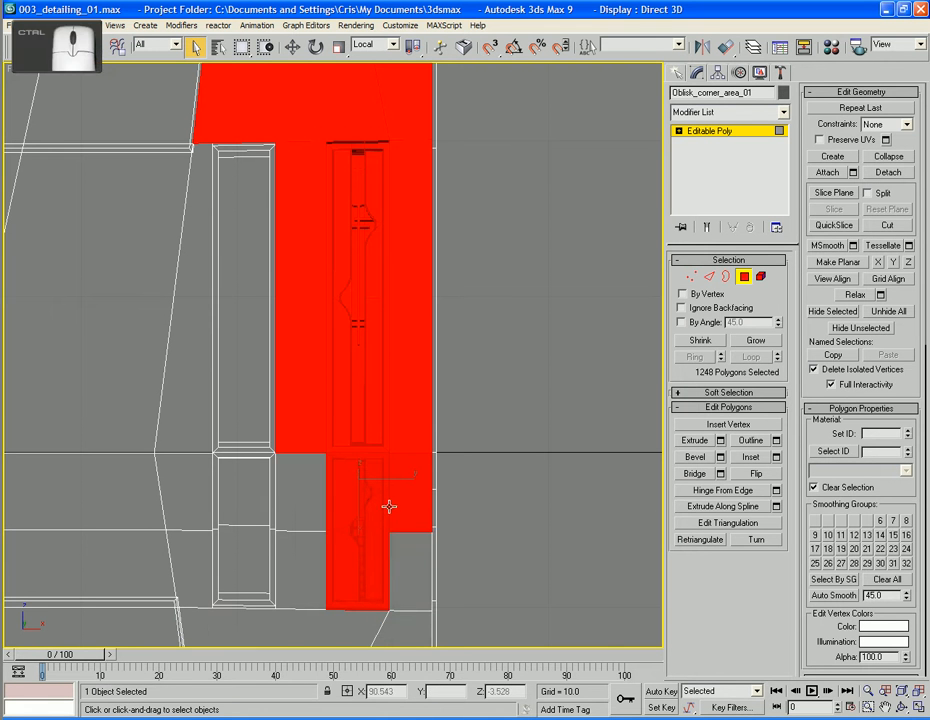
{"action": "left_click", "coordinate": [409, 508], "text": "ctrl"}
{"action": "left_click", "coordinate": [416, 479], "text": "ctrl"}
{"action": "left_click", "coordinate": [411, 423], "text": "ctrl"}
{"action": "left_click", "coordinate": [323, 408], "text": "ctrl"}
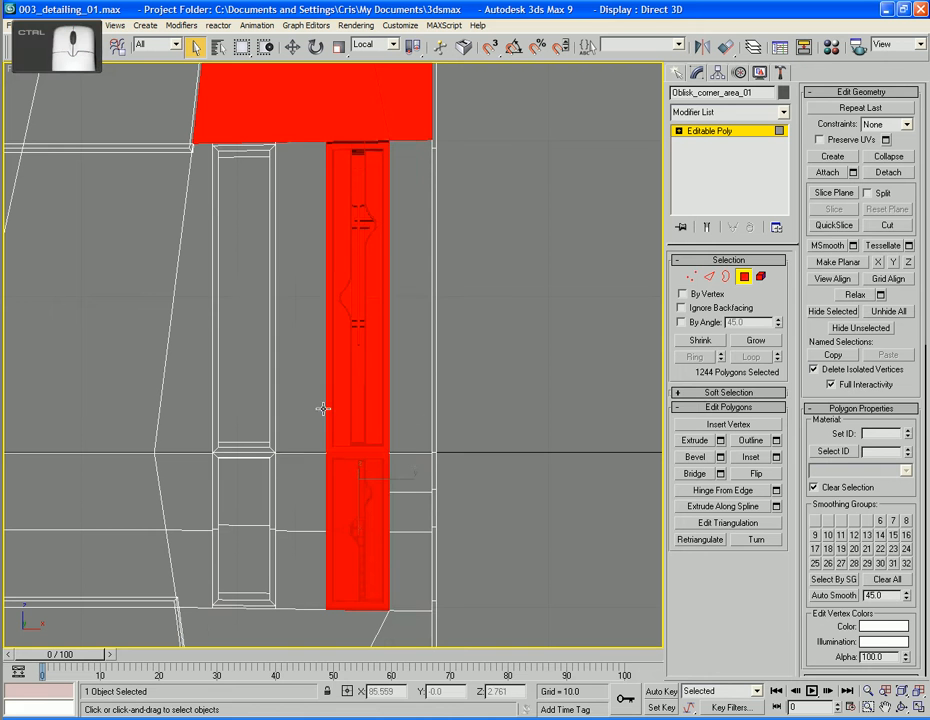
{"action": "left_click", "coordinate": [300, 105], "text": "ctrl"}
{"action": "left_click", "coordinate": [405, 120], "text": "ctrl"}
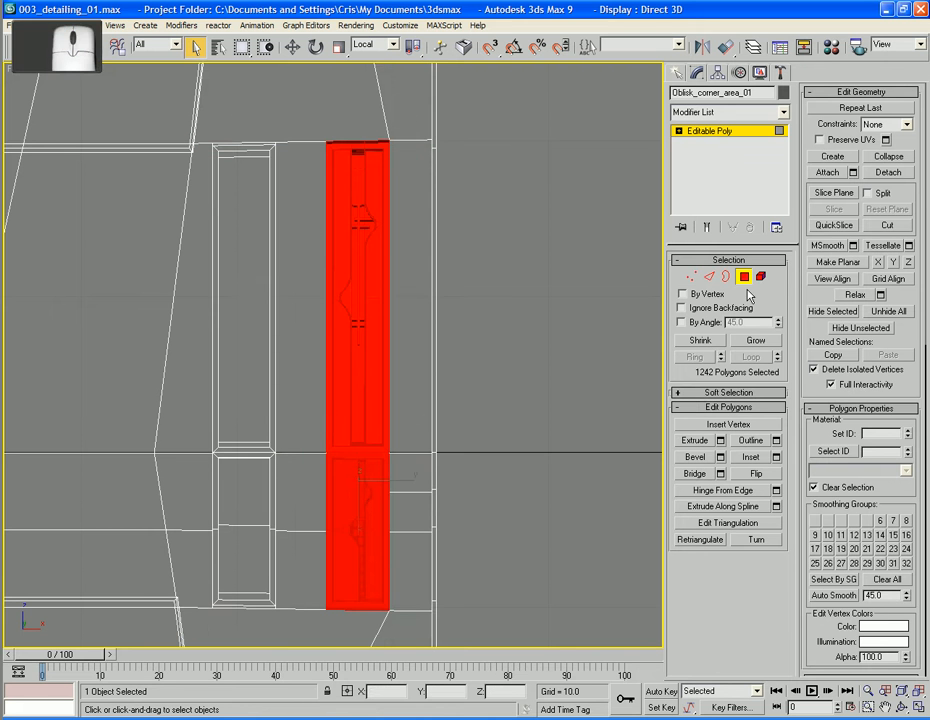
Clone the selected panel polygons outward from the wall along their local Z axis into a separate object named TEMP_01.
{"action": "middle_click_drag", "start_coordinate": [508, 350], "coordinate": [458, 383], "text": "alt"}
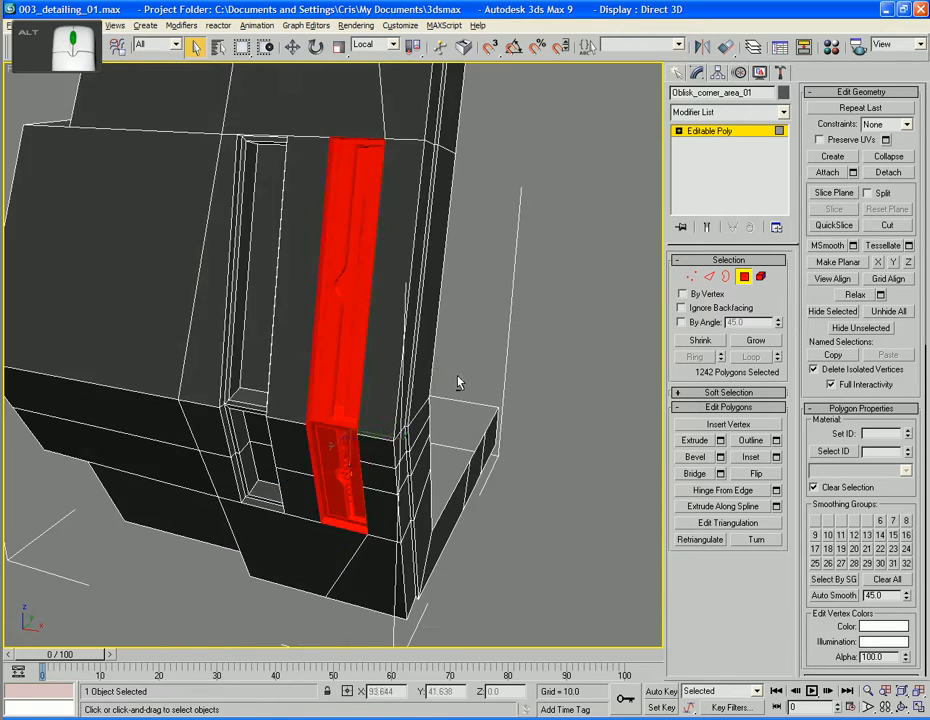
{"action": "key", "text": "w"}
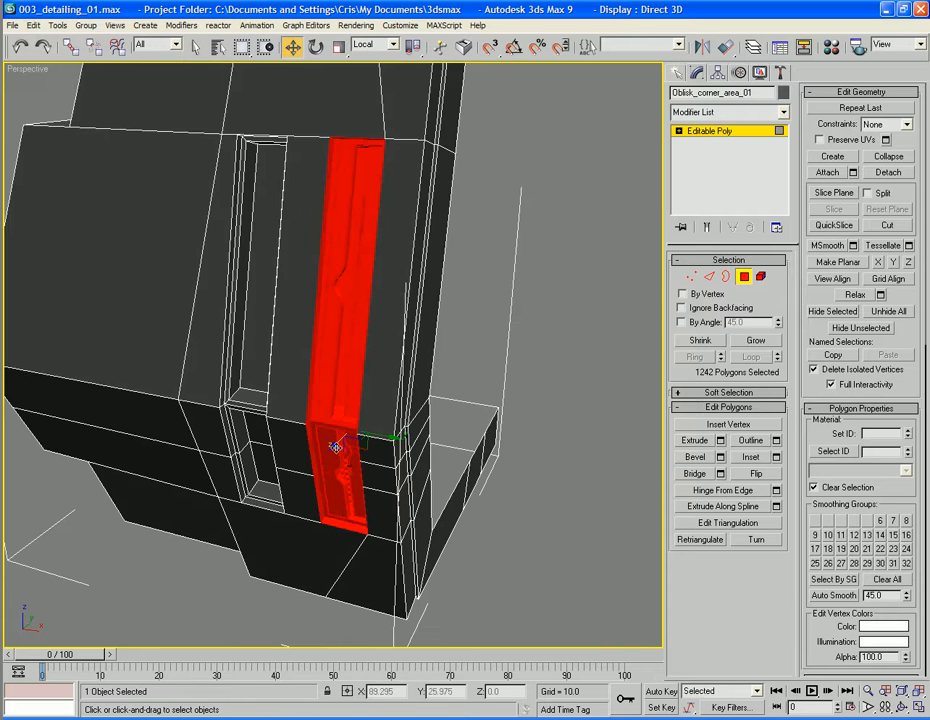
{"action": "mouse_move", "coordinate": [333, 445]}
{"action": "left_mouse_down", "text": "shift"}
{"action": "mouse_move", "coordinate": [205, 525]}
{"action": "mouse_move", "coordinate": [209, 538]}
{"action": "left_mouse_up", "text": "shift"}
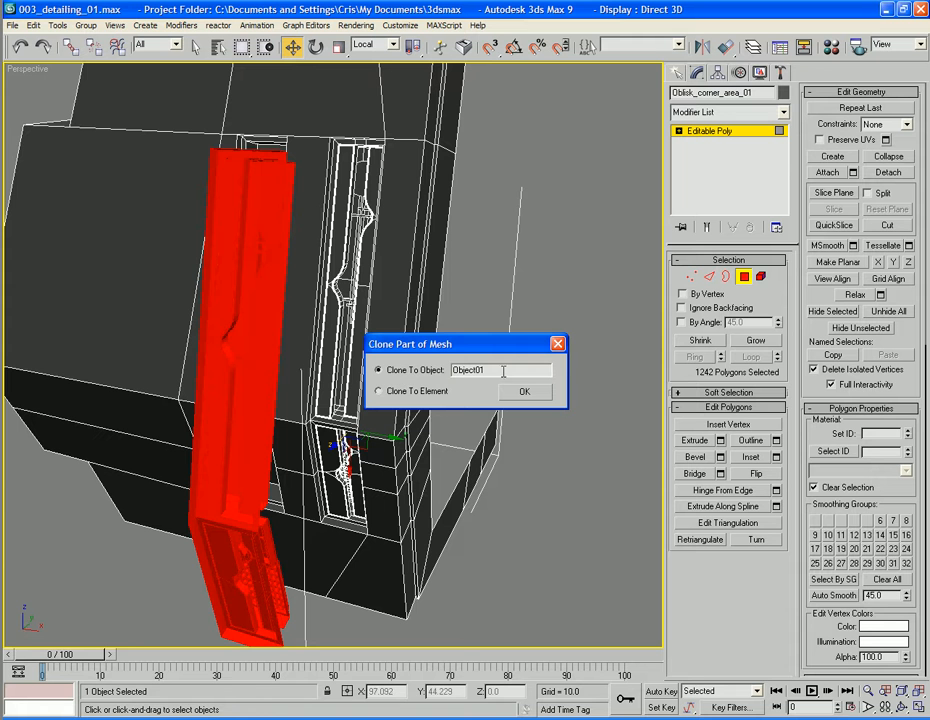
{"action": "type", "text": "TEMP_"}
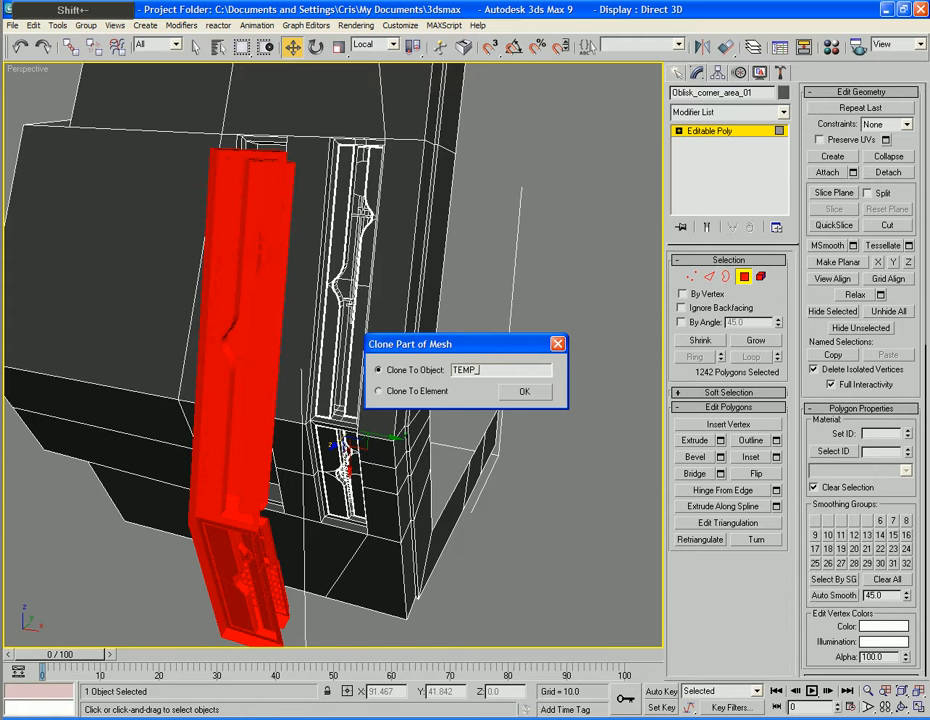
{"action": "key", "text": "Return"}
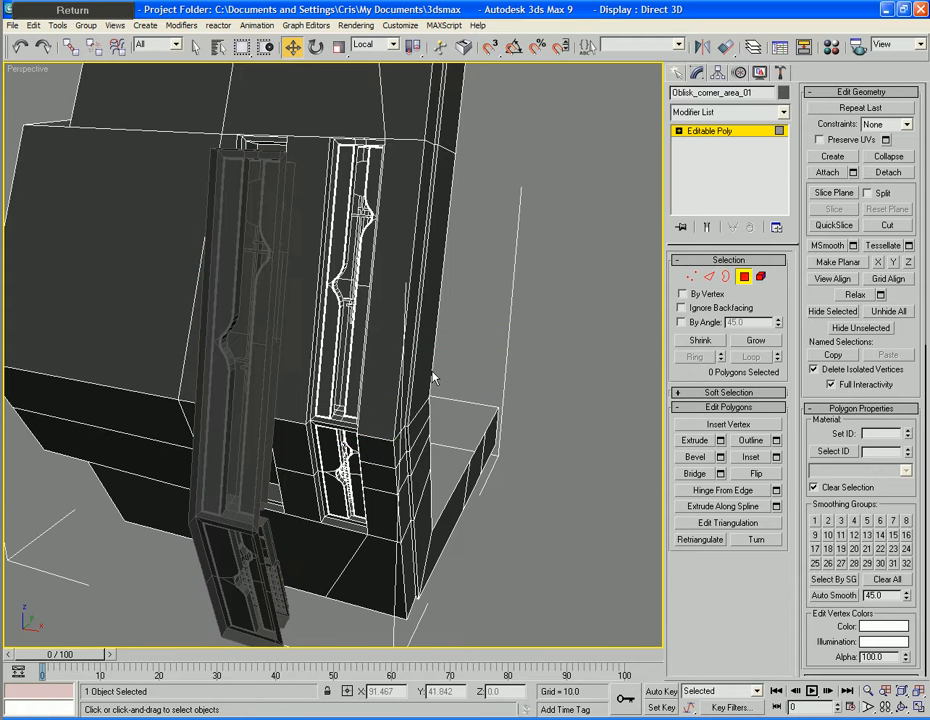
Leave Polygon mode, select the TEMP_01 panel copy and center its pivot to the object.
{"action": "left_click", "coordinate": [744, 280]}
{"action": "middle_click_drag", "start_coordinate": [391, 464], "coordinate": [438, 469], "text": "alt"}
{"action": "left_click", "coordinate": [434, 527]}
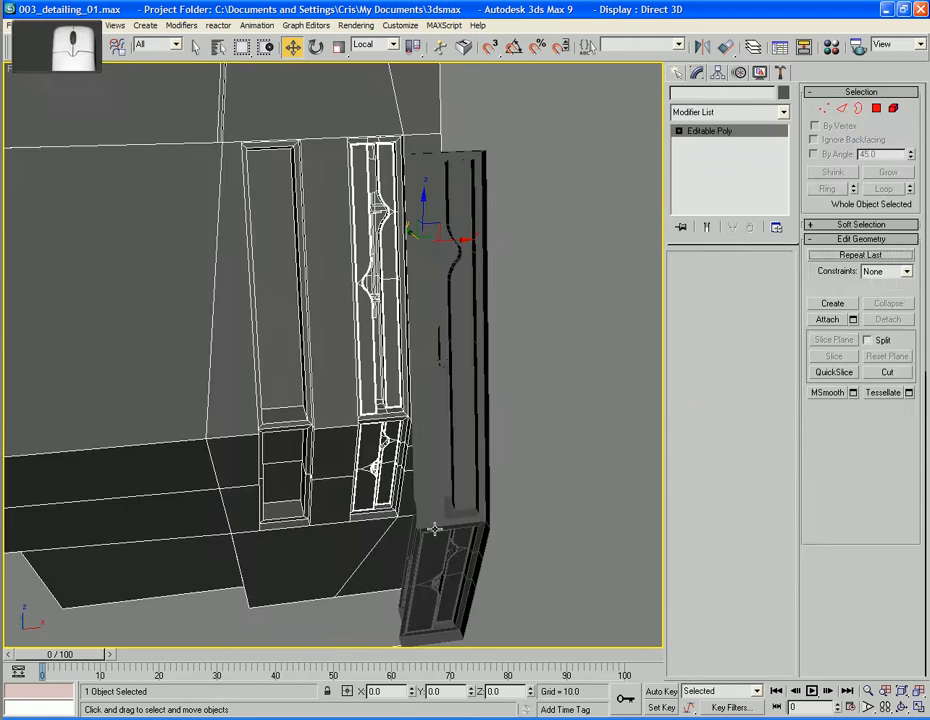
{"action": "left_click", "coordinate": [718, 73]}
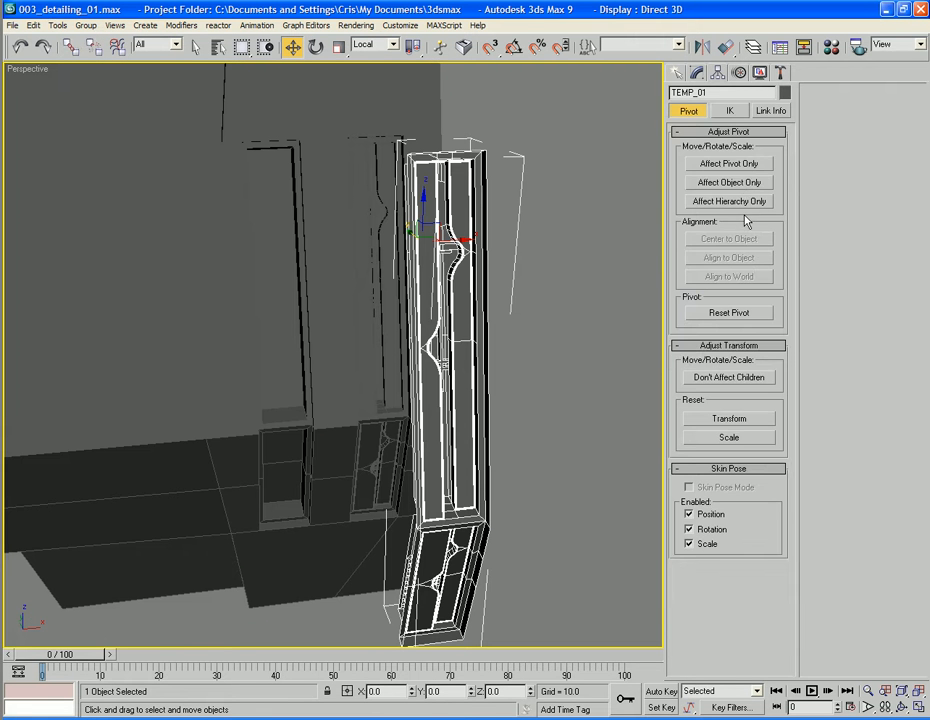
{"action": "left_click", "coordinate": [743, 166]}
{"action": "left_click", "coordinate": [729, 238]}
{"action": "left_click", "coordinate": [721, 166]}
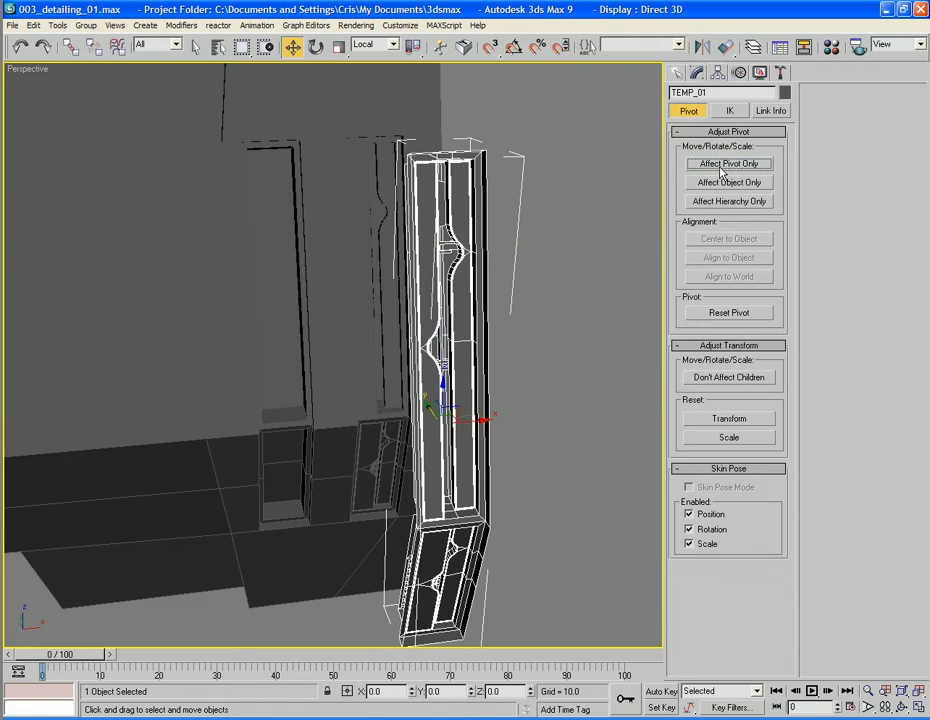
On the corner object, select the upper and lower back polygons of the plain recess beside the detailed panel.
{"action": "middle_click_drag", "start_coordinate": [485, 420], "coordinate": [453, 410], "text": "alt"}
{"action": "middle_click_drag", "start_coordinate": [378, 366], "coordinate": [438, 397]}
{"action": "left_click", "coordinate": [388, 380]}
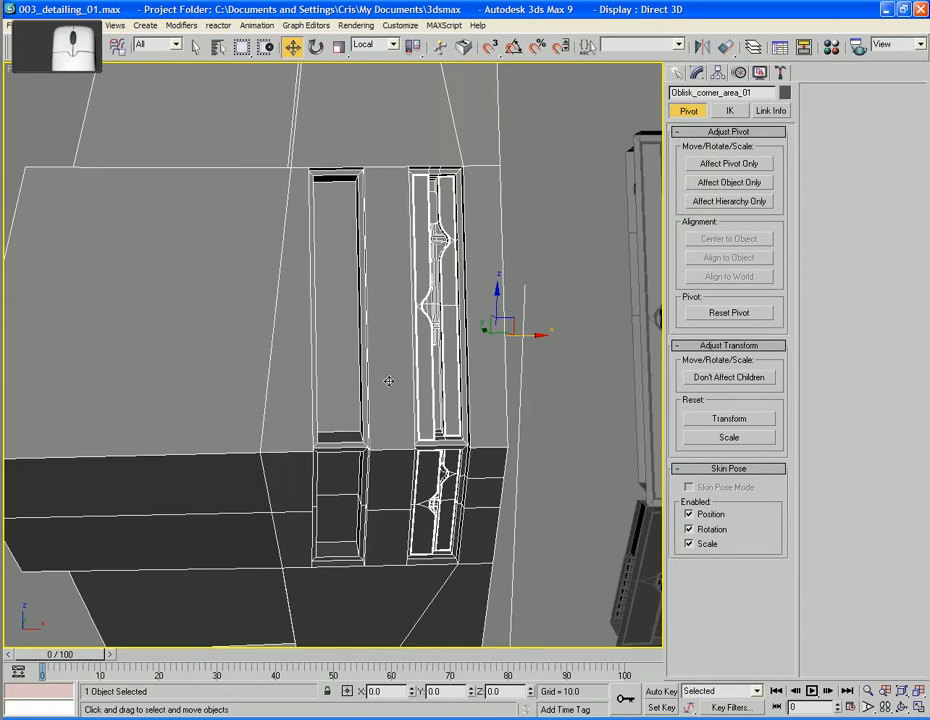
{"action": "left_click", "coordinate": [699, 73]}
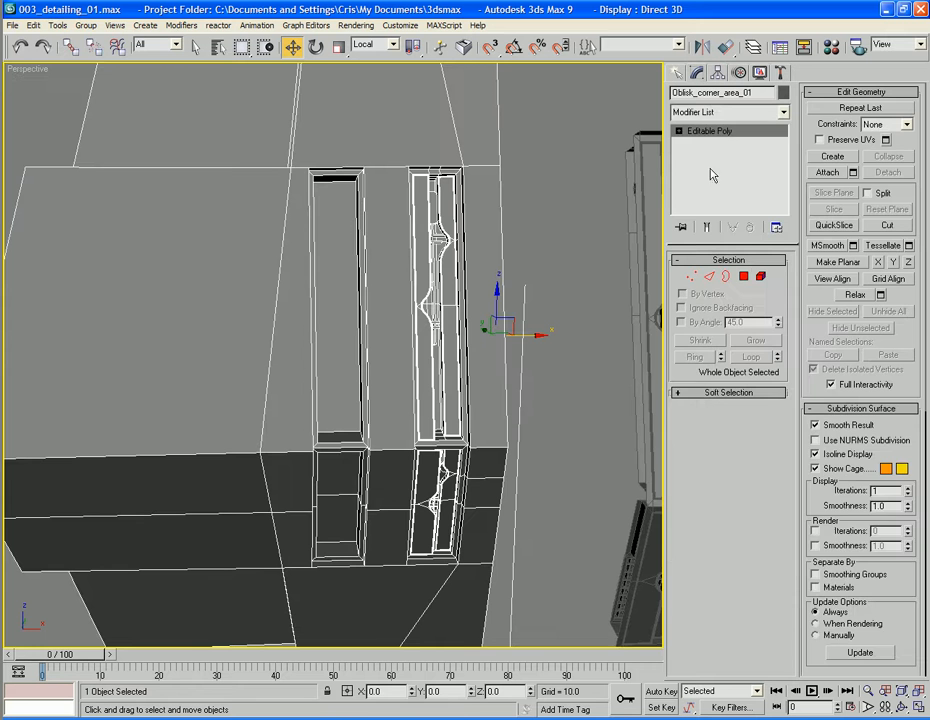
{"action": "left_click", "coordinate": [746, 280]}
{"action": "left_click", "coordinate": [337, 310]}
{"action": "left_click", "coordinate": [343, 482], "text": "ctrl"}
{"action": "left_click", "coordinate": [338, 525], "text": "ctrl"}
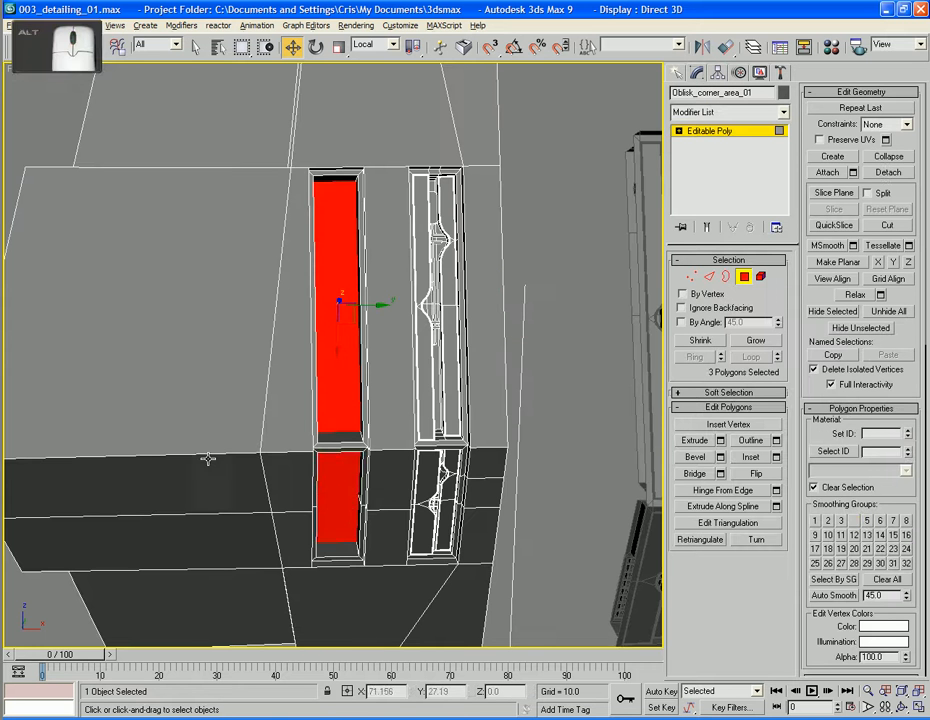
Add the back polygons of the two plain recesses on the corner's adjacent side to the selection.
{"action": "middle_click_drag", "start_coordinate": [208, 459], "coordinate": [528, 441], "text": "alt"}
{"action": "left_click", "coordinate": [337, 411], "text": "ctrl"}
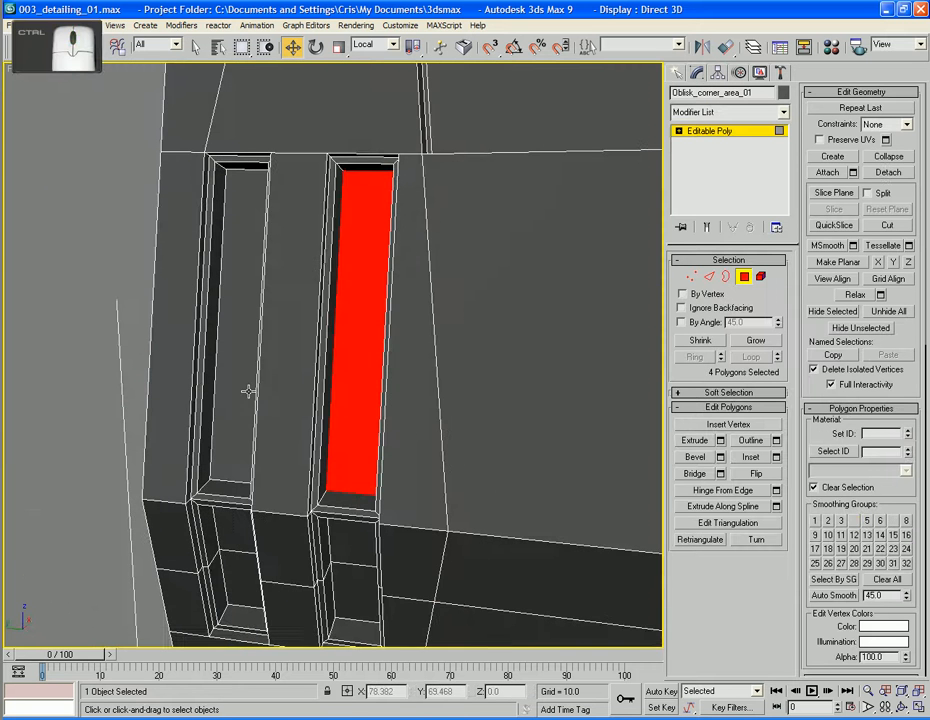
{"action": "left_click", "coordinate": [248, 391], "text": "ctrl"}
{"action": "left_click", "coordinate": [230, 556], "text": "ctrl"}
{"action": "left_click", "coordinate": [340, 545], "text": "ctrl"}
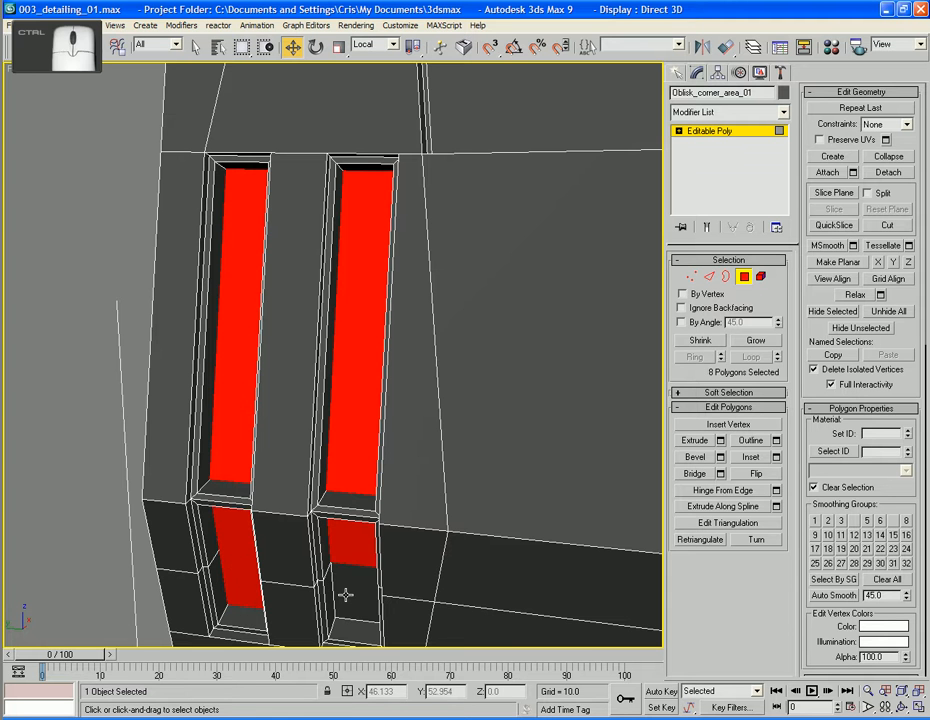
Grow the polygon selection twice to cover the plain recesses' inner walls and beveled rims.
{"action": "left_click", "coordinate": [756, 341]}
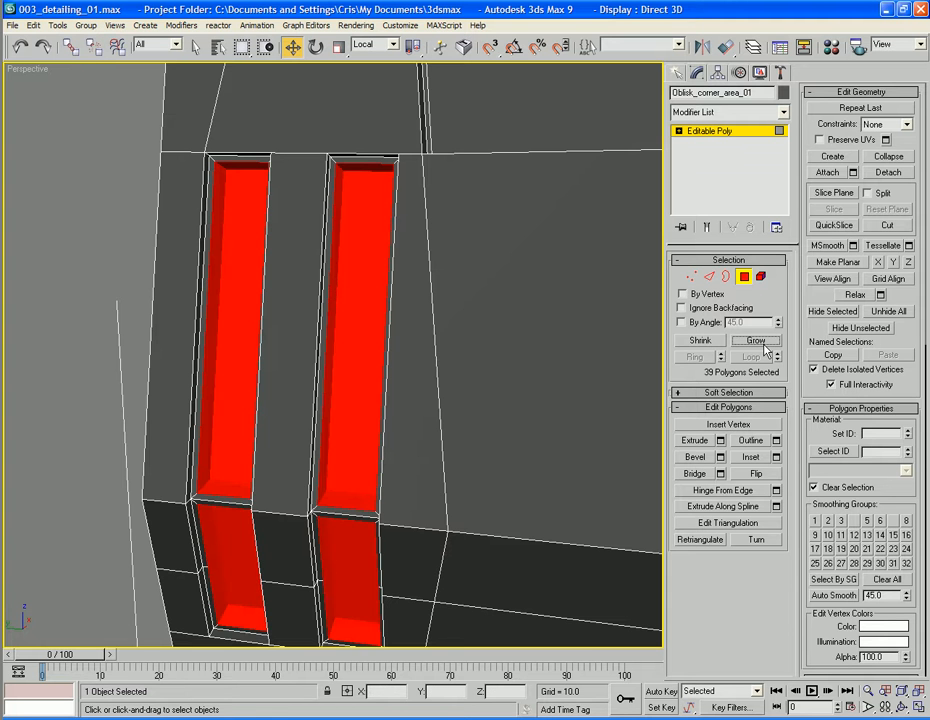
{"action": "scroll", "coordinate": [475, 318], "scroll_direction": "down", "scroll_amount": 5}
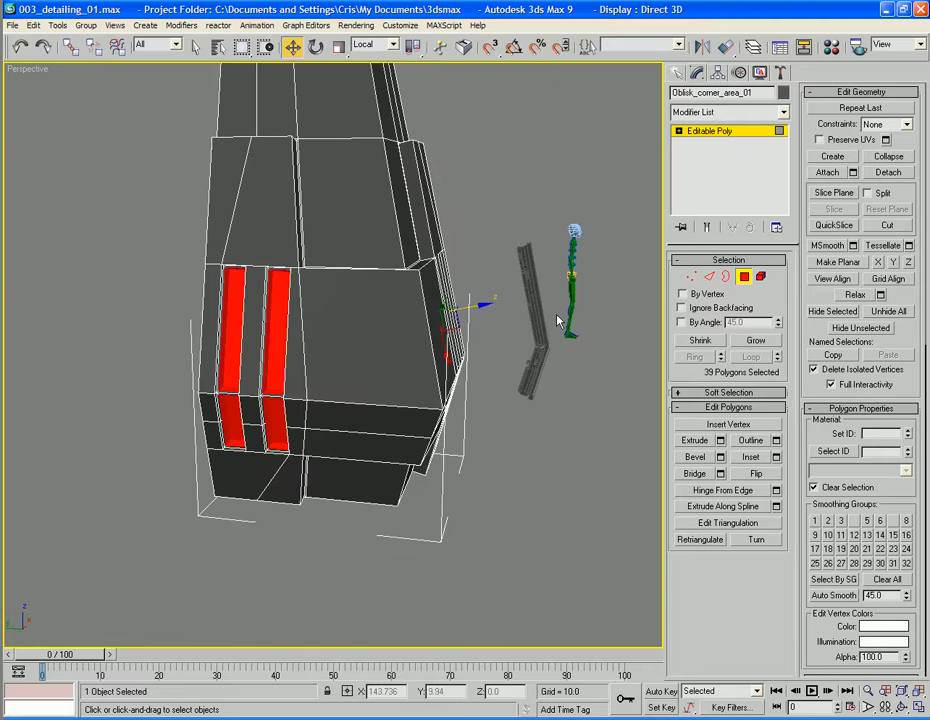
{"action": "middle_click_drag", "start_coordinate": [557, 321], "coordinate": [487, 328], "text": "alt"}
{"action": "scroll", "coordinate": [451, 311], "scroll_direction": "up", "scroll_amount": 4}
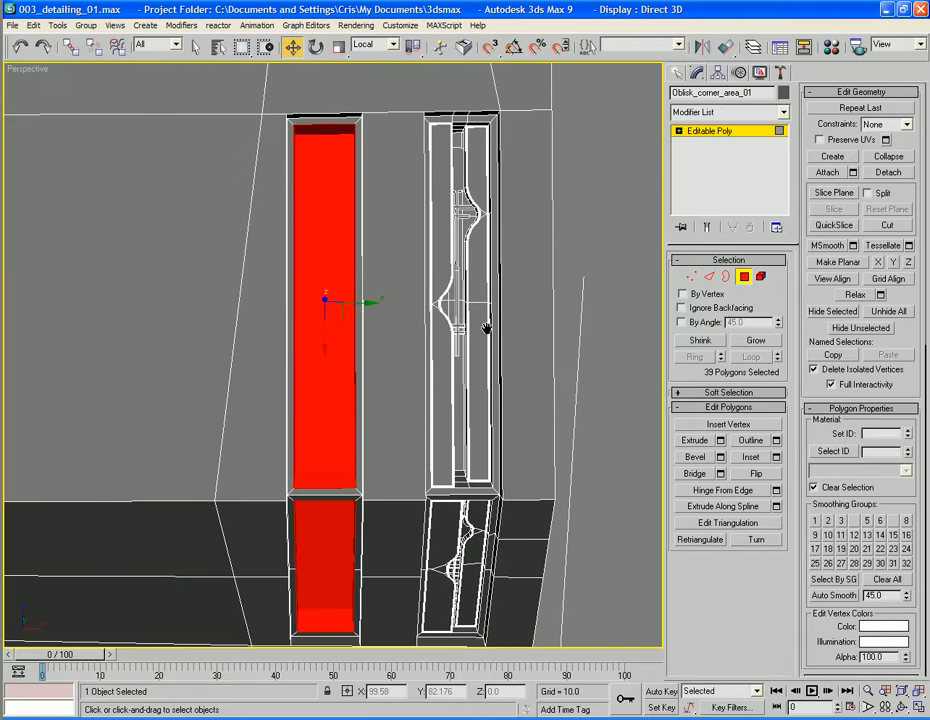
{"action": "scroll", "coordinate": [487, 328], "scroll_direction": "down", "scroll_amount": 3}
{"action": "scroll", "coordinate": [477, 328], "scroll_direction": "up", "scroll_amount": 3}
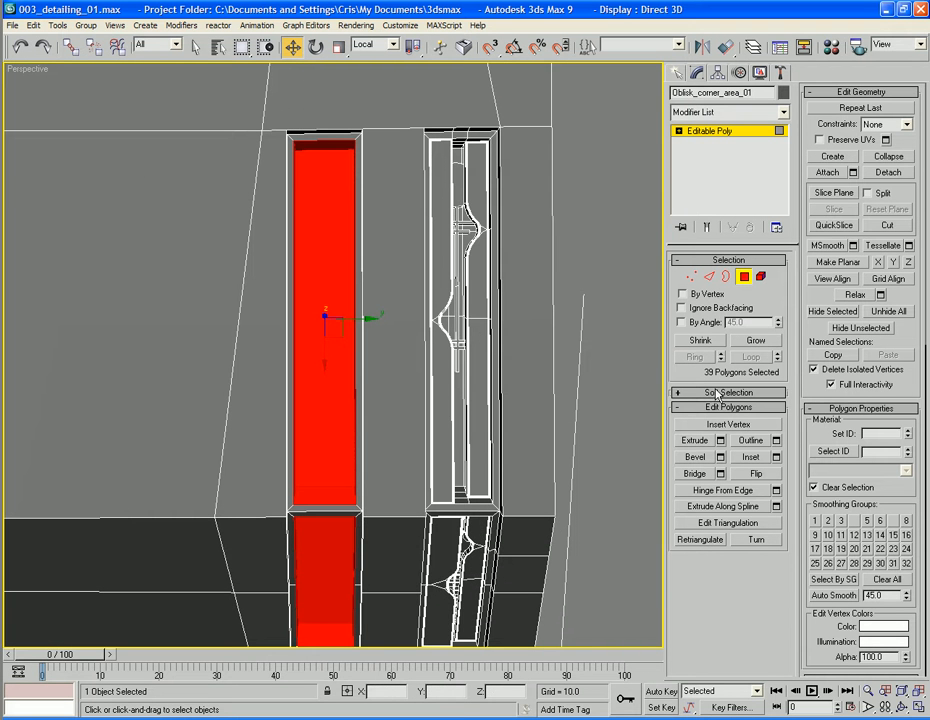
{"action": "left_click", "coordinate": [755, 340]}
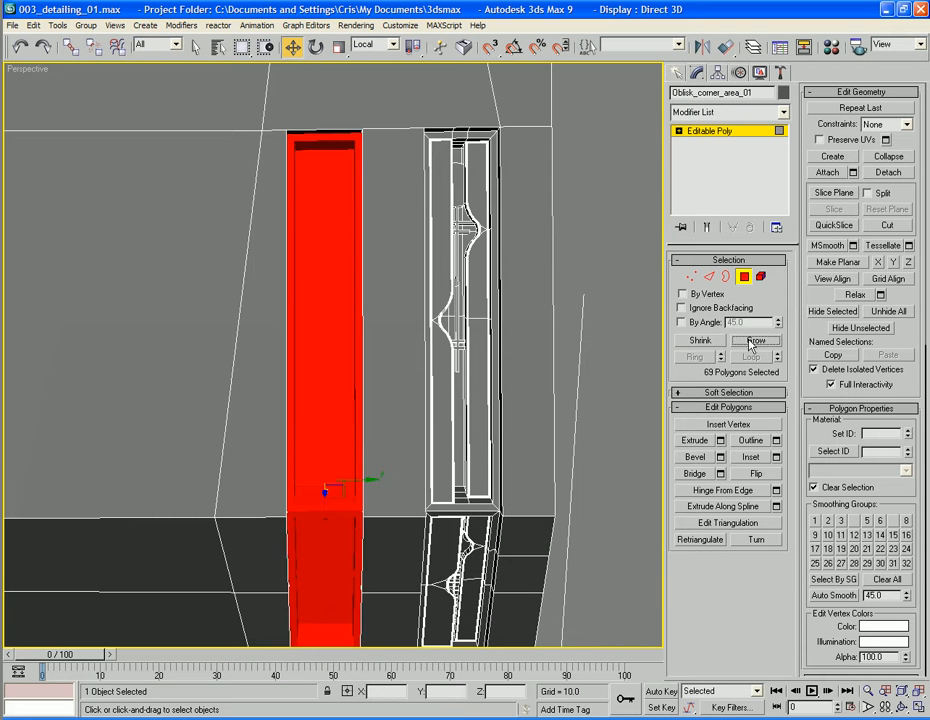
Delete the selected polygons of the plain recesses from the corner object and leave Polygon mode.
{"action": "middle_click_drag", "start_coordinate": [420, 267], "coordinate": [505, 252], "text": "alt"}
{"action": "left_click", "coordinate": [755, 340]}
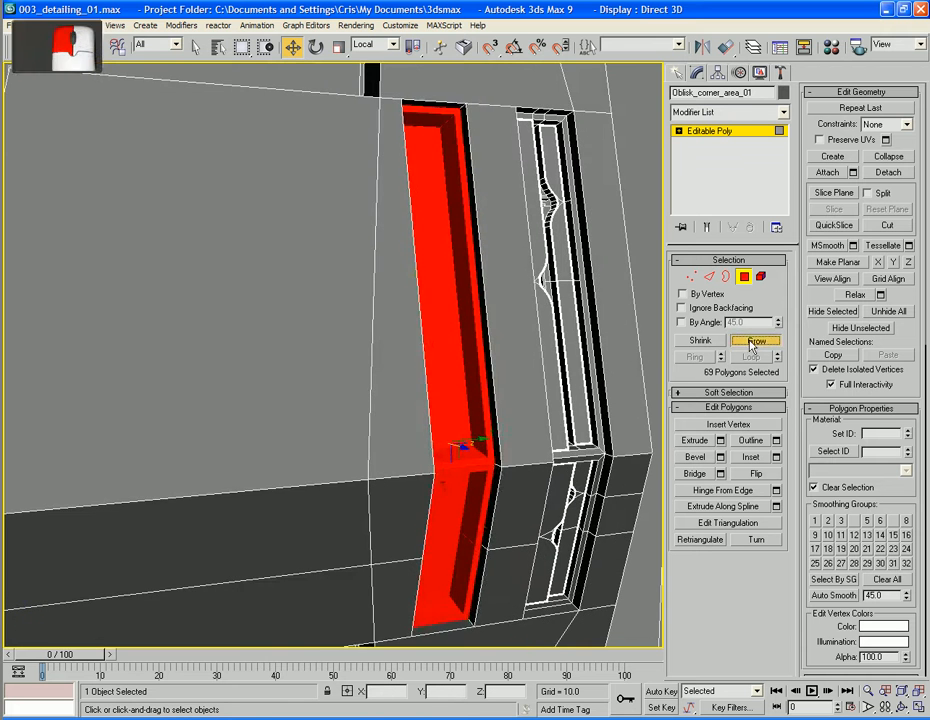
{"action": "middle_click_drag", "start_coordinate": [592, 402], "coordinate": [614, 411], "text": "alt"}
{"action": "scroll", "coordinate": [510, 411], "scroll_direction": "down", "scroll_amount": 4}
{"action": "middle_click_drag", "start_coordinate": [510, 411], "coordinate": [305, 413], "text": "alt"}
{"action": "key", "text": "Delete"}
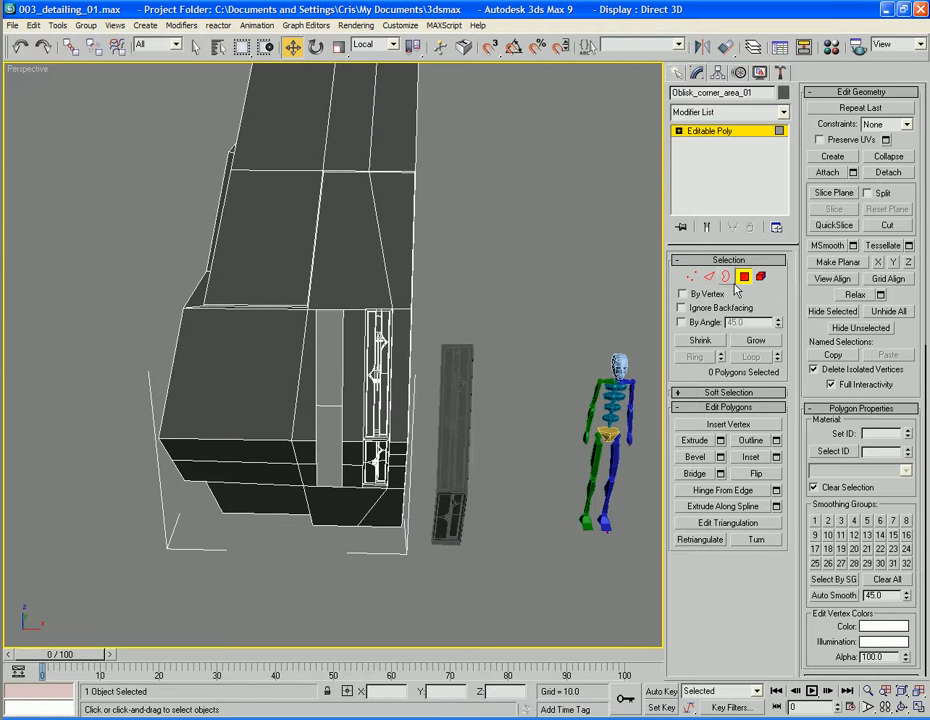
{"action": "left_click", "coordinate": [744, 278]}
{"action": "middle_click_drag", "start_coordinate": [585, 390], "coordinate": [495, 390], "text": "alt"}
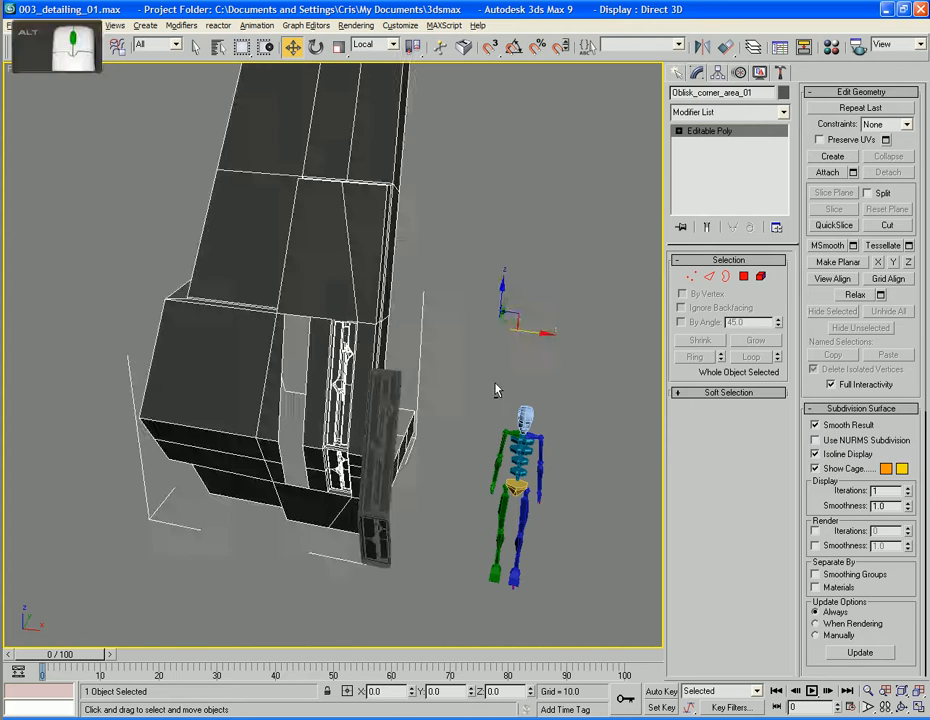
With angle snap on, clone TEMP_01 as one Copy rotated -90 degrees about the Z axis.
{"action": "left_click", "coordinate": [388, 451]}
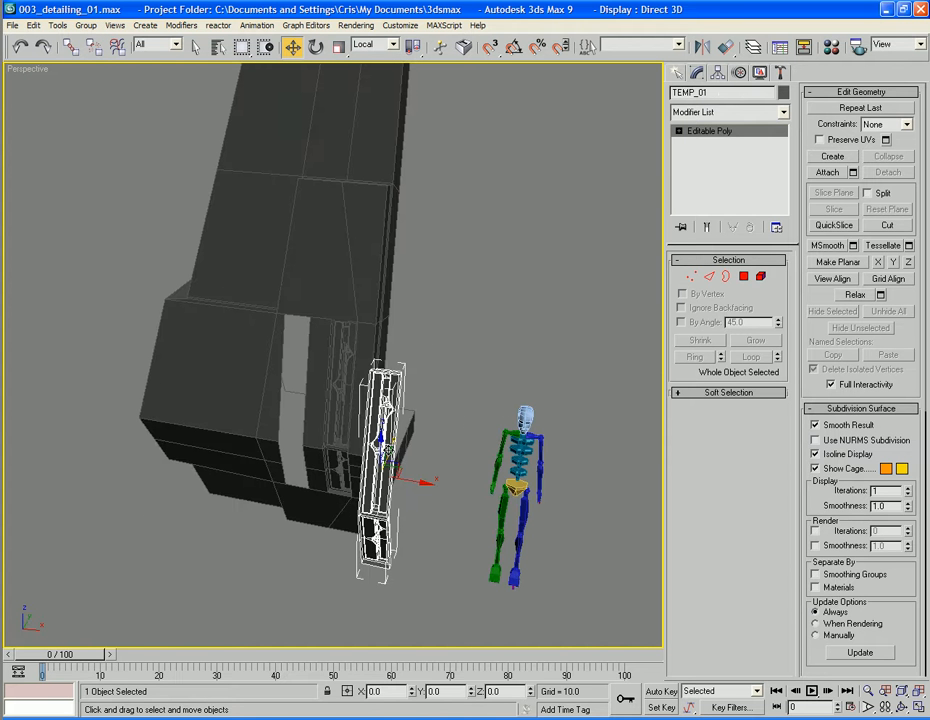
{"action": "key", "text": "a"}
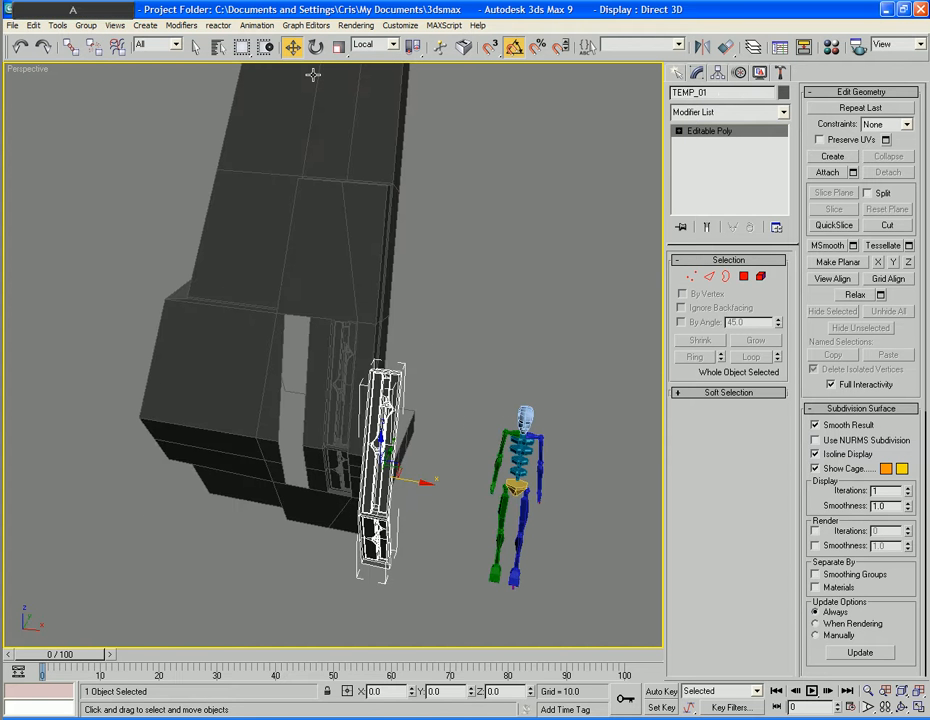
{"action": "left_click", "coordinate": [315, 47]}
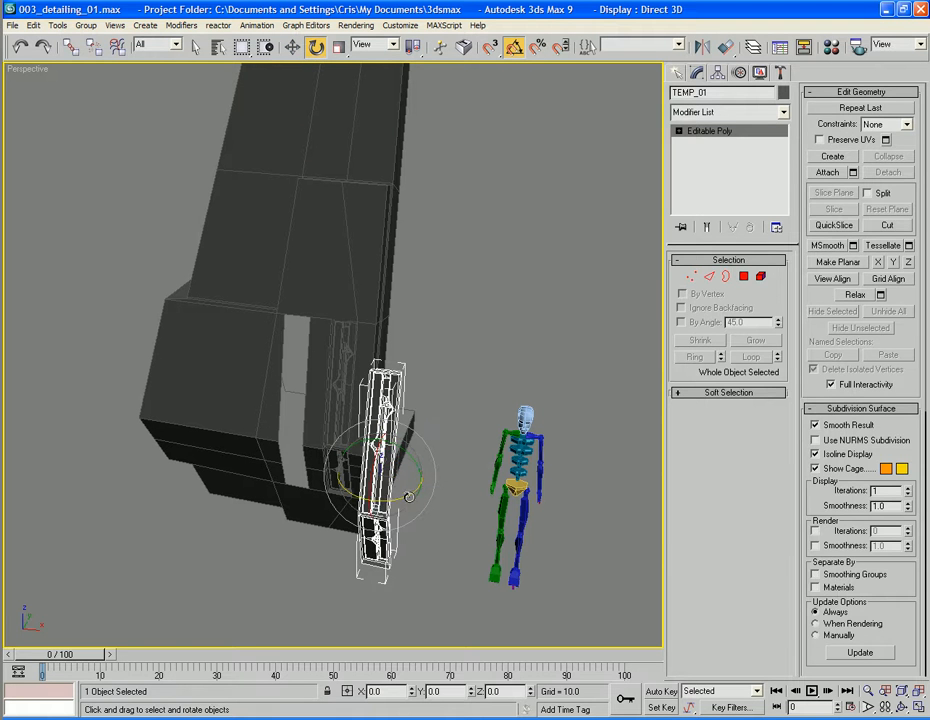
{"action": "left_click_drag", "start_coordinate": [407, 496], "coordinate": [337, 497], "text": "shift"}
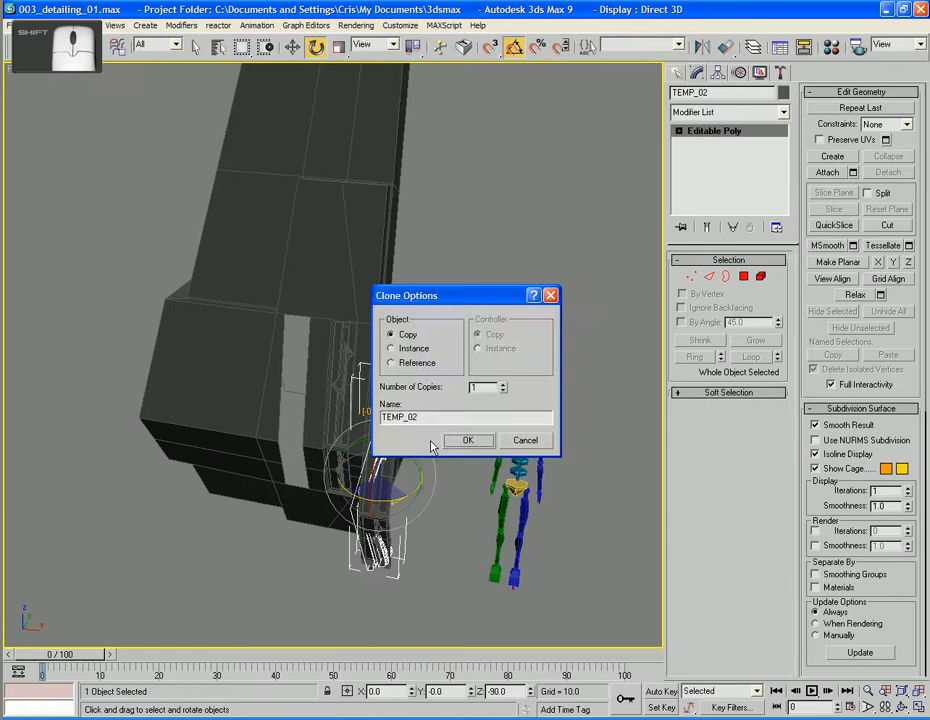
{"action": "left_click", "coordinate": [460, 442]}
Move the rotated panel copy along its Y axis to the obelisk's adjacent side and reselect TEMP_01.
{"action": "key", "text": "w"}
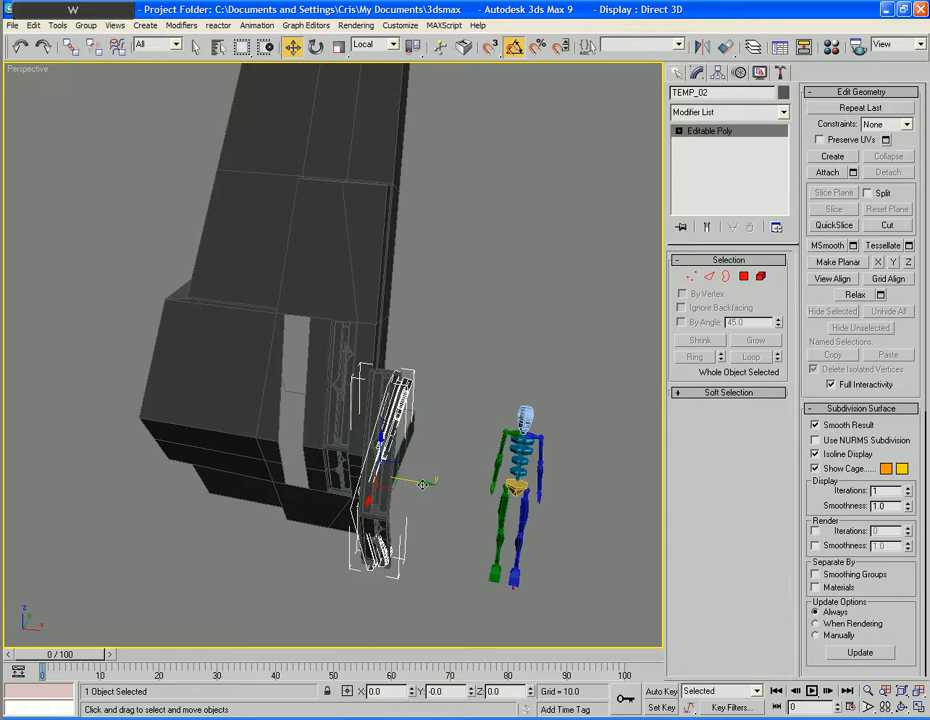
{"action": "left_click_drag", "start_coordinate": [222, 472], "coordinate": [220, 472]}
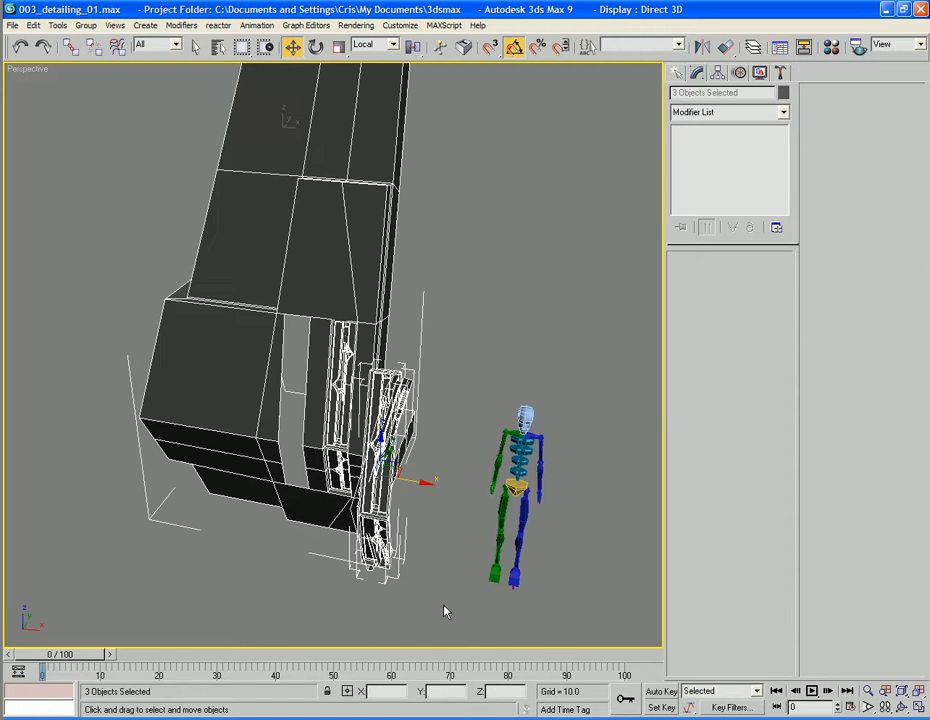
{"action": "left_click", "coordinate": [444, 609]}
{"action": "left_click", "coordinate": [357, 515]}
{"action": "left_click", "coordinate": [409, 405]}
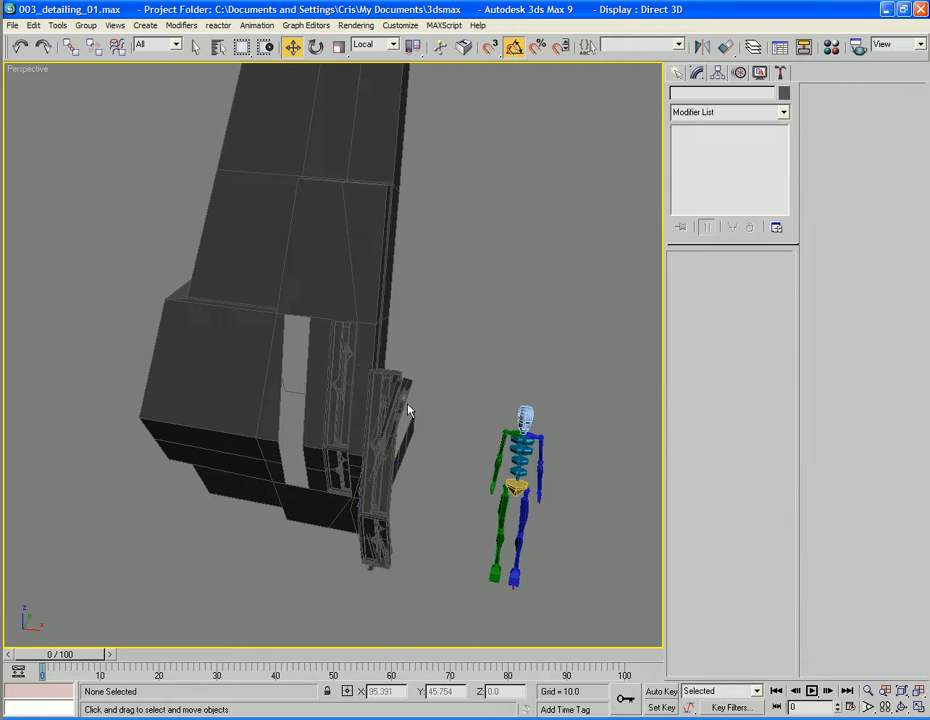
{"action": "left_click", "coordinate": [404, 402]}
{"action": "left_click_drag", "start_coordinate": [428, 494], "coordinate": [139, 444]}
{"action": "left_click", "coordinate": [380, 488]}
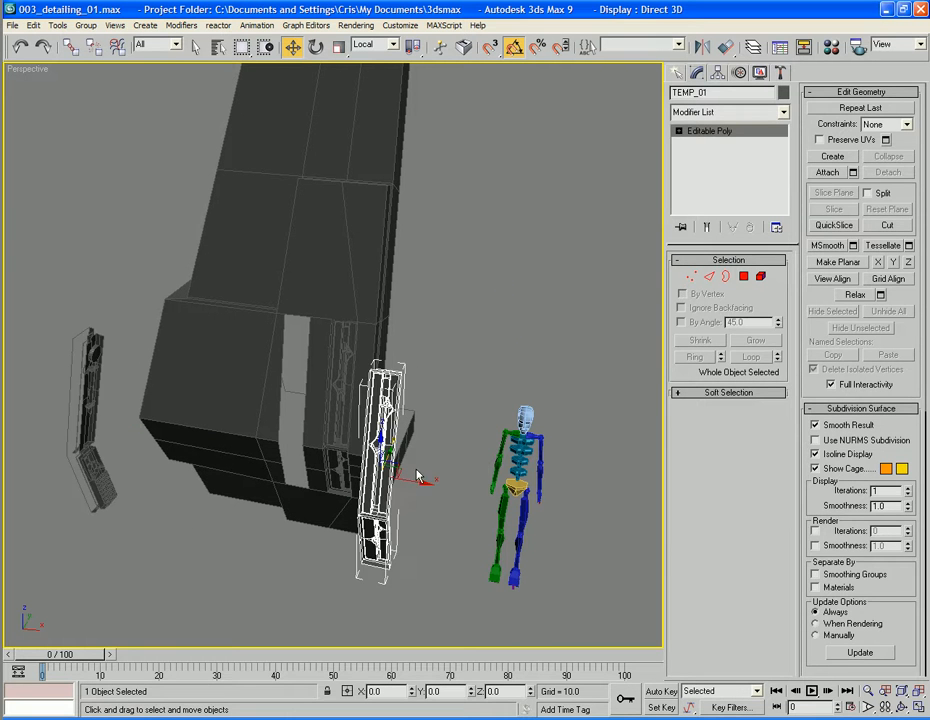
Try to place TEMP_01 freehand in the opening beside the detailed panel in the Perspective view, and undo the moves.
{"action": "middle_click_drag", "start_coordinate": [422, 472], "coordinate": [455, 405], "text": "alt"}
{"action": "scroll", "coordinate": [417, 476], "scroll_direction": "up", "scroll_amount": 4}
{"action": "scroll", "coordinate": [411, 490], "scroll_direction": "down", "scroll_amount": 2}
{"action": "left_click_drag", "start_coordinate": [416, 489], "coordinate": [345, 325]}
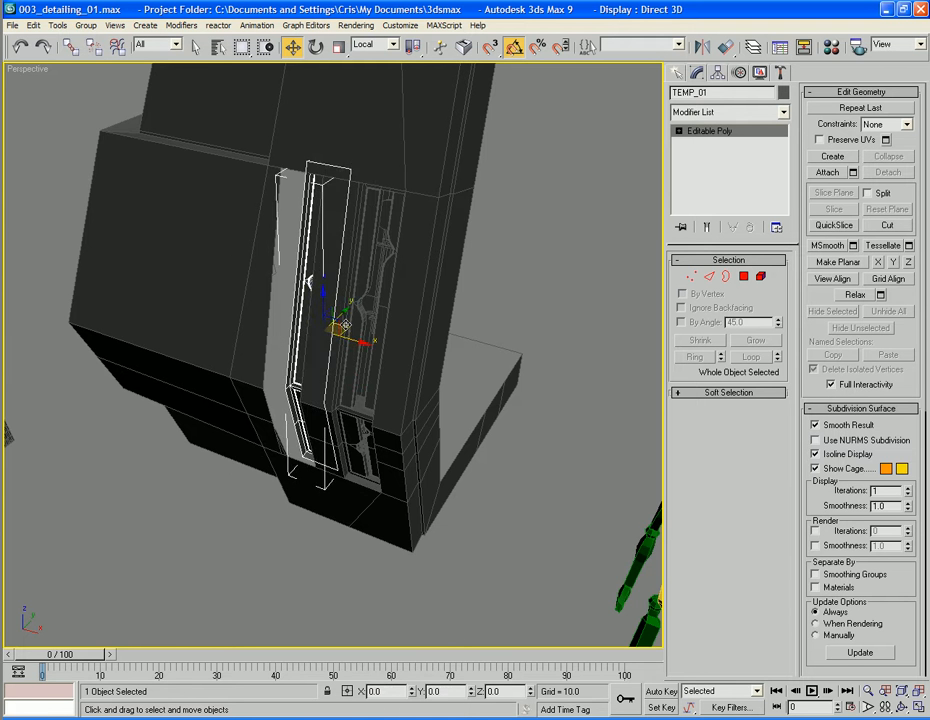
{"action": "middle_click_drag", "start_coordinate": [340, 345], "coordinate": [370, 481], "text": "alt"}
{"action": "scroll", "coordinate": [435, 511], "scroll_direction": "up", "scroll_amount": 5}
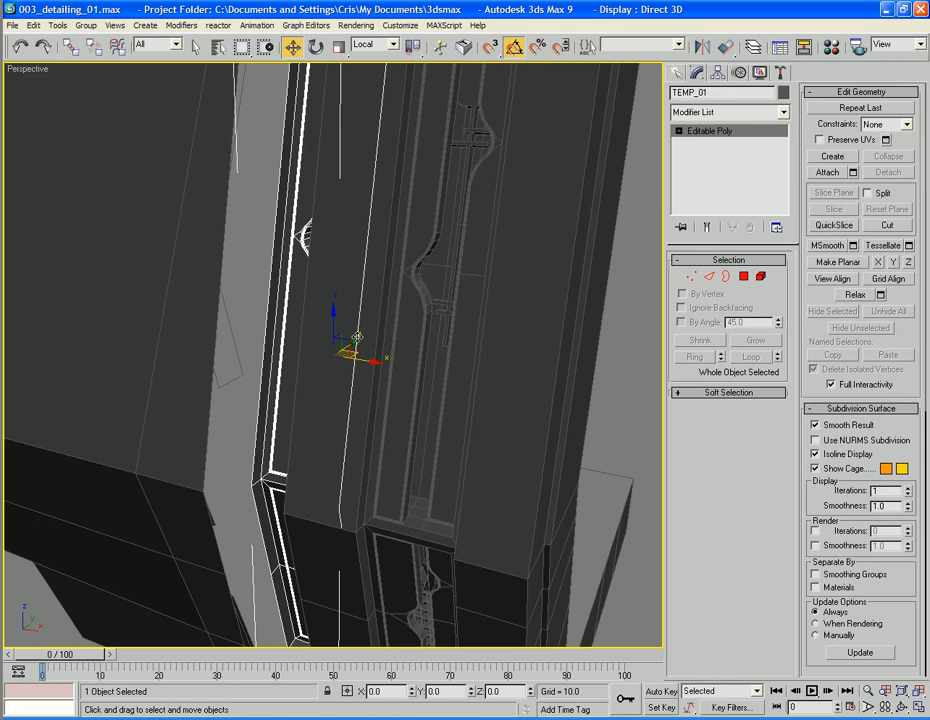
{"action": "left_click_drag", "start_coordinate": [358, 356], "coordinate": [383, 366]}
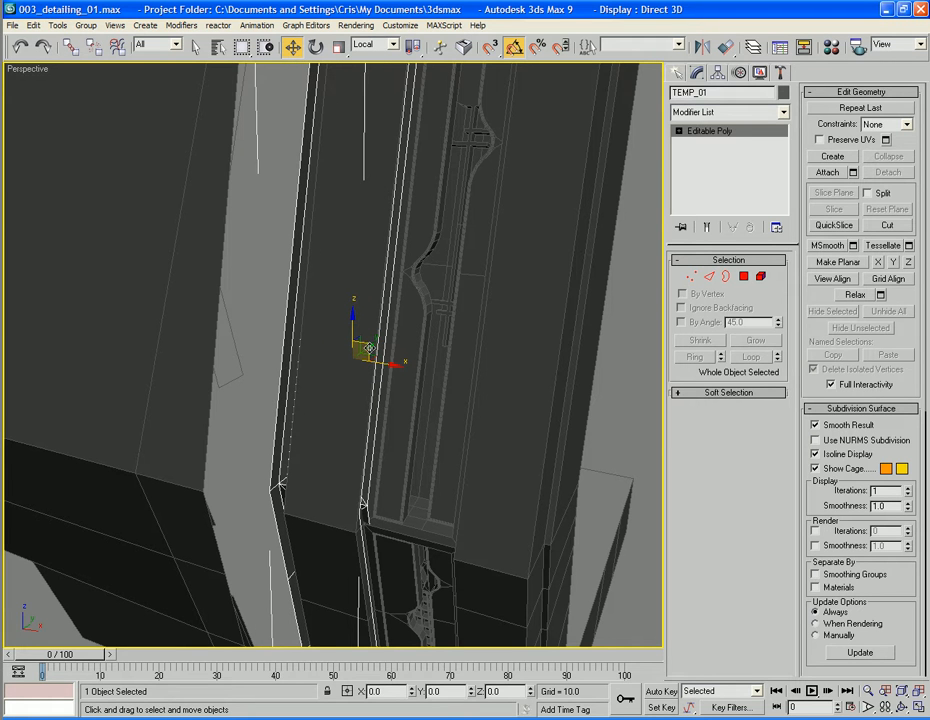
{"action": "left_click_drag", "start_coordinate": [363, 349], "coordinate": [360, 351]}
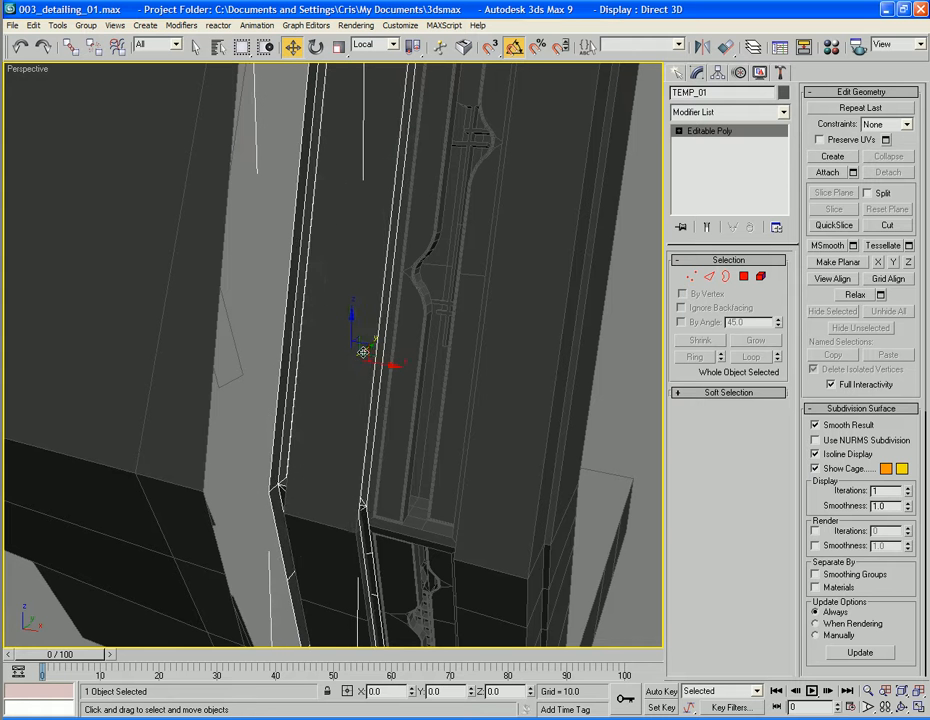
{"action": "middle_click_drag", "start_coordinate": [363, 352], "coordinate": [370, 376], "text": "alt"}
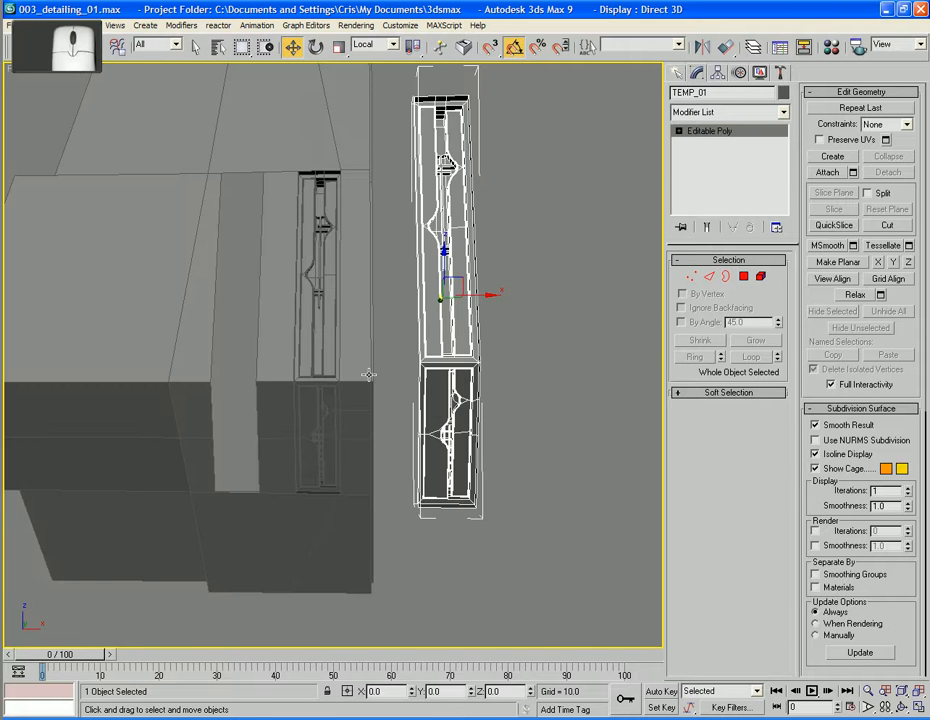
{"action": "key", "text": "f"}
{"action": "key", "text": "ctrl+z"}
{"action": "key", "text": "ctrl+z"}
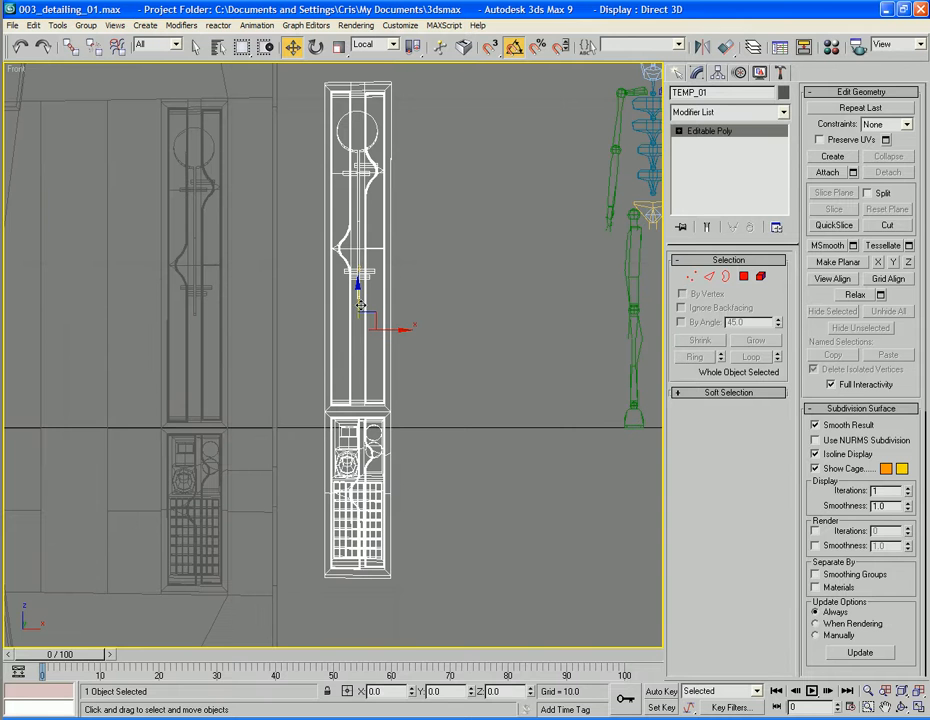
In the Front view, lower TEMP_01 about 1.01 units and slide it along X to overlay the existing detailed panel.
{"action": "left_click_drag", "start_coordinate": [356, 289], "coordinate": [357, 306]}
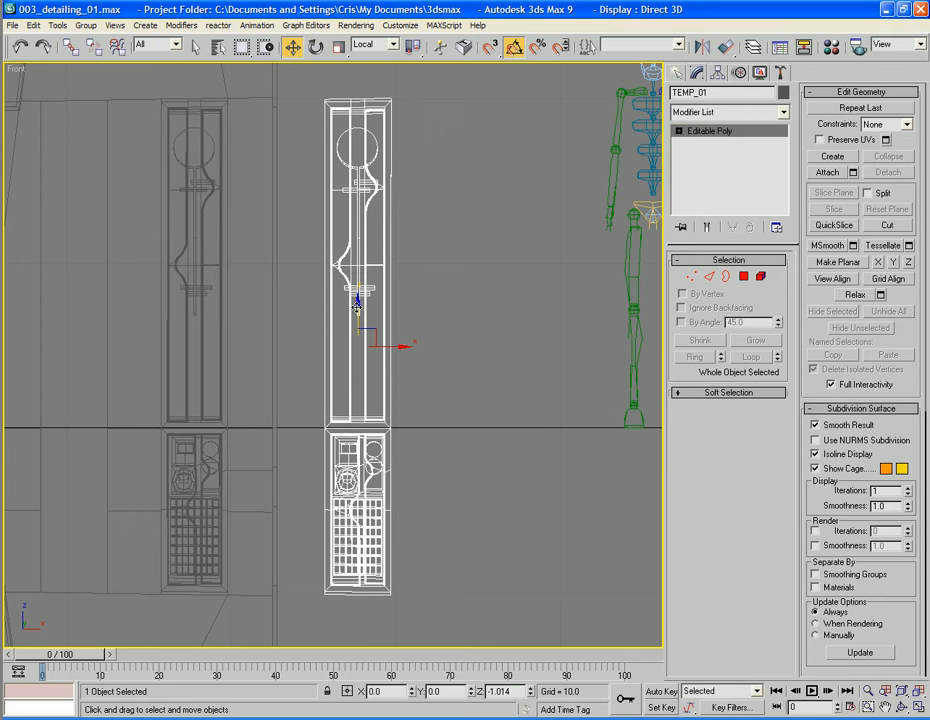
{"action": "left_click_drag", "start_coordinate": [407, 345], "coordinate": [241, 347]}
{"action": "middle_click_drag", "start_coordinate": [277, 382], "coordinate": [450, 381]}
{"action": "scroll", "coordinate": [336, 388], "scroll_direction": "up", "scroll_amount": 3}
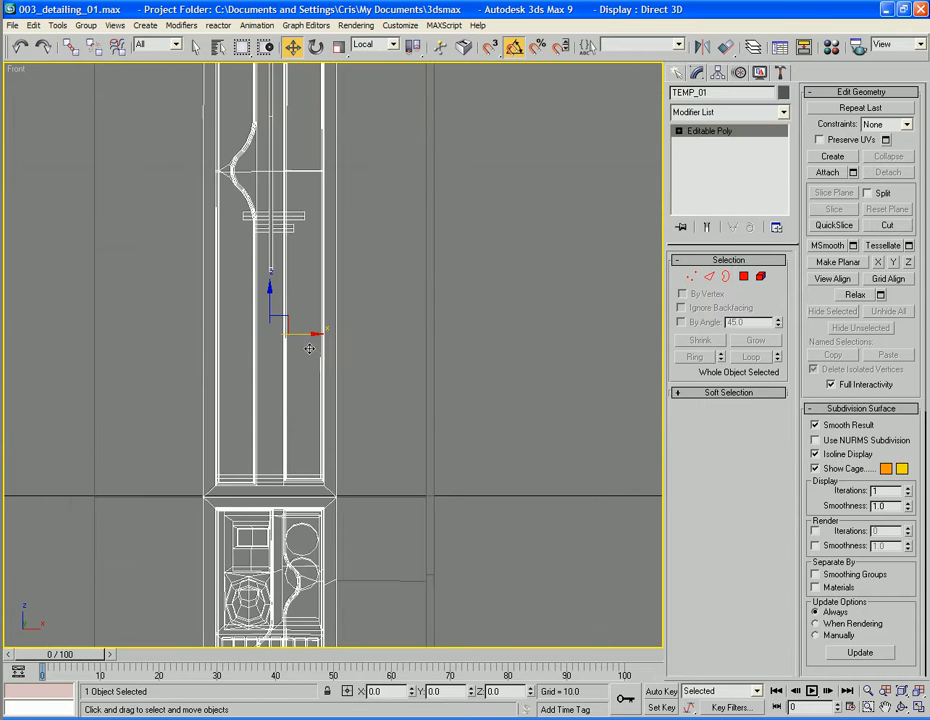
{"action": "left_click_drag", "start_coordinate": [310, 334], "coordinate": [298, 334]}
{"action": "middle_click_drag", "start_coordinate": [302, 447], "coordinate": [540, 440]}
{"action": "scroll", "coordinate": [311, 403], "scroll_direction": "up", "scroll_amount": 2}
{"action": "scroll", "coordinate": [324, 380], "scroll_direction": "down", "scroll_amount": 2}
{"action": "scroll", "coordinate": [540, 440], "scroll_direction": "down", "scroll_amount": 1}
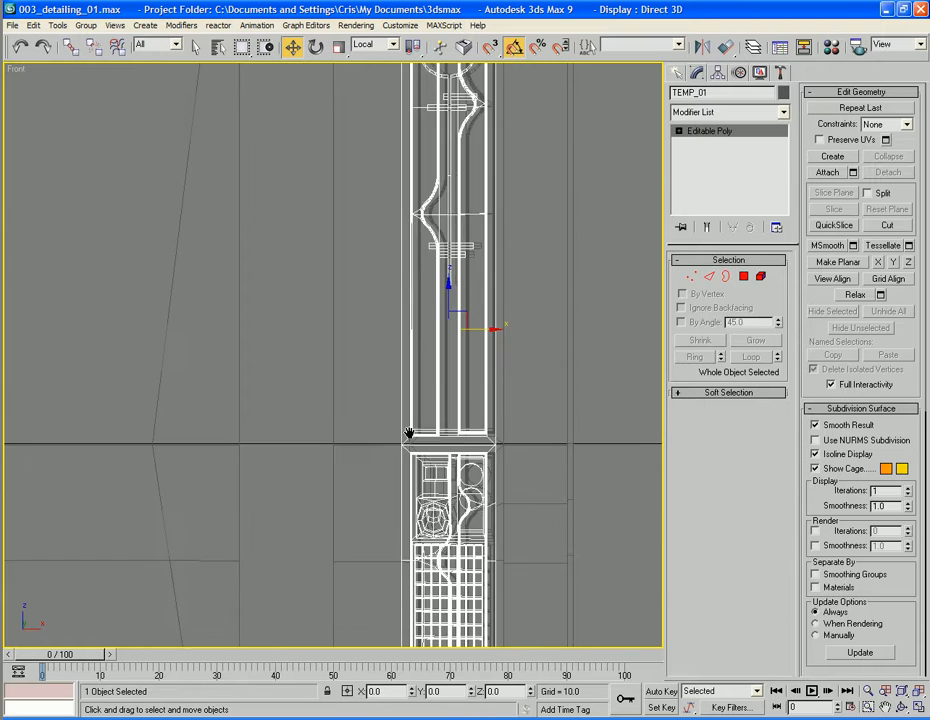
Move TEMP_01 about -6.99 units along X, over the empty opening beside the existing detailed panel.
{"action": "middle_click_drag", "start_coordinate": [409, 433], "coordinate": [449, 445]}
{"action": "left_click_drag", "start_coordinate": [535, 341], "coordinate": [374, 344], "text": "shift"}
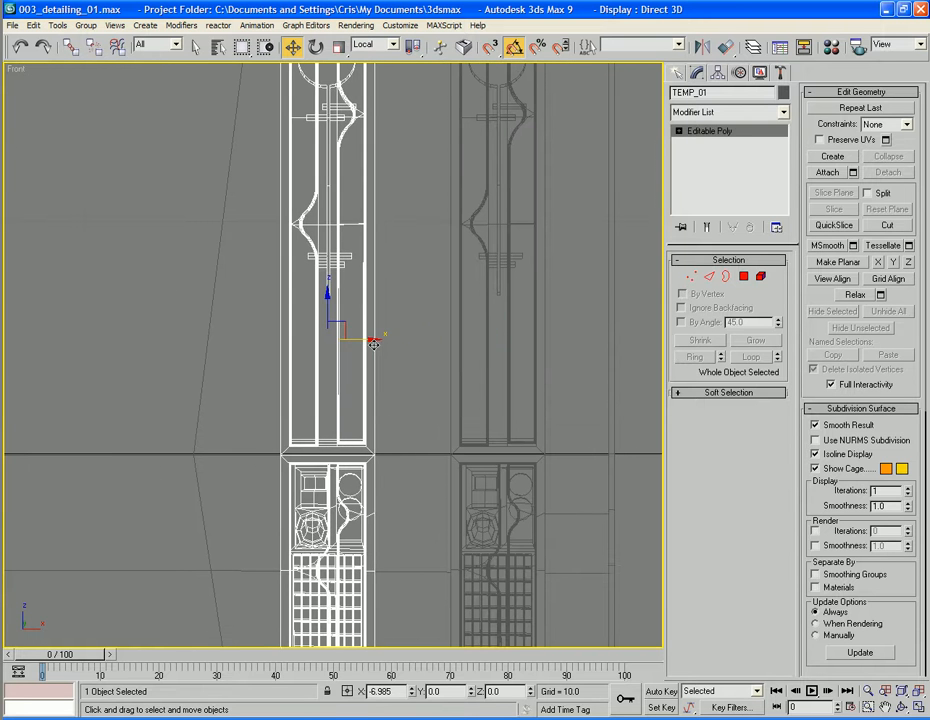
{"action": "scroll", "coordinate": [374, 344], "scroll_direction": "down", "scroll_amount": 4}
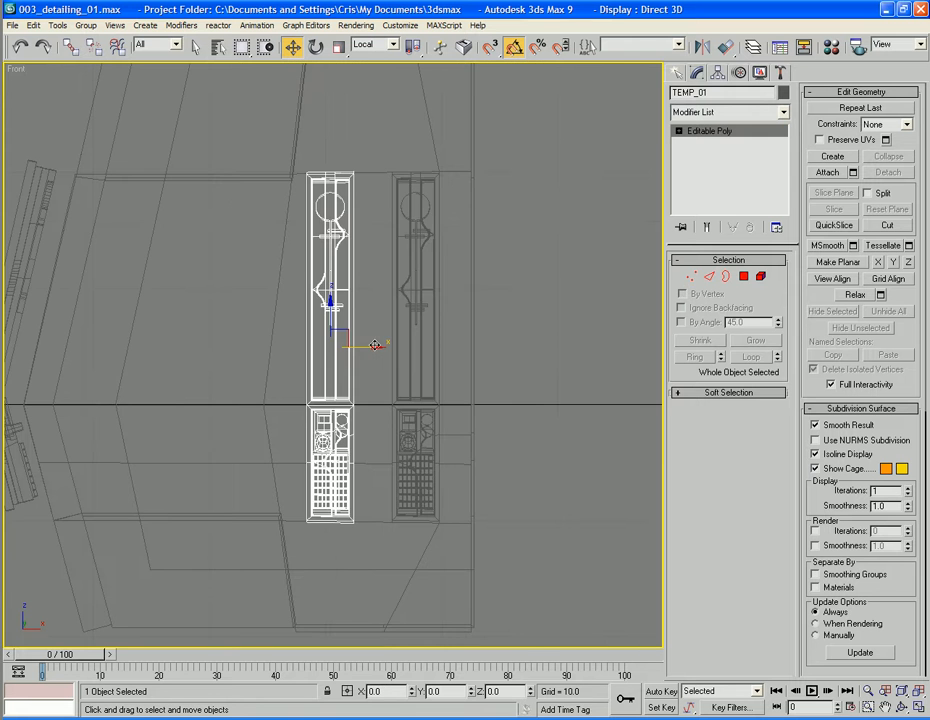
In the Right view, move TEMP_01 about 15.6 units along Y into the corner wall and switch the display to wireframe.
{"action": "key", "text": "p"}
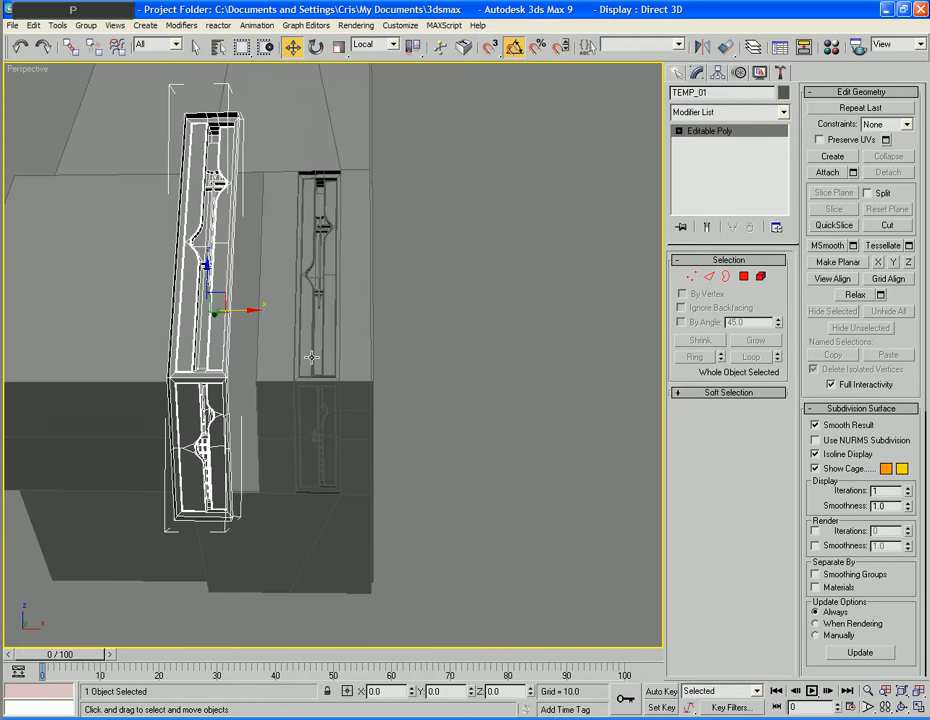
{"action": "mouse_move", "coordinate": [376, 351]}
{"action": "middle_mouse_down", "text": "alt"}
{"action": "mouse_move", "coordinate": [255, 383]}
{"action": "mouse_move", "coordinate": [210, 365]}
{"action": "middle_mouse_up", "text": "alt"}
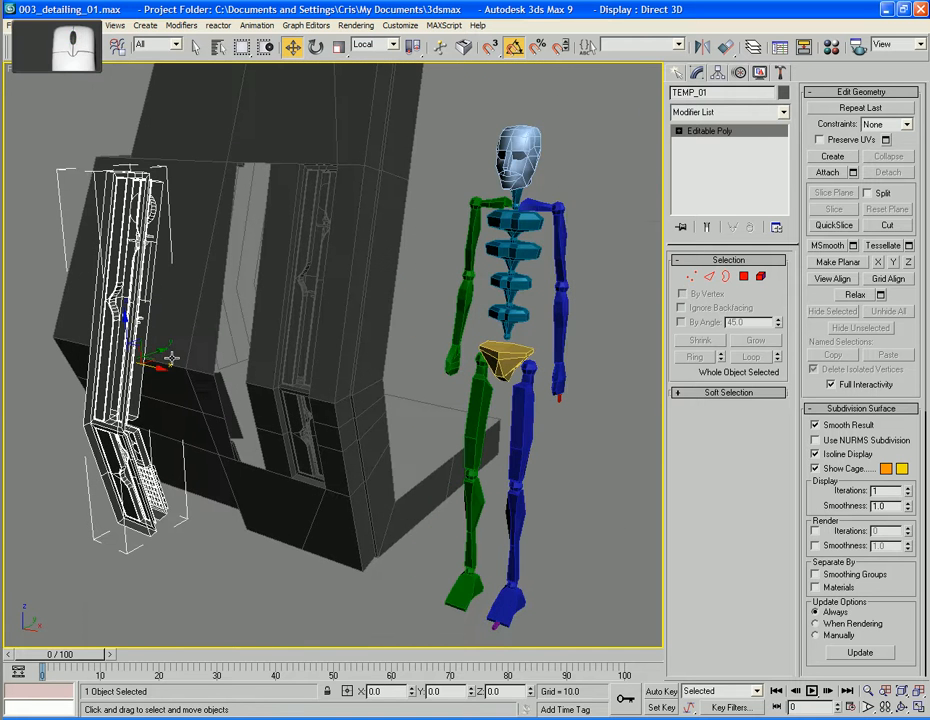
{"action": "key", "text": "r"}
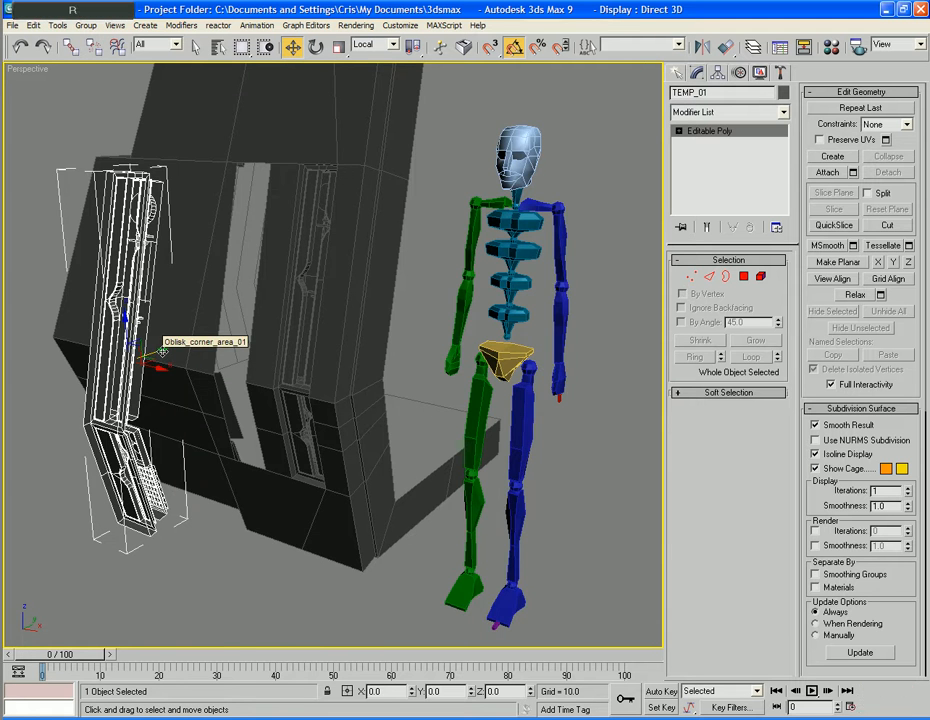
{"action": "middle_click_drag", "start_coordinate": [373, 368], "coordinate": [341, 390]}
{"action": "scroll", "coordinate": [341, 390], "scroll_direction": "up", "scroll_amount": 5}
{"action": "scroll", "coordinate": [446, 398], "scroll_direction": "up", "scroll_amount": 5}
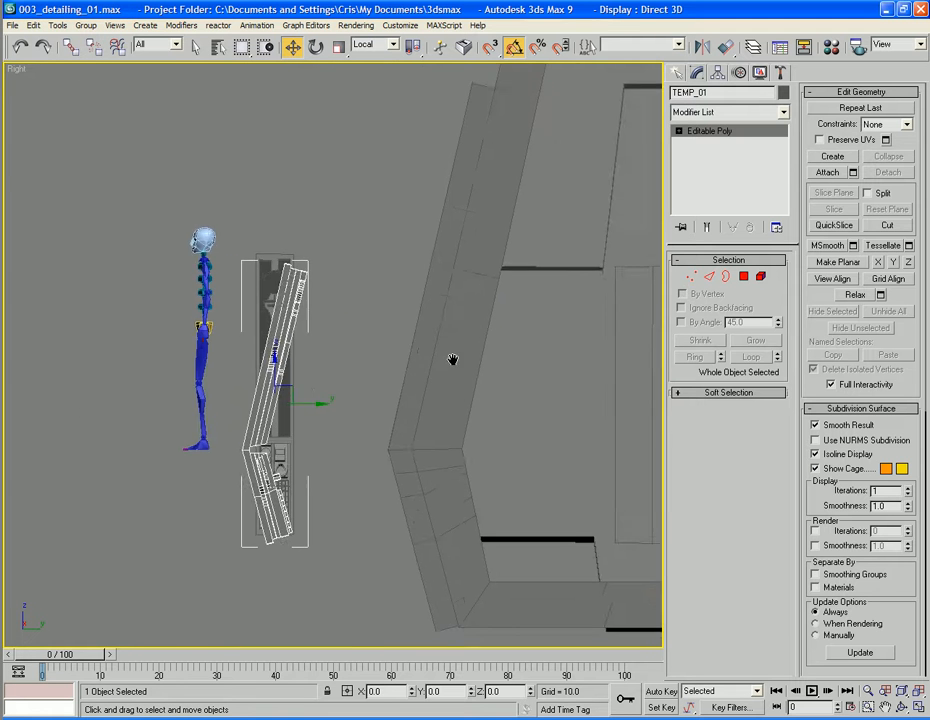
{"action": "middle_click_drag", "start_coordinate": [439, 381], "coordinate": [344, 365]}
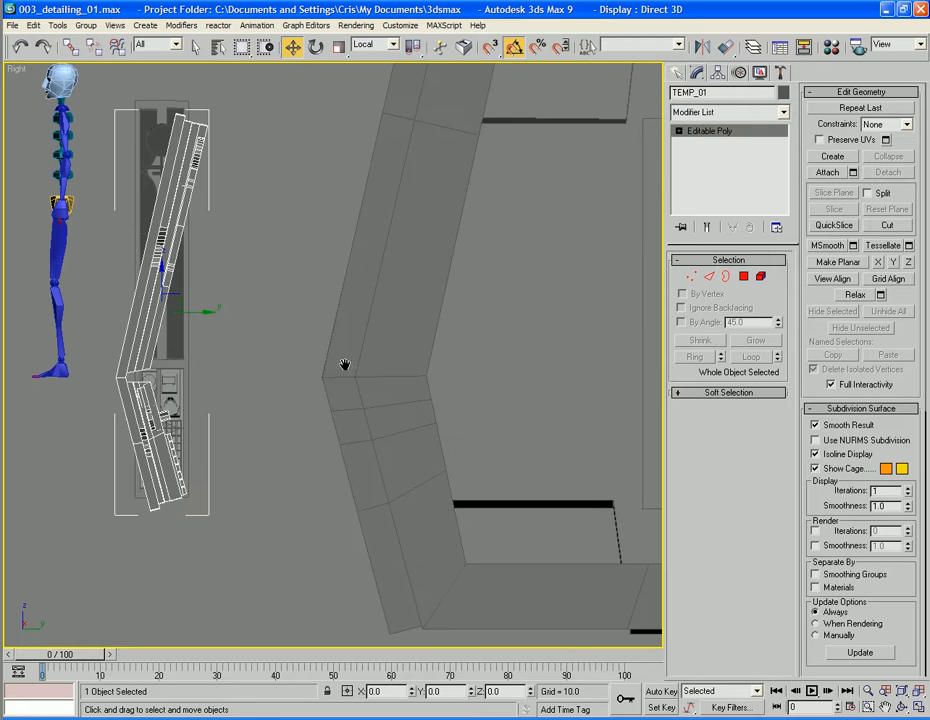
{"action": "mouse_move", "coordinate": [205, 311]}
{"action": "left_mouse_down"}
{"action": "mouse_move", "coordinate": [378, 311]}
{"action": "mouse_move", "coordinate": [410, 331]}
{"action": "left_mouse_up"}
{"action": "key", "text": "F3"}
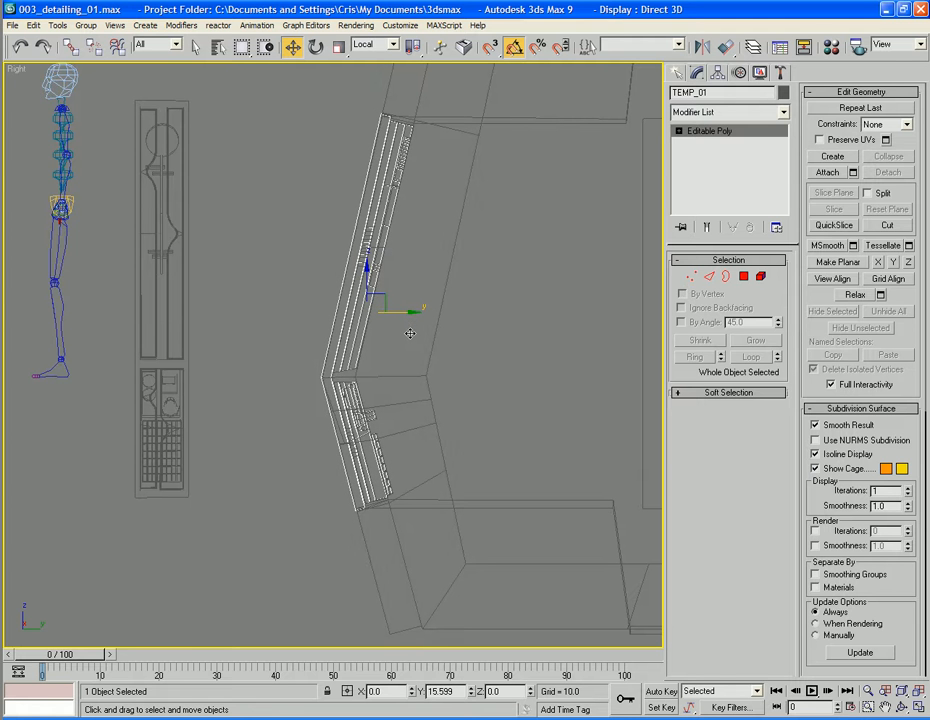
Fine-tune TEMP_01 by about 0.06 units along Y to line its outer edge up with the corner wall.
{"action": "middle_click_drag", "start_coordinate": [438, 263], "coordinate": [415, 309]}
{"action": "scroll", "coordinate": [415, 309], "scroll_direction": "up", "scroll_amount": 5}
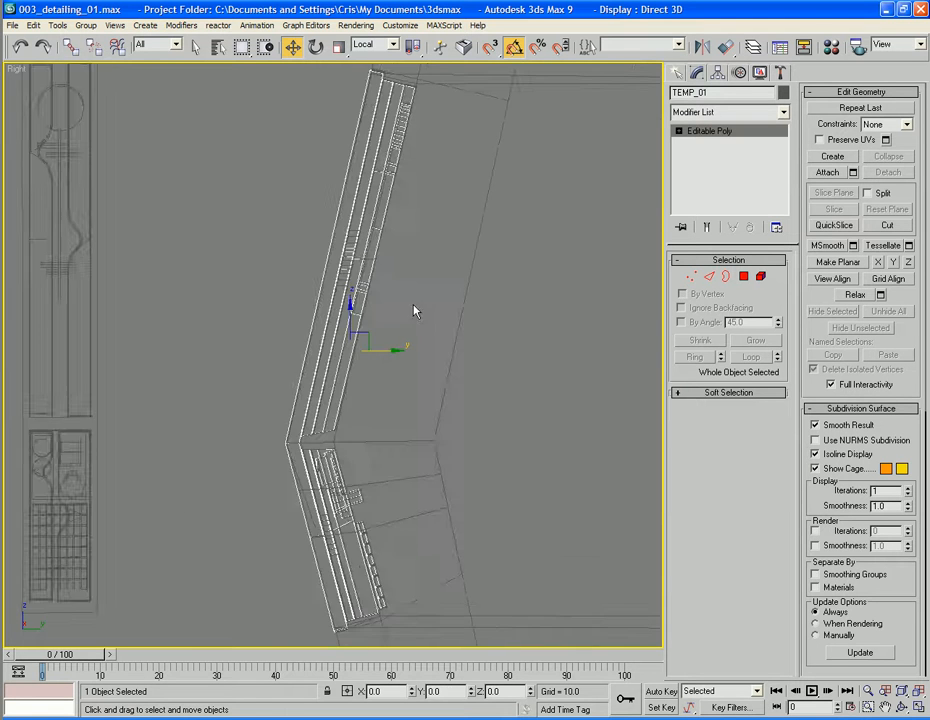
{"action": "middle_click_drag", "start_coordinate": [435, 211], "coordinate": [332, 320]}
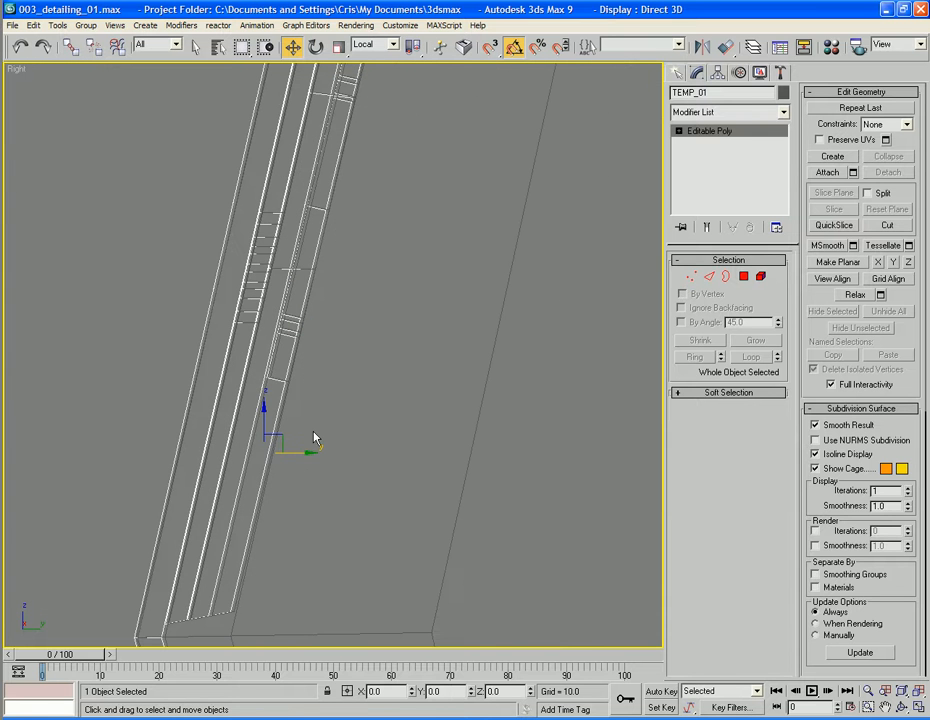
{"action": "left_click_drag", "start_coordinate": [309, 453], "coordinate": [311, 453]}
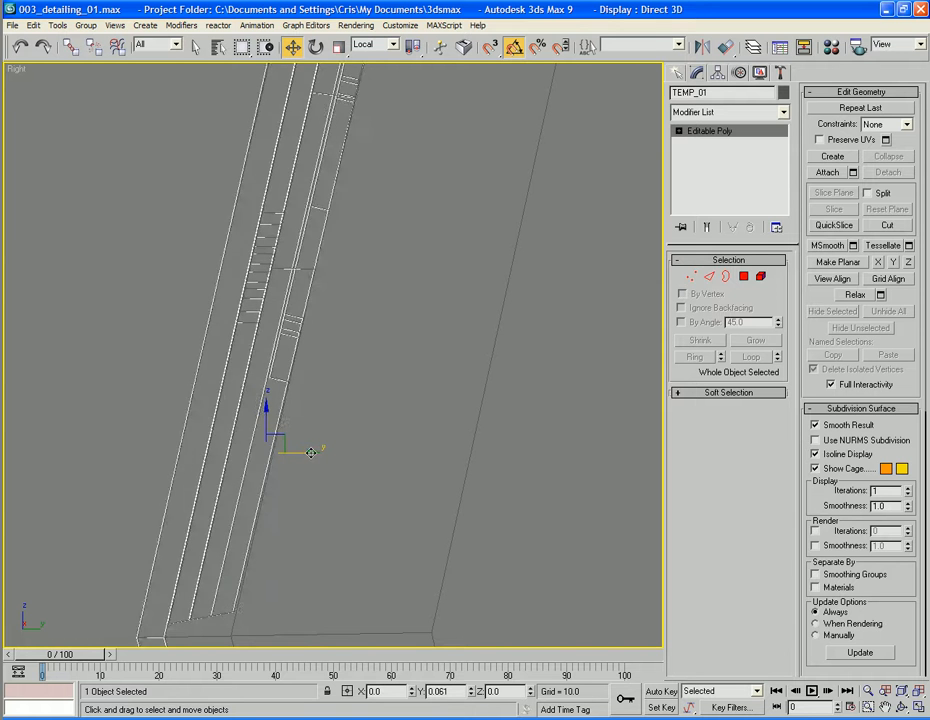
{"action": "middle_click_drag", "start_coordinate": [376, 328], "coordinate": [319, 557]}
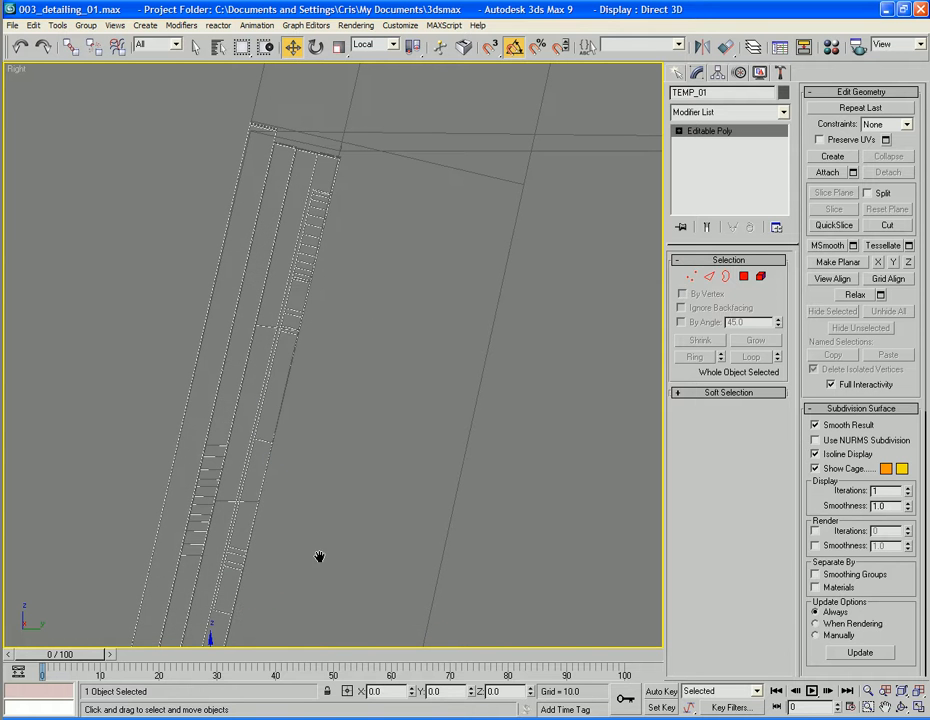
Frame TEMP_01 in the Perspective view, inspect its fit beside the existing detailed panel and clear the selection.
{"action": "key", "text": "p"}
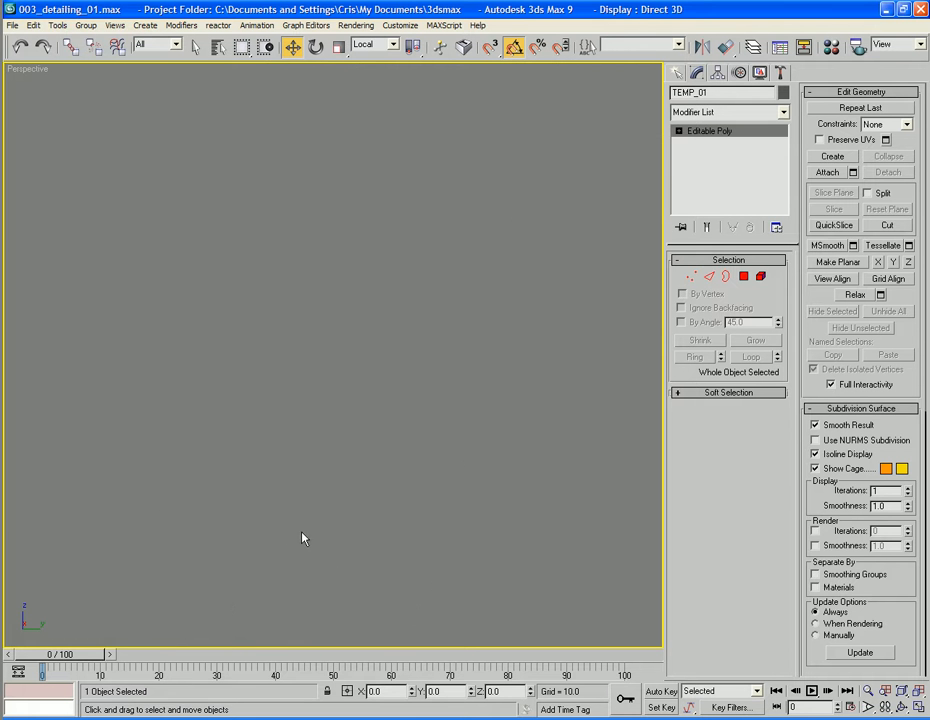
{"action": "key", "text": "z"}
{"action": "middle_click_drag", "start_coordinate": [279, 531], "coordinate": [390, 448], "text": "alt"}
{"action": "scroll", "coordinate": [390, 448], "scroll_direction": "up", "scroll_amount": 5}
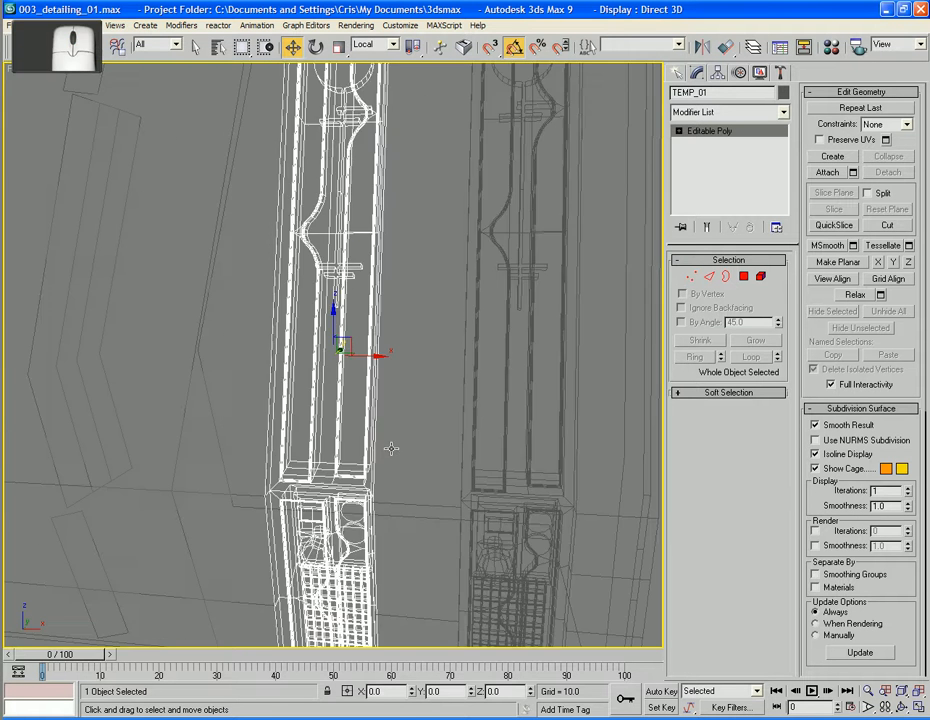
{"action": "scroll", "coordinate": [391, 449], "scroll_direction": "down", "scroll_amount": 3}
{"action": "scroll", "coordinate": [391, 448], "scroll_direction": "down", "scroll_amount": 3}
{"action": "left_click", "coordinate": [496, 438]}
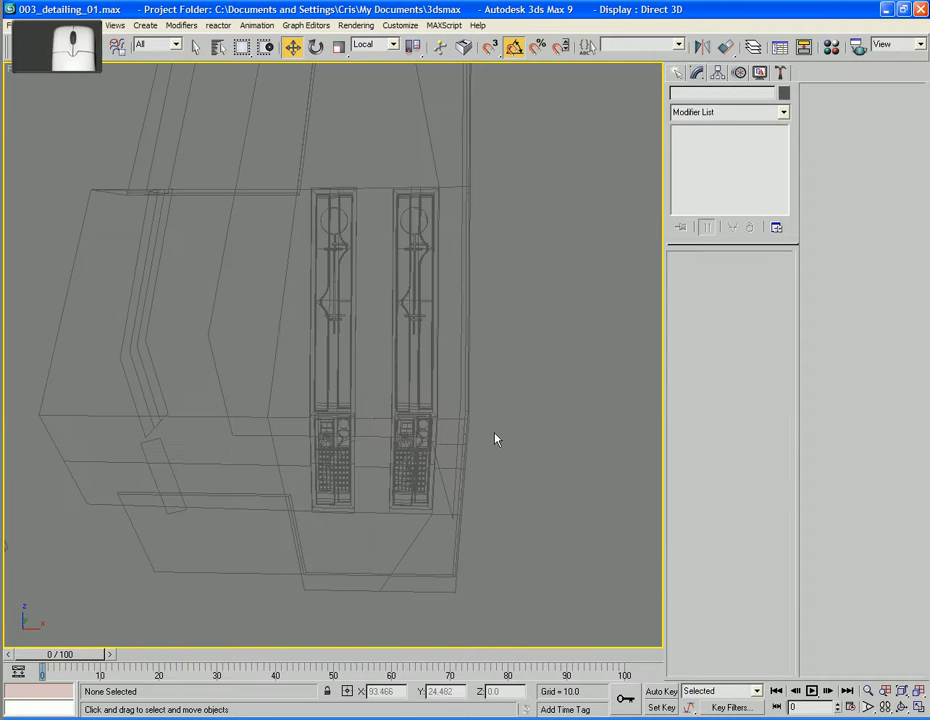
Attach the TEMP_01 panel to the Oblisk_corner_area_01 object.
{"action": "left_click", "coordinate": [373, 416]}
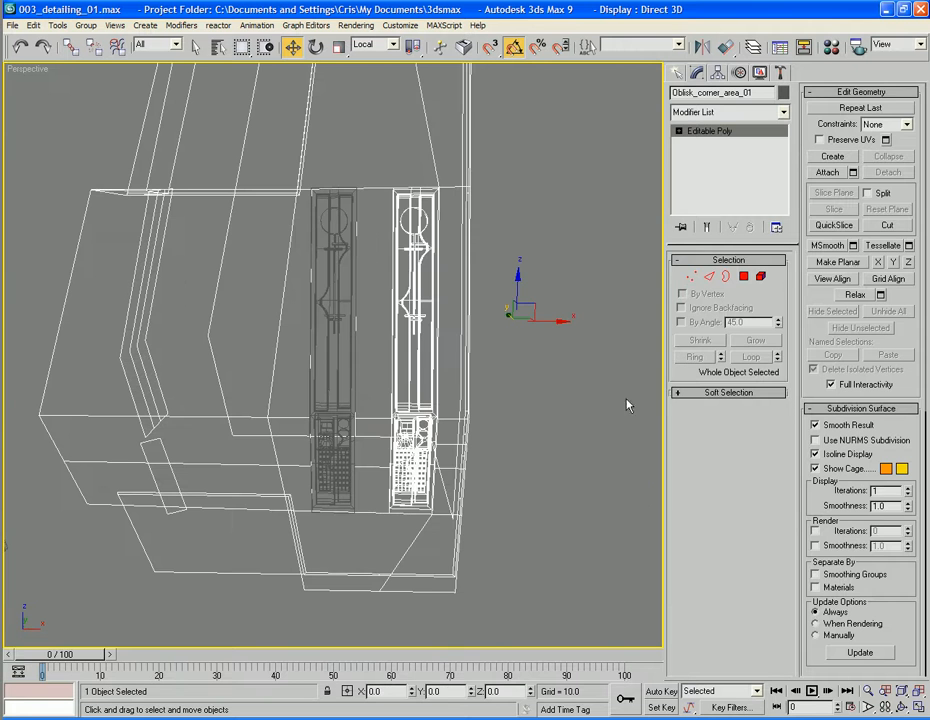
{"action": "left_click", "coordinate": [830, 172]}
{"action": "left_click", "coordinate": [333, 260]}
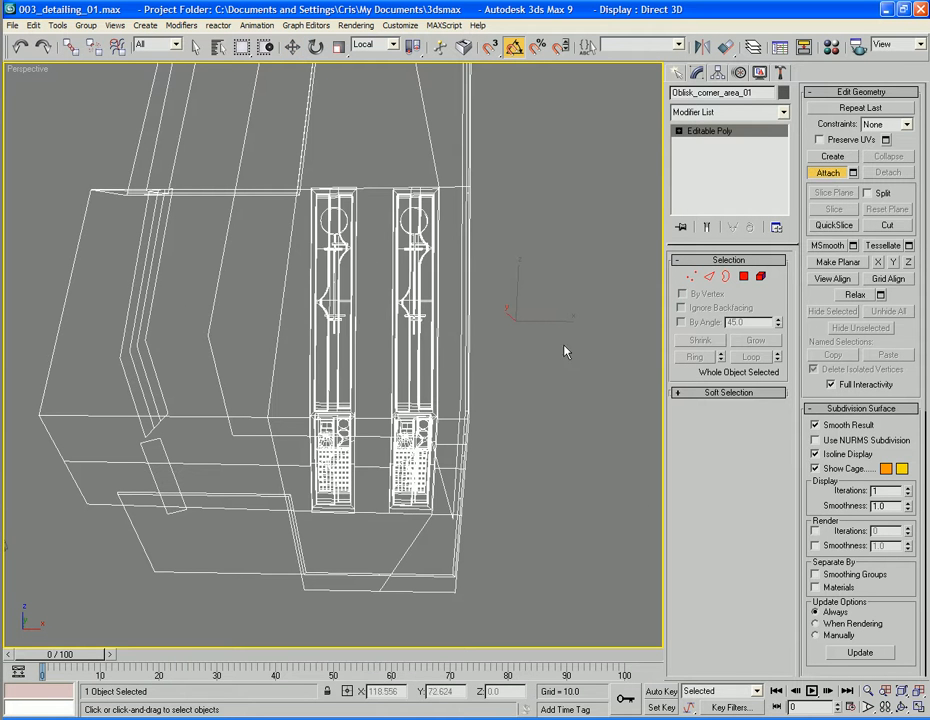
Weld all vertices of the newly attached panel to the surrounding corner wall with a weld threshold of 0.02.
{"action": "left_click", "coordinate": [691, 276]}
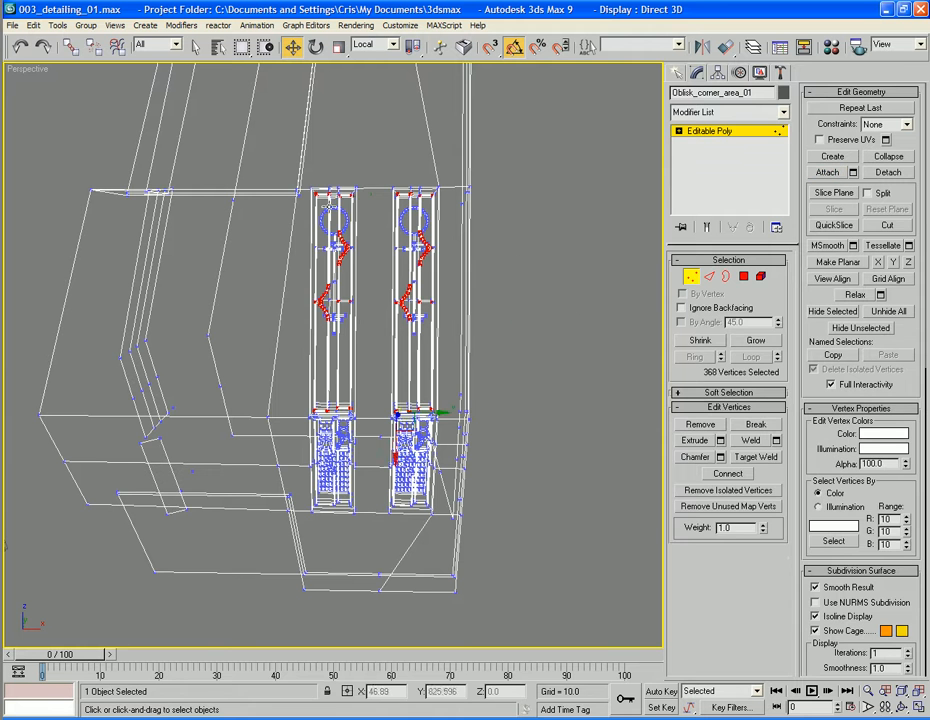
{"action": "left_click_drag", "start_coordinate": [372, 172], "coordinate": [305, 544]}
{"action": "left_click", "coordinate": [775, 441]}
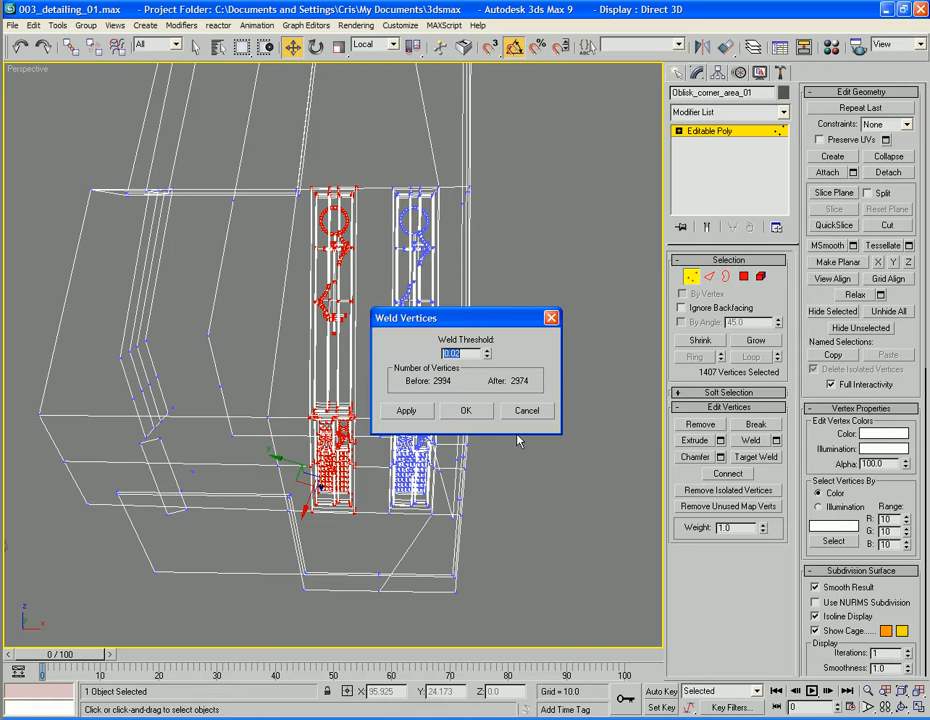
{"action": "left_click", "coordinate": [466, 411]}
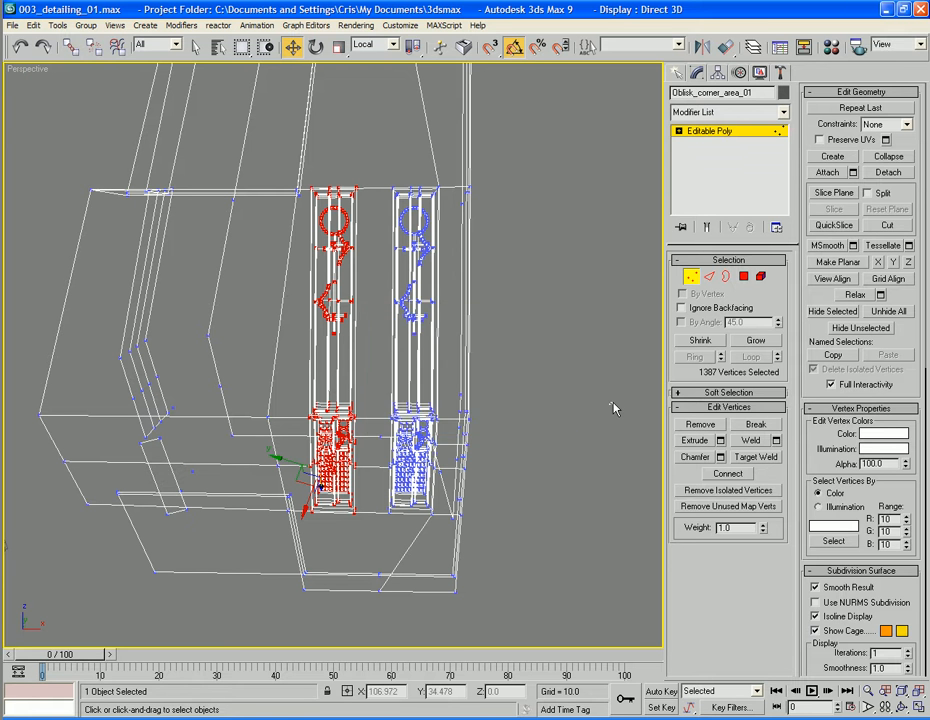
Clear the vertex selection and select the attached panel at element level to check whether it is joined to the corner wall.
{"action": "left_click", "coordinate": [614, 407]}
{"action": "left_click", "coordinate": [764, 273]}
{"action": "left_click", "coordinate": [320, 349]}
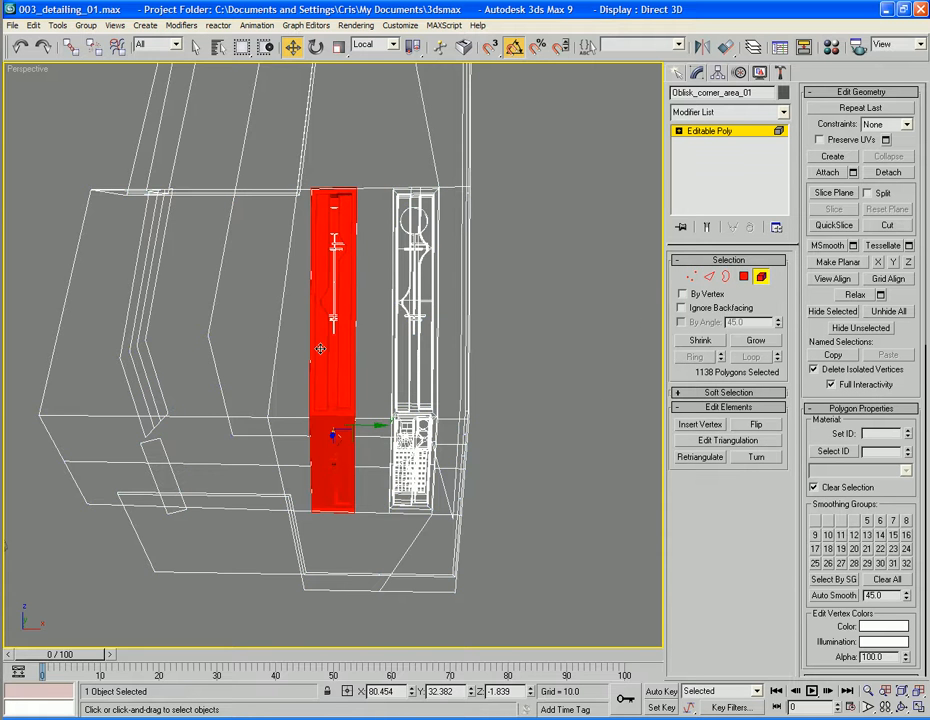
Undo the last element selections on Oblisk_corner_area_01 and clear the selection.
{"action": "left_click", "coordinate": [295, 349]}
{"action": "left_click", "coordinate": [314, 349]}
{"action": "mouse_move", "coordinate": [312, 349]}
{"action": "middle_mouse_down", "text": "alt"}
{"action": "mouse_move", "coordinate": [285, 352]}
{"action": "mouse_move", "coordinate": [316, 357]}
{"action": "middle_mouse_up", "text": "alt"}
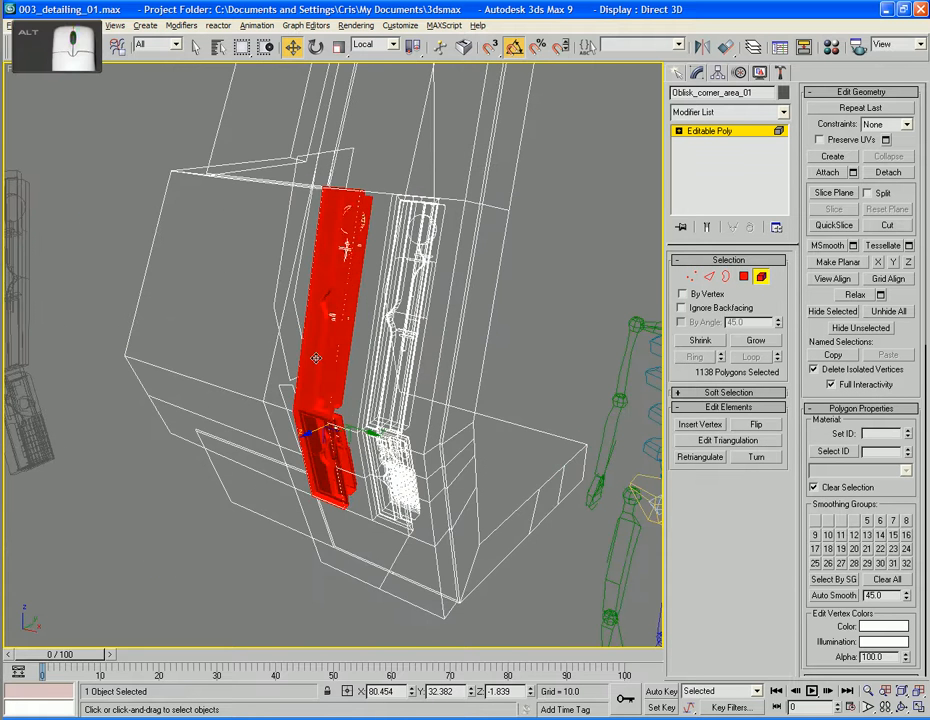
{"action": "key", "text": "ctrl+z"}
{"action": "key", "text": "ctrl+z"}
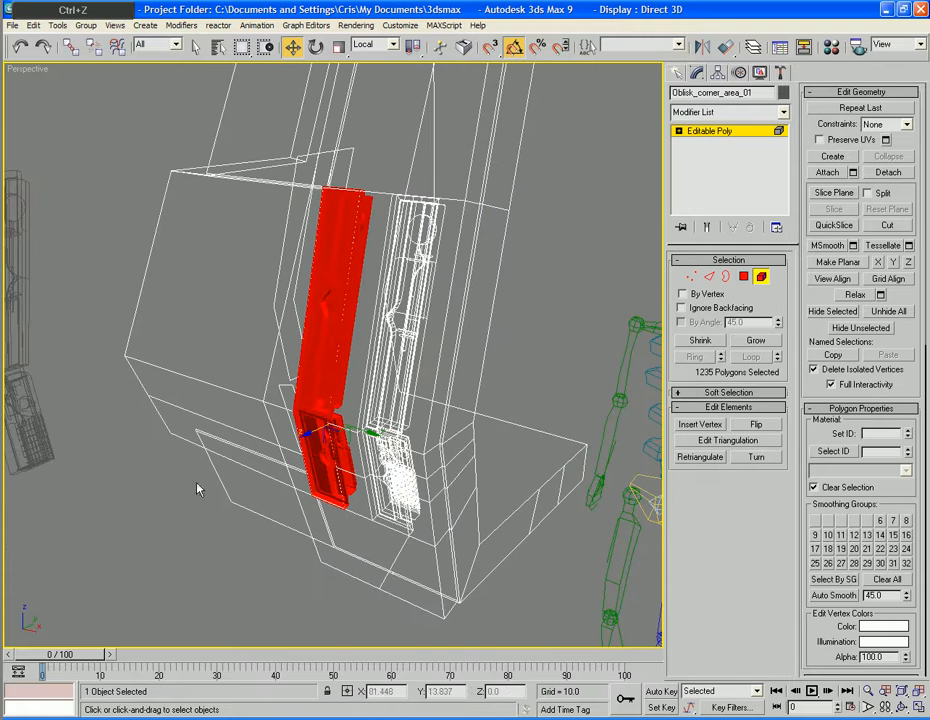
{"action": "left_click", "coordinate": [130, 561]}
Display the perspective view shaded with edged faces and examine the upper ends of the two inset panels.
{"action": "middle_click_drag", "start_coordinate": [130, 561], "coordinate": [291, 623], "text": "alt"}
{"action": "scroll", "coordinate": [243, 523], "scroll_direction": "up", "scroll_amount": 3}
{"action": "key", "text": "F4"}
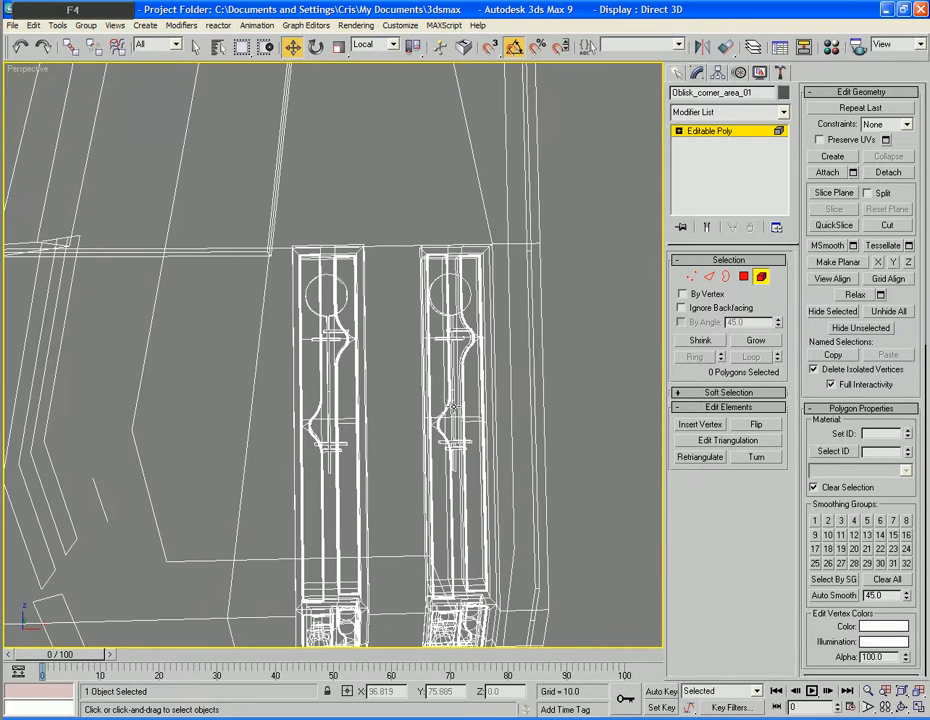
{"action": "key", "text": "F3"}
{"action": "key", "text": "F4"}
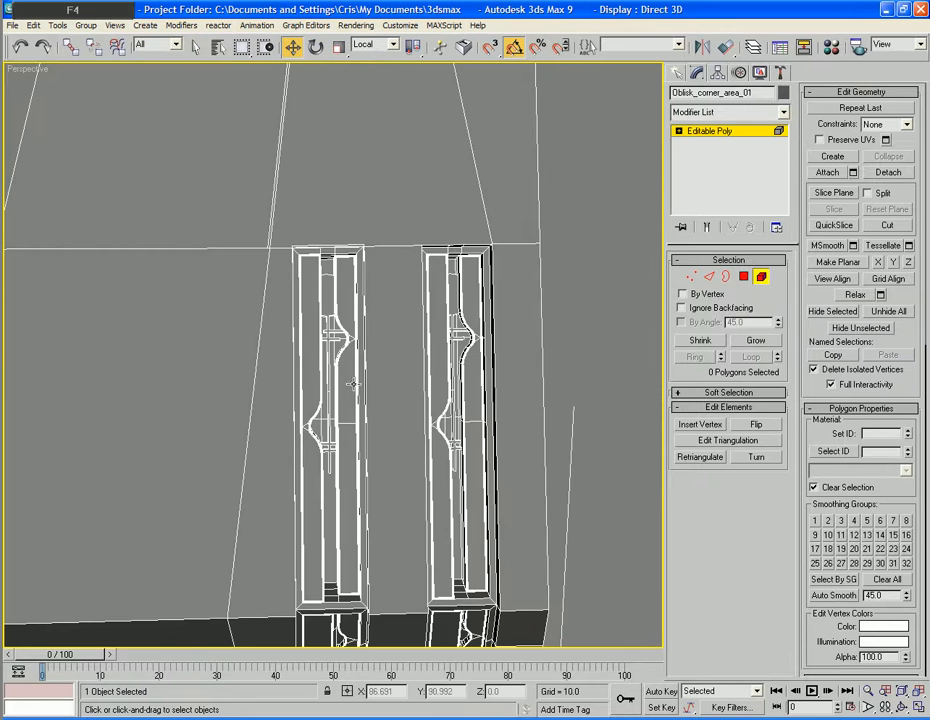
{"action": "middle_click_drag", "start_coordinate": [360, 352], "coordinate": [378, 379], "text": "alt"}
{"action": "scroll", "coordinate": [362, 346], "scroll_direction": "up", "scroll_amount": 4}
{"action": "middle_click_drag", "start_coordinate": [407, 247], "coordinate": [409, 303]}
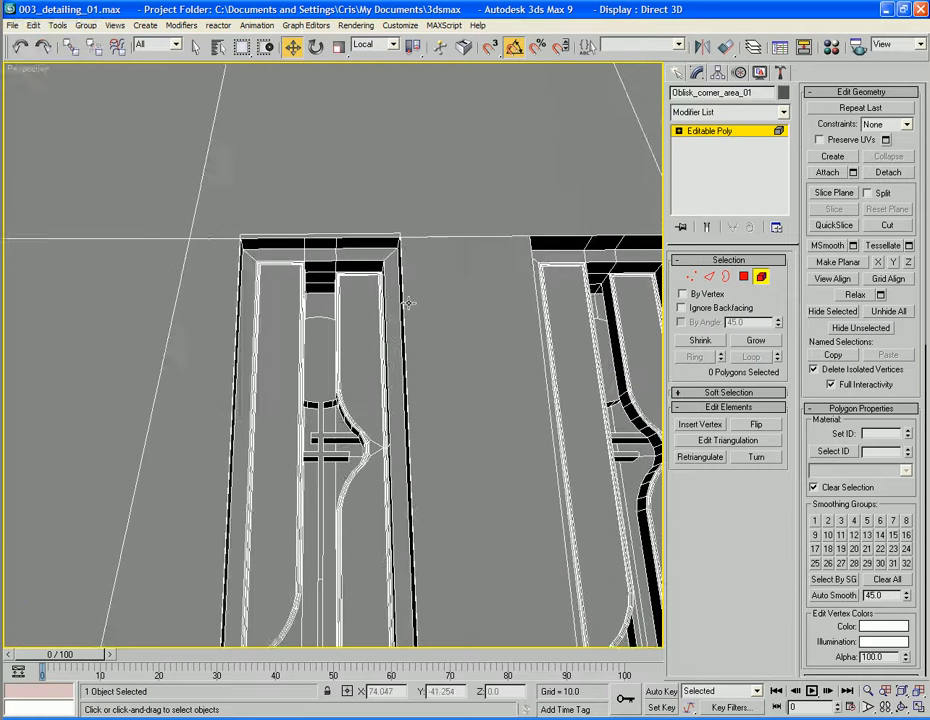
{"action": "scroll", "coordinate": [409, 302], "scroll_direction": "up", "scroll_amount": 2}
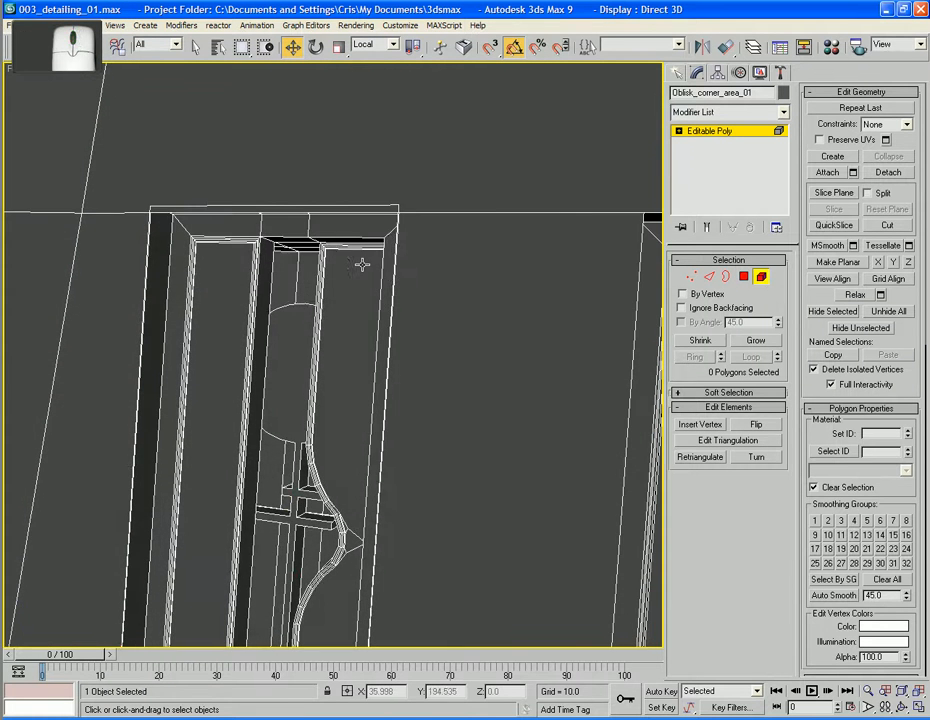
Exit element editing and undo the attachment of the left inset panel to Oblisk_corner_area_01.
{"action": "left_click", "coordinate": [361, 264]}
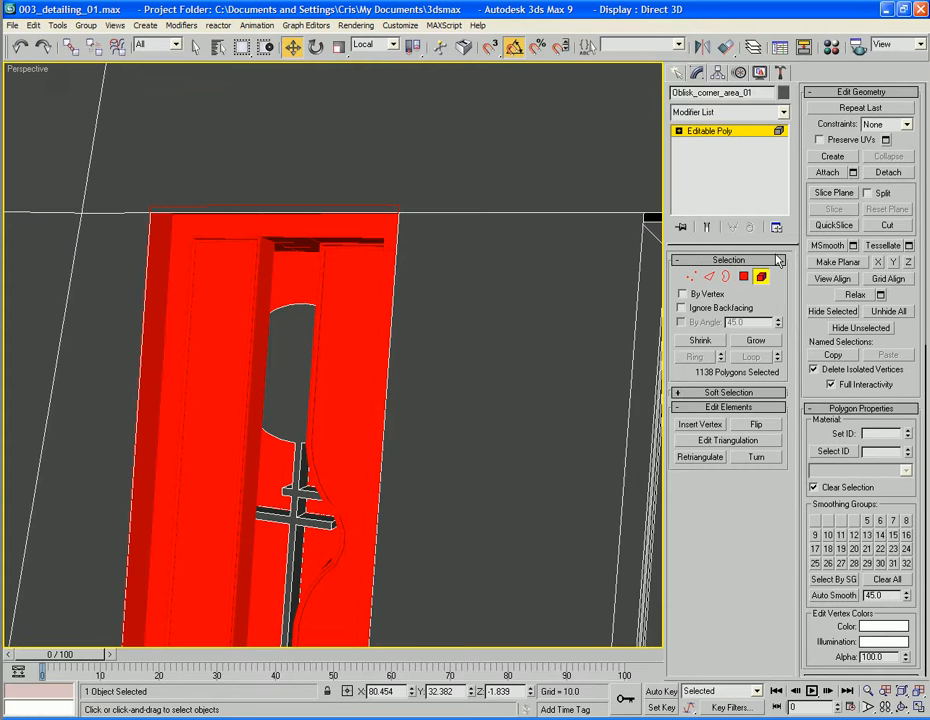
{"action": "scroll", "coordinate": [455, 360], "scroll_direction": "down", "scroll_amount": 5}
{"action": "middle_click_drag", "start_coordinate": [455, 360], "coordinate": [470, 349], "text": "alt"}
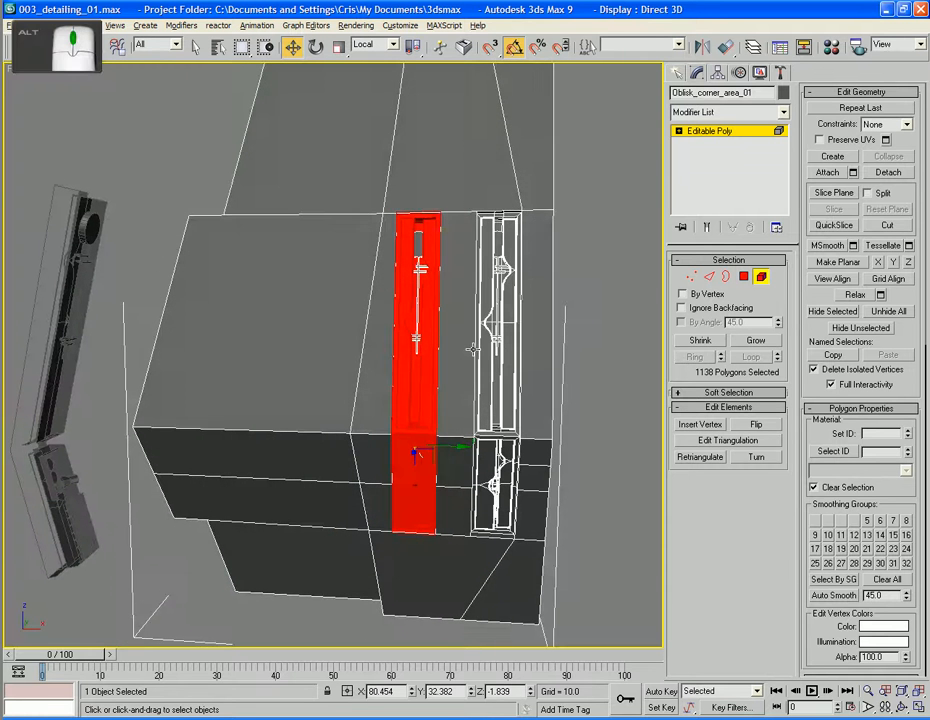
{"action": "left_click", "coordinate": [760, 276]}
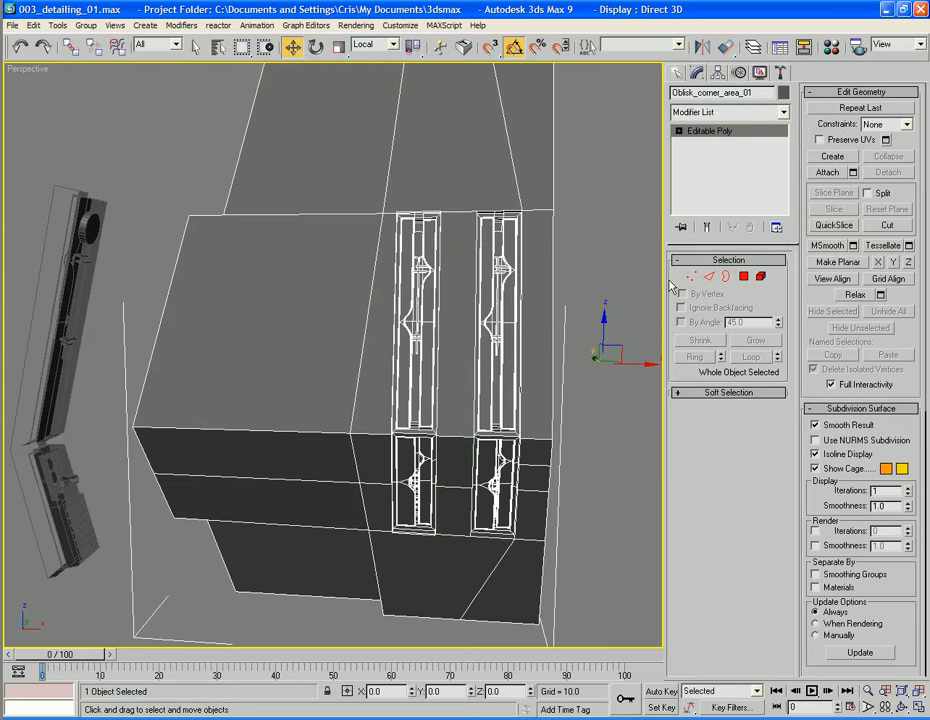
{"action": "key", "text": "ctrl+z"}
{"action": "key", "text": "ctrl+z"}
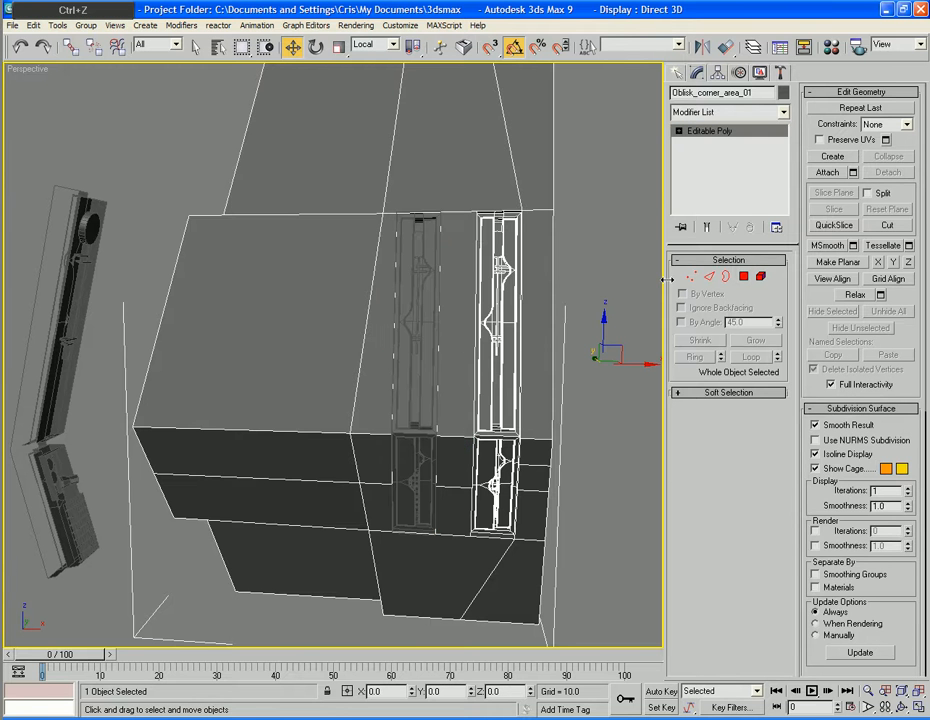
Select the separate inset panel TEMP_01 and nudge it slightly along its local Z axis within its opening.
{"action": "left_click", "coordinate": [411, 264]}
{"action": "scroll", "coordinate": [411, 264], "scroll_direction": "up", "scroll_amount": 4}
{"action": "middle_click_drag", "start_coordinate": [411, 264], "coordinate": [434, 351]}
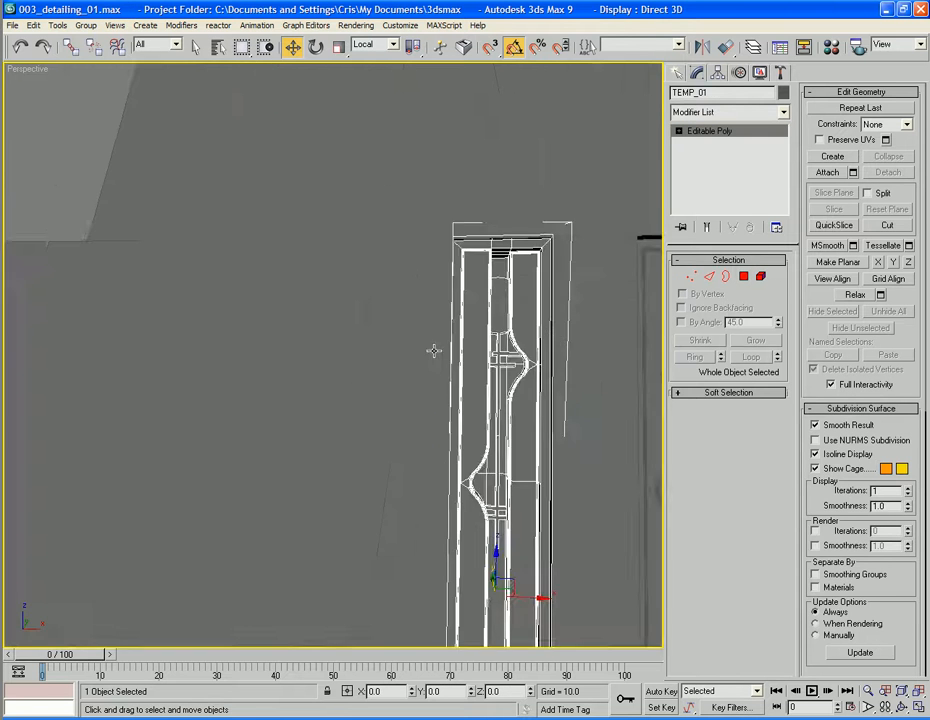
{"action": "middle_click_drag", "start_coordinate": [553, 341], "coordinate": [540, 442], "text": "alt"}
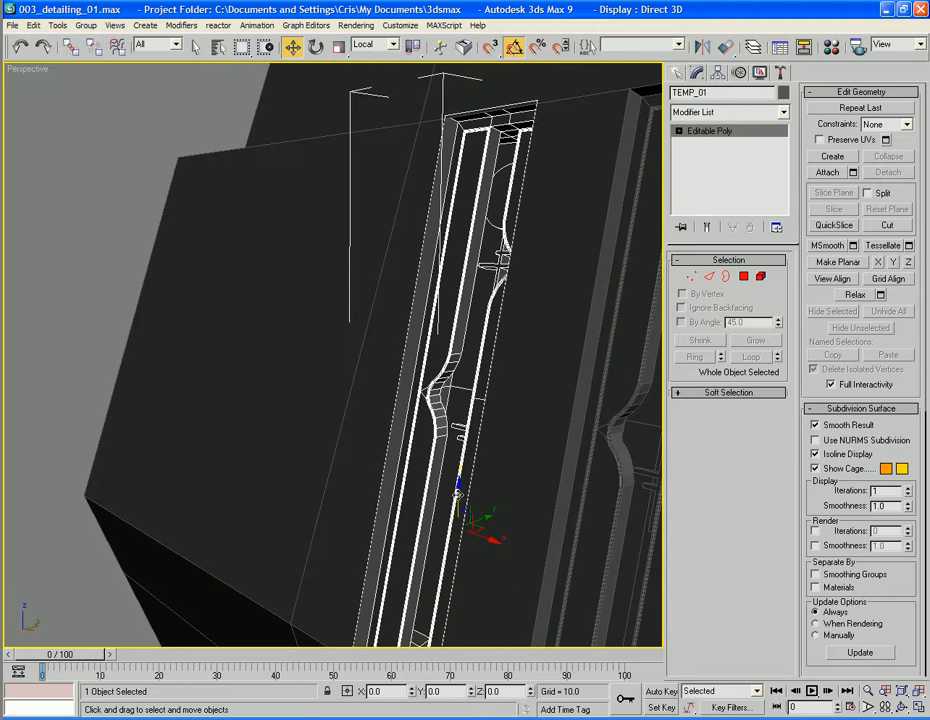
{"action": "left_click_drag", "start_coordinate": [457, 490], "coordinate": [485, 522]}
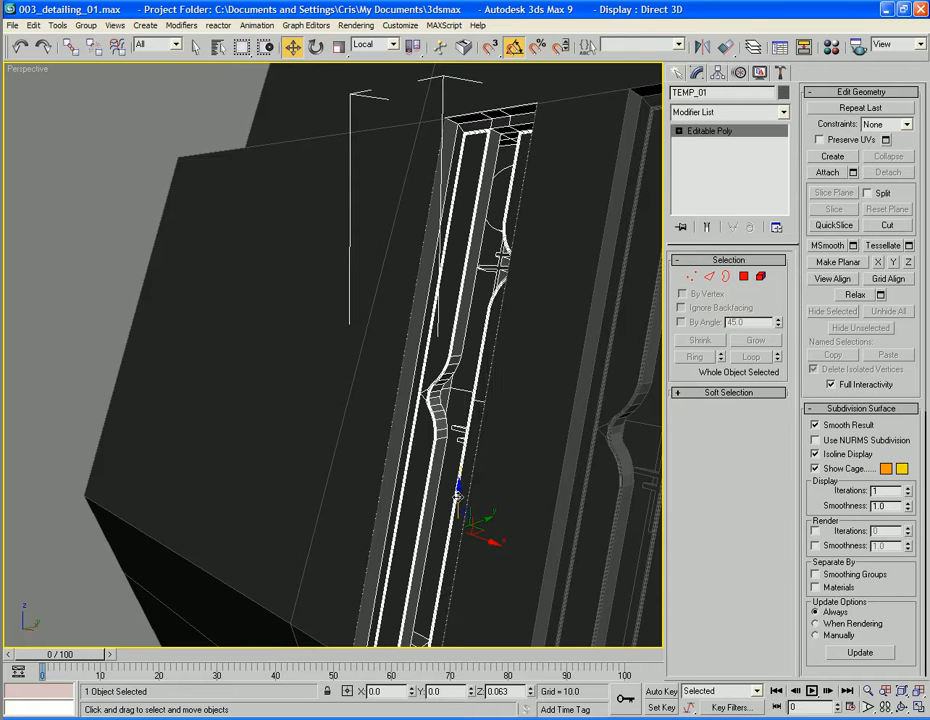
{"action": "left_click_drag", "start_coordinate": [457, 493], "coordinate": [457, 495]}
{"action": "middle_click_drag", "start_coordinate": [518, 491], "coordinate": [491, 511], "text": "alt"}
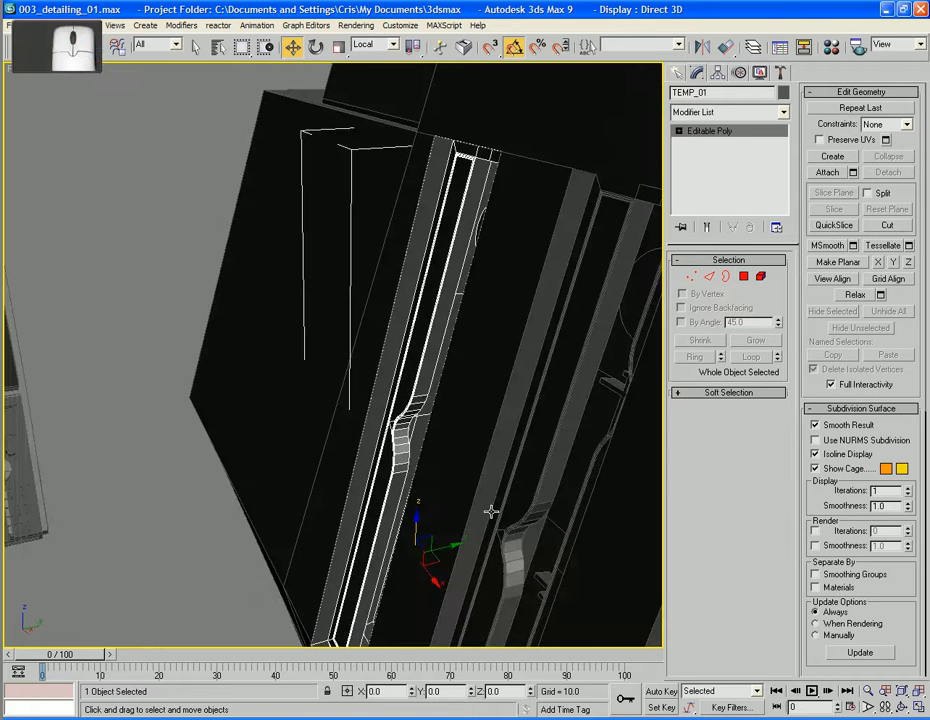
Reselect TEMP_01 and nudge it slightly along its local Y axis to fit the opening.
{"action": "left_click", "coordinate": [389, 485]}
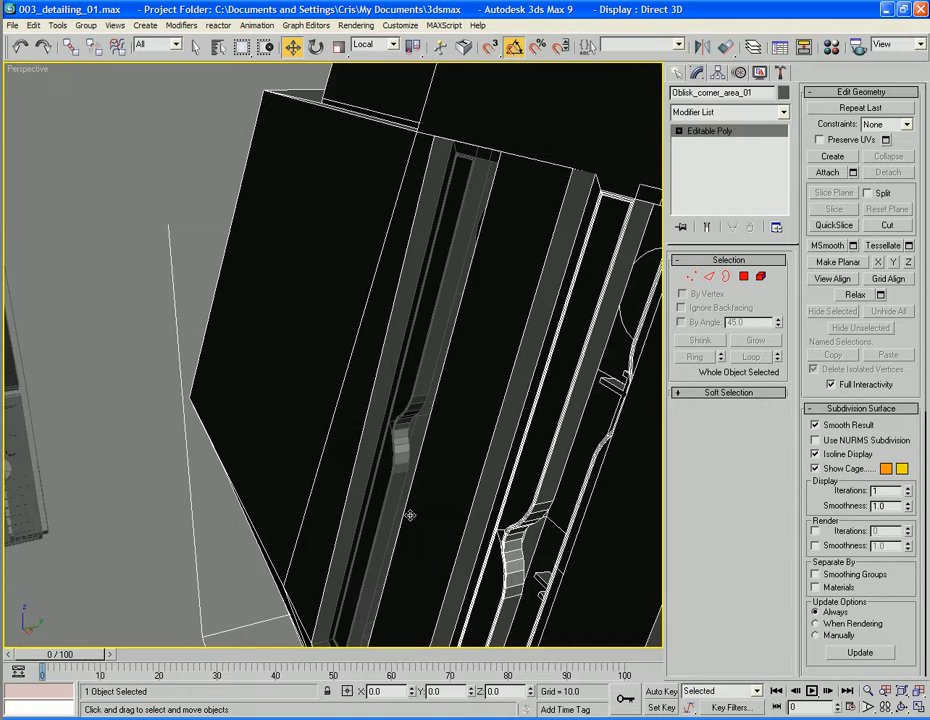
{"action": "left_click", "coordinate": [389, 485]}
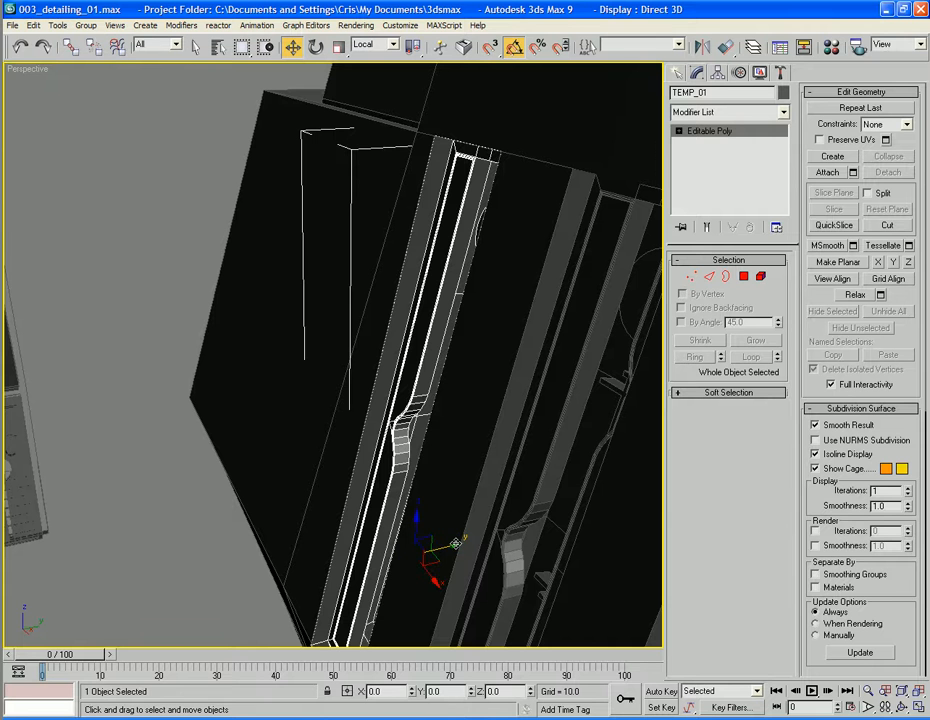
{"action": "left_click_drag", "start_coordinate": [455, 543], "coordinate": [455, 545]}
Copy TEMP_01 as TEMP_03 while rotating it -90 degrees about Z, and delete the older spare copy TEMP_02.
{"action": "key", "text": "e"}
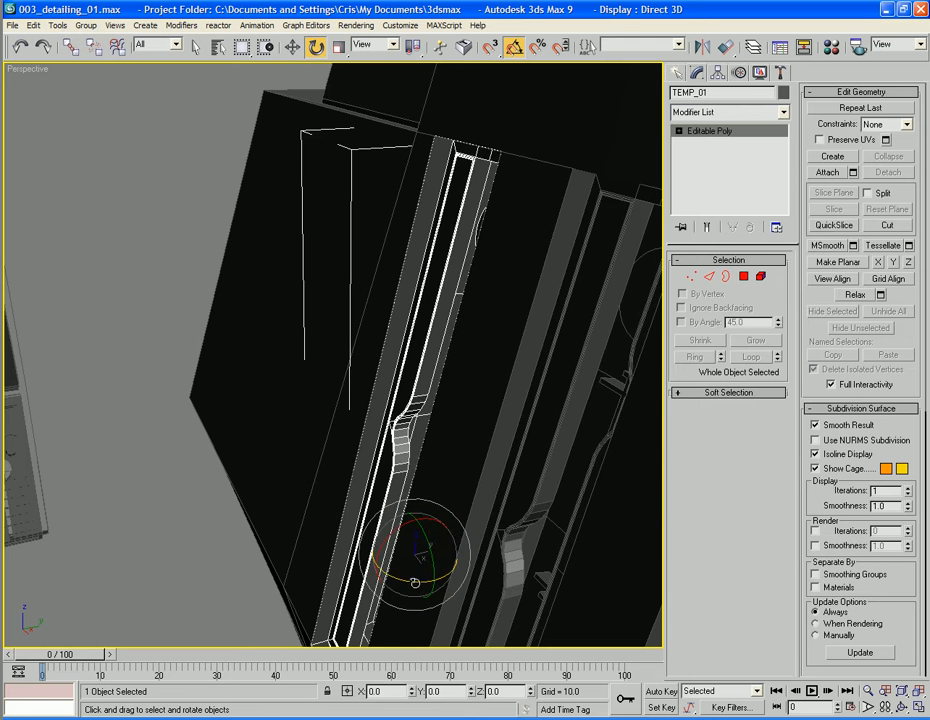
{"action": "left_click_drag", "start_coordinate": [415, 583], "coordinate": [383, 570], "text": "shift"}
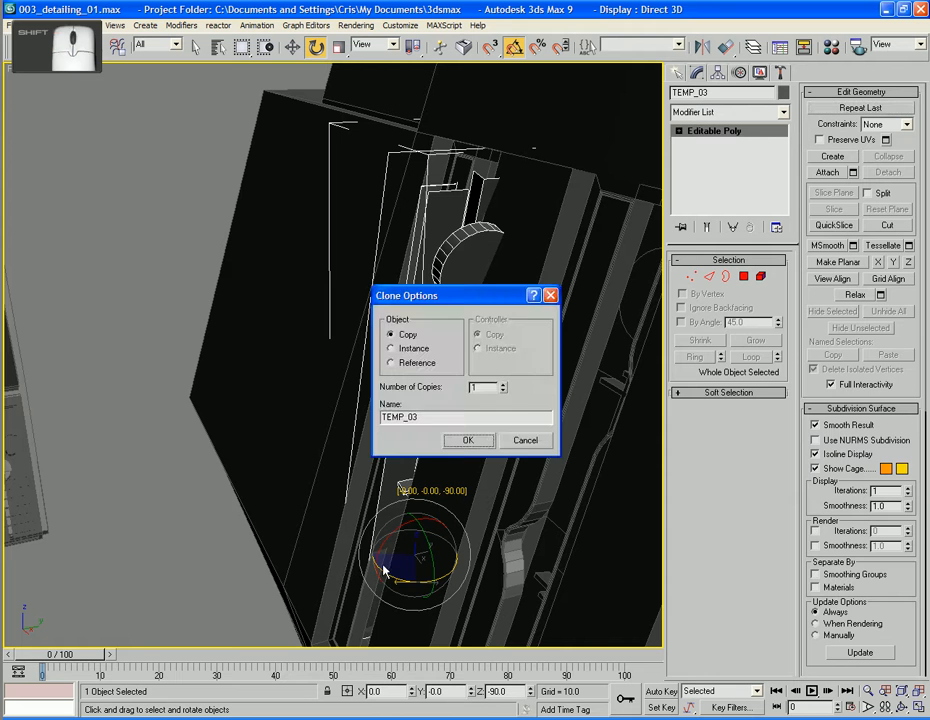
{"action": "left_click", "coordinate": [467, 440]}
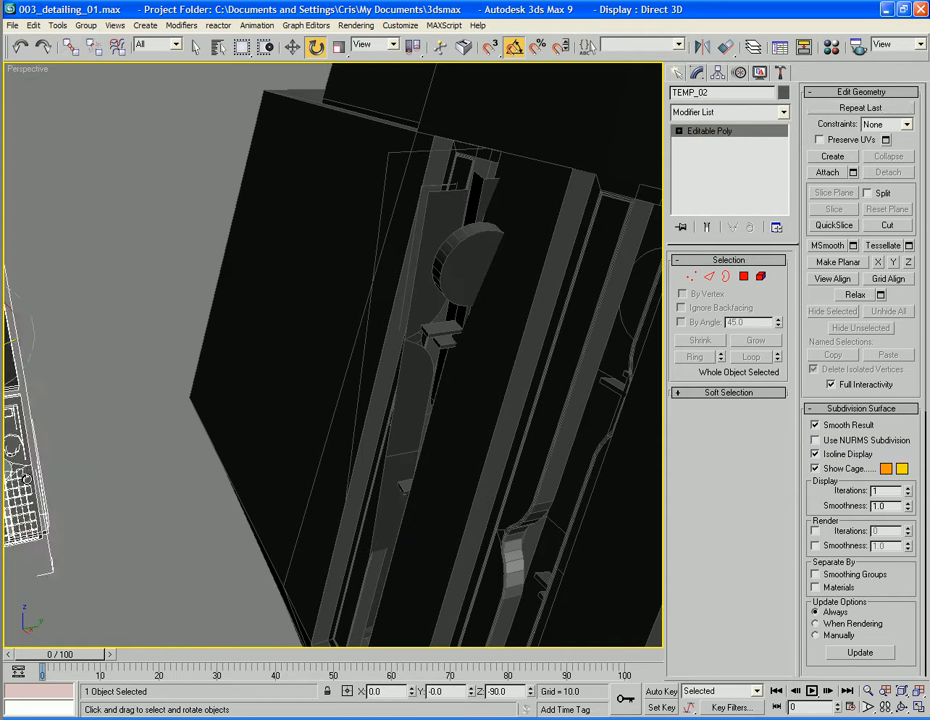
{"action": "key", "text": "Delete"}
Move the spare copy TEMP_03 away from the obelisk corner into the empty space beside it.
{"action": "left_click", "coordinate": [398, 500]}
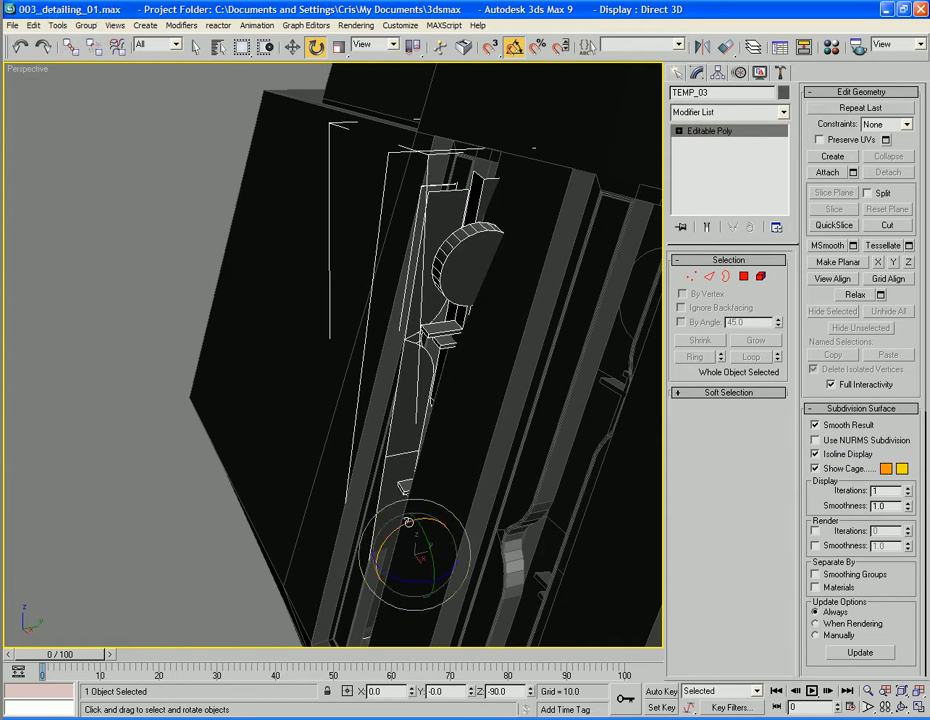
{"action": "key", "text": "w"}
{"action": "left_click_drag", "start_coordinate": [418, 535], "coordinate": [79, 370]}
{"action": "middle_click_drag", "start_coordinate": [257, 423], "coordinate": [341, 421], "text": "alt"}
Attach the inset panel TEMP_01 to Oblisk_corner_area_01.
{"action": "left_click", "coordinate": [477, 395]}
{"action": "scroll", "coordinate": [565, 376], "scroll_direction": "up", "scroll_amount": 3}
{"action": "middle_click_drag", "start_coordinate": [580, 250], "coordinate": [501, 413]}
{"action": "left_click", "coordinate": [633, 365]}
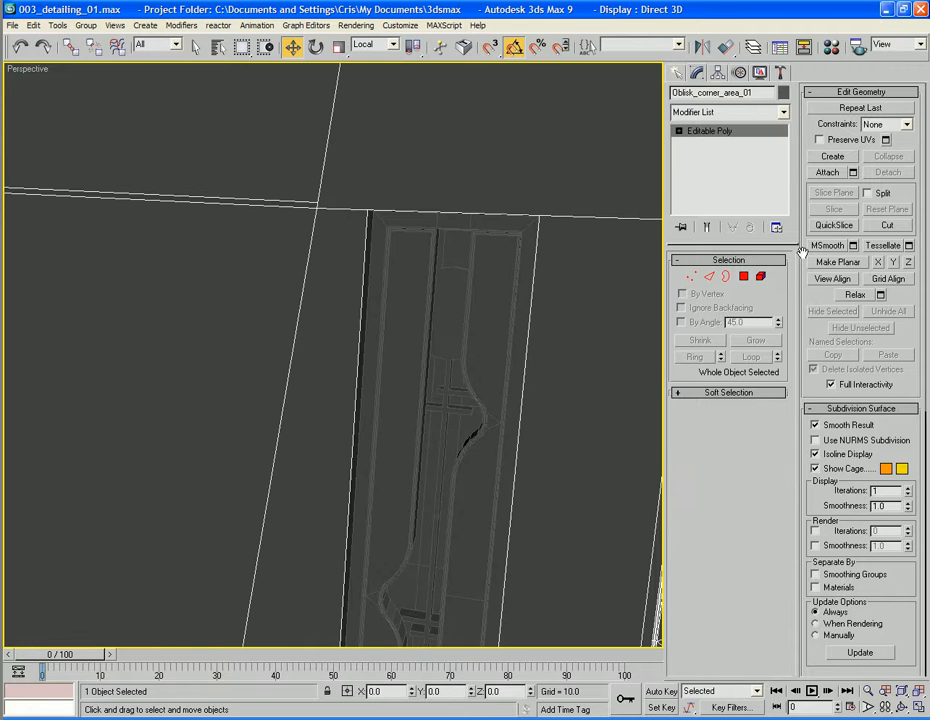
{"action": "left_click", "coordinate": [828, 172]}
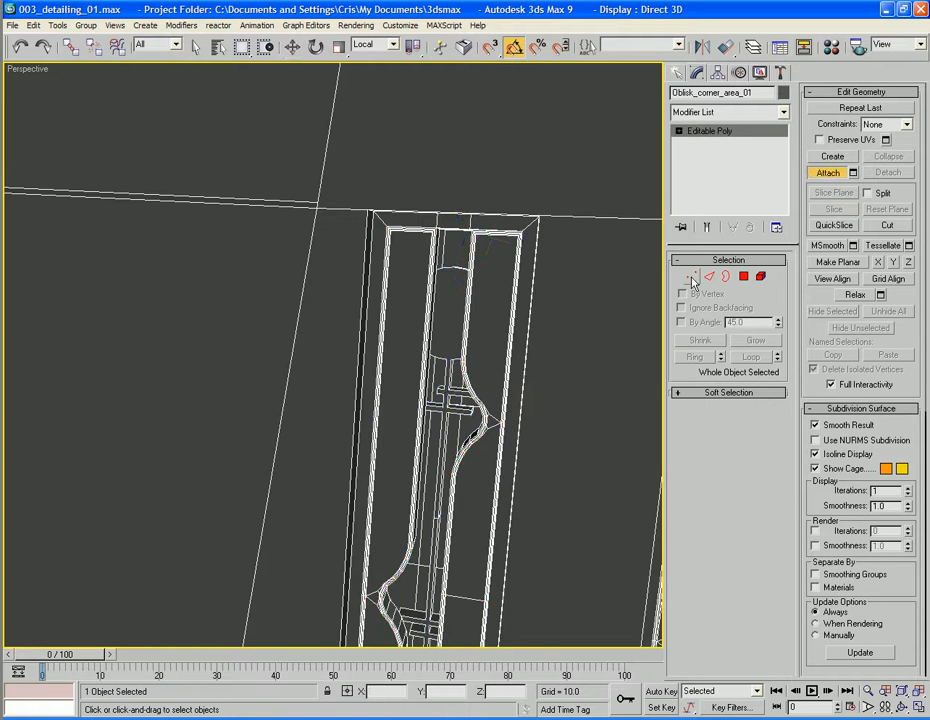
Select the vertices along the top border of the newly attached panel.
{"action": "left_click", "coordinate": [691, 276]}
{"action": "middle_click_drag", "start_coordinate": [474, 236], "coordinate": [458, 210], "text": "alt"}
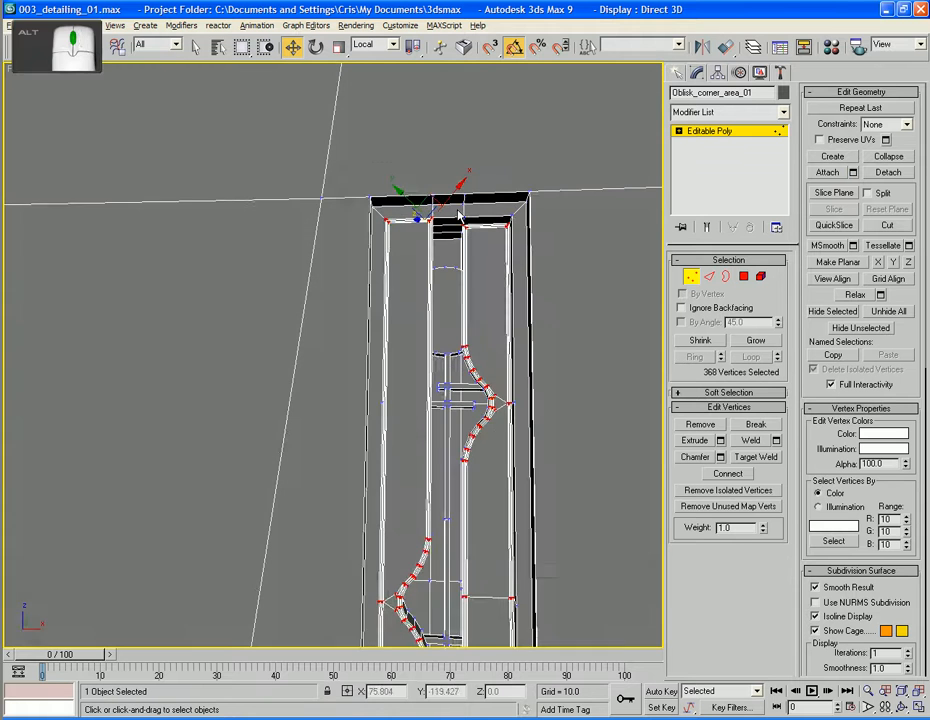
{"action": "left_click", "coordinate": [340, 187]}
{"action": "left_click_drag", "start_coordinate": [340, 170], "coordinate": [552, 203]}
{"action": "middle_click_drag", "start_coordinate": [590, 280], "coordinate": [590, 205]}
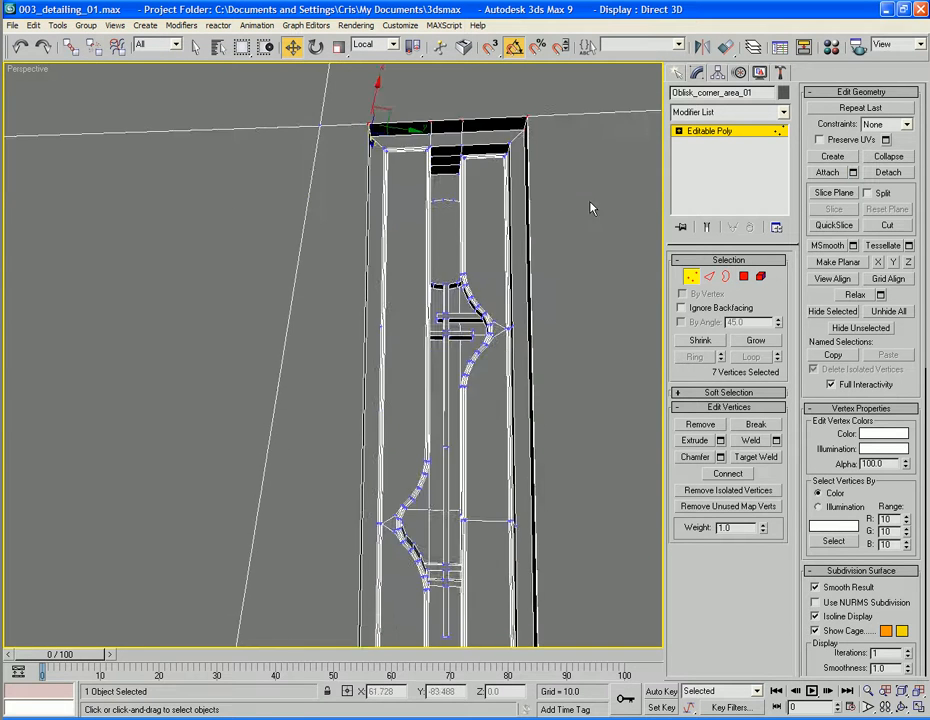
Add the vertices at the panel's middle bend and bottom border to the selection and weld them with a 0.02 threshold.
{"action": "scroll", "coordinate": [590, 203], "scroll_direction": "down", "scroll_amount": 3}
{"action": "middle_click_drag", "start_coordinate": [535, 313], "coordinate": [611, 233]}
{"action": "scroll", "coordinate": [611, 238], "scroll_direction": "up", "scroll_amount": 3}
{"action": "middle_click_drag", "start_coordinate": [583, 326], "coordinate": [577, 213]}
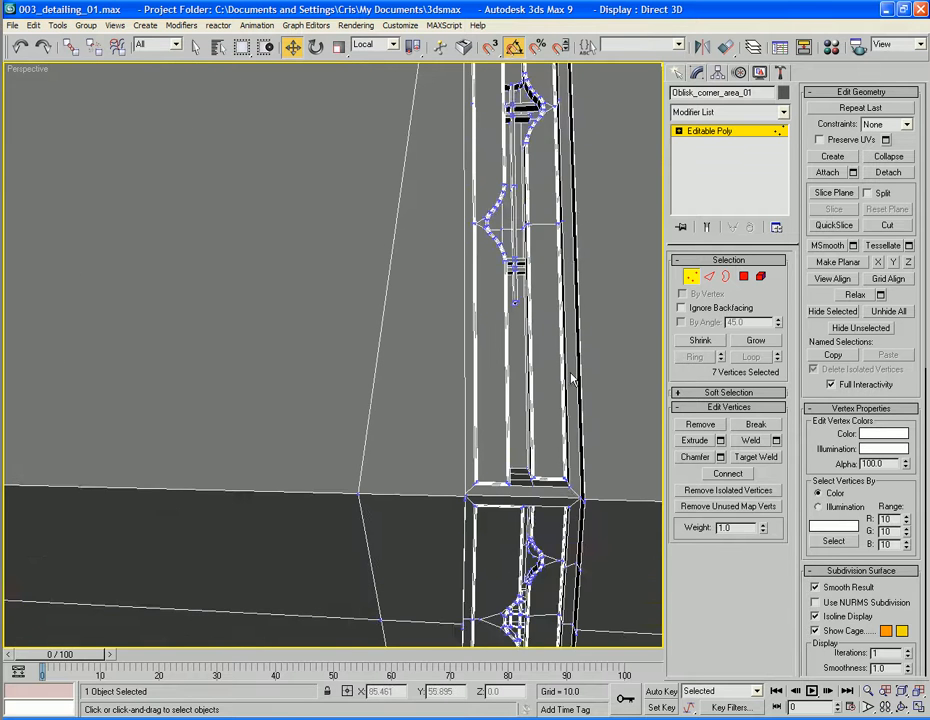
{"action": "middle_click_drag", "start_coordinate": [484, 498], "coordinate": [470, 406]}
{"action": "left_click_drag", "start_coordinate": [414, 387], "coordinate": [592, 416], "text": "ctrl"}
{"action": "middle_click_drag", "start_coordinate": [592, 516], "coordinate": [601, 323]}
{"action": "left_click_drag", "start_coordinate": [440, 464], "coordinate": [577, 510], "text": "ctrl"}
{"action": "left_click", "coordinate": [776, 440]}
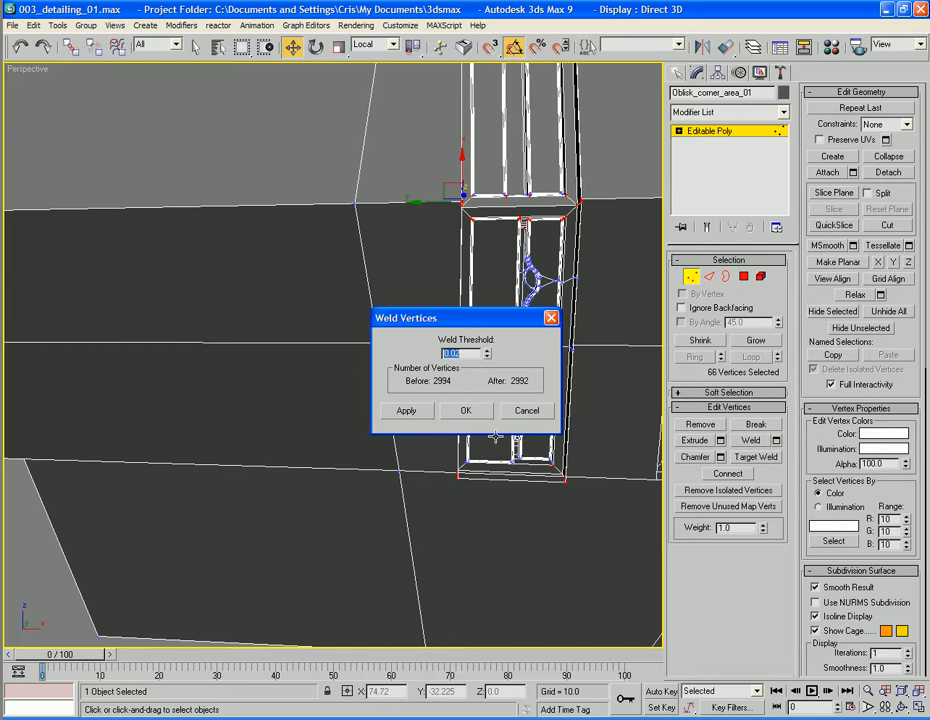
{"action": "left_click", "coordinate": [466, 411]}
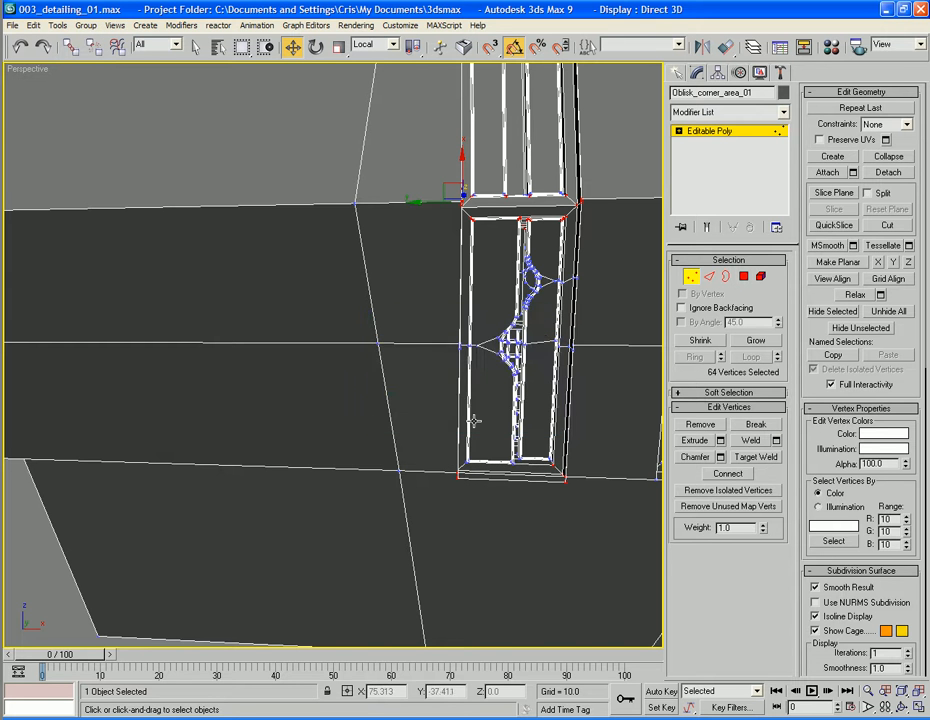
Undo the vertex weld and the attachment of the left panel to the corner object.
{"action": "left_click", "coordinate": [423, 420]}
{"action": "middle_click_drag", "start_coordinate": [498, 384], "coordinate": [408, 621], "text": "alt"}
{"action": "key", "text": "ctrl+z"}
{"action": "key", "text": "ctrl+z"}
{"action": "key", "text": "ctrl+z"}
{"action": "key", "text": "ctrl+z"}
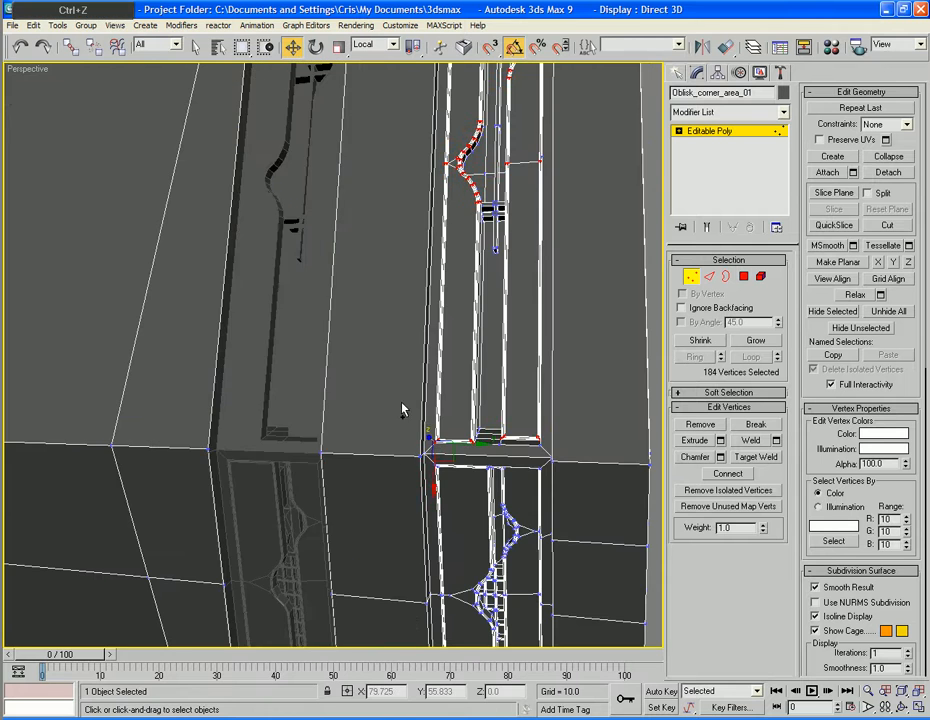
Move the bottom border edge of TEMP_01 up to line up with the lower edge of its opening.
{"action": "middle_click_drag", "start_coordinate": [403, 405], "coordinate": [409, 583]}
{"action": "middle_click_drag", "start_coordinate": [399, 421], "coordinate": [394, 311], "text": "alt"}
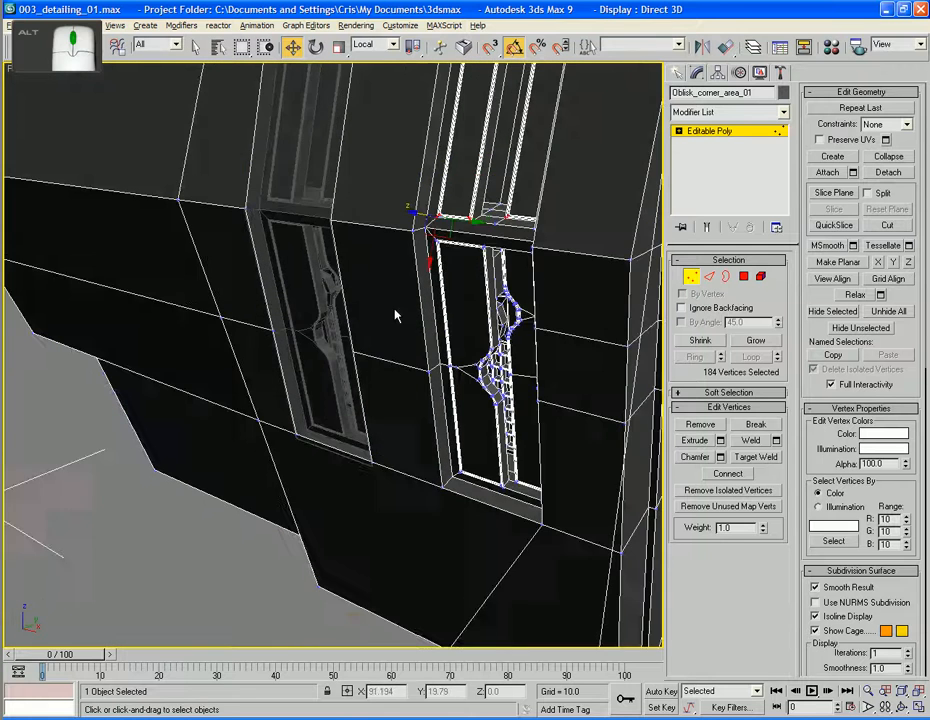
{"action": "scroll", "coordinate": [455, 320], "scroll_direction": "up", "scroll_amount": 5}
{"action": "middle_click_drag", "start_coordinate": [397, 367], "coordinate": [390, 424]}
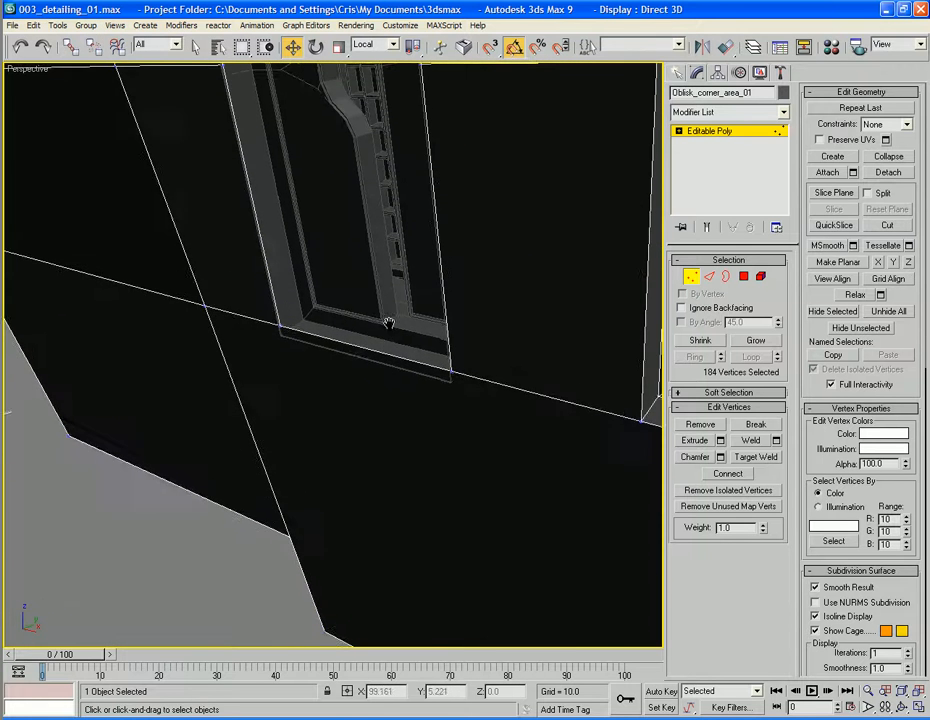
{"action": "left_click", "coordinate": [712, 278]}
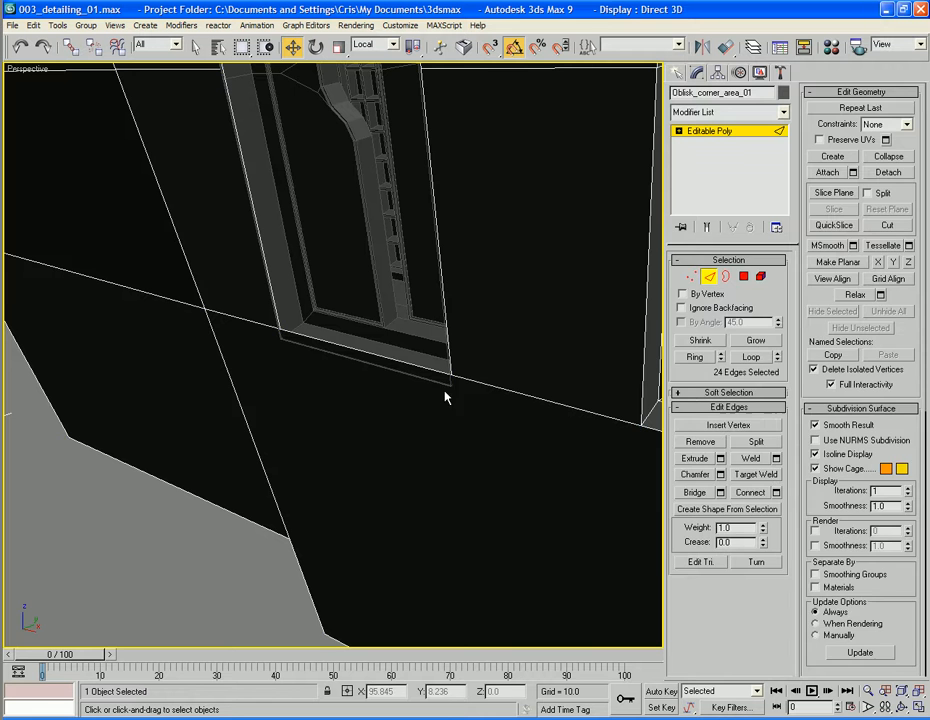
{"action": "left_click", "coordinate": [708, 278]}
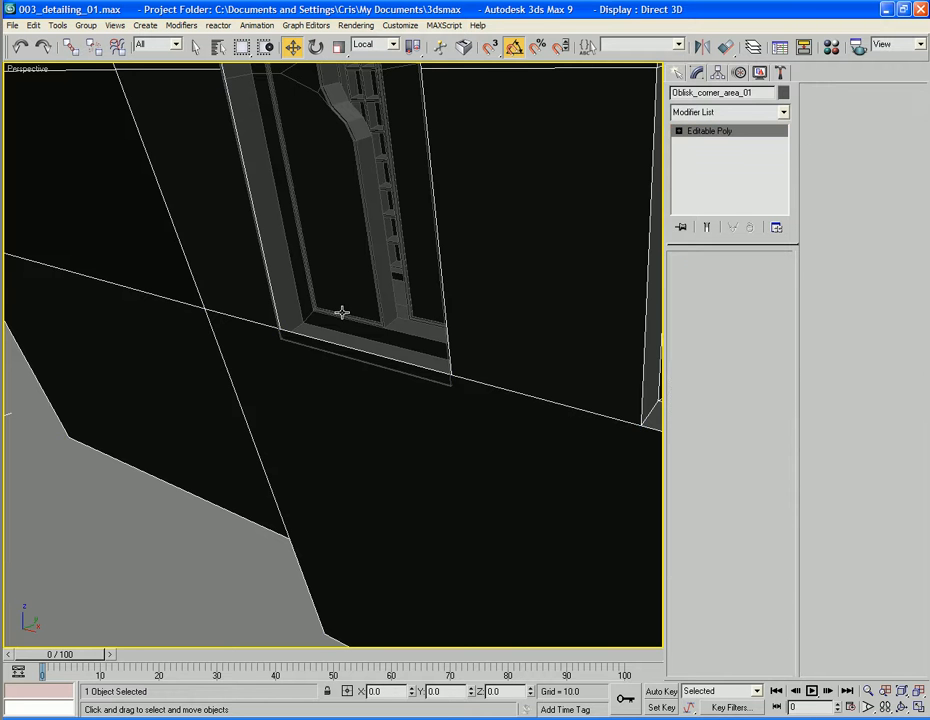
{"action": "left_click", "coordinate": [342, 313]}
{"action": "left_click", "coordinate": [709, 278]}
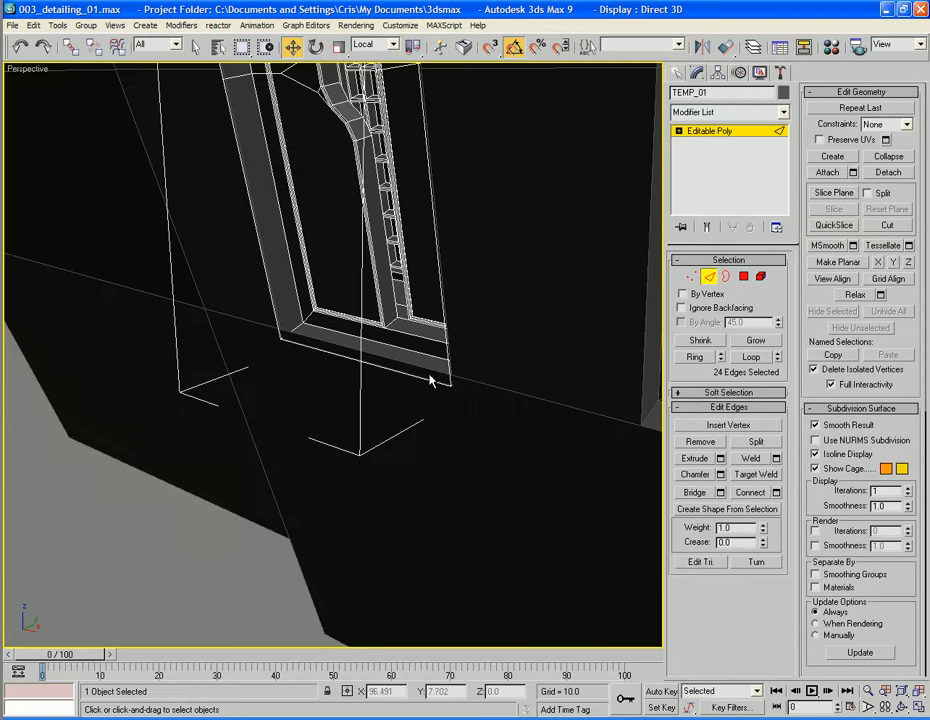
{"action": "left_click", "coordinate": [428, 383]}
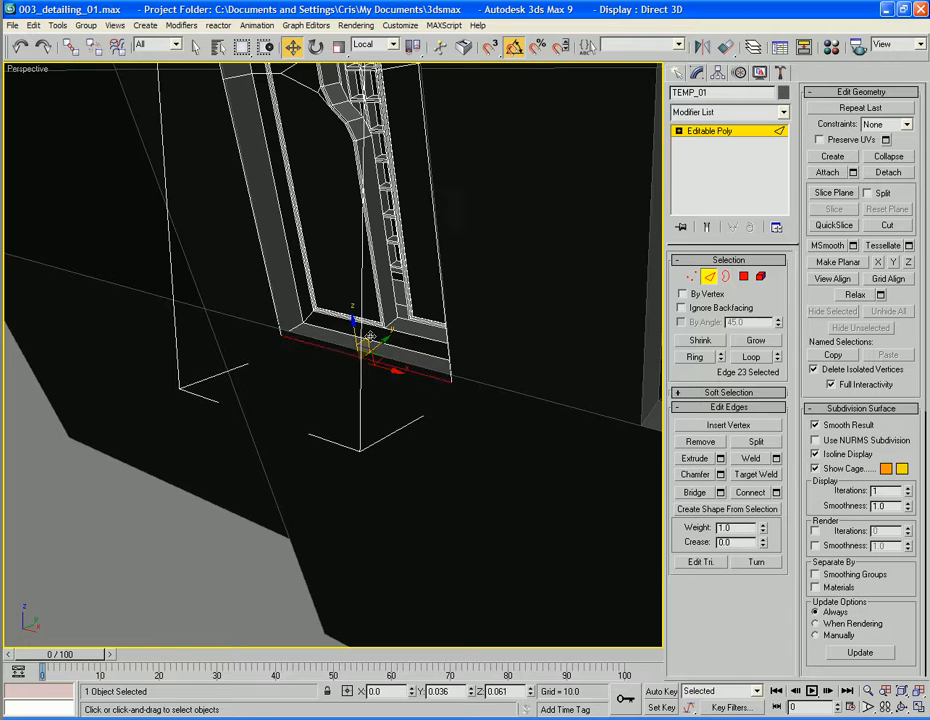
{"action": "left_click_drag", "start_coordinate": [372, 380], "coordinate": [369, 329]}
{"action": "scroll", "coordinate": [369, 329], "scroll_direction": "down", "scroll_amount": 1}
{"action": "scroll", "coordinate": [379, 399], "scroll_direction": "up", "scroll_amount": 1}
{"action": "middle_click_drag", "start_coordinate": [383, 319], "coordinate": [430, 370]}
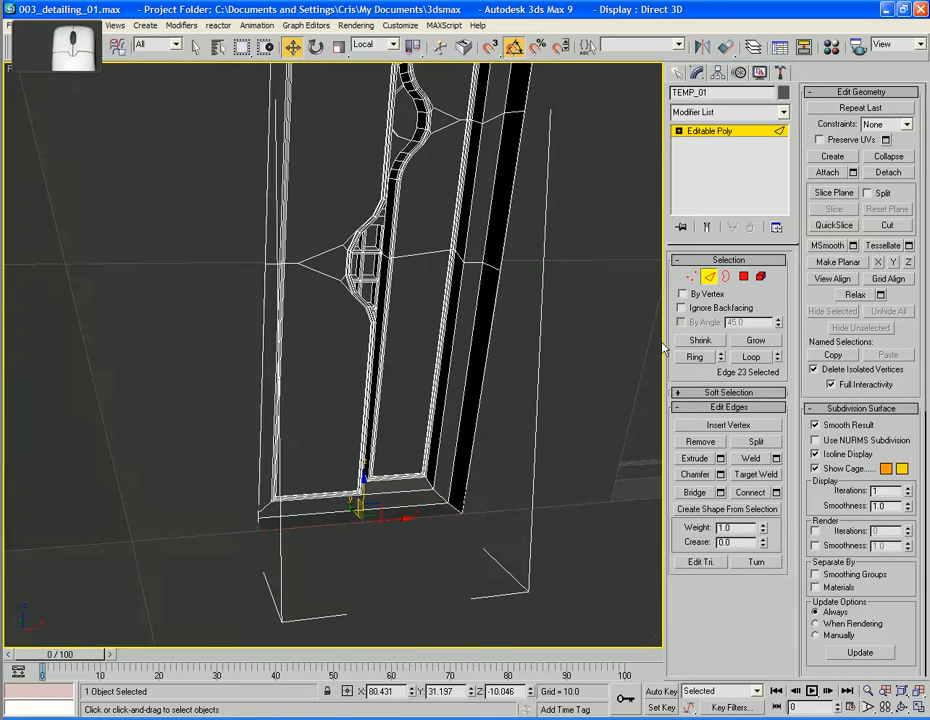
Finish editing TEMP_01's edges and attach the panel to Oblisk_corner_area_01.
{"action": "left_click", "coordinate": [708, 277]}
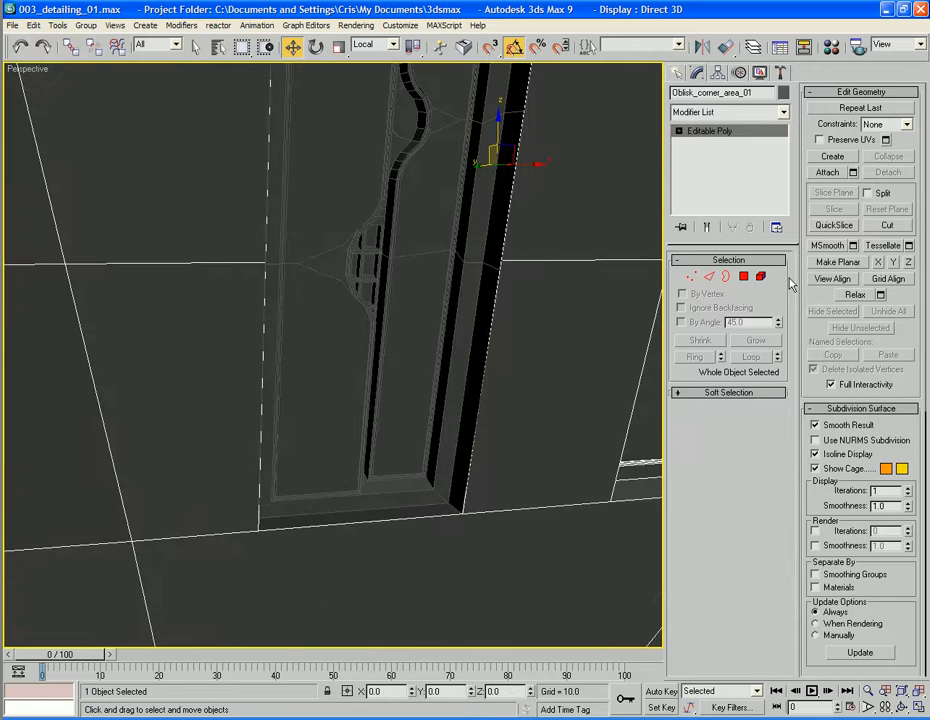
{"action": "left_click", "coordinate": [830, 175]}
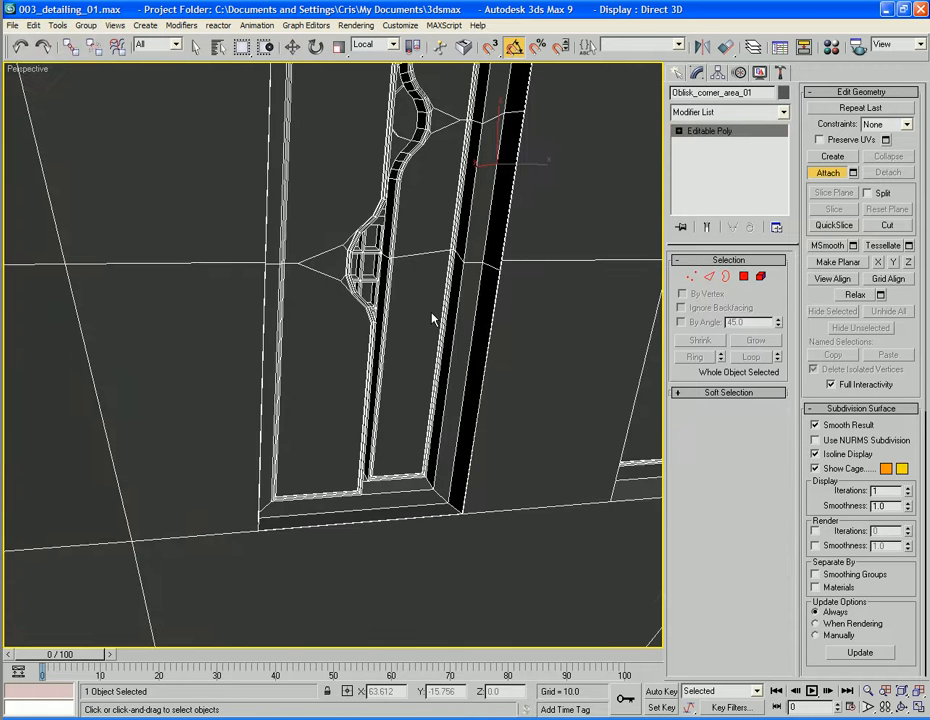
{"action": "middle_click_drag", "start_coordinate": [432, 316], "coordinate": [478, 328], "text": "alt"}
{"action": "scroll", "coordinate": [478, 332], "scroll_direction": "up", "scroll_amount": 8}
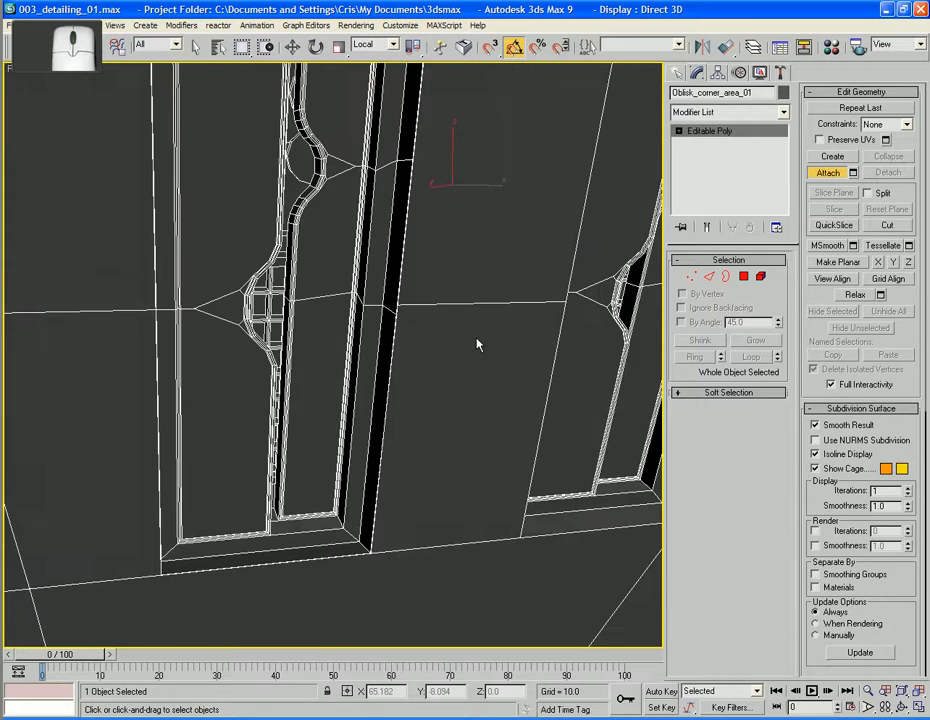
Target-weld the panel's side border vertices to the adjoining corner-object vertices where the horizontal edge line meets the lower section.
{"action": "left_click", "coordinate": [689, 277]}
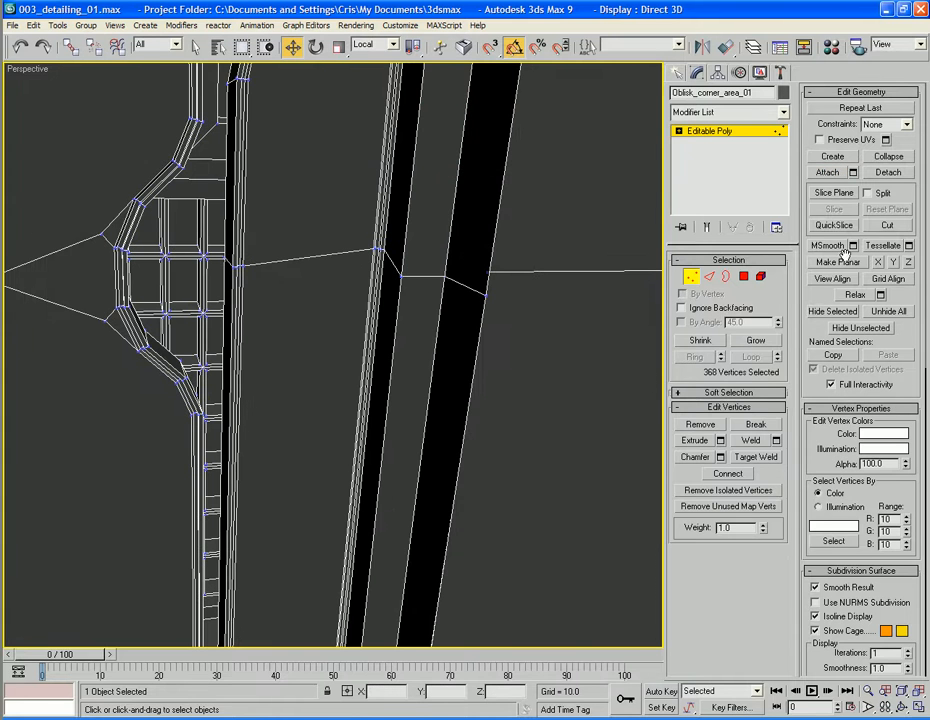
{"action": "left_click", "coordinate": [756, 457]}
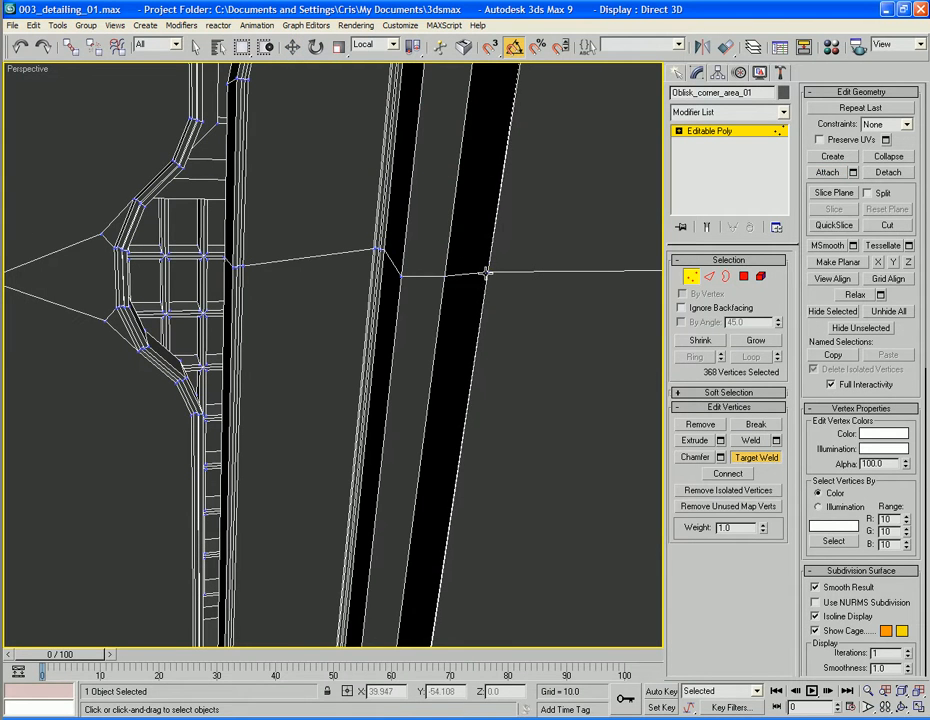
{"action": "middle_click_drag", "start_coordinate": [486, 272], "coordinate": [228, 272], "text": "alt"}
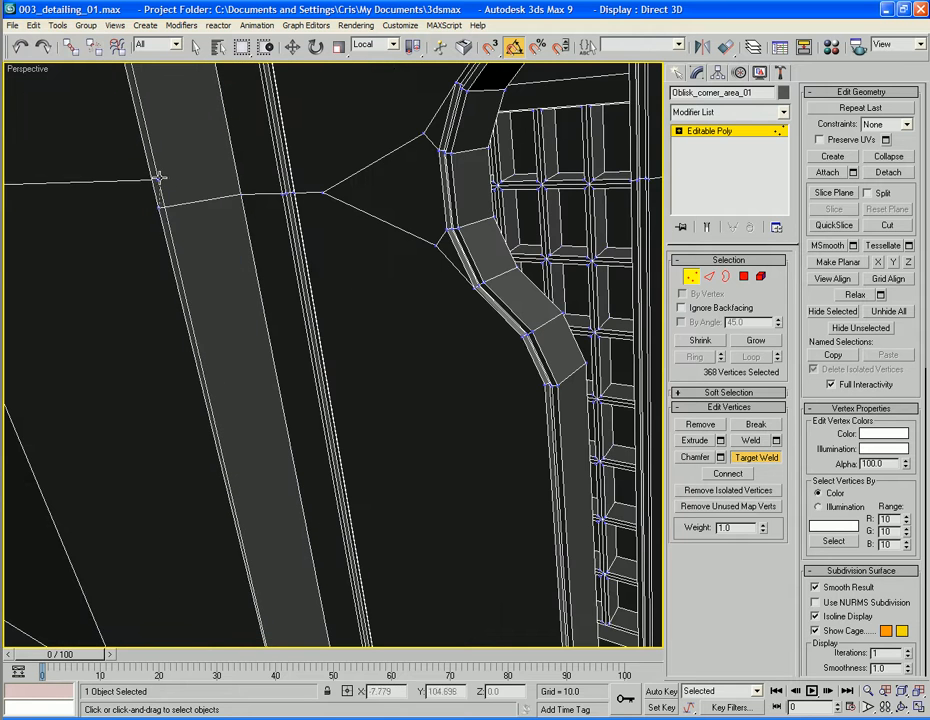
{"action": "middle_click_drag", "start_coordinate": [158, 177], "coordinate": [244, 358], "text": "alt"}
{"action": "scroll", "coordinate": [268, 358], "scroll_direction": "up", "scroll_amount": 3}
{"action": "left_click", "coordinate": [230, 351]}
{"action": "scroll", "coordinate": [245, 358], "scroll_direction": "down", "scroll_amount": 3}
{"action": "middle_click_drag", "start_coordinate": [424, 366], "coordinate": [447, 234], "text": "alt"}
{"action": "left_click", "coordinate": [408, 329]}
{"action": "scroll", "coordinate": [409, 88], "scroll_direction": "down", "scroll_amount": 3}
{"action": "scroll", "coordinate": [548, 253], "scroll_direction": "up", "scroll_amount": 4}
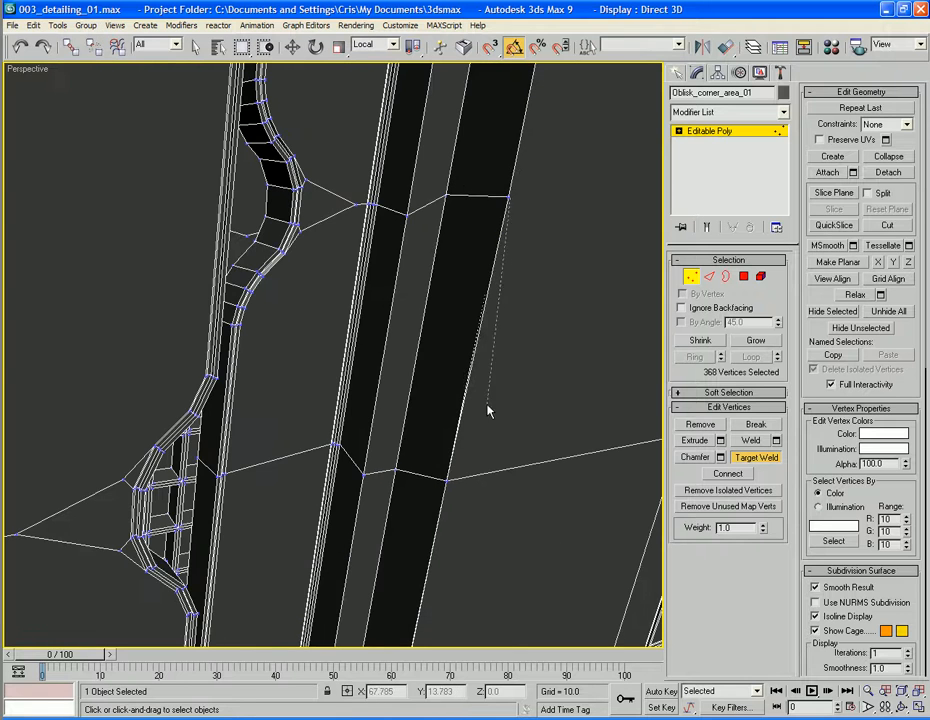
Weld the overlapping vertices at the upper right corner of the panel opening with a 0.02 threshold.
{"action": "middle_click_drag", "start_coordinate": [457, 436], "coordinate": [470, 560], "text": "alt"}
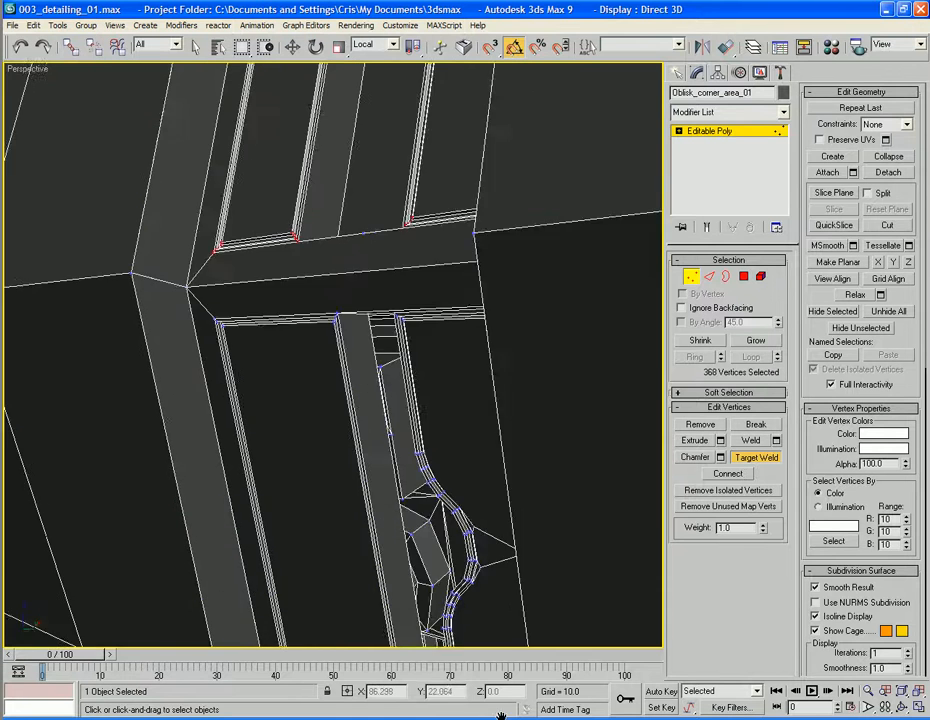
{"action": "middle_click_drag", "start_coordinate": [340, 176], "coordinate": [455, 598]}
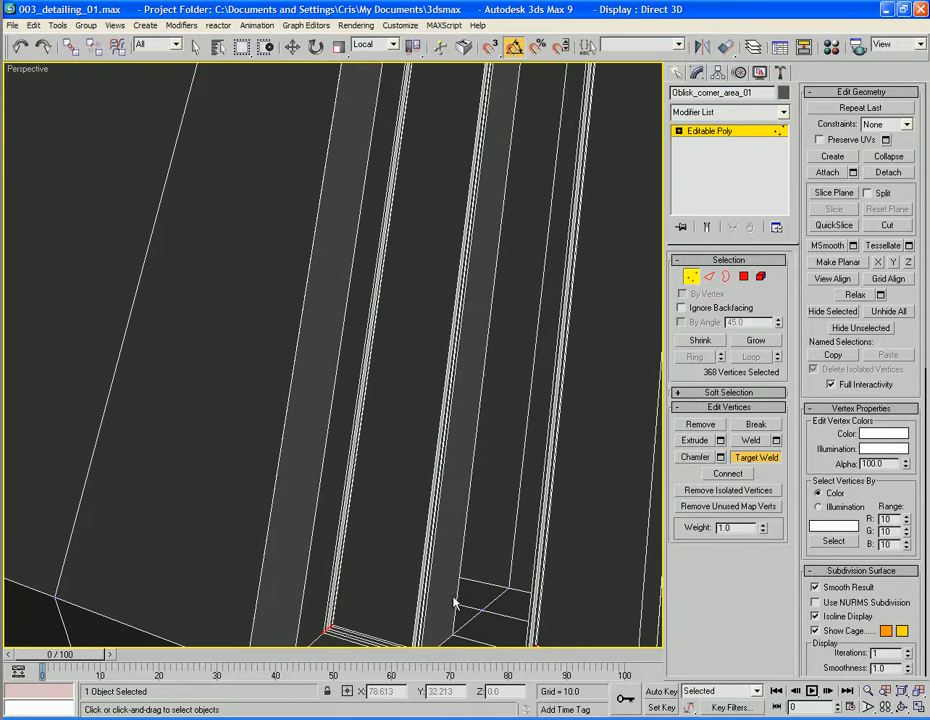
{"action": "middle_click_drag", "start_coordinate": [492, 215], "coordinate": [486, 434]}
{"action": "middle_click_drag", "start_coordinate": [524, 222], "coordinate": [505, 612]}
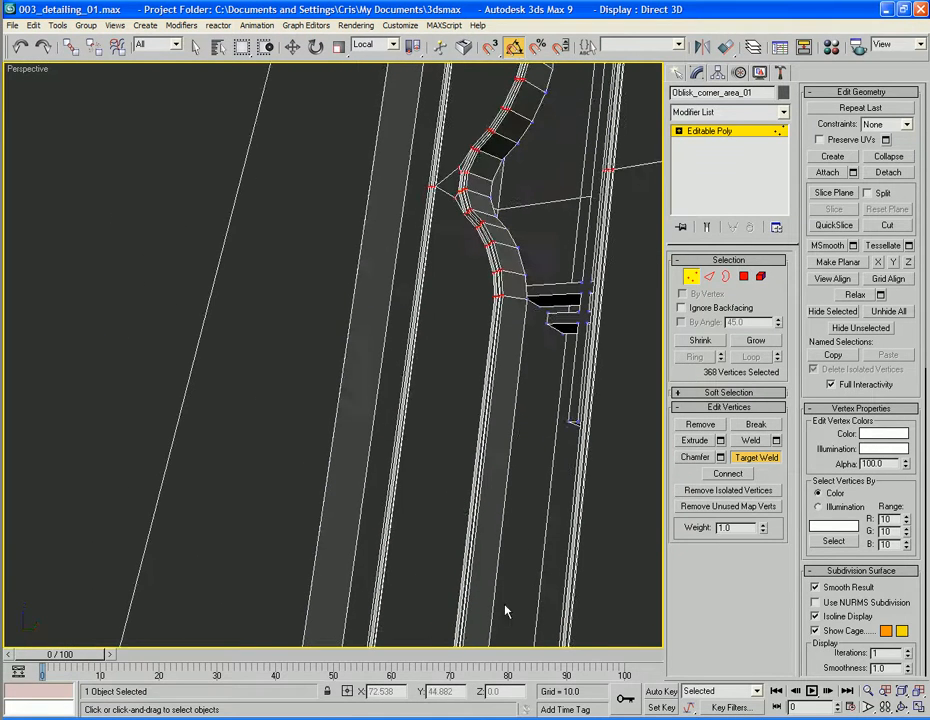
{"action": "middle_click_drag", "start_coordinate": [482, 298], "coordinate": [484, 585]}
{"action": "scroll", "coordinate": [484, 583], "scroll_direction": "down", "scroll_amount": 5}
{"action": "middle_click_drag", "start_coordinate": [481, 450], "coordinate": [484, 556]}
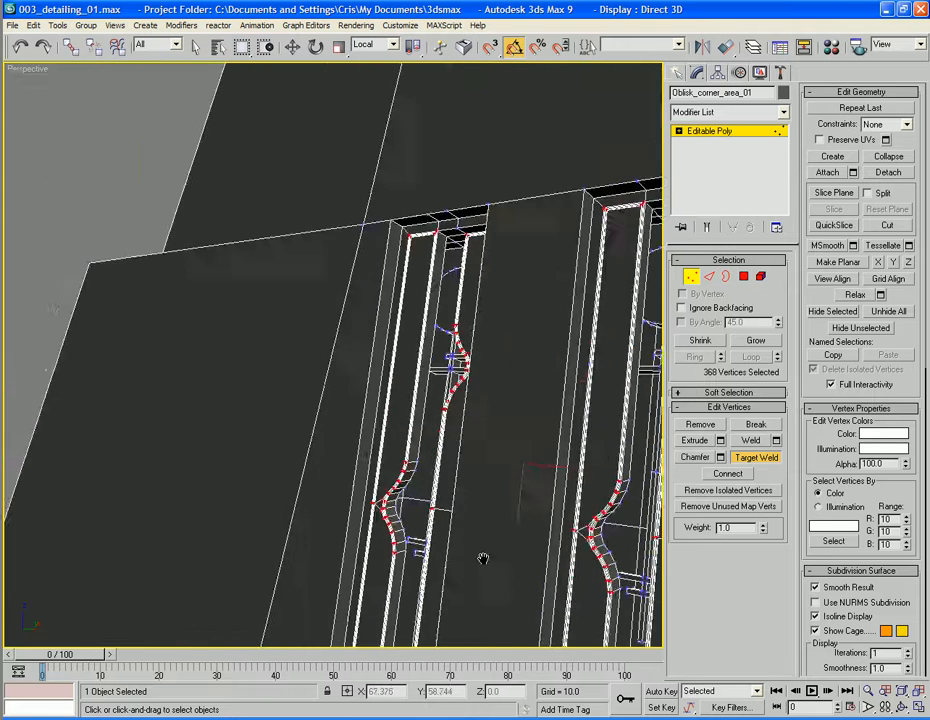
{"action": "left_click_drag", "start_coordinate": [408, 484], "coordinate": [423, 446], "text": "alt"}
{"action": "middle_click_drag", "start_coordinate": [423, 446], "coordinate": [430, 596]}
{"action": "scroll", "coordinate": [434, 484], "scroll_direction": "up", "scroll_amount": 6}
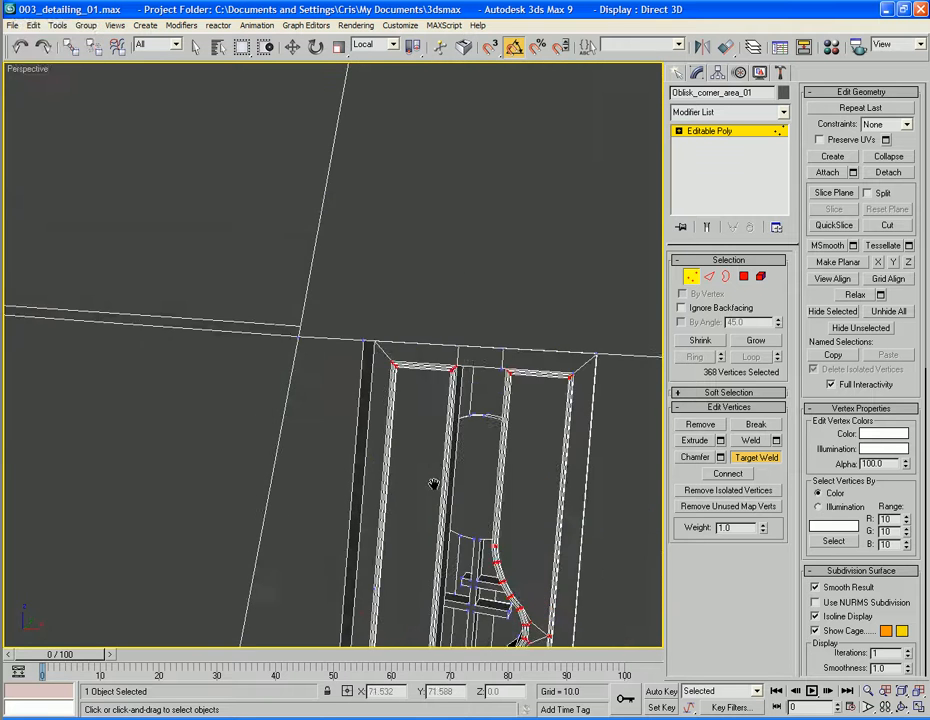
{"action": "mouse_move", "coordinate": [434, 500]}
{"action": "middle_mouse_down"}
{"action": "mouse_move", "coordinate": [436, 547]}
{"action": "mouse_move", "coordinate": [424, 511]}
{"action": "mouse_move", "coordinate": [498, 525]}
{"action": "mouse_move", "coordinate": [498, 510]}
{"action": "mouse_move", "coordinate": [465, 539]}
{"action": "mouse_move", "coordinate": [417, 507]}
{"action": "middle_mouse_up"}
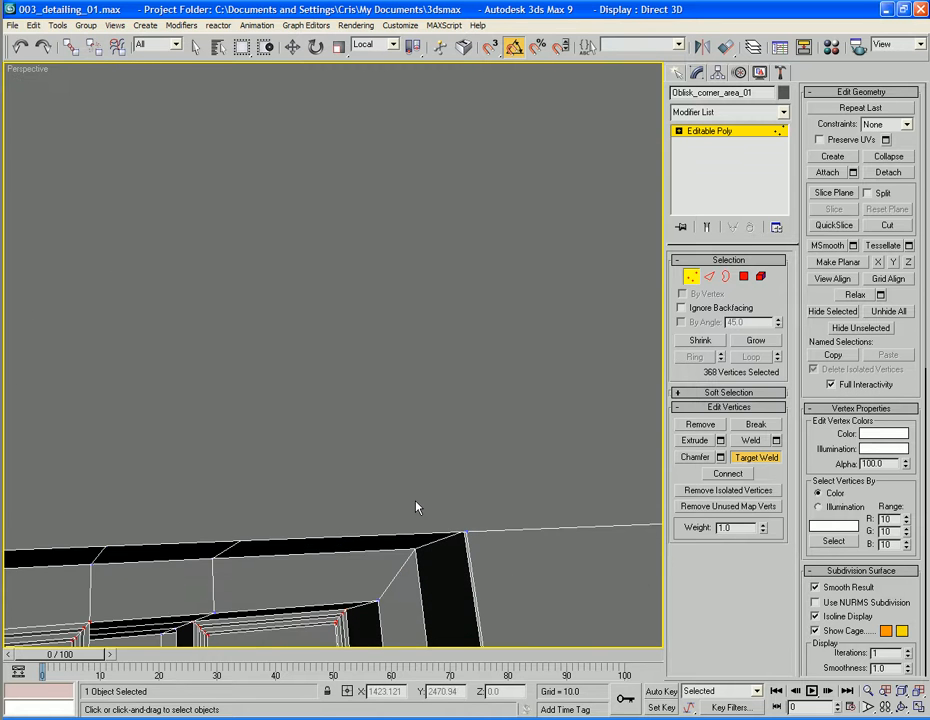
{"action": "middle_click_drag", "start_coordinate": [465, 578], "coordinate": [490, 480], "text": "alt"}
{"action": "key", "text": "w"}
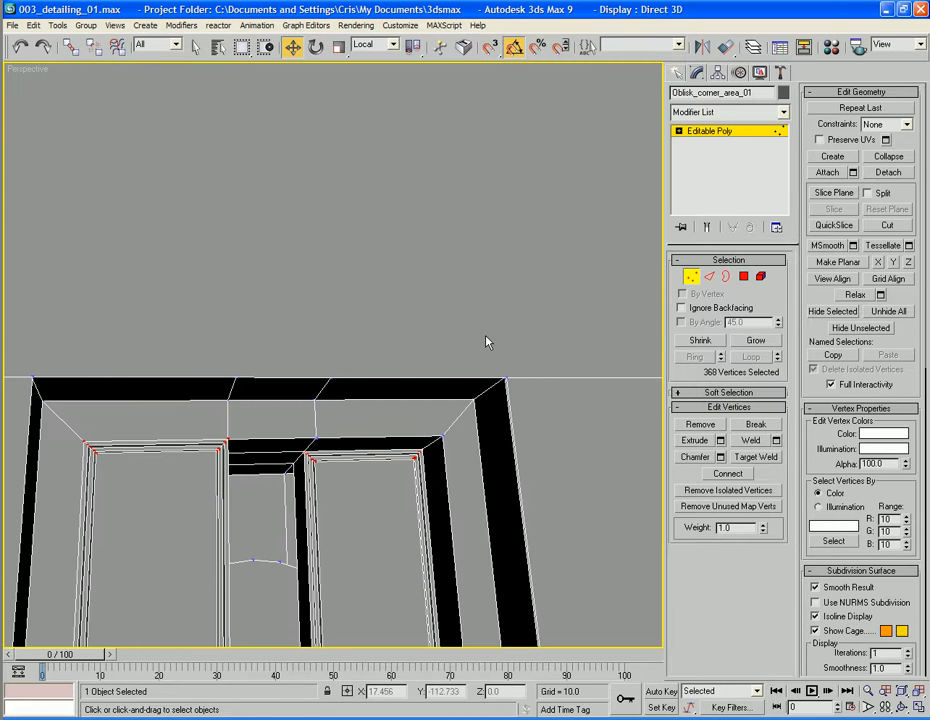
{"action": "left_click_drag", "start_coordinate": [486, 342], "coordinate": [541, 390]}
{"action": "left_click", "coordinate": [777, 441]}
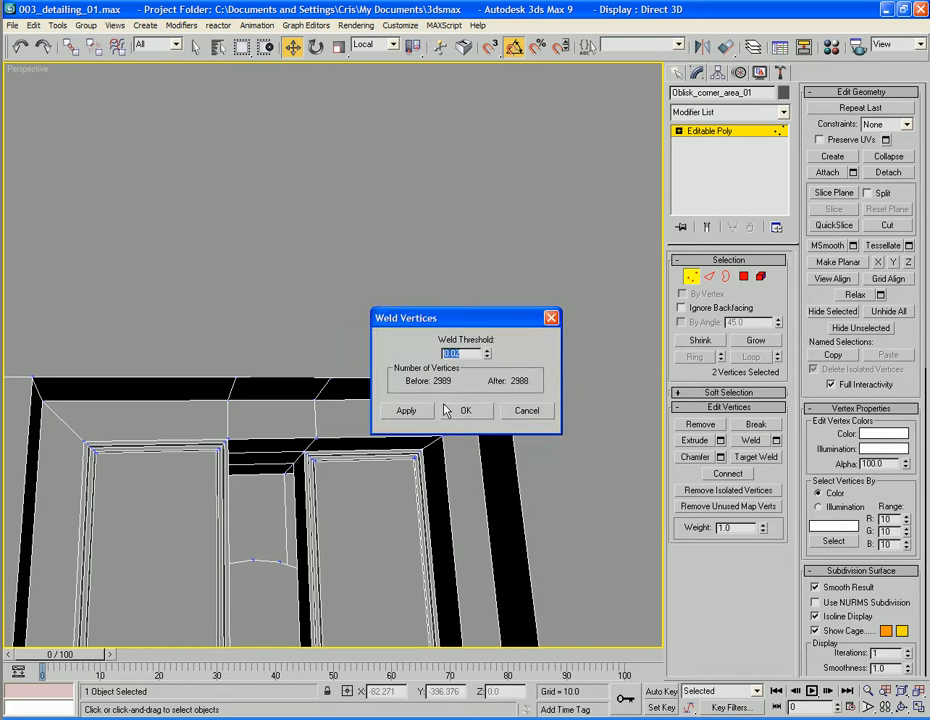
{"action": "left_click", "coordinate": [449, 411]}
Weld the overlapping vertices at the upper left corner of the same panel opening with a 0.02 threshold.
{"action": "middle_click_drag", "start_coordinate": [380, 330], "coordinate": [159, 360], "text": "alt"}
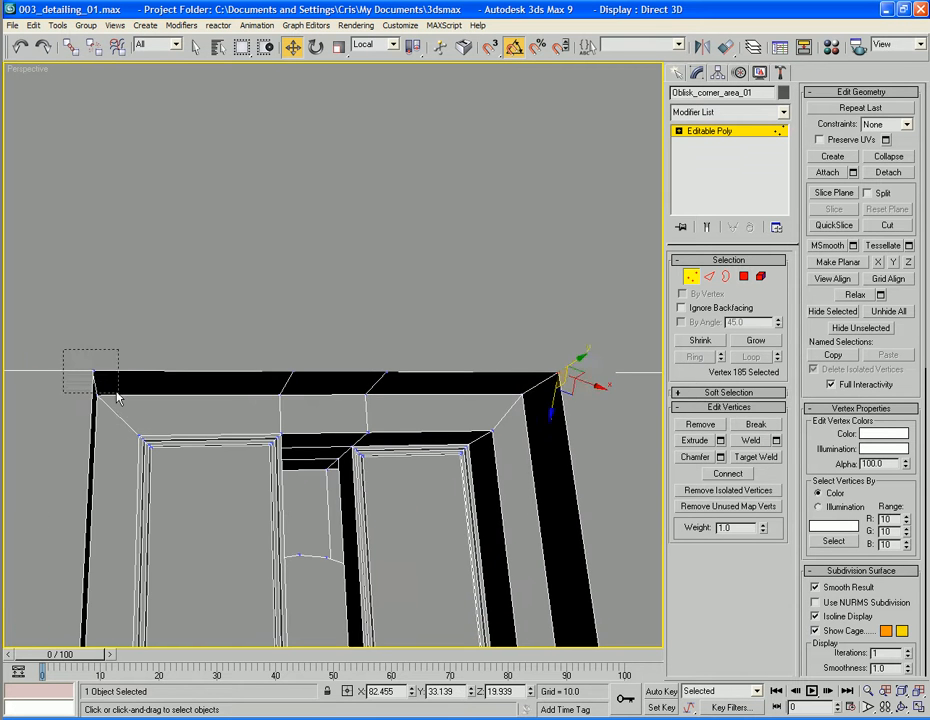
{"action": "left_click_drag", "start_coordinate": [117, 397], "coordinate": [118, 394]}
{"action": "left_click", "coordinate": [777, 441]}
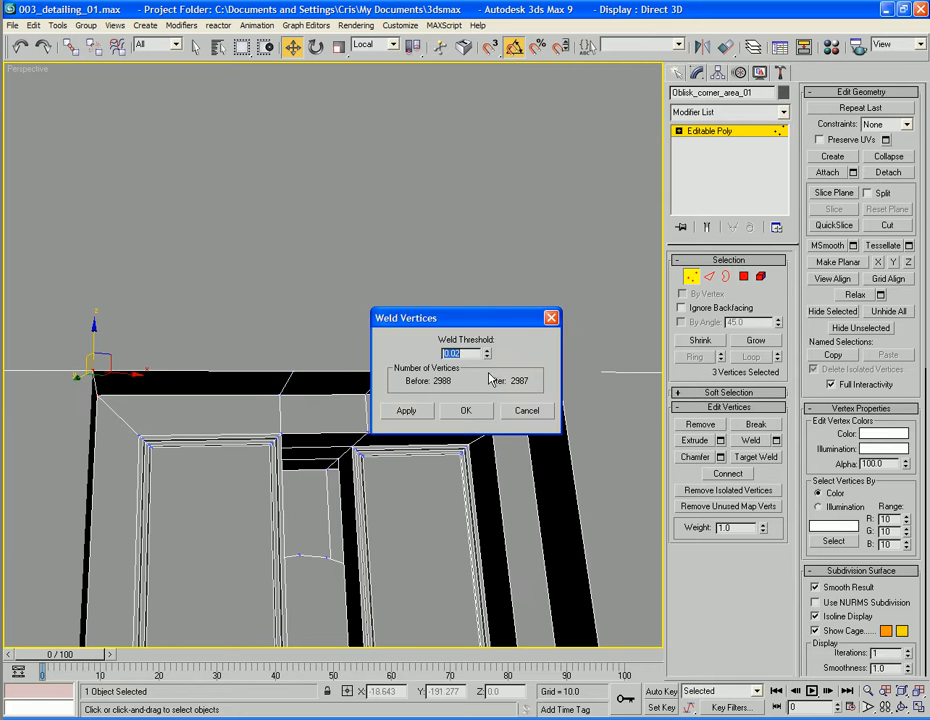
{"action": "left_click", "coordinate": [473, 409]}
Inspect the attached panels and select the corner object as an element to check that they are joined to it.
{"action": "mouse_move", "coordinate": [473, 409]}
{"action": "middle_mouse_down", "text": "alt"}
{"action": "mouse_move", "coordinate": [500, 442]}
{"action": "mouse_move", "coordinate": [497, 376]}
{"action": "mouse_move", "coordinate": [475, 490]}
{"action": "mouse_move", "coordinate": [482, 400]}
{"action": "middle_mouse_up", "text": "alt"}
{"action": "scroll", "coordinate": [473, 386], "scroll_direction": "down", "scroll_amount": 4}
{"action": "scroll", "coordinate": [473, 500], "scroll_direction": "down", "scroll_amount": 3}
{"action": "mouse_move", "coordinate": [472, 456]}
{"action": "middle_mouse_down"}
{"action": "mouse_move", "coordinate": [481, 472]}
{"action": "mouse_move", "coordinate": [477, 382]}
{"action": "middle_mouse_up"}
{"action": "mouse_move", "coordinate": [430, 615]}
{"action": "middle_mouse_down"}
{"action": "mouse_move", "coordinate": [424, 453]}
{"action": "mouse_move", "coordinate": [405, 403]}
{"action": "mouse_move", "coordinate": [396, 434]}
{"action": "middle_mouse_up"}
{"action": "scroll", "coordinate": [396, 433], "scroll_direction": "up", "scroll_amount": 5}
{"action": "middle_click_drag", "start_coordinate": [419, 382], "coordinate": [505, 516]}
{"action": "scroll", "coordinate": [505, 516], "scroll_direction": "down", "scroll_amount": 5}
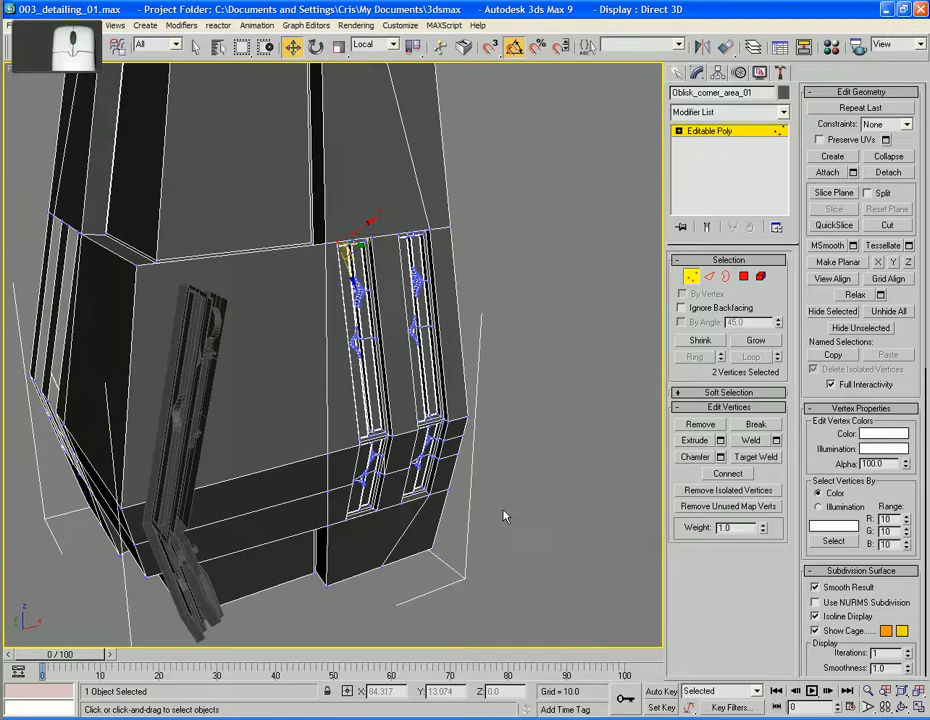
{"action": "left_click", "coordinate": [760, 276]}
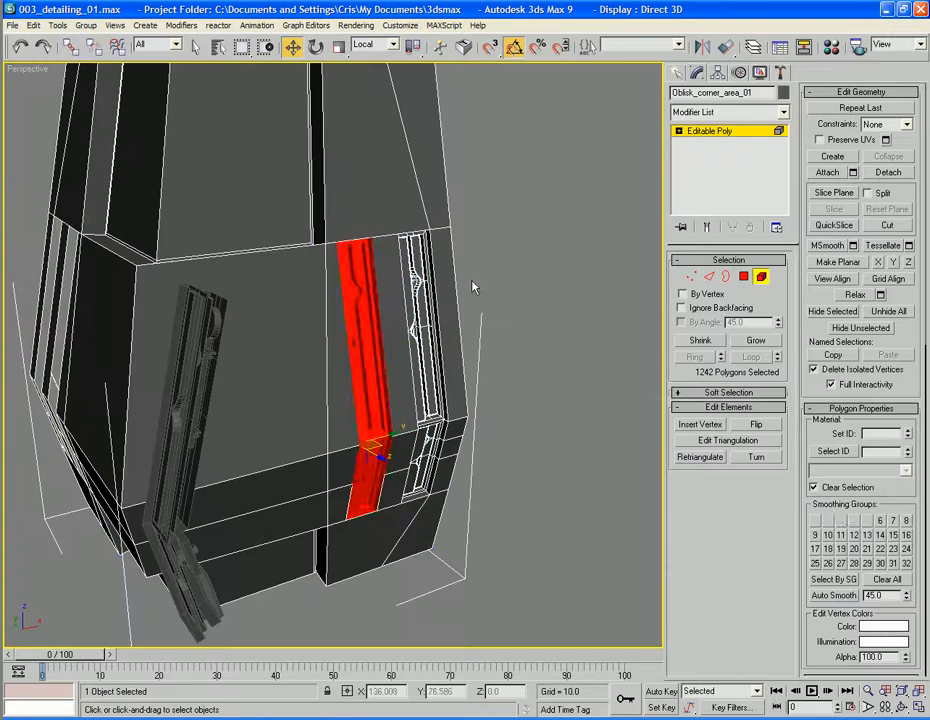
{"action": "left_click", "coordinate": [475, 280]}
{"action": "left_click", "coordinate": [401, 268]}
{"action": "mouse_move", "coordinate": [490, 277]}
{"action": "middle_mouse_down", "text": "alt"}
{"action": "mouse_move", "coordinate": [527, 284]}
{"action": "mouse_move", "coordinate": [490, 286]}
{"action": "middle_mouse_up", "text": "alt"}
{"action": "left_click", "coordinate": [760, 276]}
Start polygon editing on the whole obelisk corner object and clear its polygon selection.
{"action": "scroll", "coordinate": [548, 300], "scroll_direction": "down", "scroll_amount": 5}
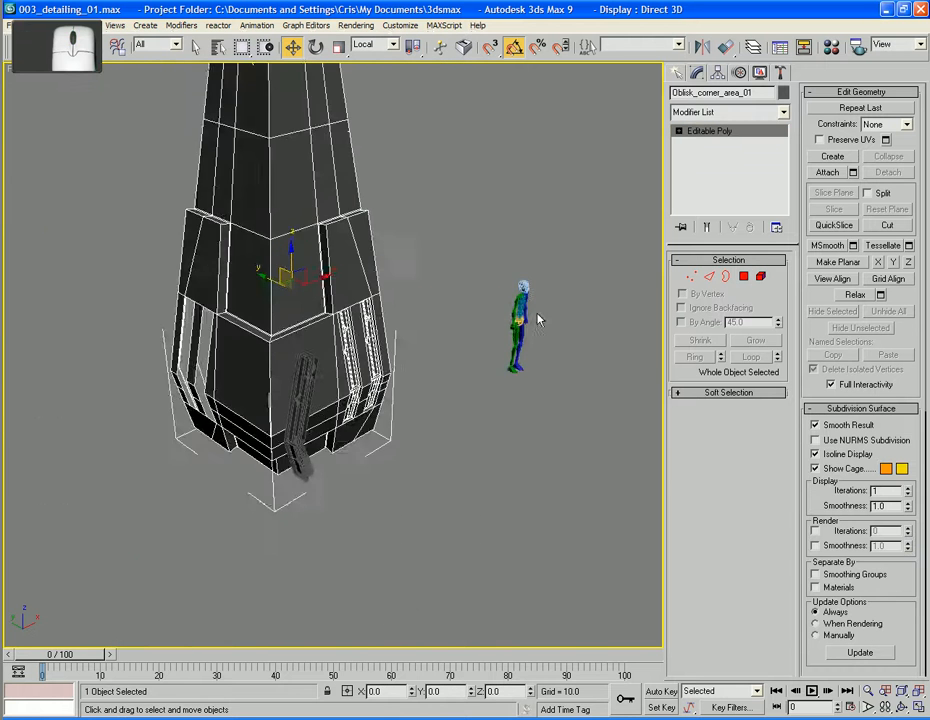
{"action": "middle_click_drag", "start_coordinate": [540, 316], "coordinate": [441, 320], "text": "alt"}
{"action": "middle_click_drag", "start_coordinate": [441, 320], "coordinate": [492, 362]}
{"action": "left_click", "coordinate": [747, 277]}
{"action": "scroll", "coordinate": [486, 304], "scroll_direction": "down", "scroll_amount": 4}
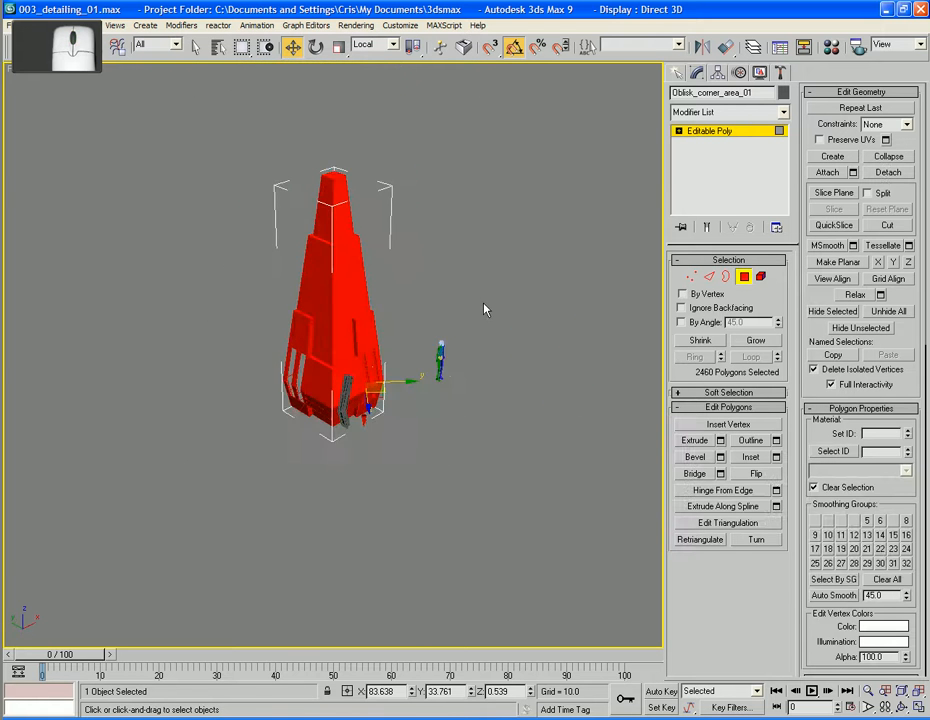
{"action": "middle_click_drag", "start_coordinate": [486, 304], "coordinate": [481, 440], "text": "alt"}
{"action": "scroll", "coordinate": [470, 347], "scroll_direction": "up", "scroll_amount": 4}
{"action": "left_click", "coordinate": [481, 439]}
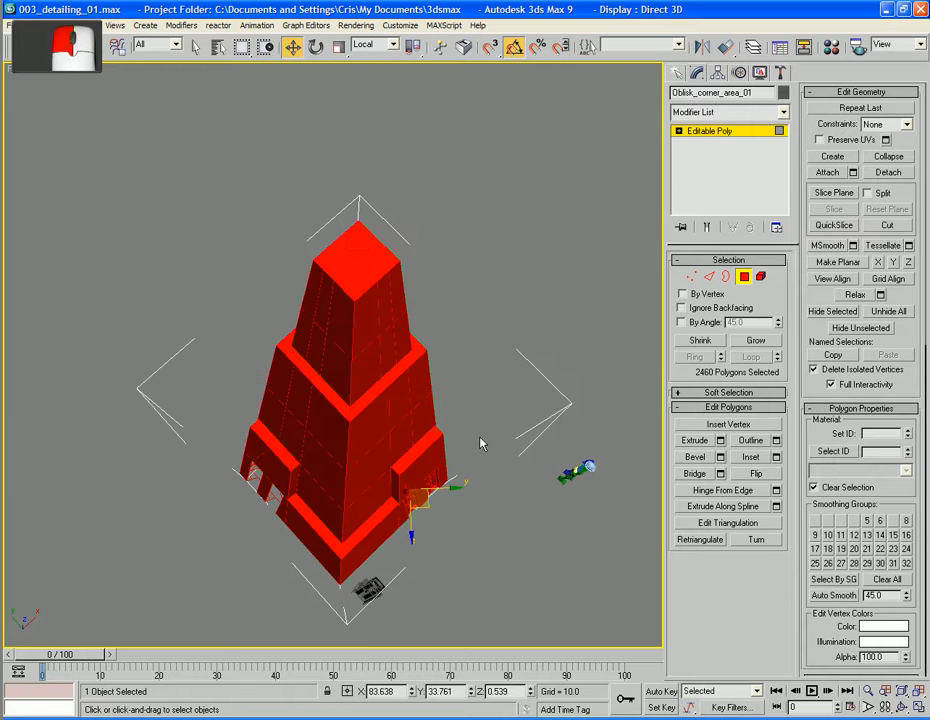
Cut an edge across the small square polygon on the obelisk's top face, from the inner grid vertex to the back corner vertex.
{"action": "middle_click_drag", "start_coordinate": [441, 386], "coordinate": [295, 243], "text": "alt"}
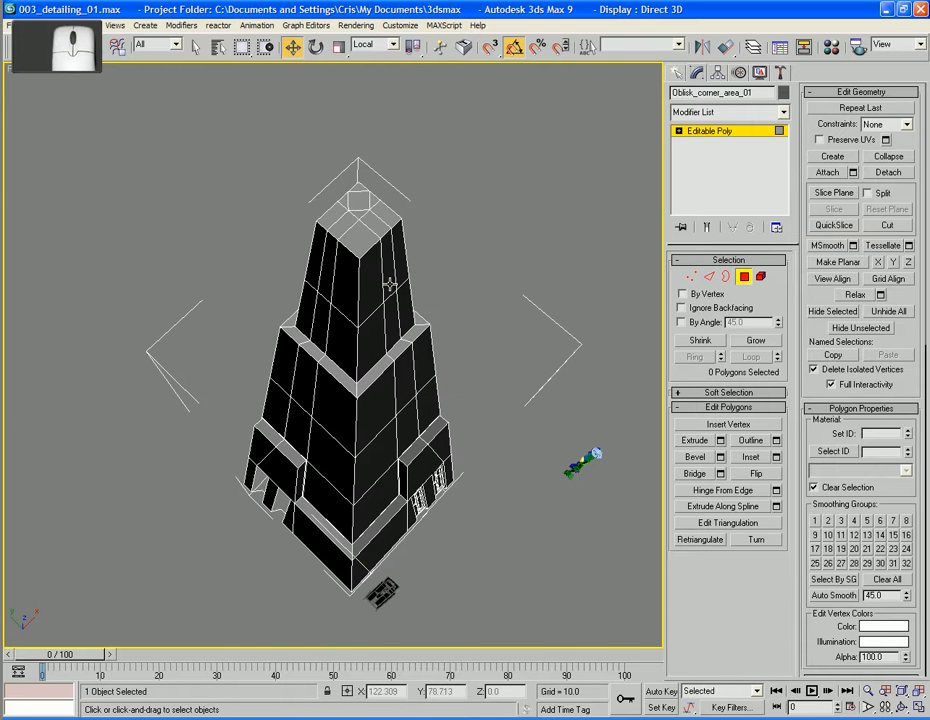
{"action": "middle_click_drag", "start_coordinate": [374, 192], "coordinate": [384, 406]}
{"action": "scroll", "coordinate": [360, 232], "scroll_direction": "up", "scroll_amount": 3}
{"action": "scroll", "coordinate": [360, 231], "scroll_direction": "down", "scroll_amount": 1}
{"action": "middle_click_drag", "start_coordinate": [377, 468], "coordinate": [372, 440]}
{"action": "scroll", "coordinate": [372, 440], "scroll_direction": "down", "scroll_amount": 1}
{"action": "scroll", "coordinate": [501, 351], "scroll_direction": "up", "scroll_amount": 1}
{"action": "middle_click_drag", "start_coordinate": [500, 353], "coordinate": [484, 309]}
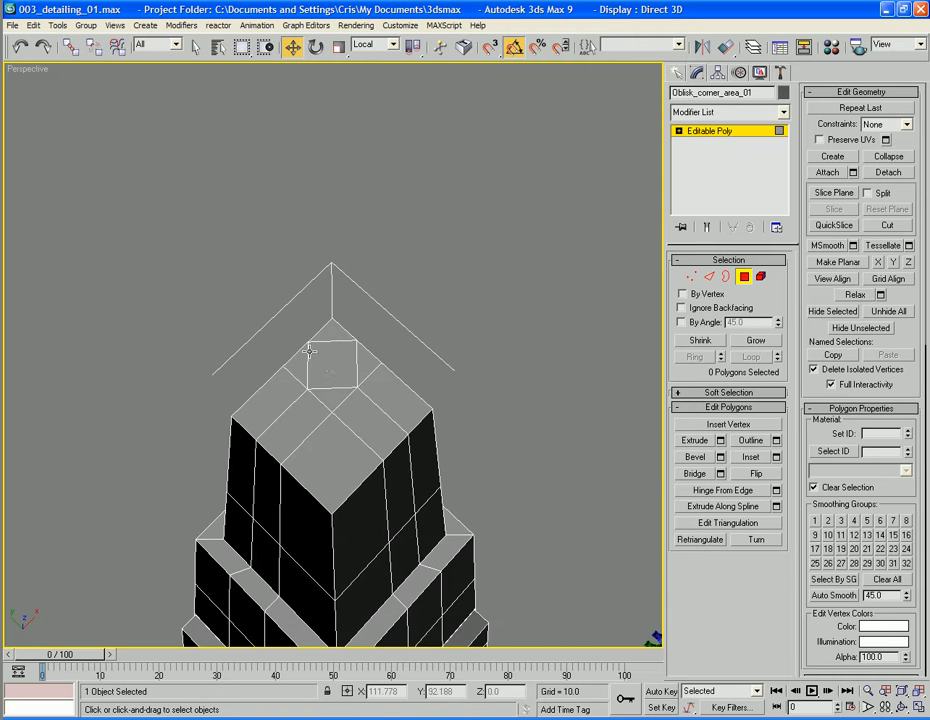
{"action": "left_click", "coordinate": [320, 370]}
{"action": "key", "text": "z"}
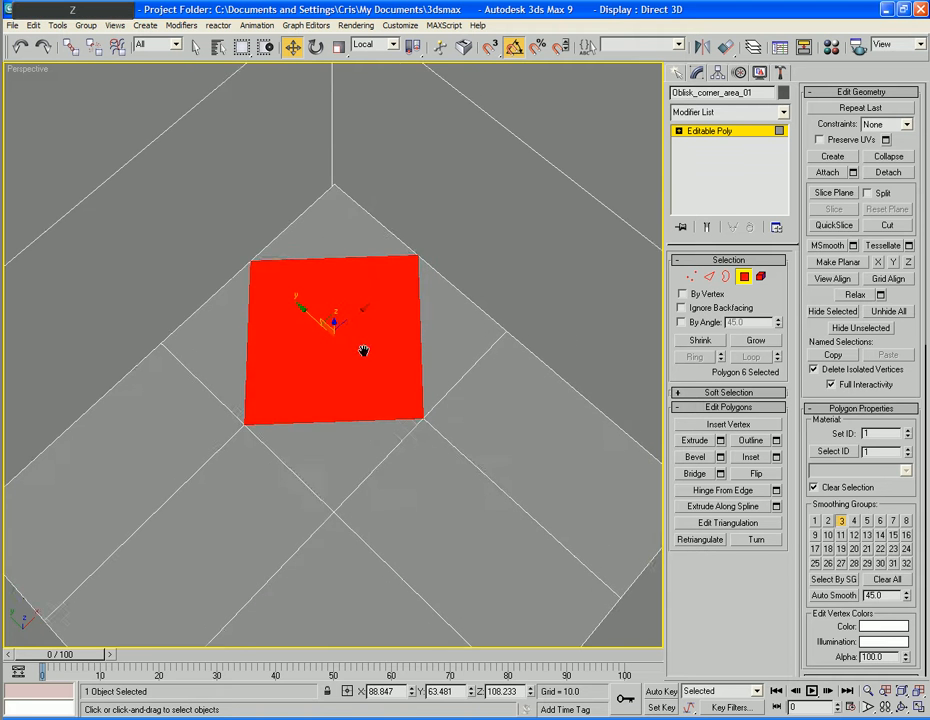
{"action": "left_click", "coordinate": [889, 226]}
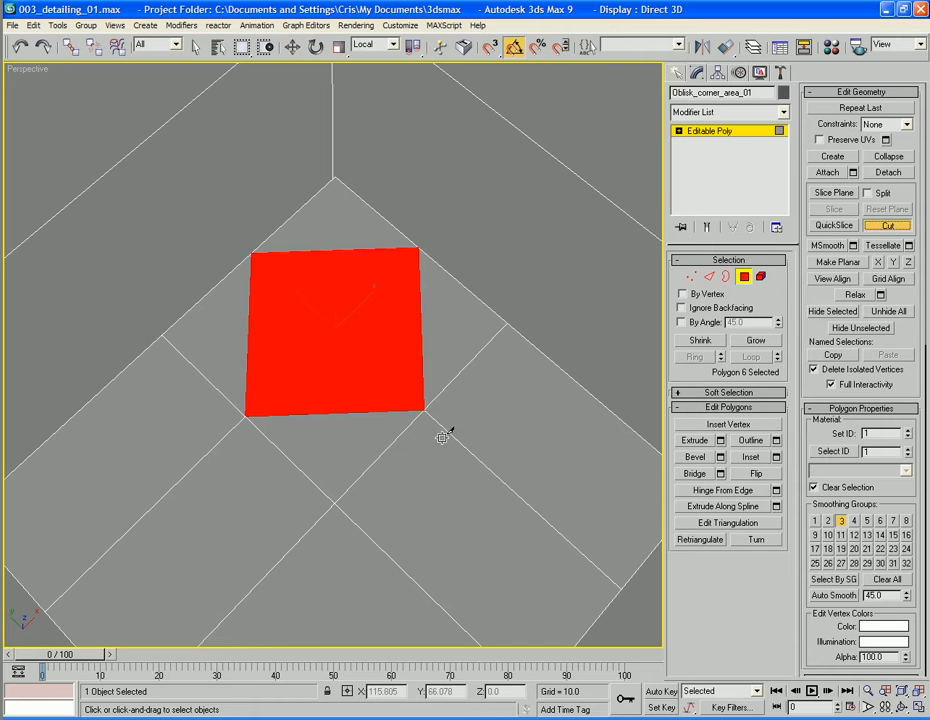
{"action": "left_click", "coordinate": [333, 503]}
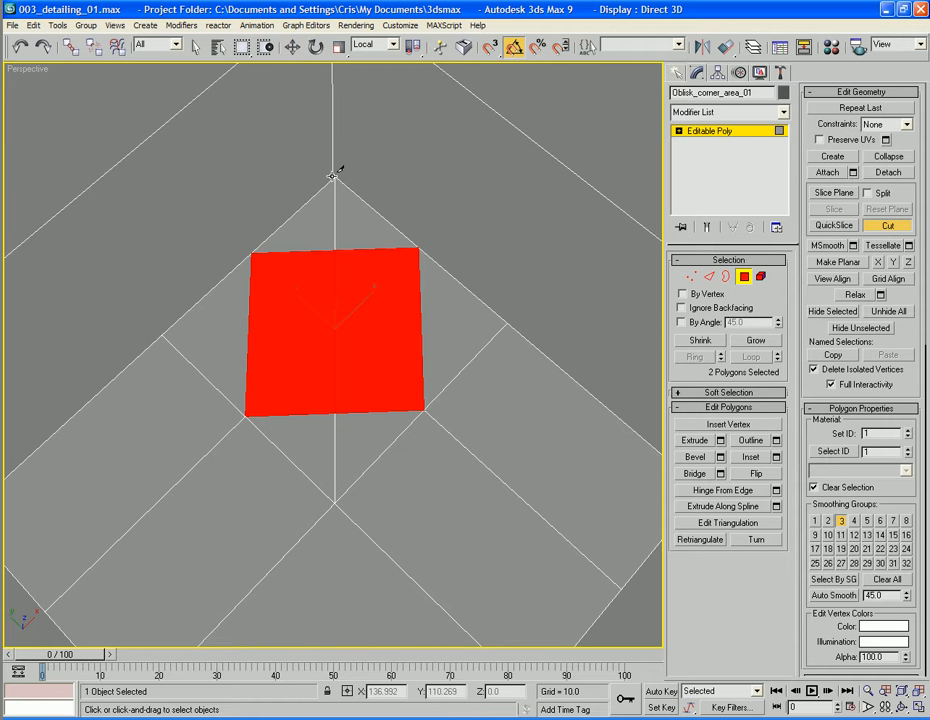
{"action": "left_click", "coordinate": [744, 278]}
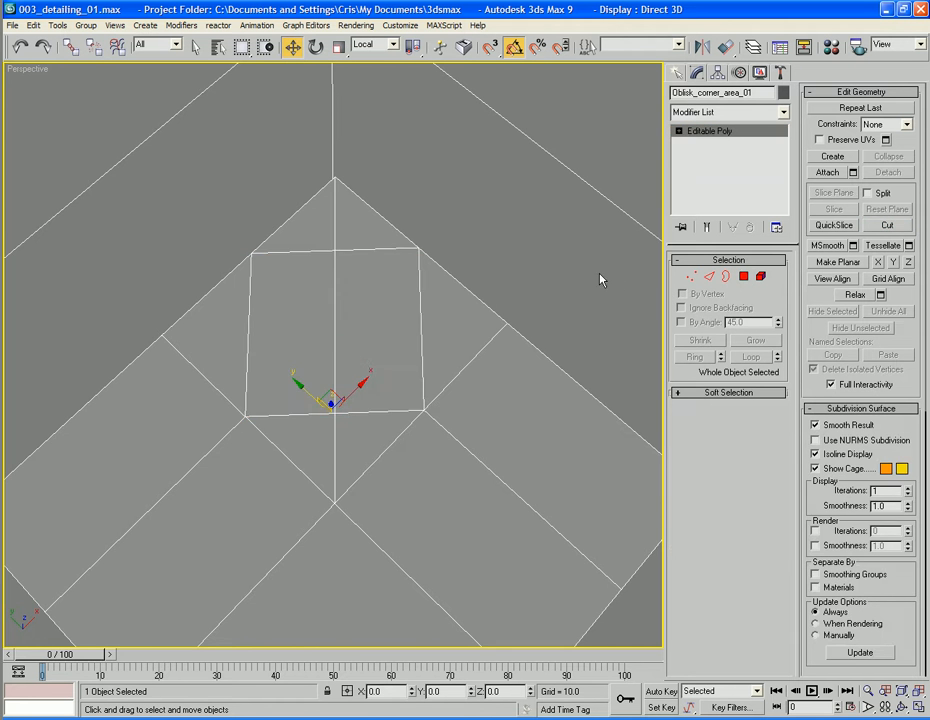
Select all polygons on the undetailed left half of the obelisk, up to the centre cut, and delete them.
{"action": "middle_click_drag", "start_coordinate": [485, 389], "coordinate": [485, 343]}
{"action": "scroll", "coordinate": [485, 343], "scroll_direction": "down", "scroll_amount": 5}
{"action": "middle_click_drag", "start_coordinate": [336, 458], "coordinate": [340, 319]}
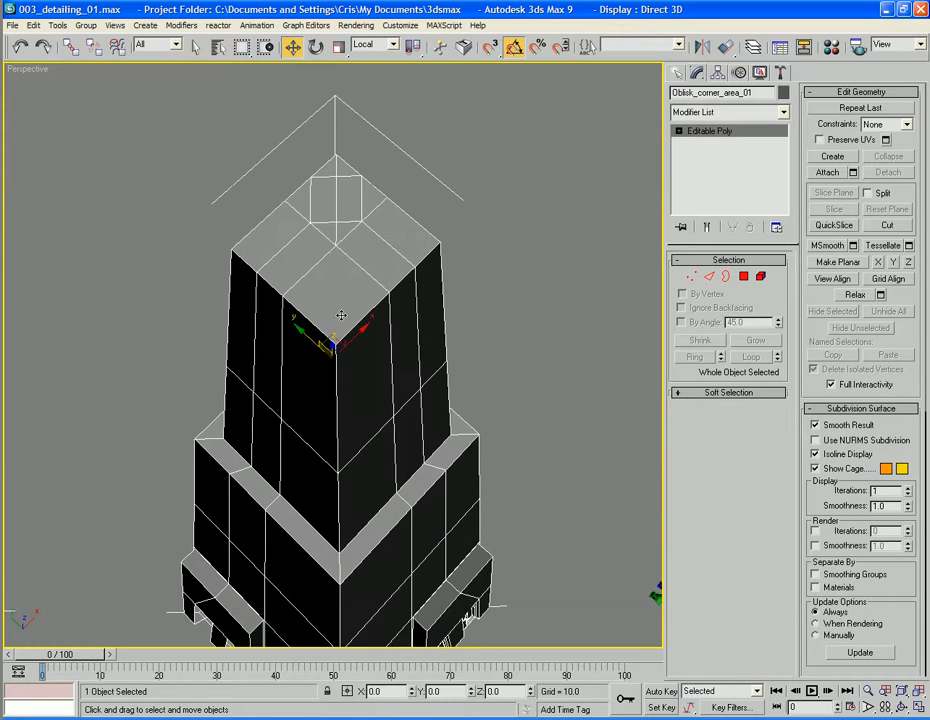
{"action": "scroll", "coordinate": [345, 316], "scroll_direction": "down", "scroll_amount": 2}
{"action": "scroll", "coordinate": [344, 388], "scroll_direction": "down", "scroll_amount": 2}
{"action": "middle_click_drag", "start_coordinate": [344, 388], "coordinate": [339, 318]}
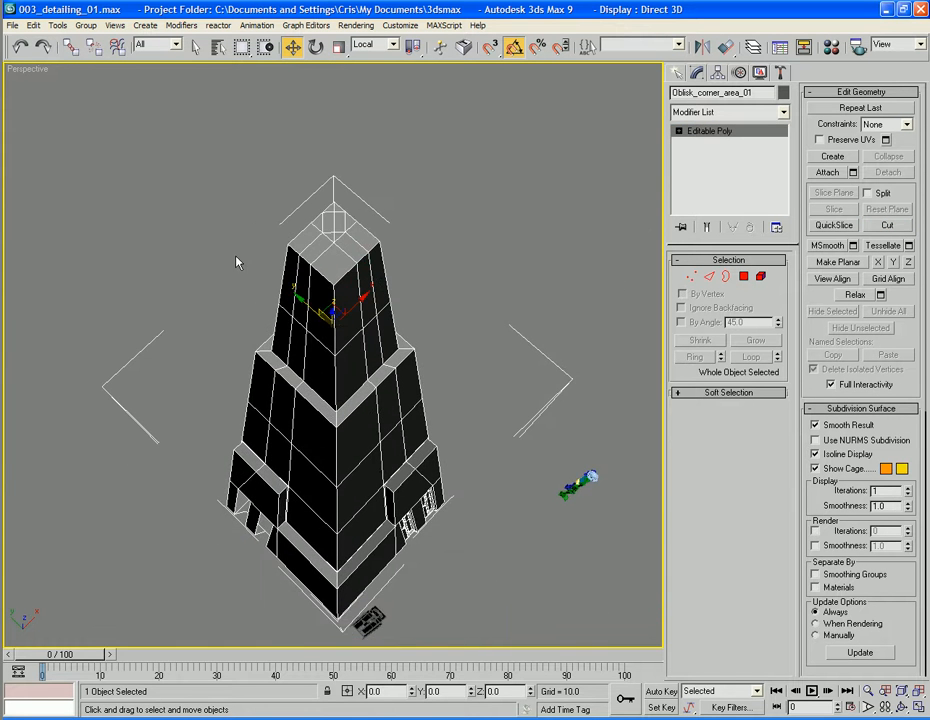
{"action": "left_click_drag", "start_coordinate": [89, 110], "coordinate": [331, 673]}
{"action": "key", "text": "4"}
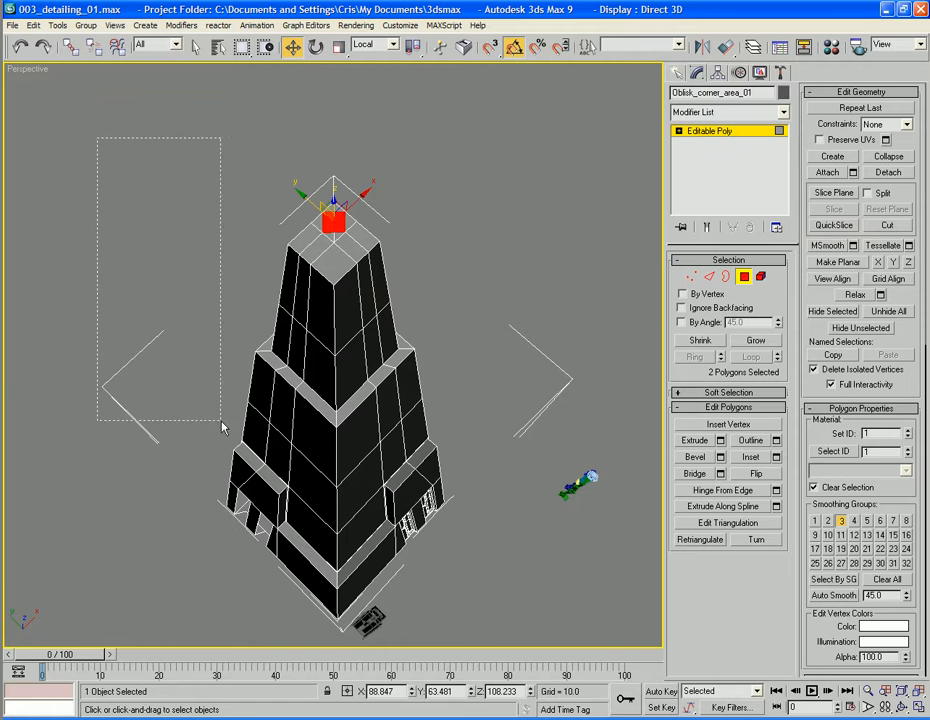
{"action": "left_click_drag", "start_coordinate": [222, 421], "coordinate": [322, 624]}
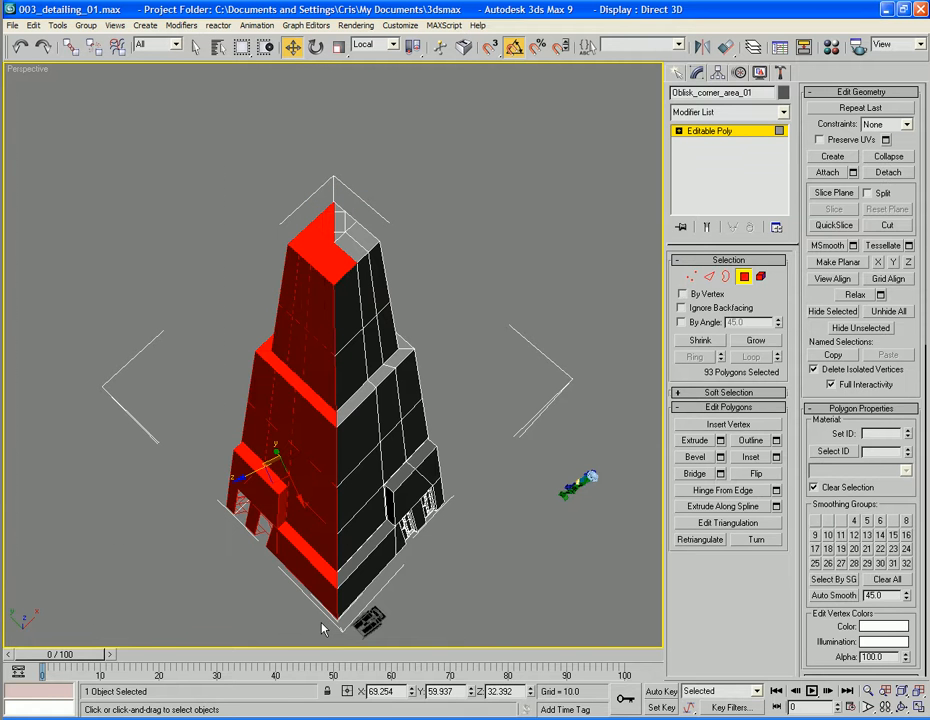
{"action": "key", "text": "Delete"}
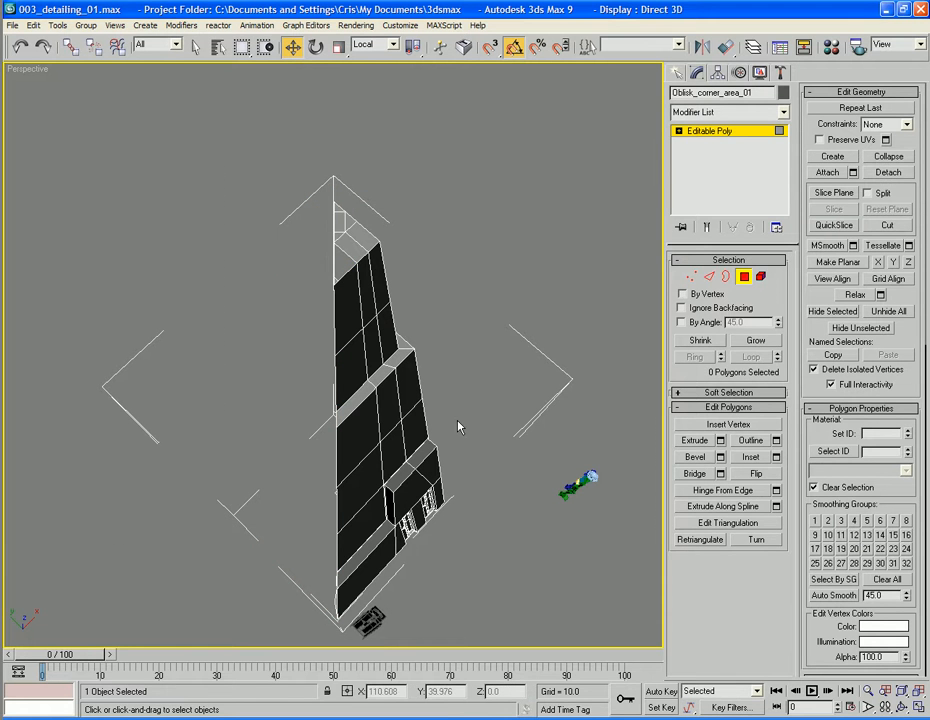
{"action": "scroll", "coordinate": [372, 385], "scroll_direction": "up", "scroll_amount": 5}
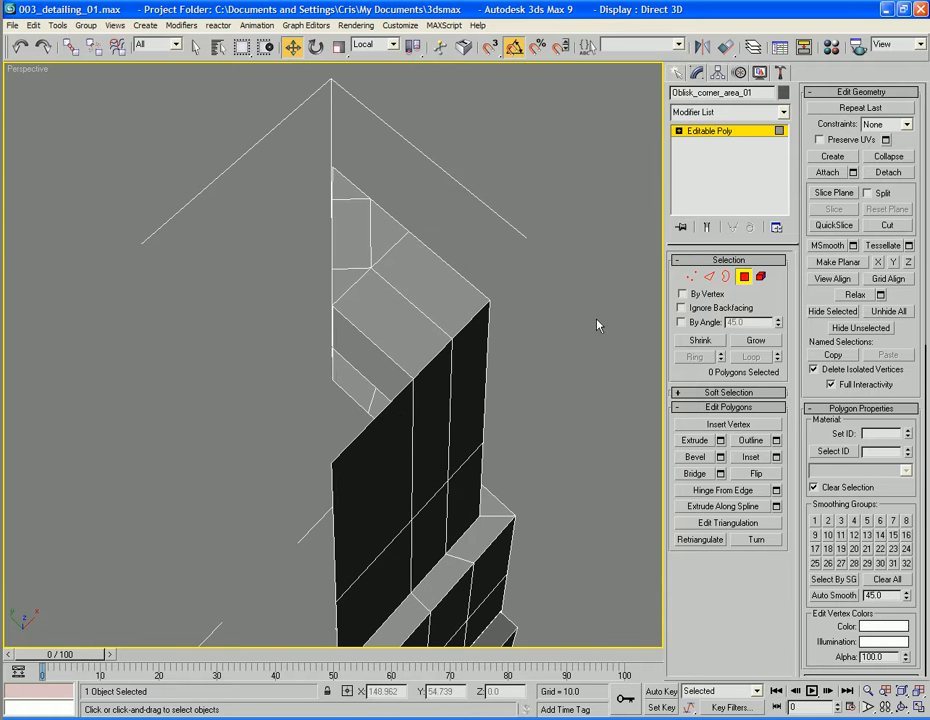
{"action": "left_click", "coordinate": [743, 276]}
{"action": "scroll", "coordinate": [405, 330], "scroll_direction": "down", "scroll_amount": 5}
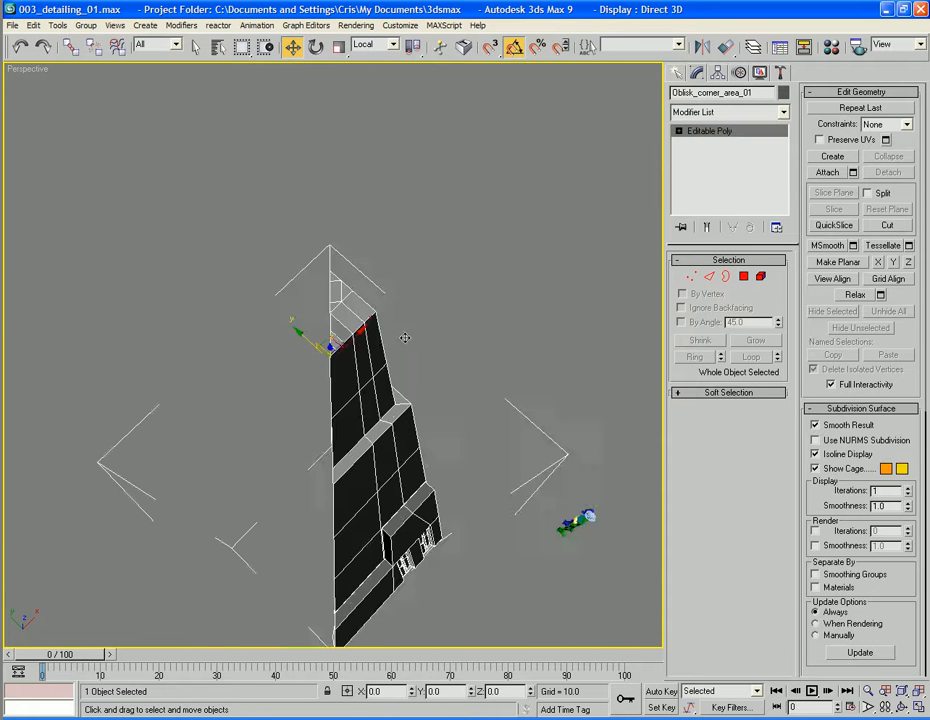
{"action": "middle_click_drag", "start_coordinate": [406, 330], "coordinate": [617, 130], "text": "alt"}
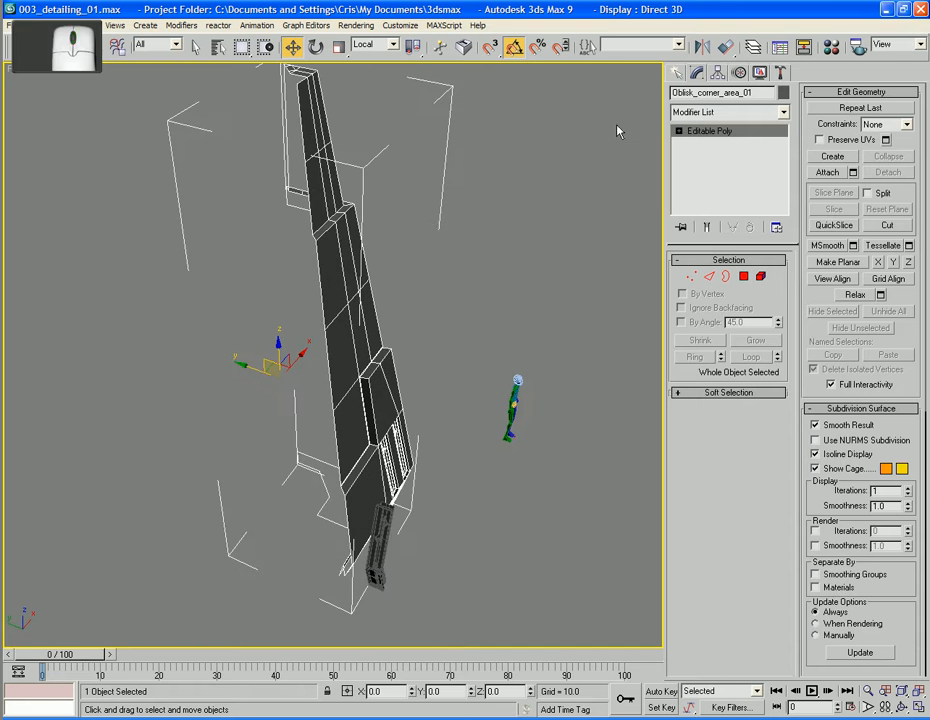
{"action": "left_click", "coordinate": [702, 46]}
{"action": "left_click_drag", "start_coordinate": [463, 262], "coordinate": [656, 258]}
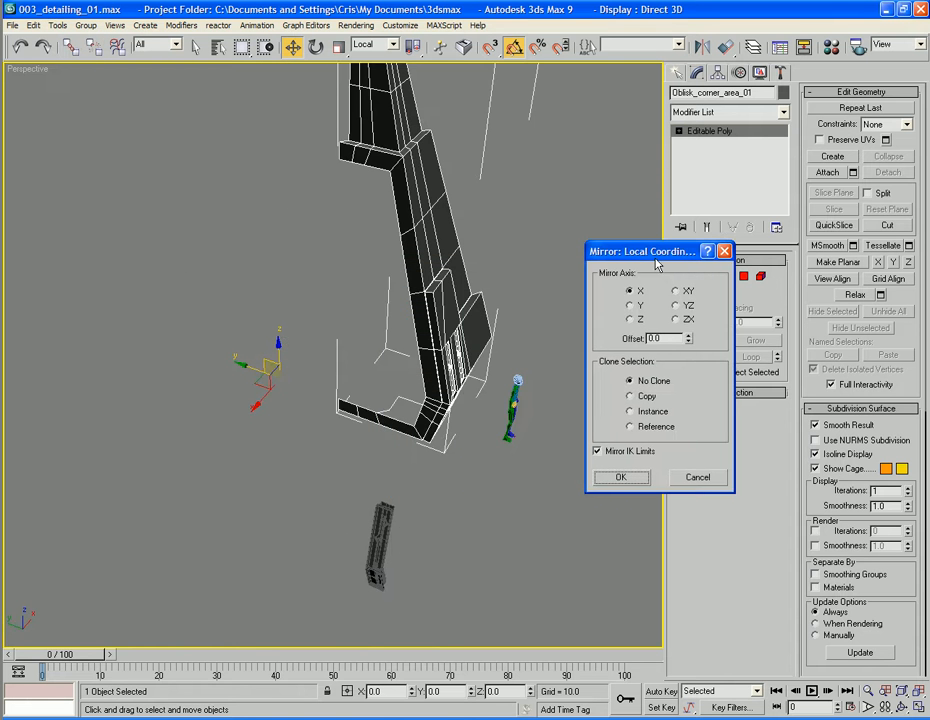
{"action": "left_click", "coordinate": [630, 396]}
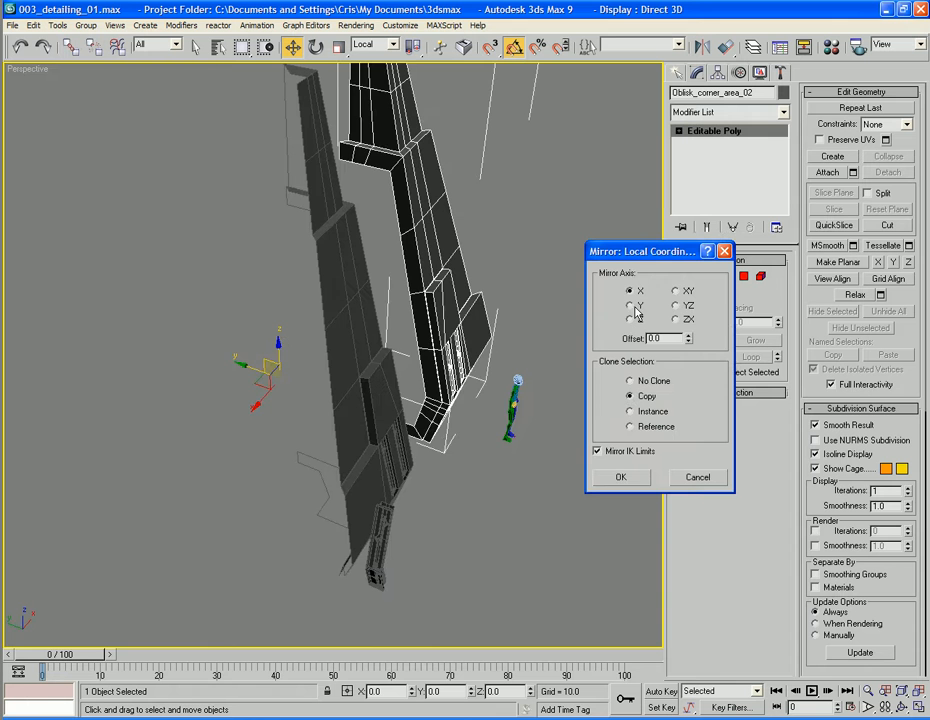
{"action": "left_click", "coordinate": [686, 292]}
{"action": "left_click", "coordinate": [677, 306]}
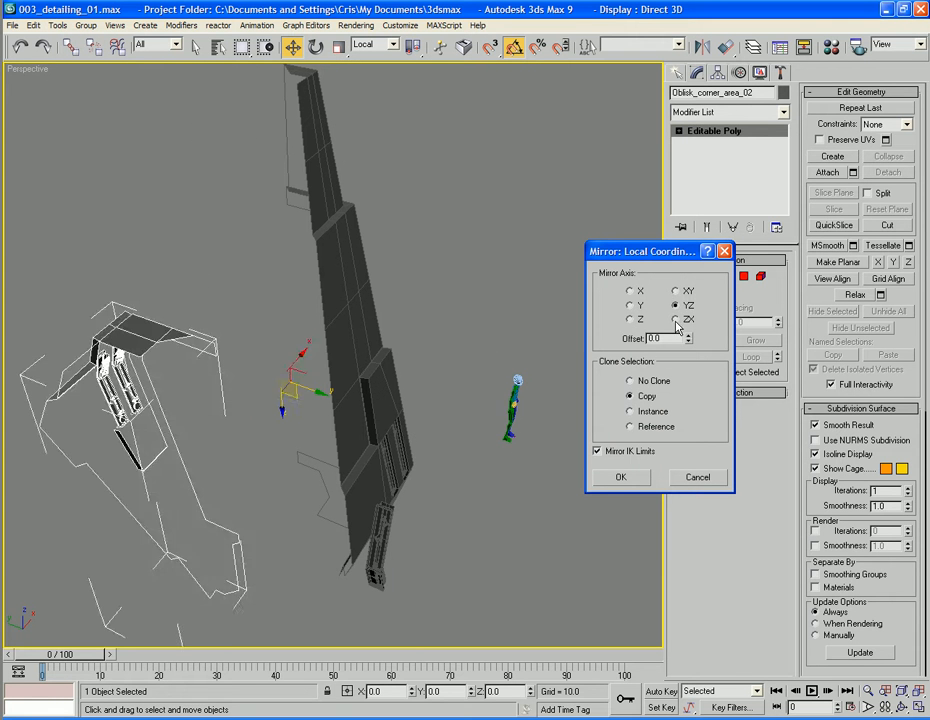
{"action": "left_click", "coordinate": [676, 320]}
{"action": "left_click", "coordinate": [675, 291]}
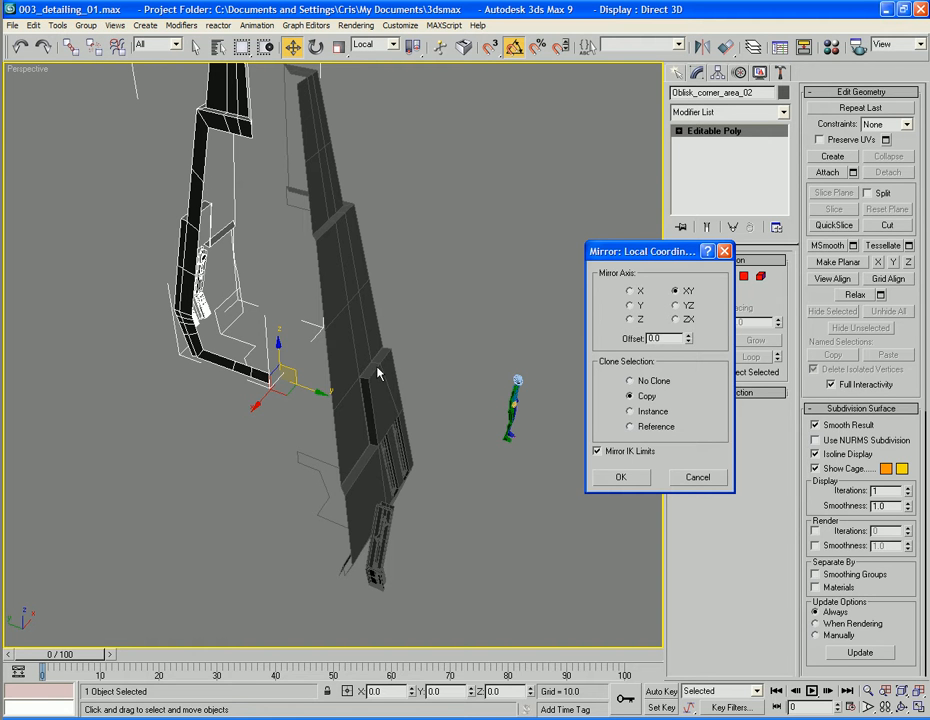
{"action": "left_click", "coordinate": [697, 478]}
Create a mirrored copy of the detailed obelisk half across its local Y axis, using the Copy clone option.
{"action": "scroll", "coordinate": [527, 421], "scroll_direction": "down", "scroll_amount": 10}
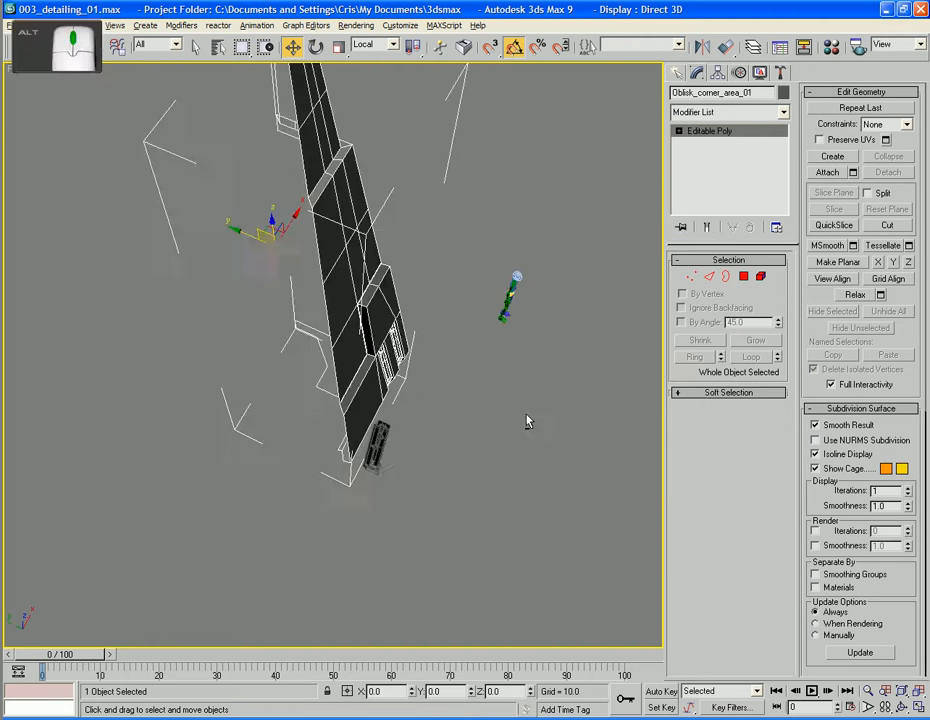
{"action": "left_click", "coordinate": [704, 47]}
{"action": "left_click_drag", "start_coordinate": [436, 261], "coordinate": [645, 252]}
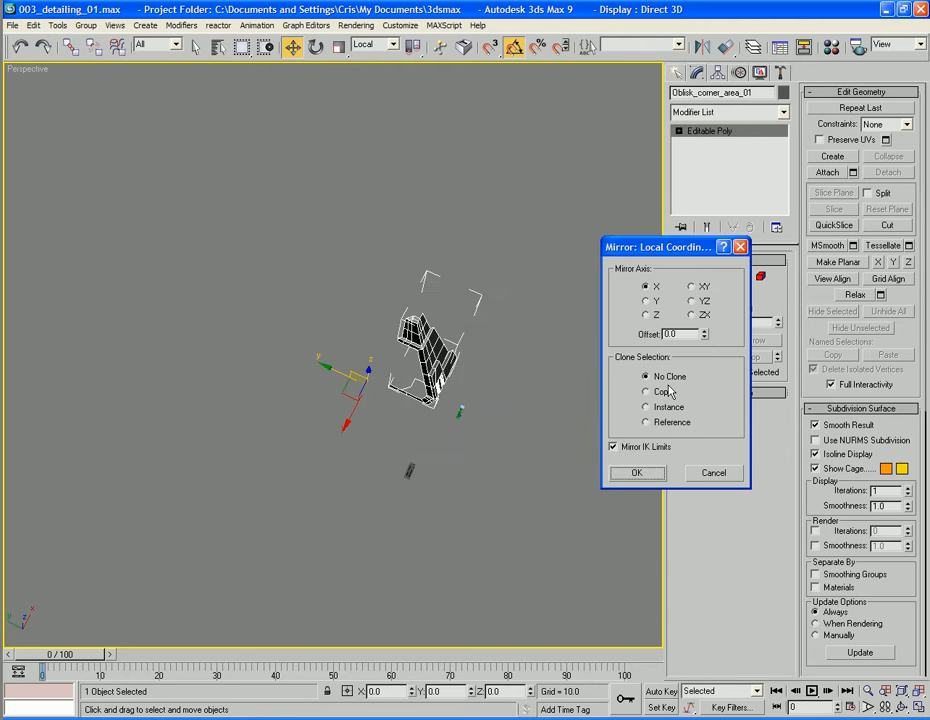
{"action": "left_click", "coordinate": [655, 393]}
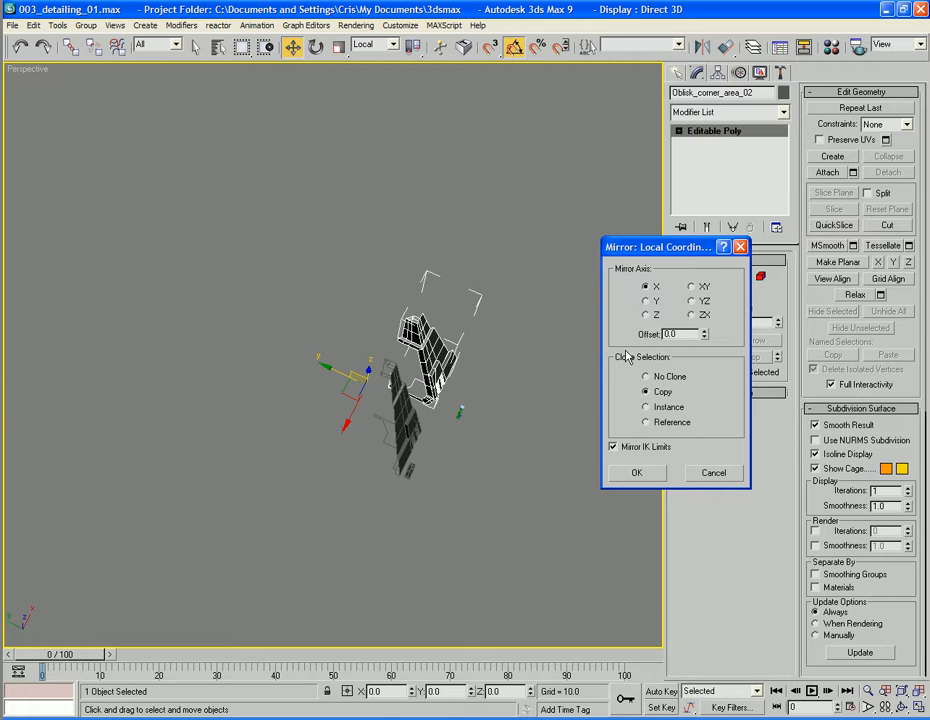
{"action": "left_click", "coordinate": [646, 315]}
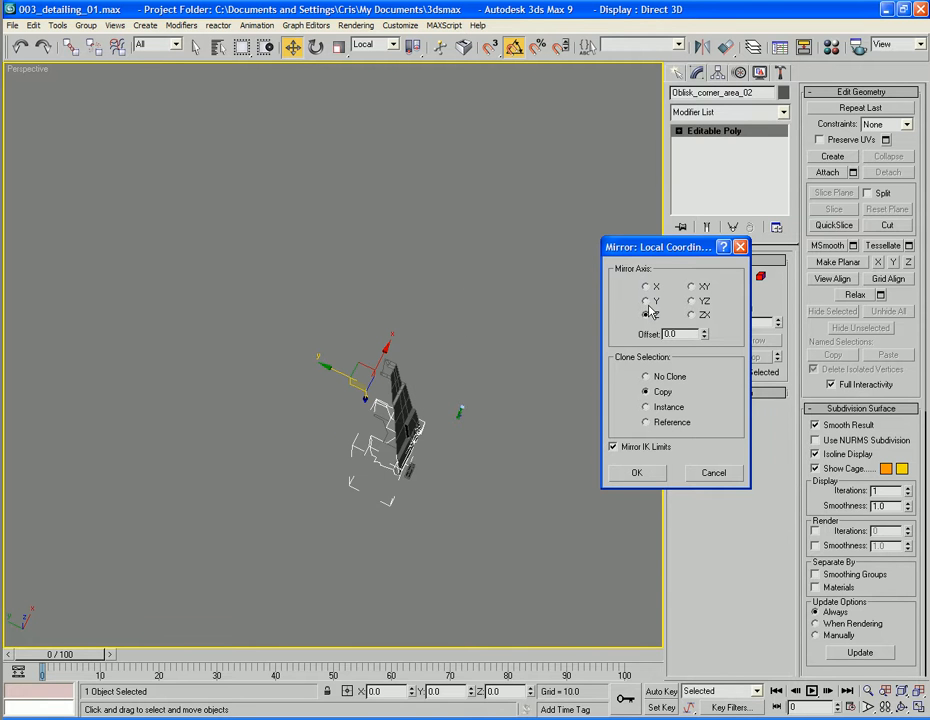
{"action": "left_click", "coordinate": [646, 301]}
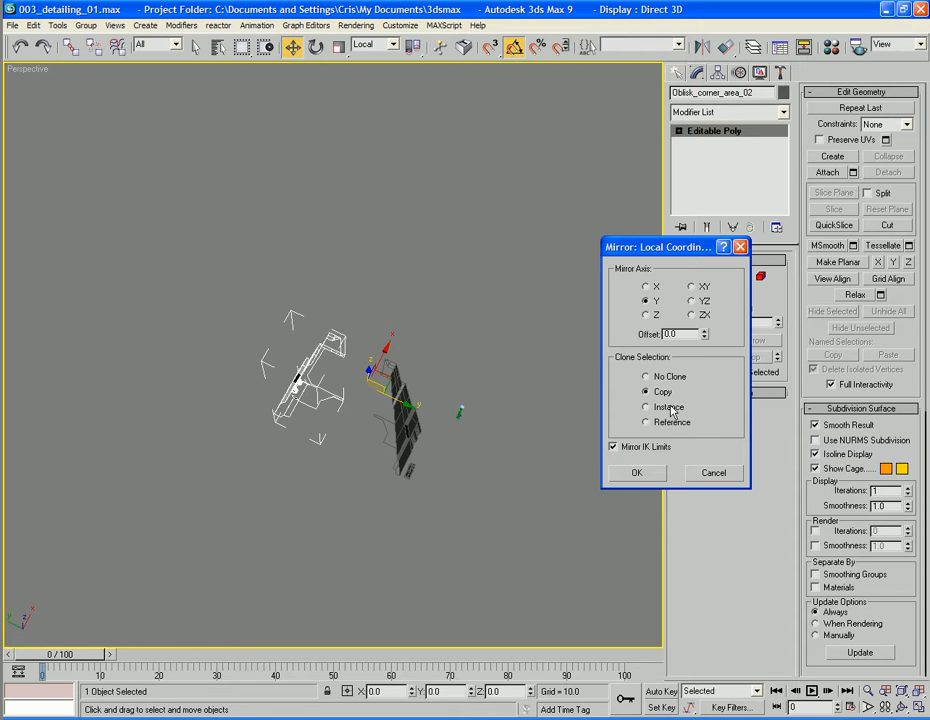
{"action": "left_click", "coordinate": [692, 301]}
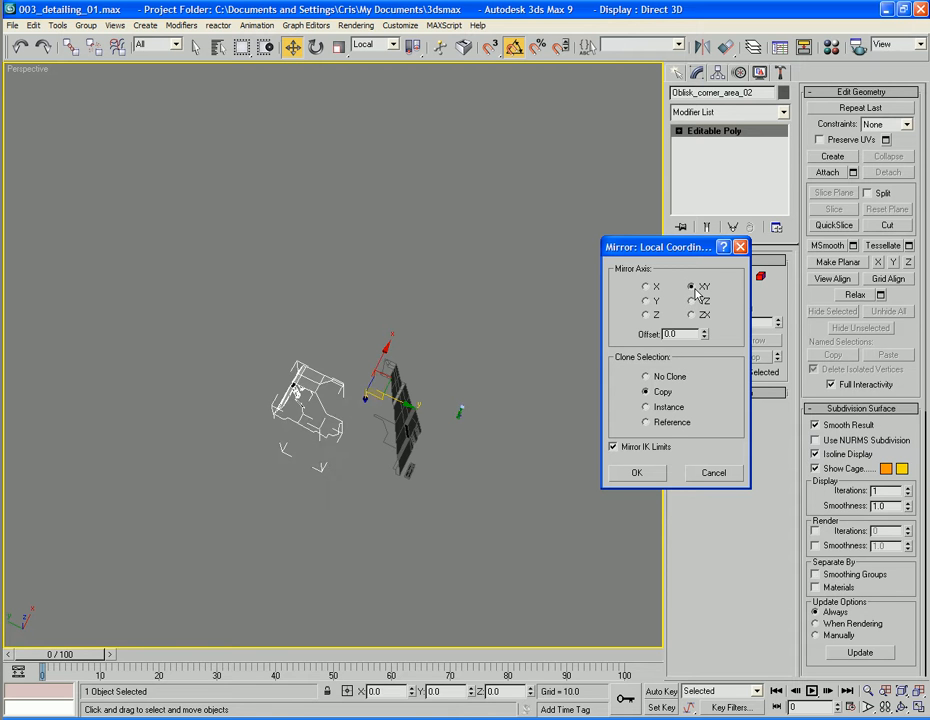
{"action": "left_click", "coordinate": [647, 301]}
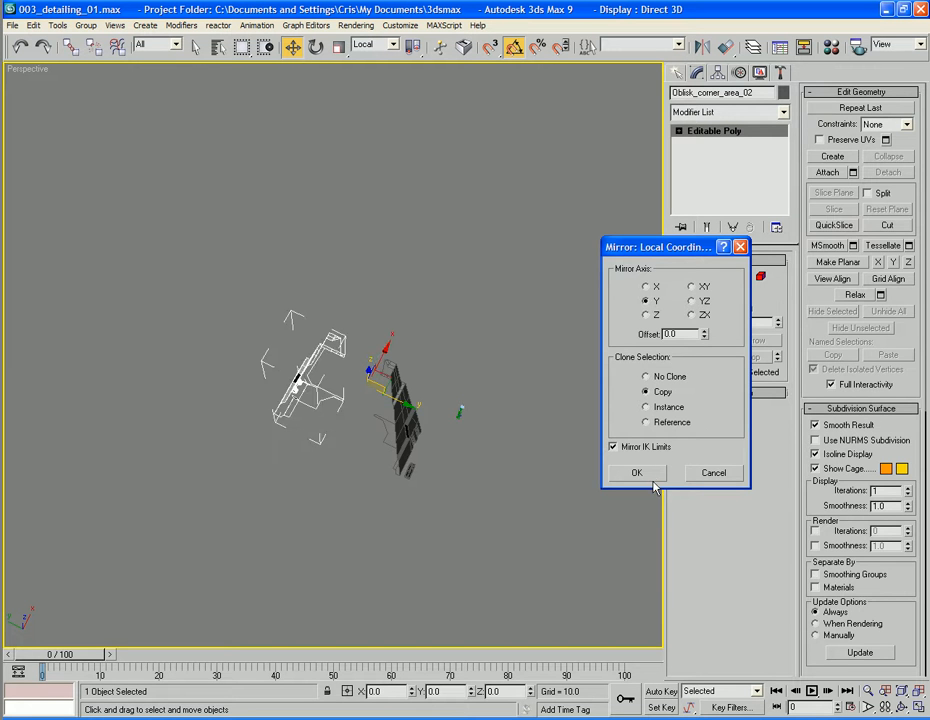
{"action": "left_click", "coordinate": [636, 472]}
Rotate the mirrored copy about the vertical Z axis until it meets the original half along the corner edge.
{"action": "middle_click_drag", "start_coordinate": [467, 475], "coordinate": [508, 357], "text": "alt"}
{"action": "left_click", "coordinate": [362, 221]}
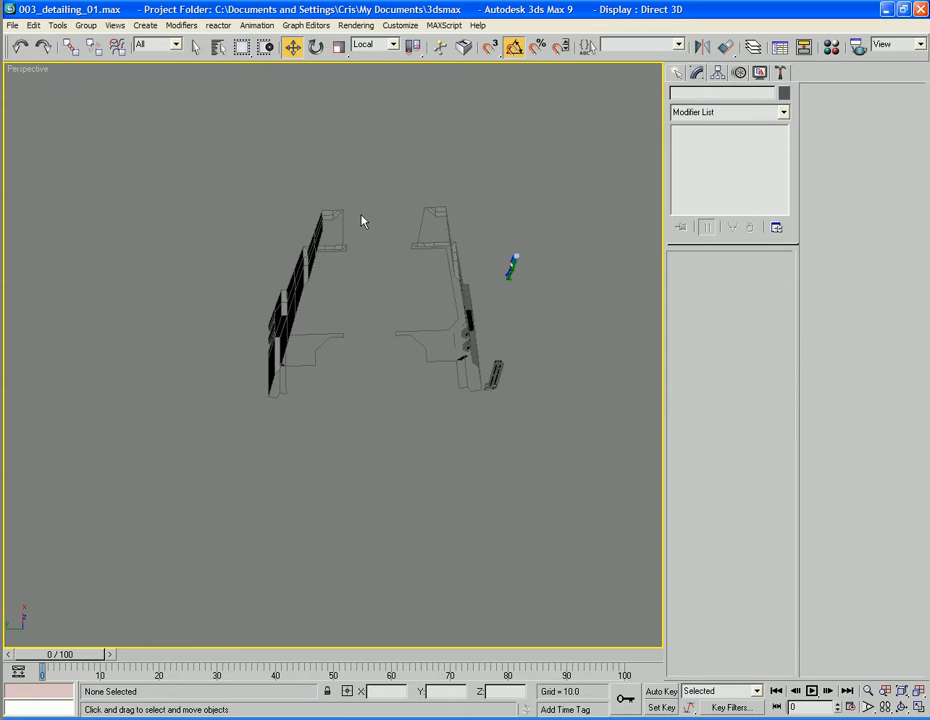
{"action": "left_click", "coordinate": [311, 249]}
{"action": "left_click", "coordinate": [315, 46]}
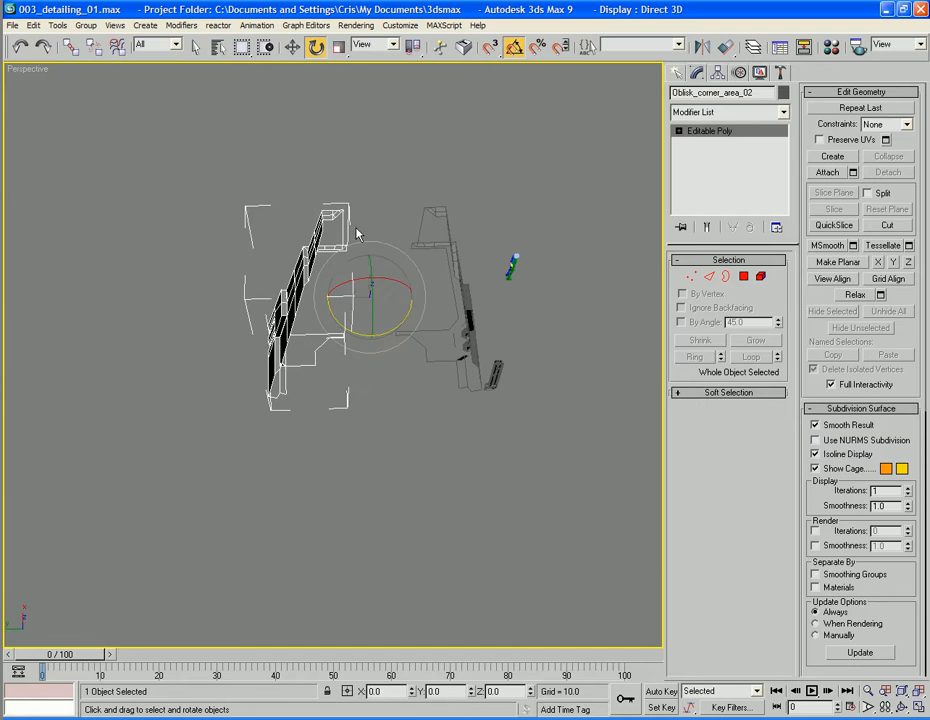
{"action": "left_click_drag", "start_coordinate": [376, 332], "coordinate": [430, 302]}
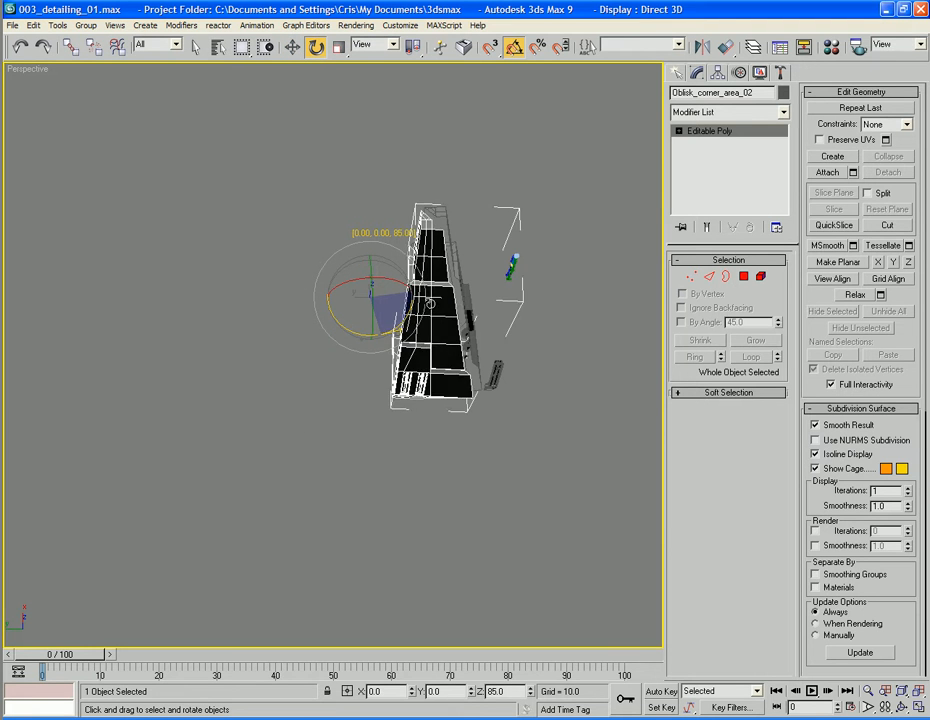
{"action": "left_click", "coordinate": [563, 432]}
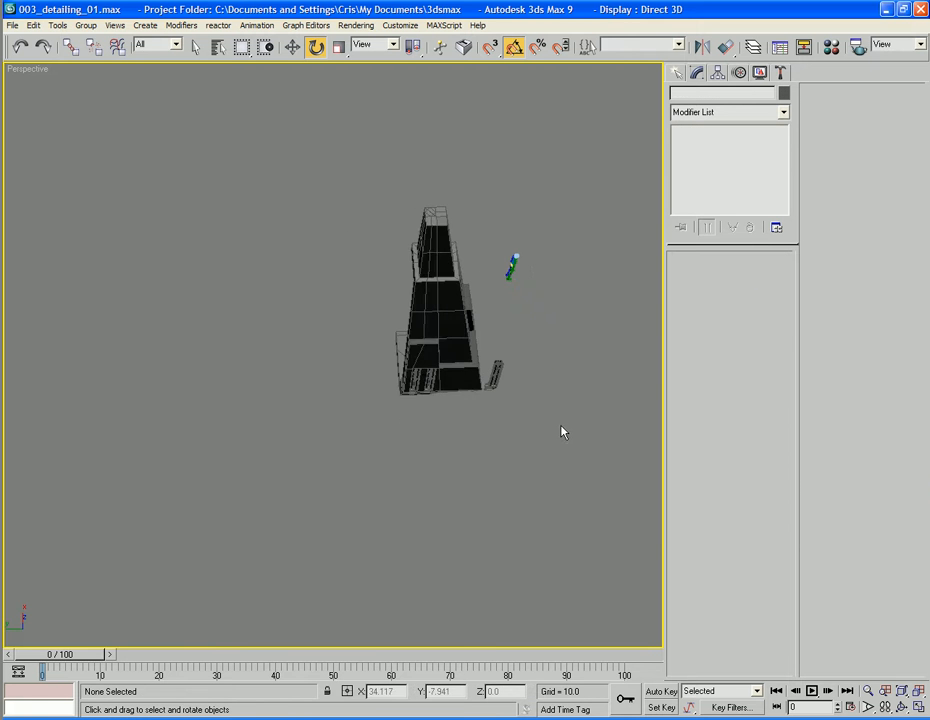
Attach the mirrored half to the original obelisk corner object and select all vertices along the centre seam.
{"action": "middle_click_drag", "start_coordinate": [563, 432], "coordinate": [343, 322], "text": "alt"}
{"action": "left_click", "coordinate": [388, 325]}
{"action": "left_click", "coordinate": [826, 173]}
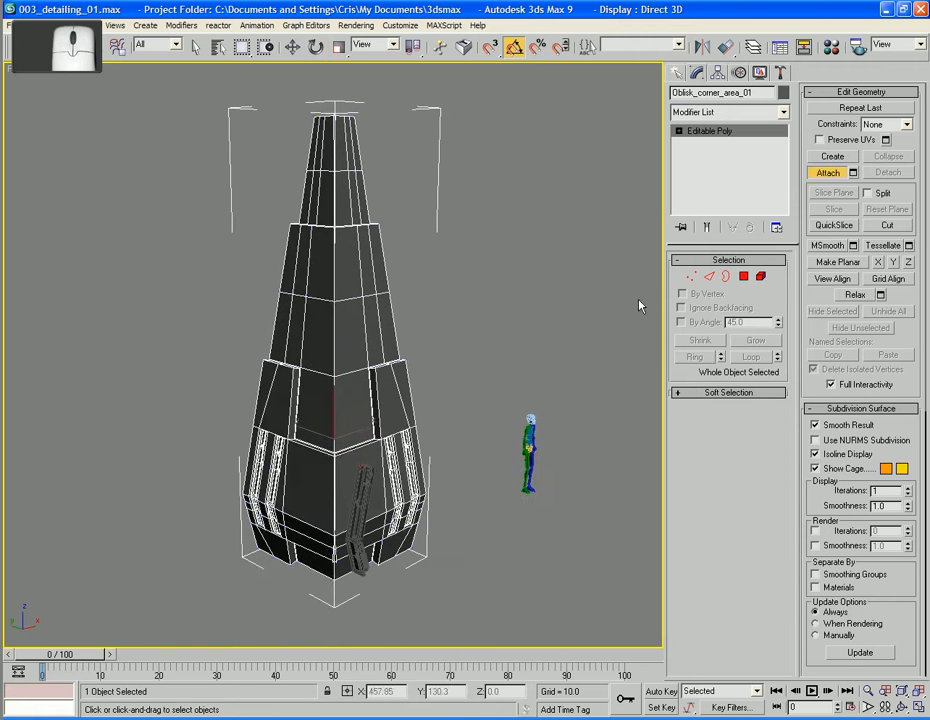
{"action": "left_click", "coordinate": [690, 278]}
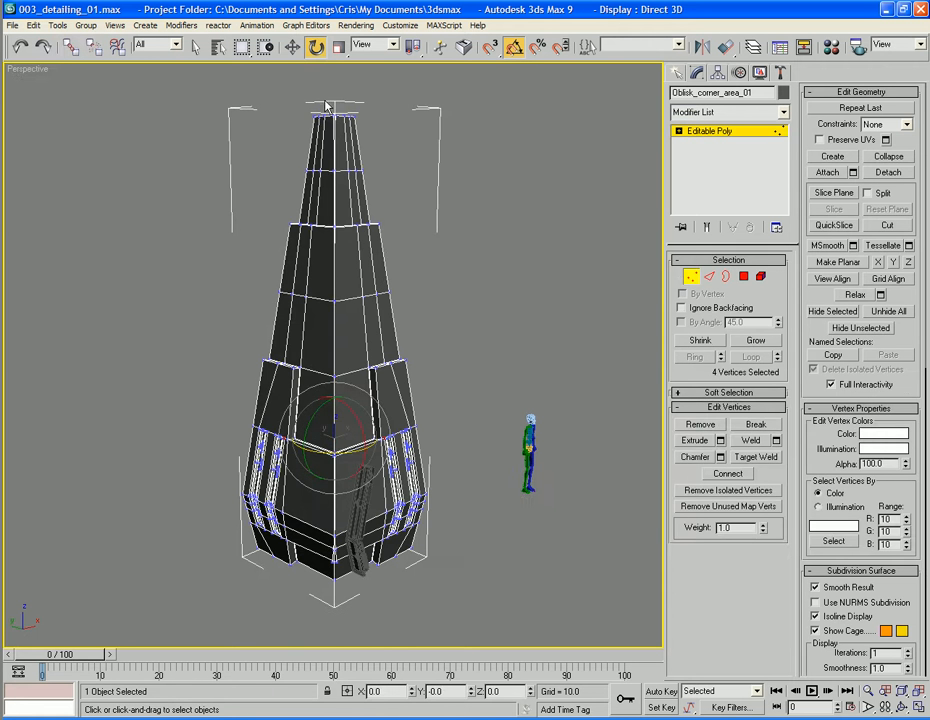
{"action": "left_click_drag", "start_coordinate": [326, 405], "coordinate": [349, 623]}
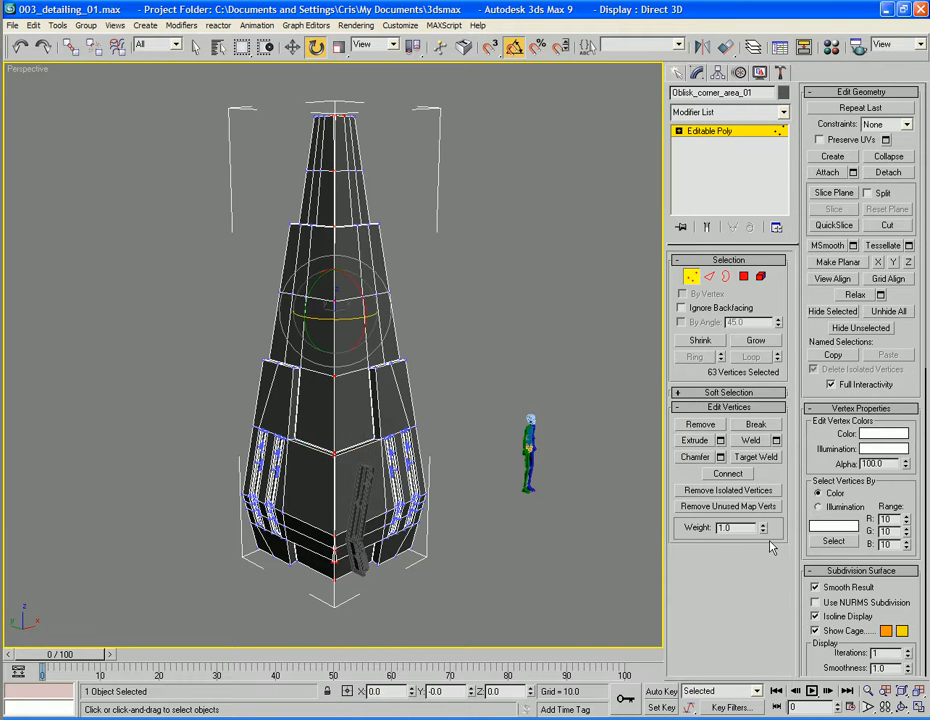
{"action": "left_click", "coordinate": [776, 440]}
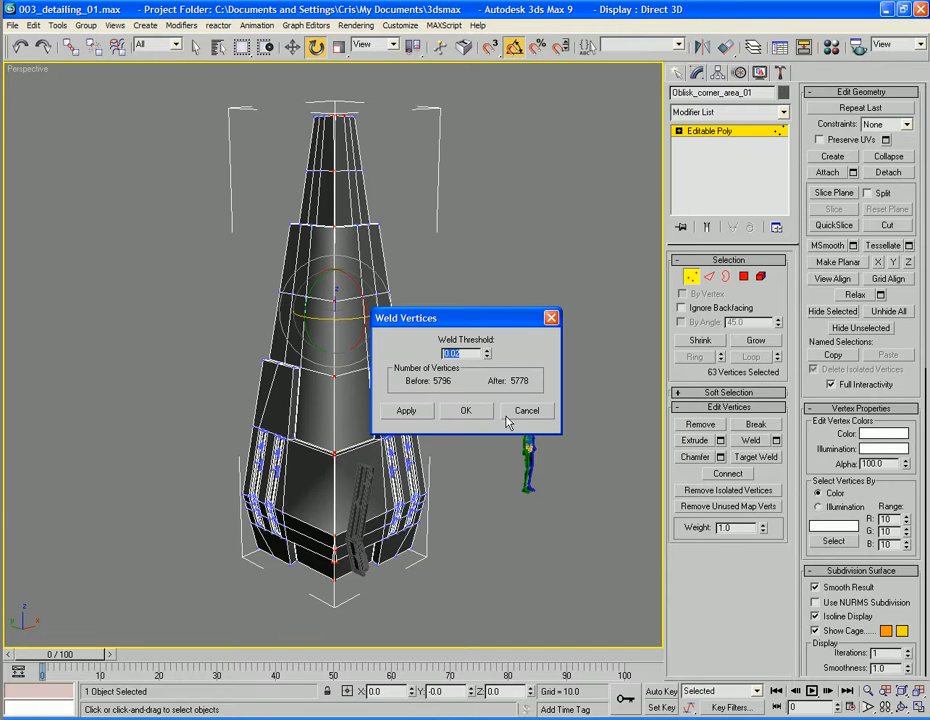
{"action": "mouse_move", "coordinate": [487, 355]}
{"action": "left_mouse_down"}
{"action": "mouse_move", "coordinate": [486, 316]}
{"action": "mouse_move", "coordinate": [486, 357]}
{"action": "left_mouse_up"}
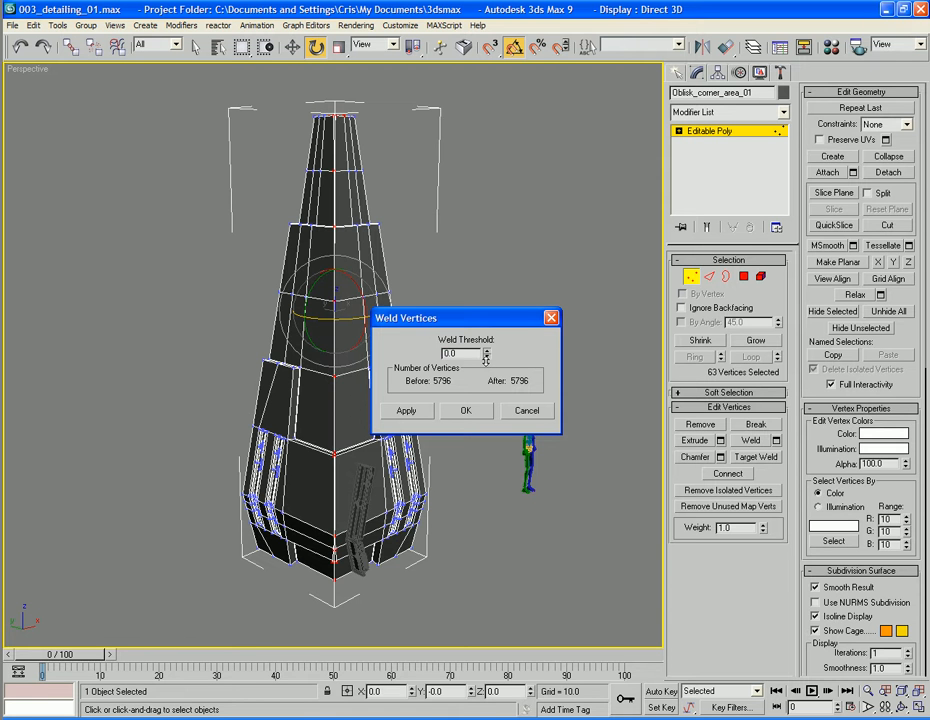
{"action": "left_click", "coordinate": [487, 352]}
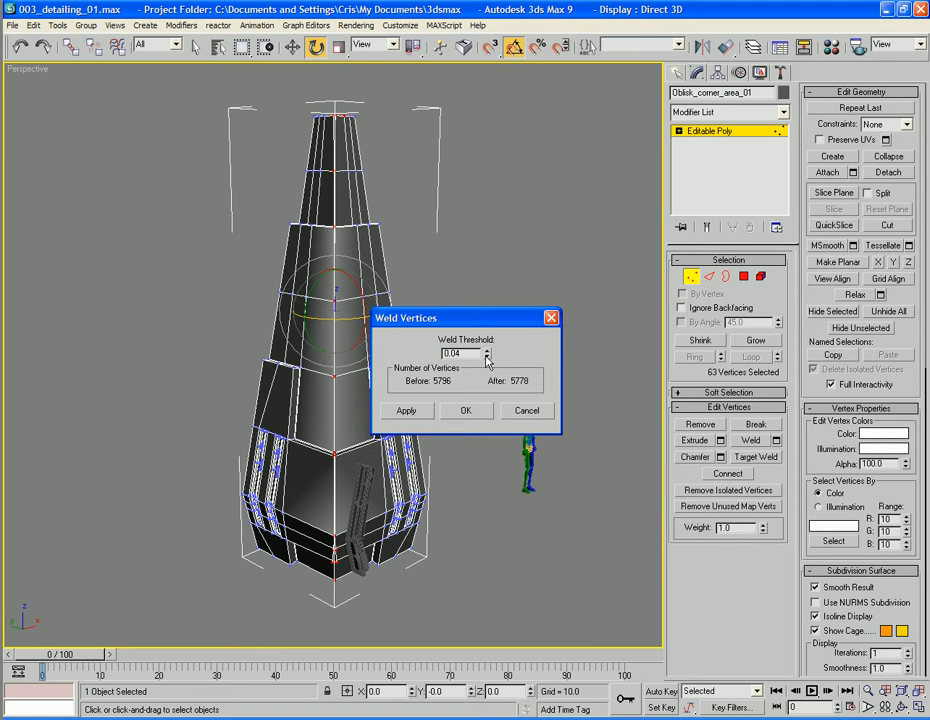
{"action": "left_click", "coordinate": [487, 357]}
{"action": "middle_click_drag", "start_coordinate": [475, 464], "coordinate": [475, 516], "text": "alt"}
{"action": "scroll", "coordinate": [475, 516], "scroll_direction": "up", "scroll_amount": 4}
{"action": "scroll", "coordinate": [466, 416], "scroll_direction": "up", "scroll_amount": 10}
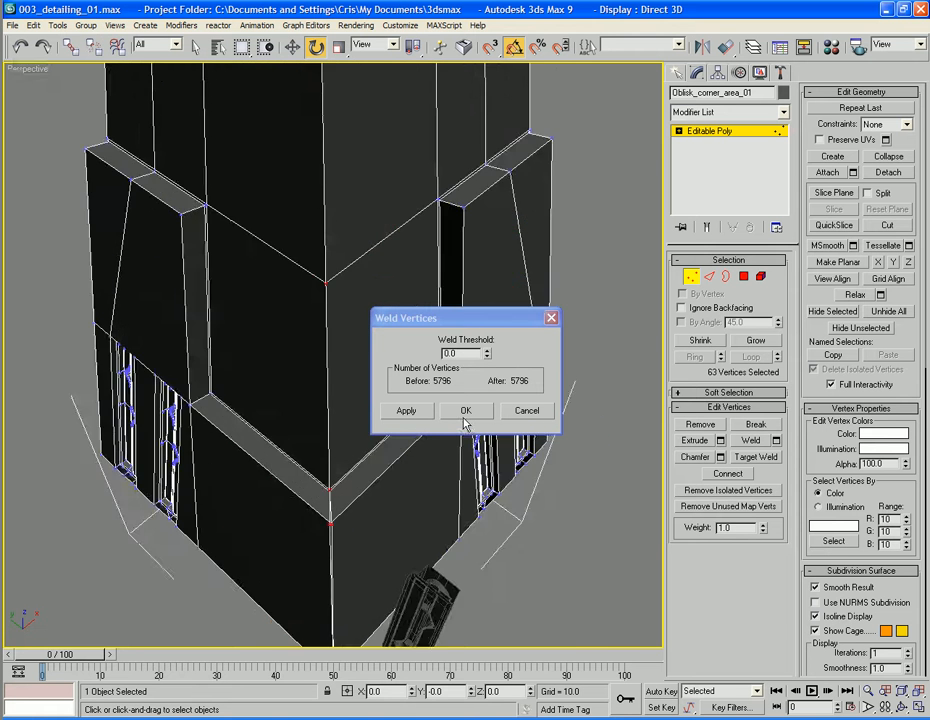
{"action": "middle_click_drag", "start_coordinate": [286, 343], "coordinate": [282, 317]}
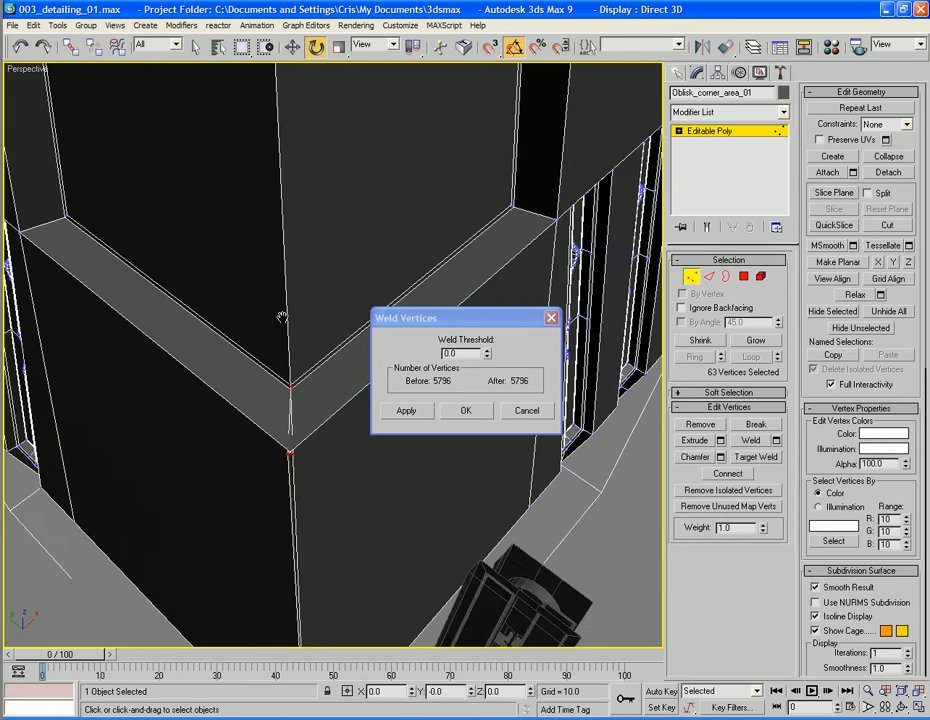
{"action": "left_click", "coordinate": [488, 352]}
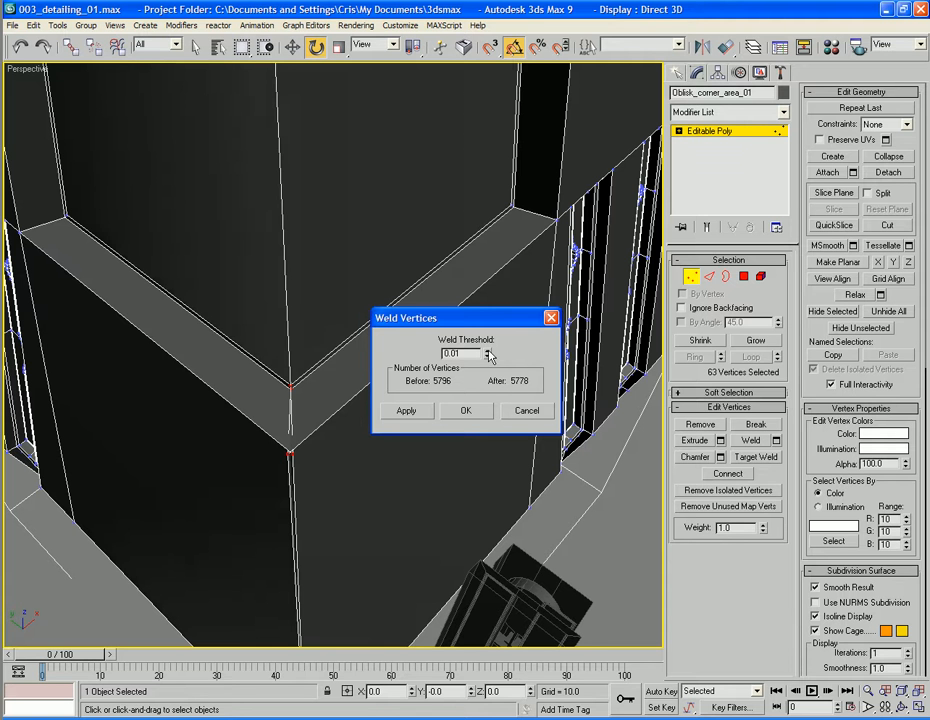
{"action": "left_click_drag", "start_coordinate": [487, 354], "coordinate": [490, 408]}
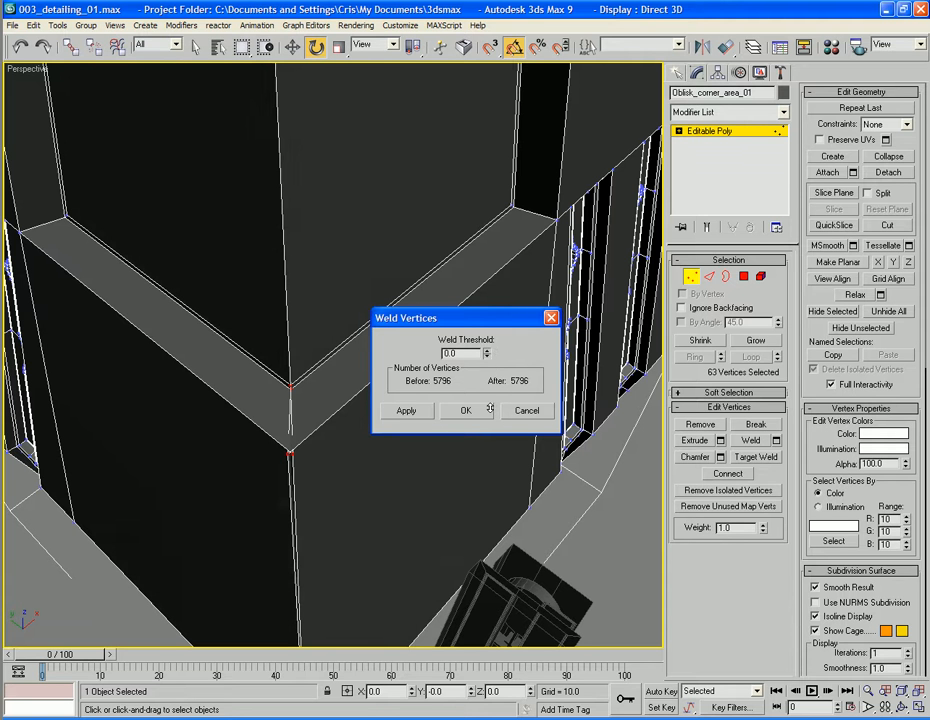
{"action": "left_click", "coordinate": [525, 411]}
Try to collapse the four vertices at the ledge's lower corner on the centre seam into one.
{"action": "middle_click_drag", "start_coordinate": [411, 480], "coordinate": [423, 438]}
{"action": "left_click", "coordinate": [420, 437]}
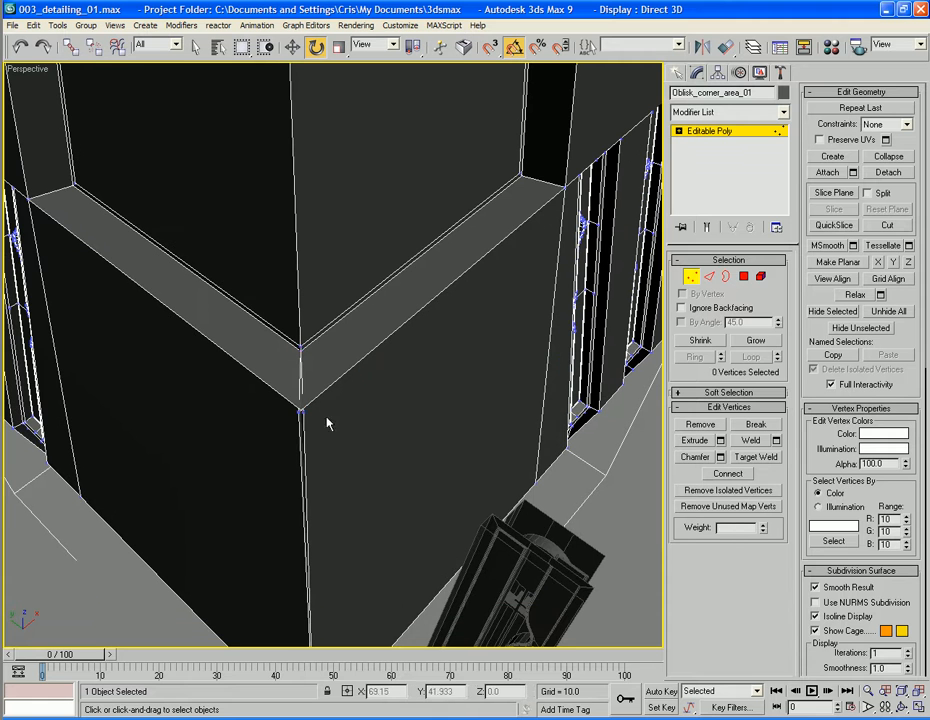
{"action": "left_click_drag", "start_coordinate": [329, 427], "coordinate": [259, 390]}
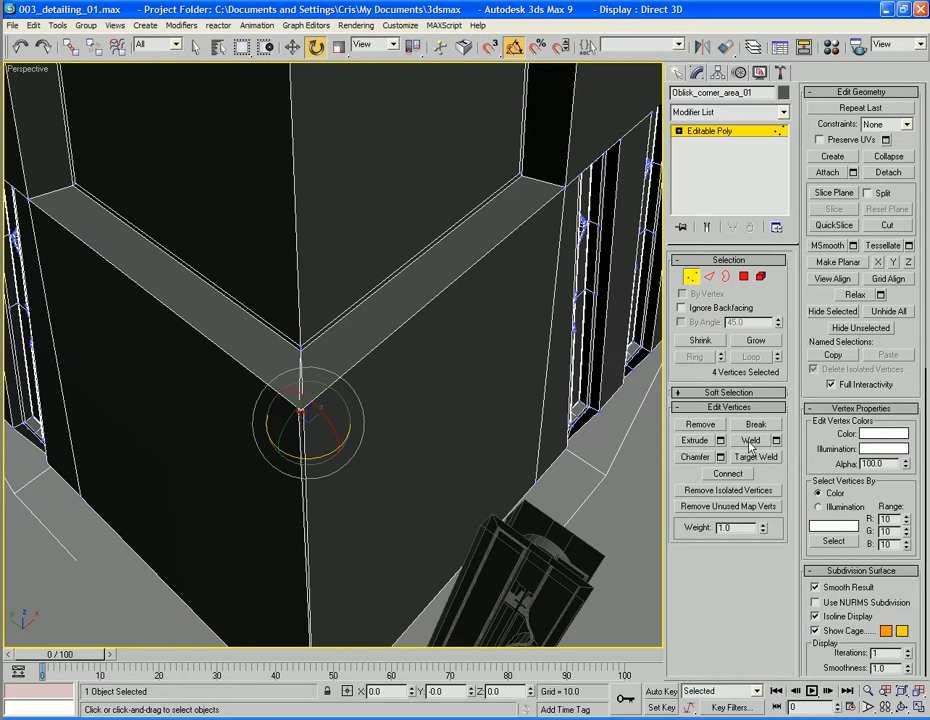
{"action": "left_click", "coordinate": [893, 159]}
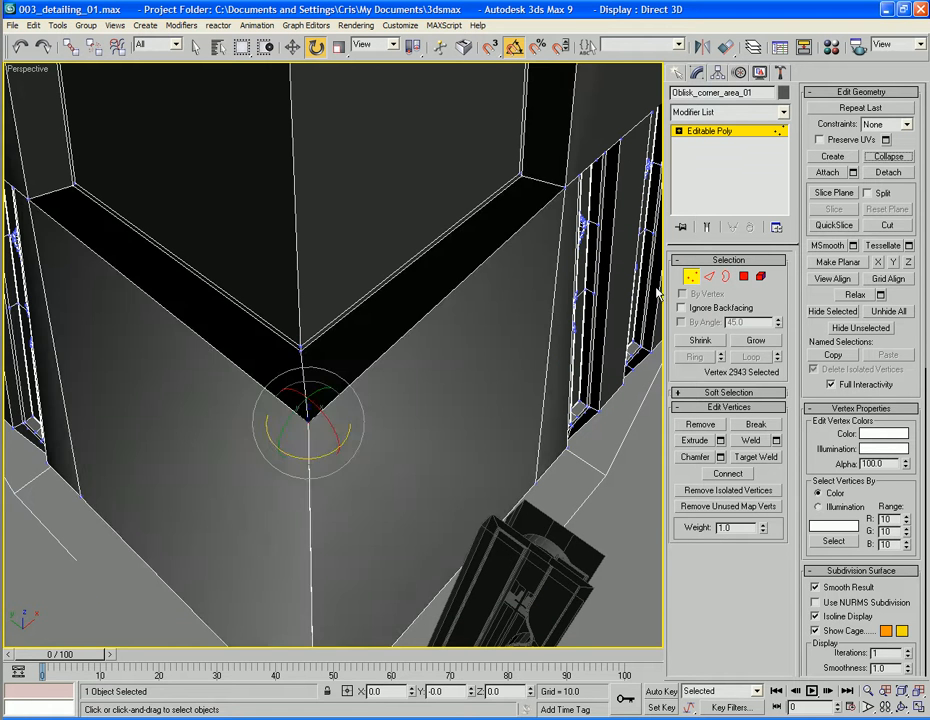
{"action": "key", "text": "ctrl+z"}
Collapse only the two separated front vertices at the ledge's lower corner on the centre seam into one.
{"action": "left_click", "coordinate": [297, 411], "text": "ctrl"}
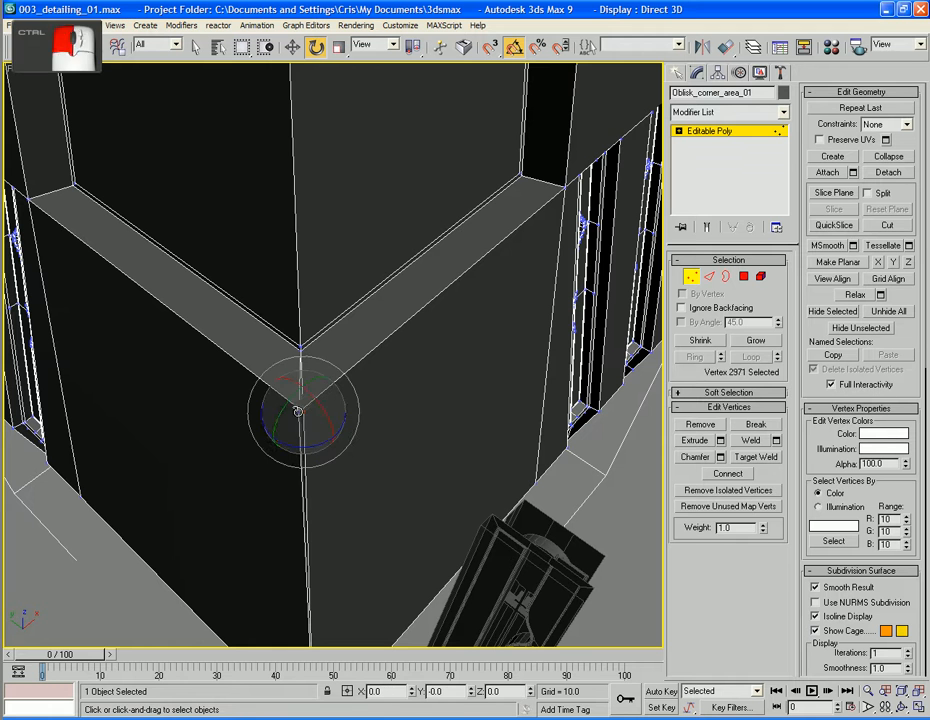
{"action": "left_click", "coordinate": [297, 411], "text": "ctrl"}
{"action": "left_click", "coordinate": [887, 155]}
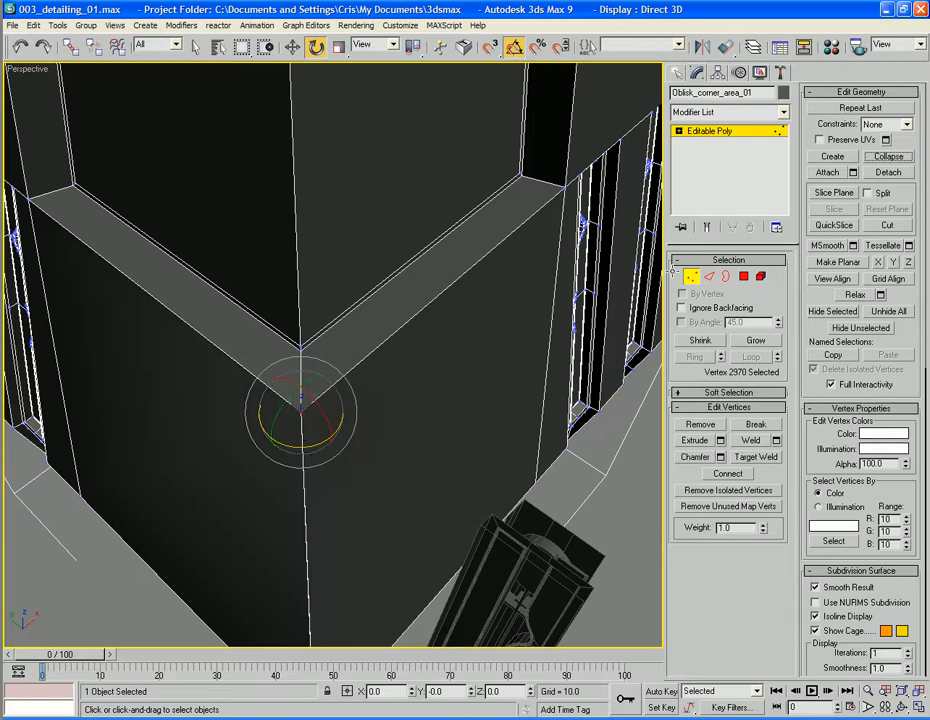
{"action": "left_click", "coordinate": [415, 425]}
Collapse the two separated vertices near the base of the obelisk's centre seam, seen from below, into one.
{"action": "middle_click_drag", "start_coordinate": [415, 425], "coordinate": [403, 291], "text": "alt"}
{"action": "scroll", "coordinate": [403, 291], "scroll_direction": "down", "scroll_amount": 5}
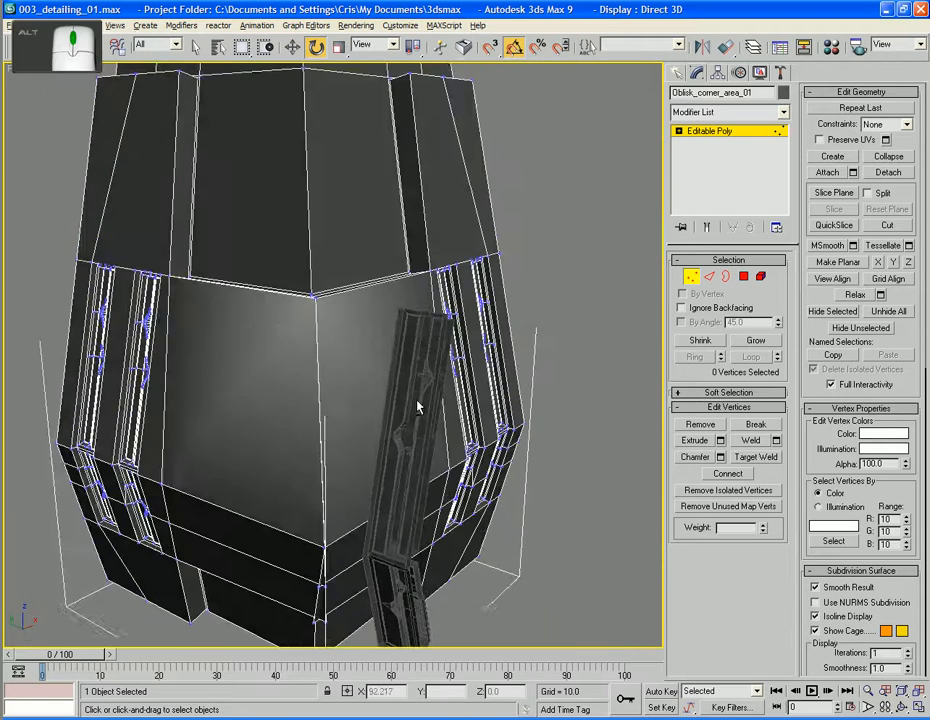
{"action": "middle_click_drag", "start_coordinate": [417, 409], "coordinate": [386, 318], "text": "alt"}
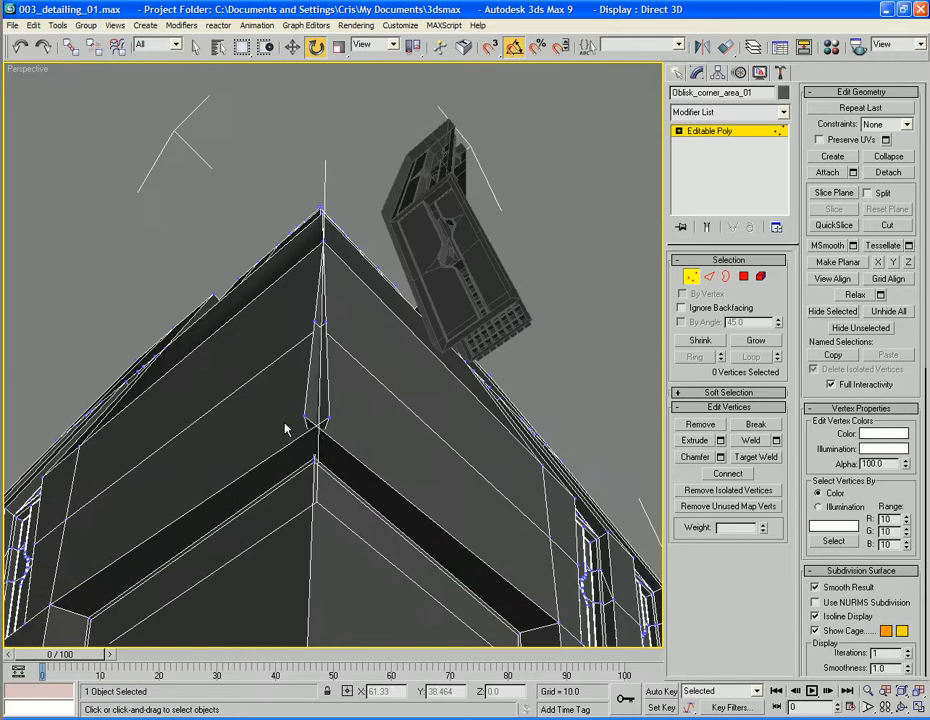
{"action": "left_click", "coordinate": [320, 419]}
{"action": "left_click", "coordinate": [329, 421], "text": "ctrl"}
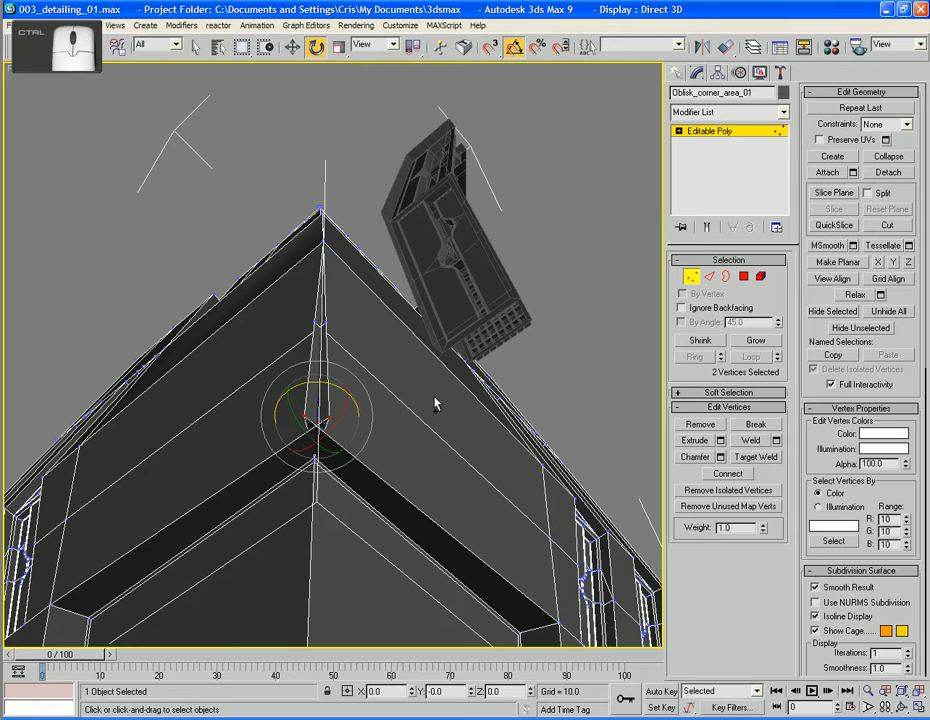
{"action": "left_click", "coordinate": [896, 160]}
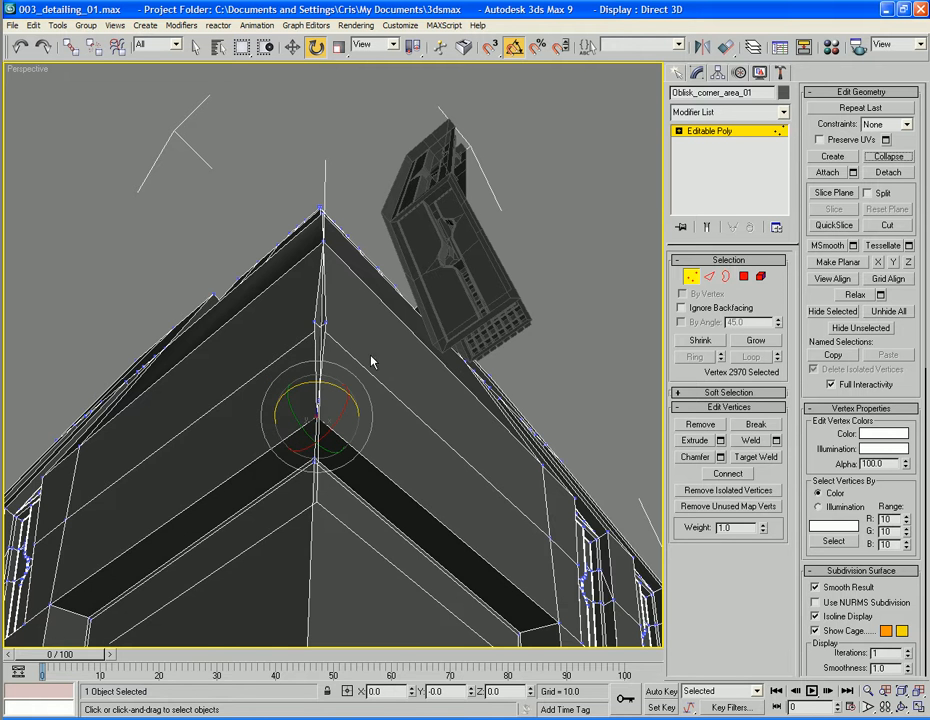
Collapse the two separated vertices farther along the underside's centre seam into one.
{"action": "middle_click_drag", "start_coordinate": [374, 363], "coordinate": [355, 459], "text": "alt"}
{"action": "left_click", "coordinate": [343, 458]}
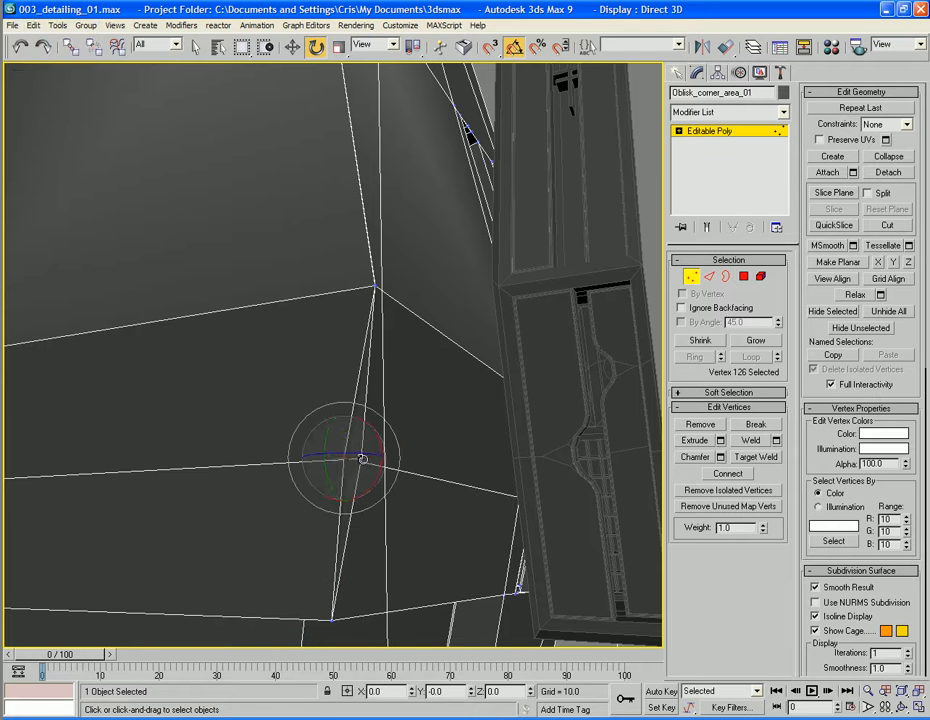
{"action": "left_click", "coordinate": [360, 458], "text": "ctrl"}
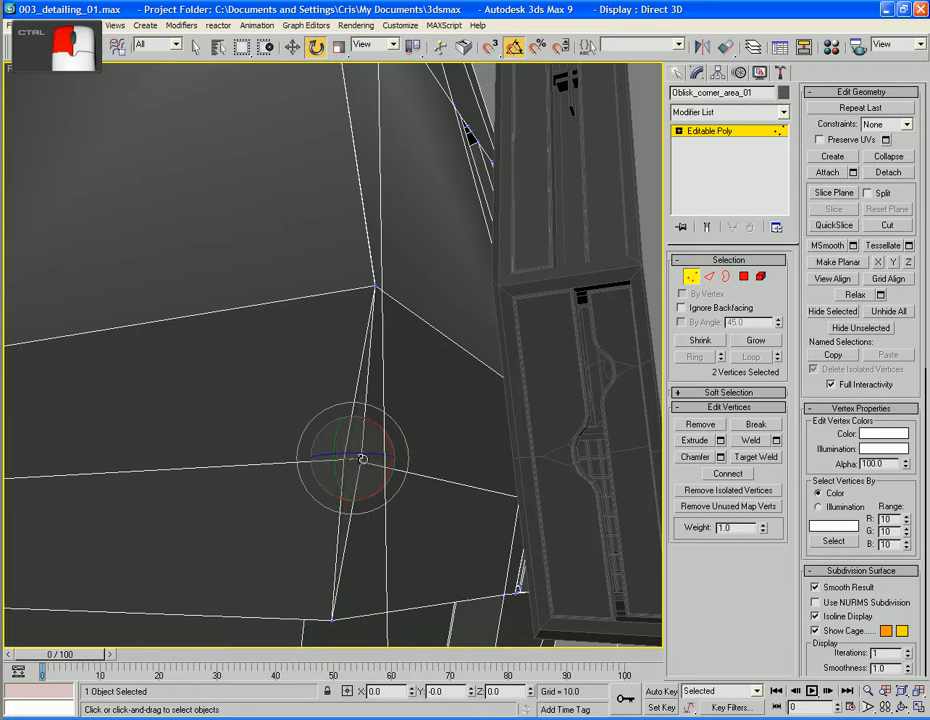
{"action": "left_click", "coordinate": [902, 161]}
Weld the vertices around the ledge's corner on the centre seam using a weld threshold of 0.01.
{"action": "middle_click_drag", "start_coordinate": [448, 230], "coordinate": [405, 654], "text": "alt"}
{"action": "scroll", "coordinate": [415, 490], "scroll_direction": "down", "scroll_amount": 5}
{"action": "middle_click_drag", "start_coordinate": [405, 596], "coordinate": [387, 496], "text": "alt"}
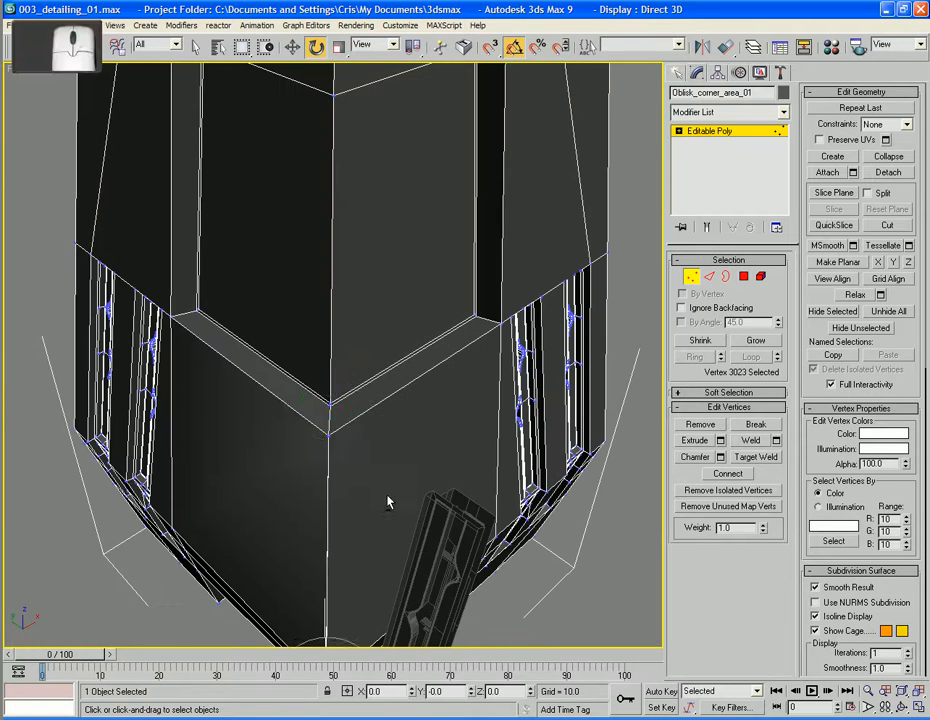
{"action": "left_click_drag", "start_coordinate": [365, 463], "coordinate": [301, 363]}
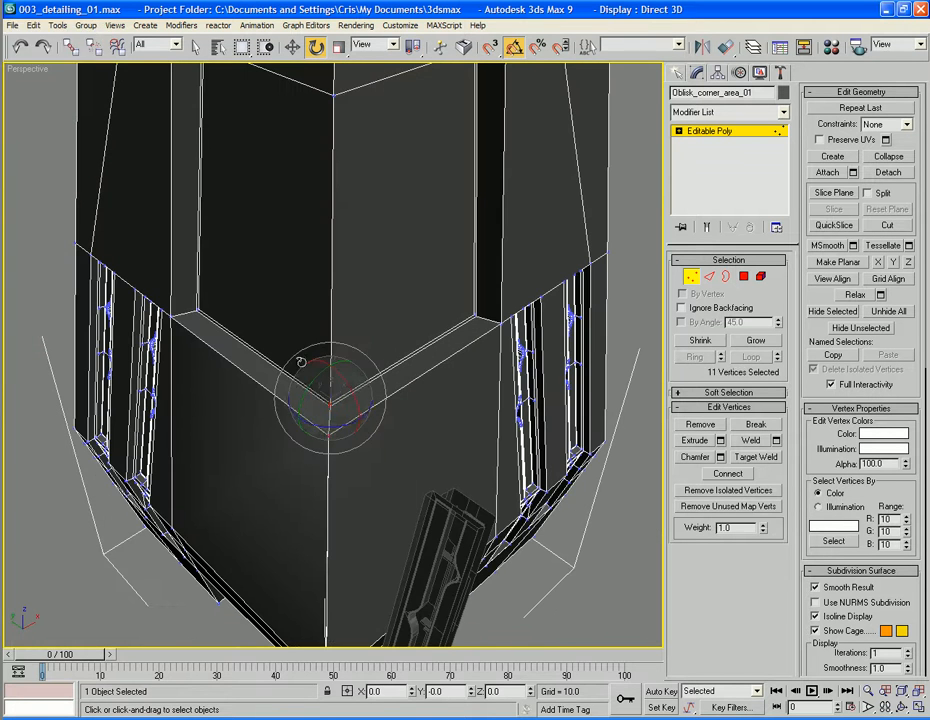
{"action": "left_click", "coordinate": [748, 441], "text": "shift"}
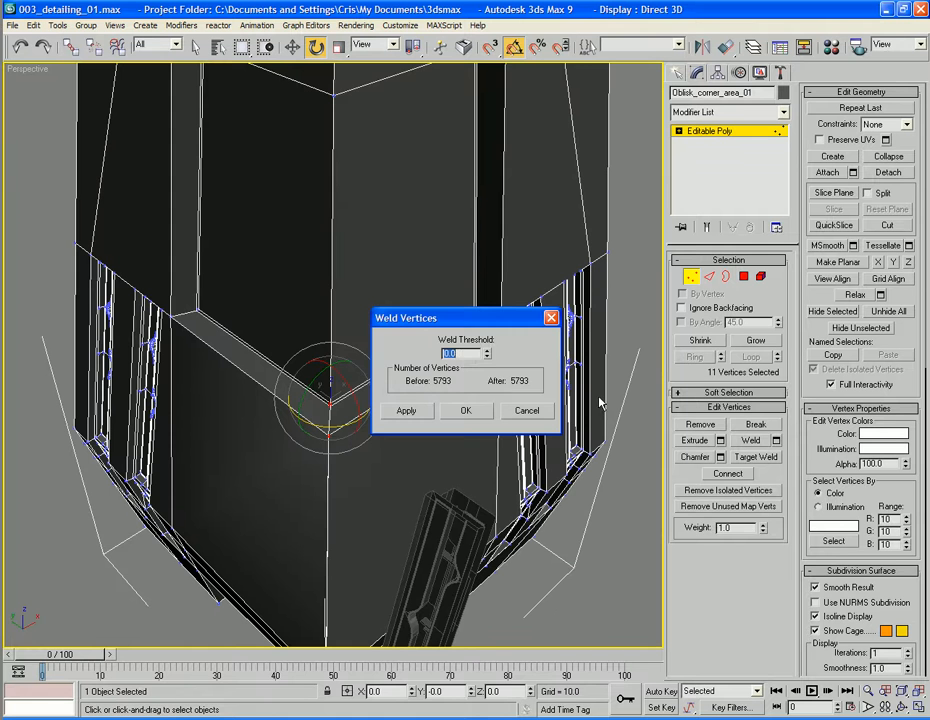
{"action": "left_click", "coordinate": [488, 350]}
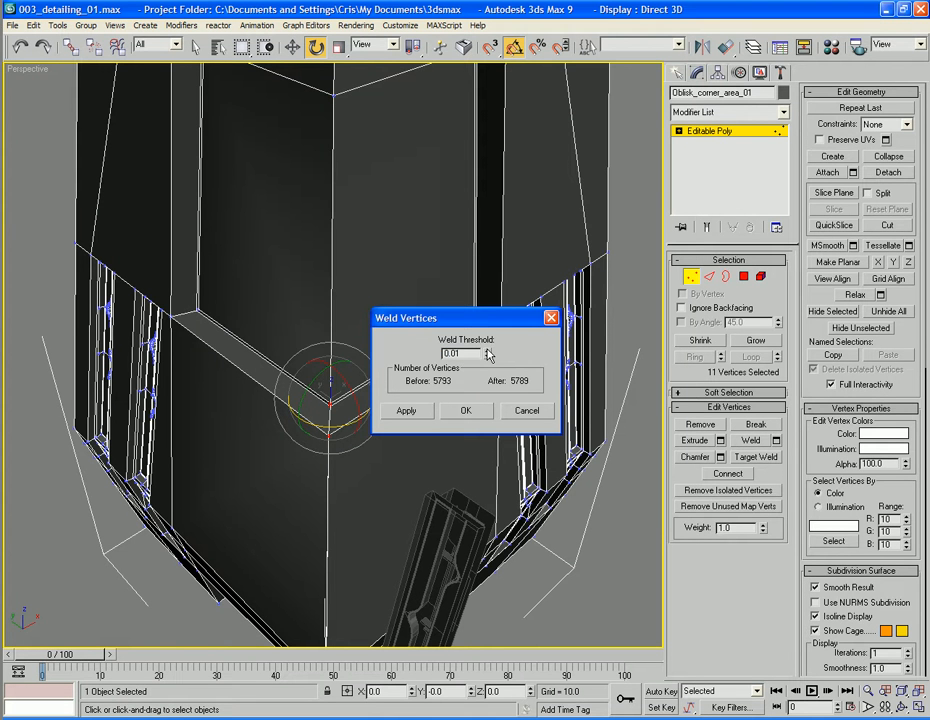
{"action": "left_click", "coordinate": [464, 411]}
Switch to wireframe display and weld the two coincident seam vertices at the first edge crossing above the ledge with threshold 0.01.
{"action": "key", "text": "F3"}
{"action": "mouse_move", "coordinate": [359, 426]}
{"action": "middle_mouse_down", "text": "alt"}
{"action": "mouse_move", "coordinate": [360, 416]}
{"action": "mouse_move", "coordinate": [370, 419]}
{"action": "mouse_move", "coordinate": [359, 577]}
{"action": "middle_mouse_up", "text": "alt"}
{"action": "scroll", "coordinate": [370, 419], "scroll_direction": "up", "scroll_amount": 3}
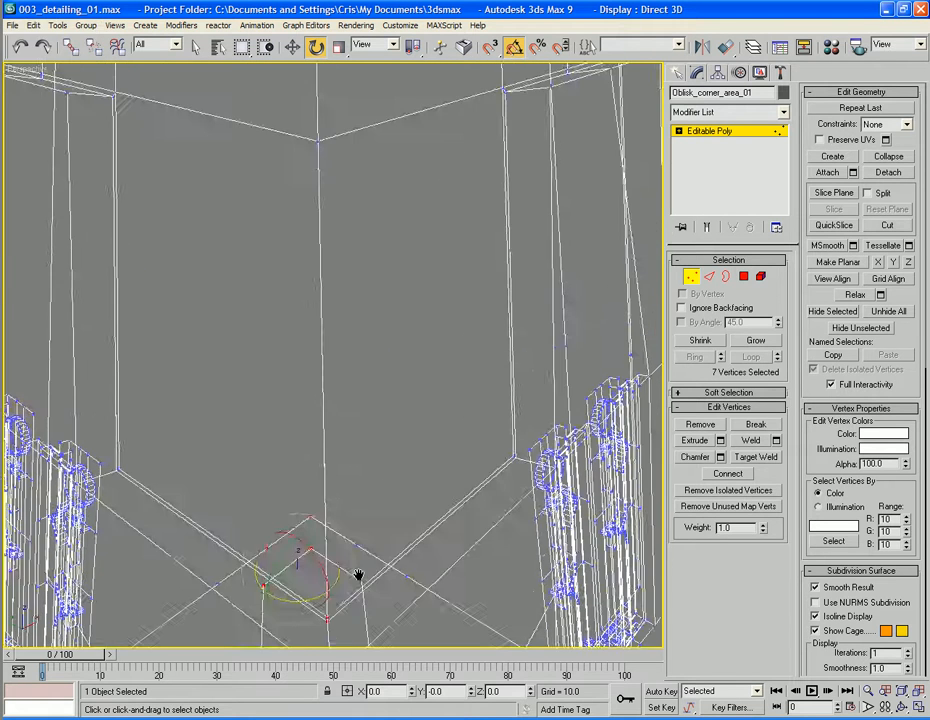
{"action": "middle_click_drag", "start_coordinate": [358, 470], "coordinate": [356, 632]}
{"action": "left_click", "coordinate": [317, 413]}
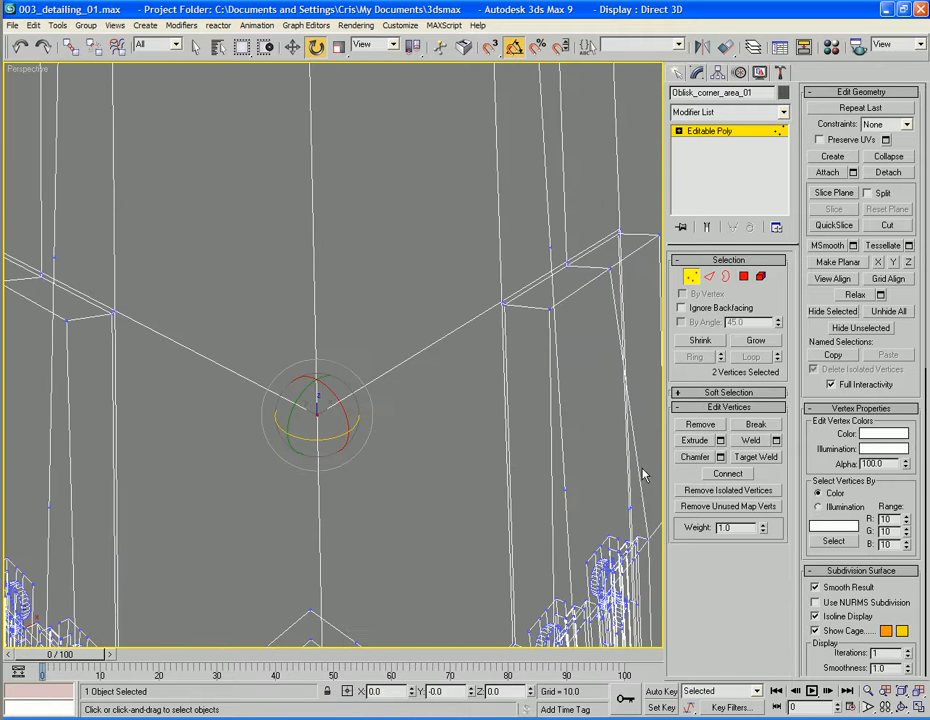
{"action": "left_click", "coordinate": [777, 441]}
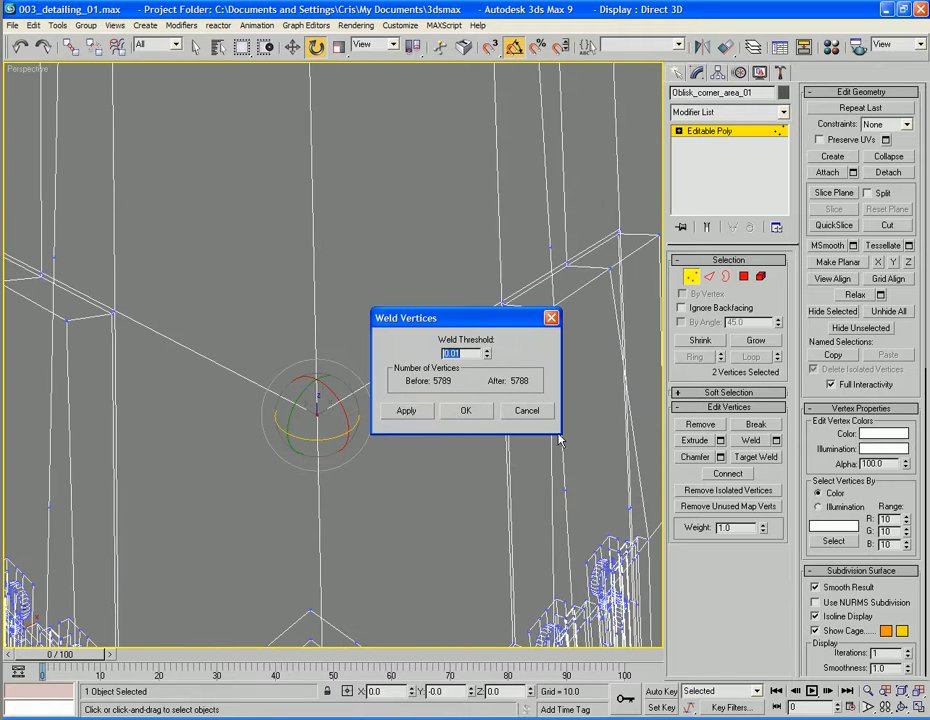
{"action": "left_click", "coordinate": [459, 416]}
Weld the two coincident vertices at the next edge crossing up the centre seam with threshold 0.01.
{"action": "middle_click_drag", "start_coordinate": [402, 225], "coordinate": [411, 670]}
{"action": "left_click_drag", "start_coordinate": [352, 565], "coordinate": [283, 449]}
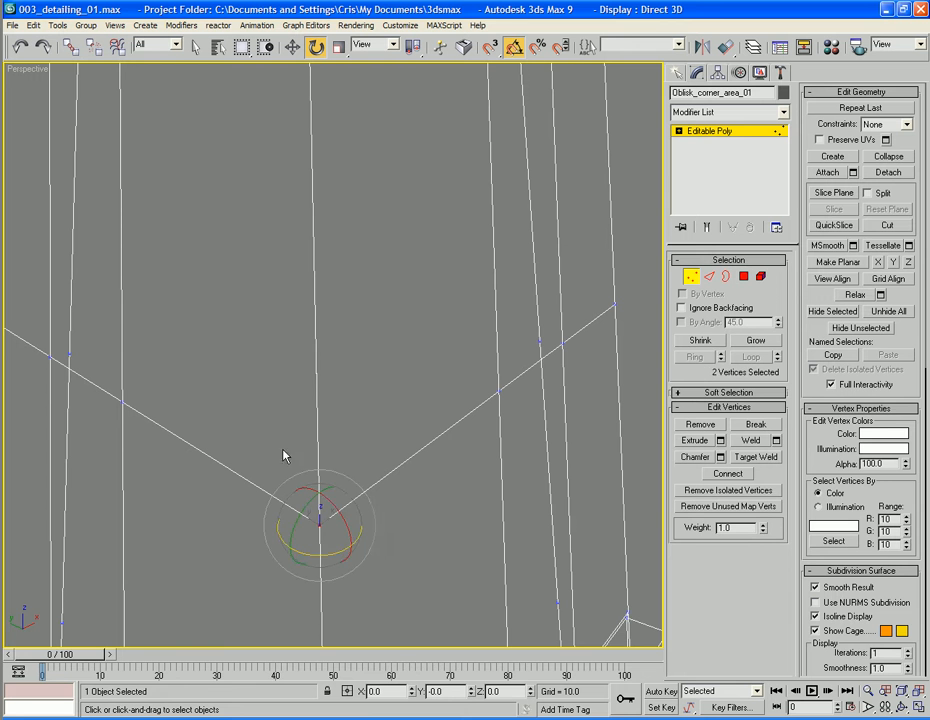
{"action": "left_click", "coordinate": [777, 442]}
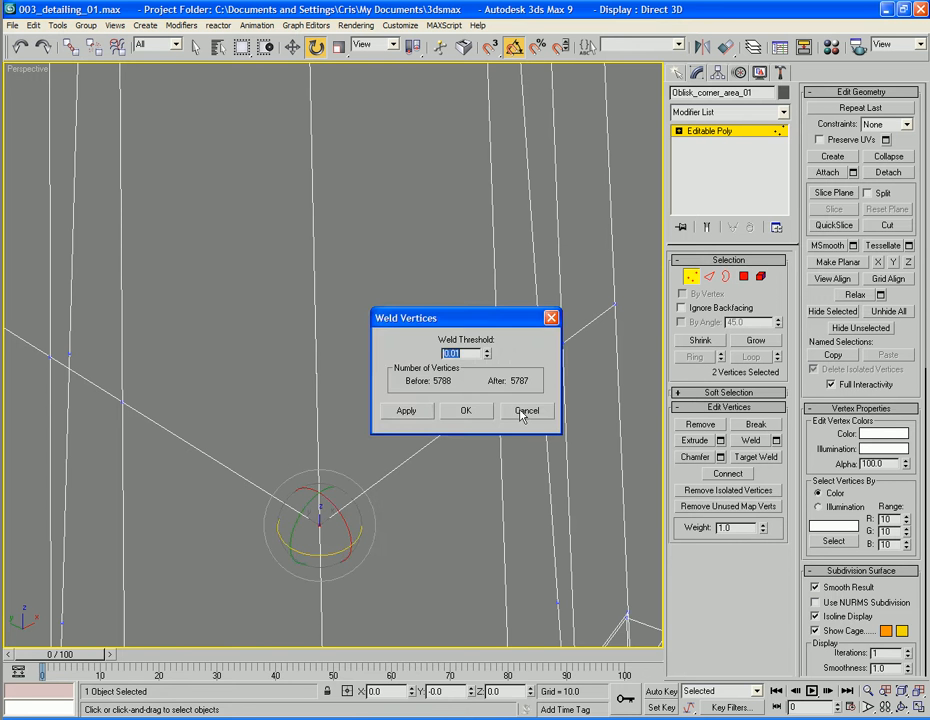
{"action": "left_click", "coordinate": [459, 416]}
Weld the four vertices at the upper ledge's front corner on the centre seam.
{"action": "middle_click_drag", "start_coordinate": [432, 311], "coordinate": [499, 568]}
{"action": "left_click_drag", "start_coordinate": [404, 572], "coordinate": [311, 442]}
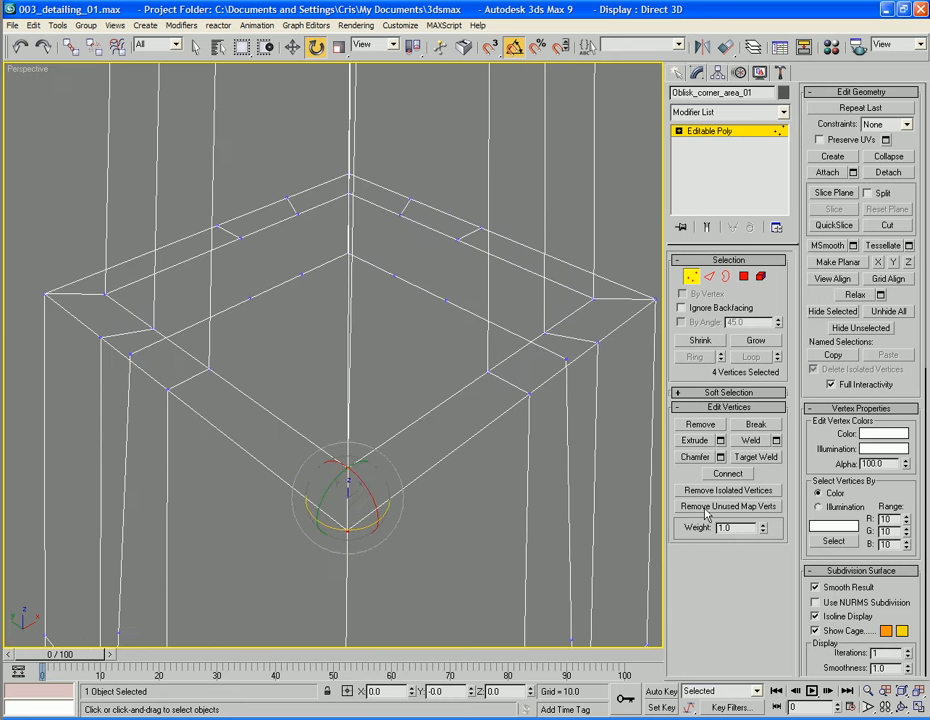
{"action": "left_click", "coordinate": [776, 441]}
{"action": "left_click", "coordinate": [466, 411]}
Collapse the two separated seam vertices at mid-height of the obelisk's top block into one.
{"action": "scroll", "coordinate": [438, 272], "scroll_direction": "down", "scroll_amount": 2}
{"action": "middle_click_drag", "start_coordinate": [438, 272], "coordinate": [536, 295], "text": "alt"}
{"action": "scroll", "coordinate": [448, 340], "scroll_direction": "up", "scroll_amount": 5}
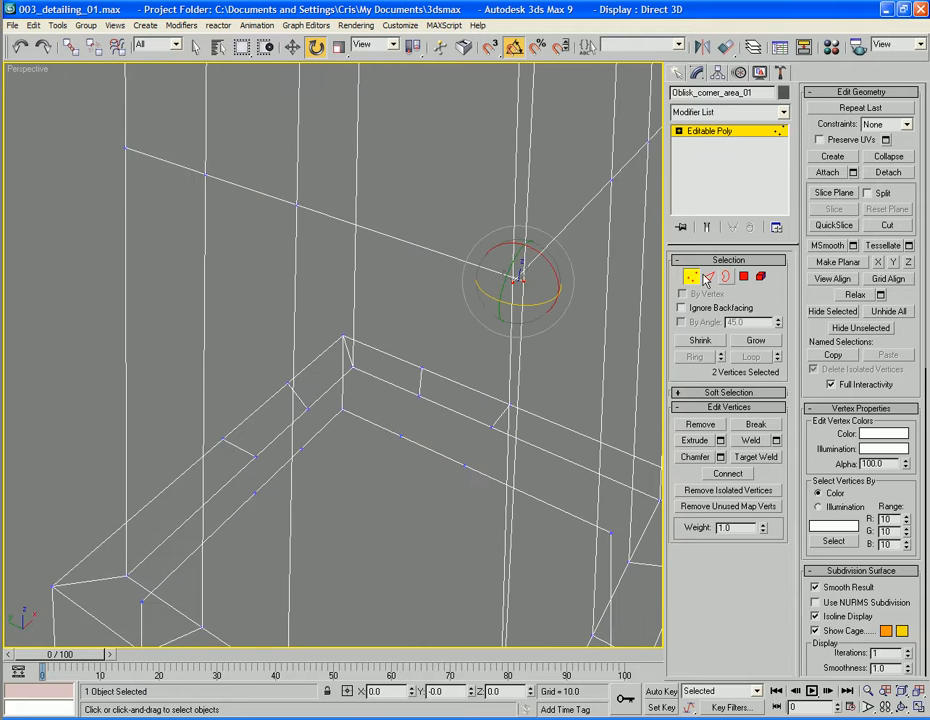
{"action": "left_click", "coordinate": [888, 157]}
Collapse the two separated vertices at the front corner of the obelisk's top face into one.
{"action": "middle_click_drag", "start_coordinate": [650, 162], "coordinate": [643, 187], "text": "alt"}
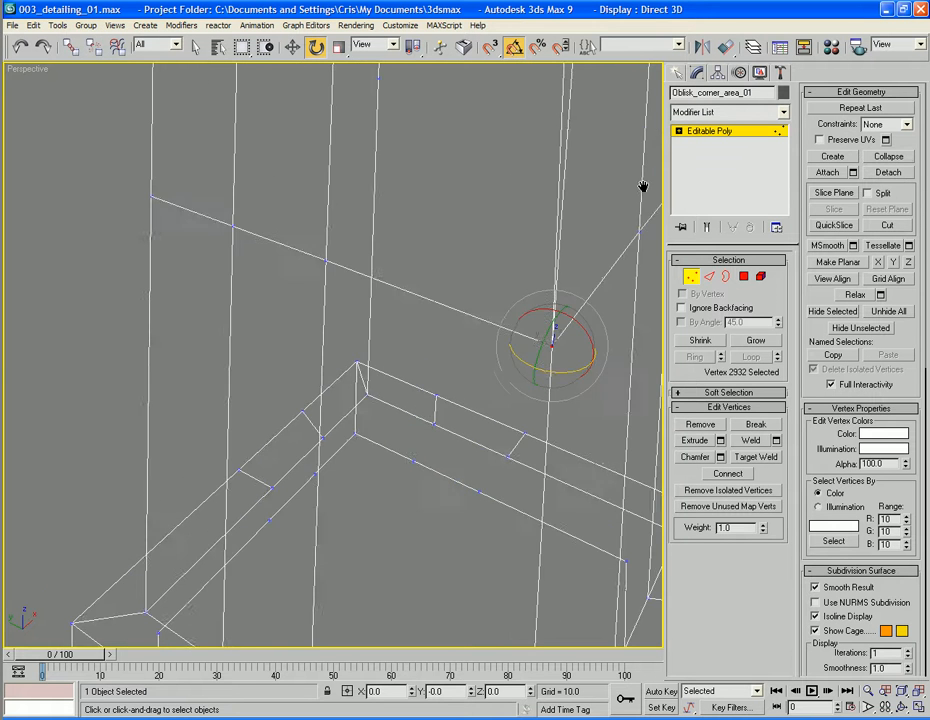
{"action": "middle_click_drag", "start_coordinate": [577, 139], "coordinate": [526, 437]}
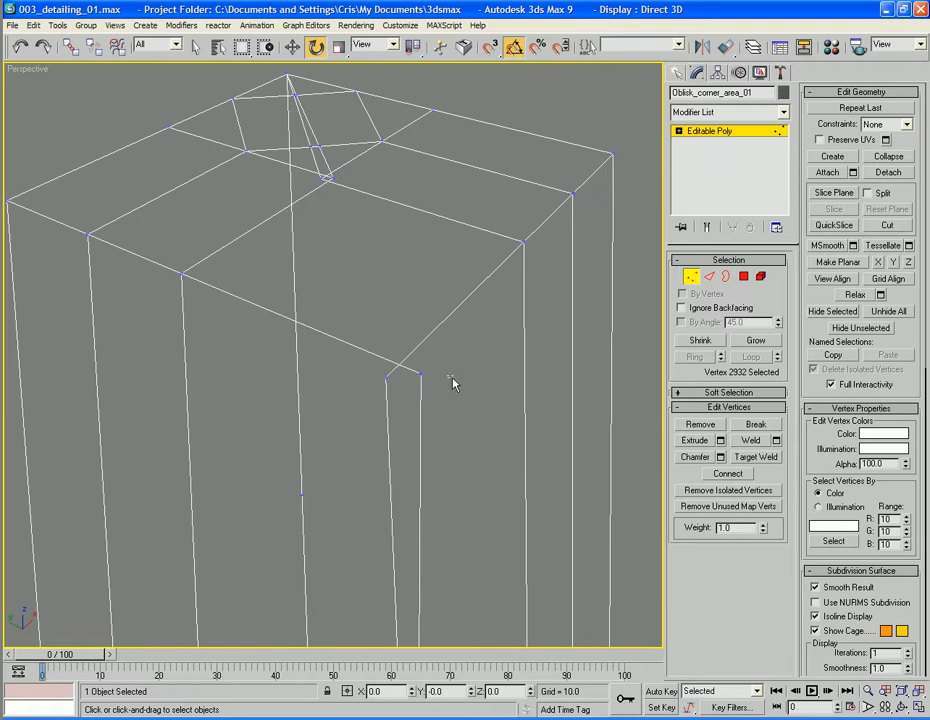
{"action": "left_click_drag", "start_coordinate": [432, 430], "coordinate": [338, 345]}
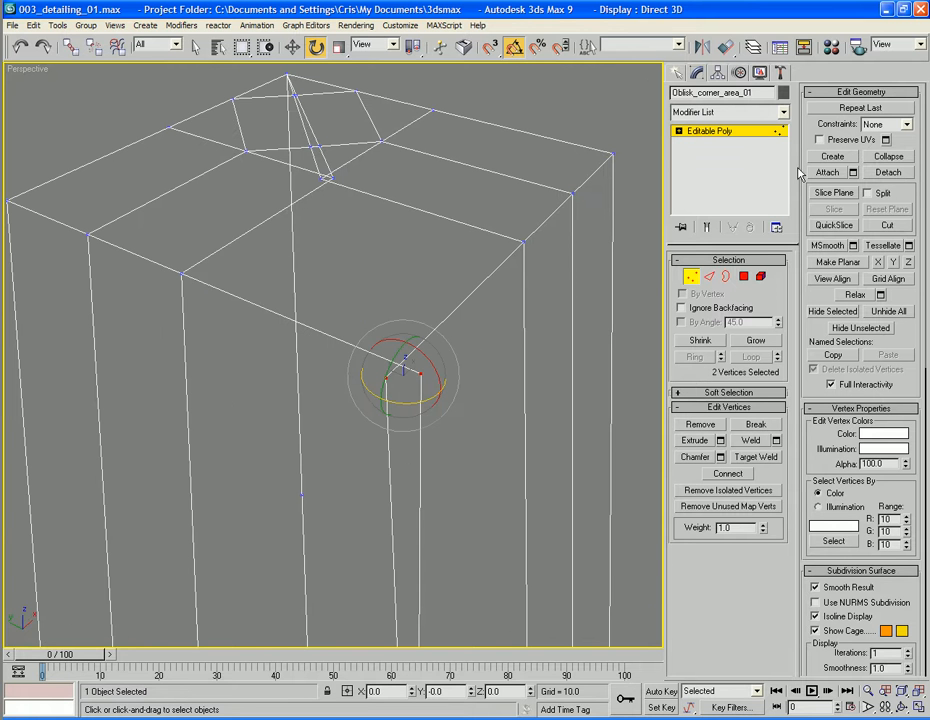
{"action": "left_click", "coordinate": [897, 159]}
Collapse the two separated vertices at the centre of the obelisk's top face into one.
{"action": "middle_click_drag", "start_coordinate": [448, 150], "coordinate": [421, 190], "text": "alt"}
{"action": "middle_click_drag", "start_coordinate": [235, 377], "coordinate": [247, 337]}
{"action": "left_click", "coordinate": [252, 382], "text": "ctrl"}
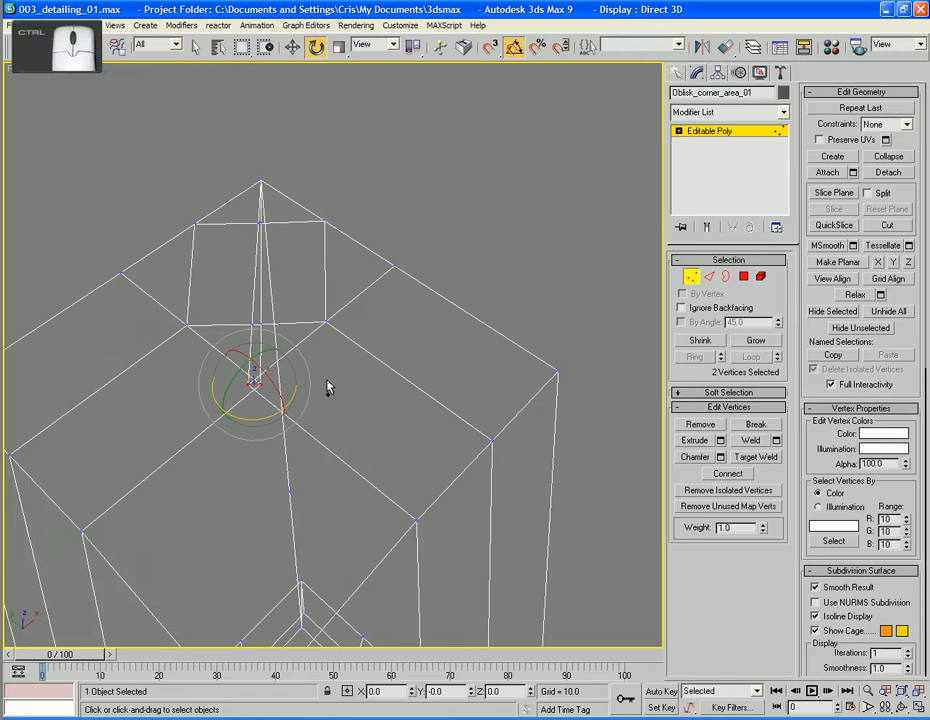
{"action": "left_click", "coordinate": [896, 158]}
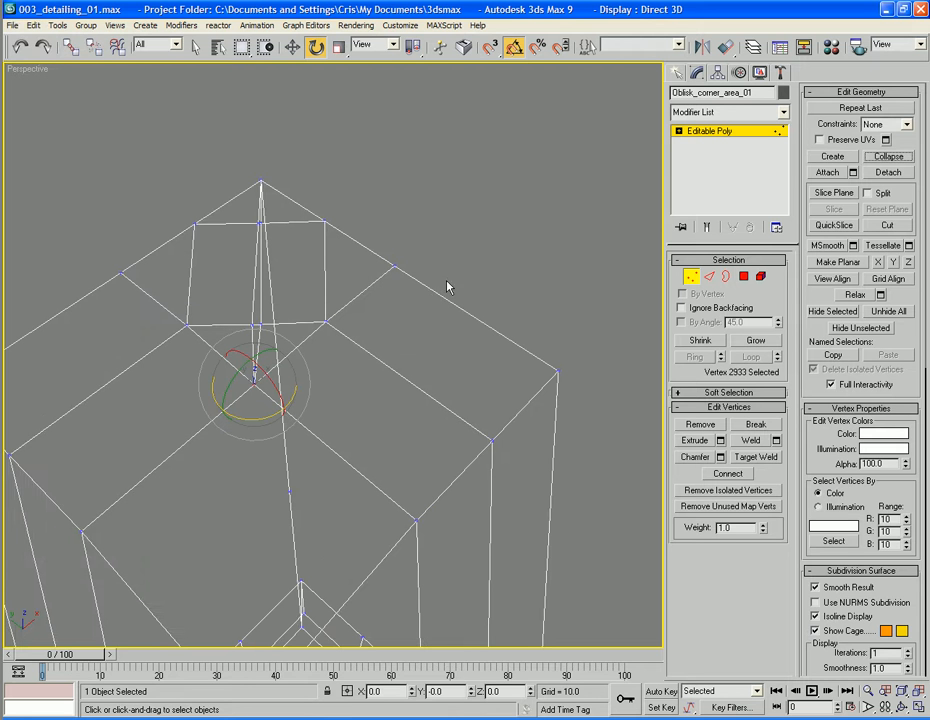
Collapse each of the two remaining split vertex pairs between the top face's centre and its rear corner.
{"action": "left_click", "coordinate": [274, 326]}
{"action": "left_click_drag", "start_coordinate": [266, 332], "coordinate": [246, 317]}
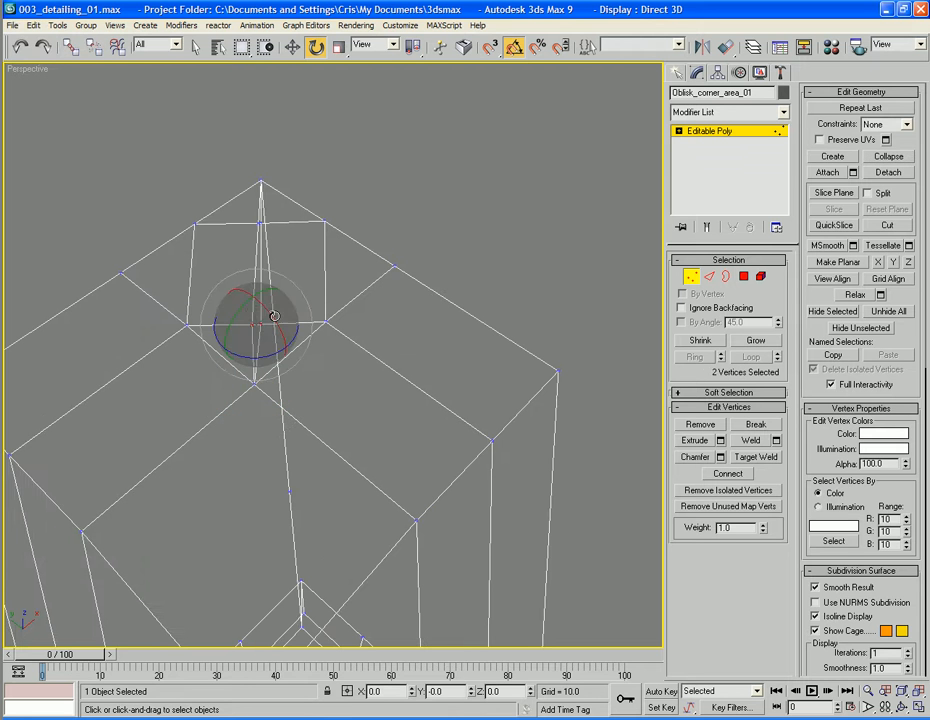
{"action": "left_click", "coordinate": [886, 157]}
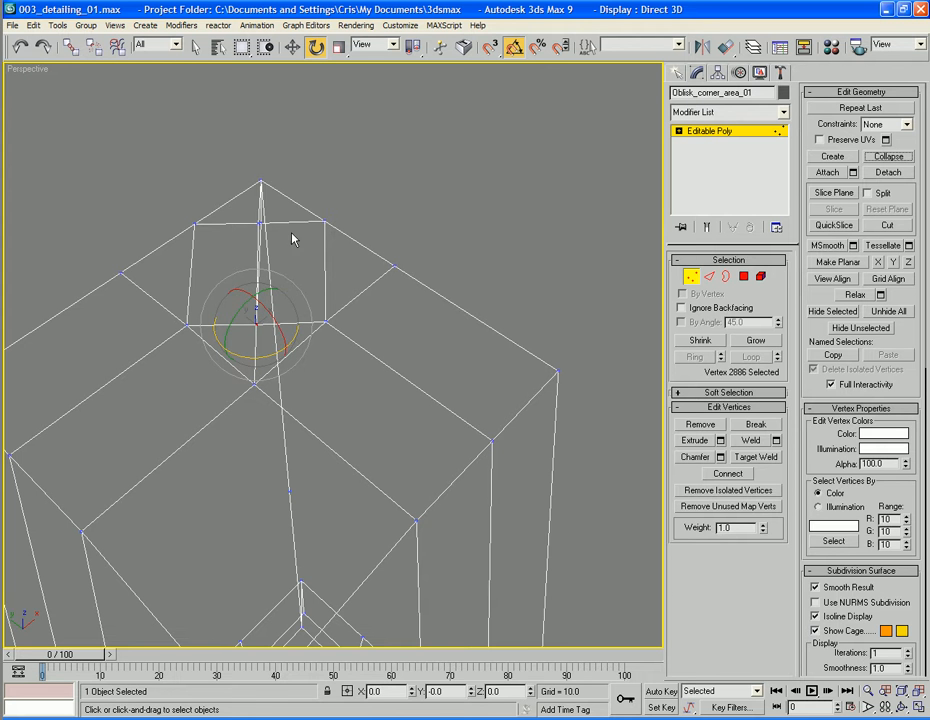
{"action": "left_click_drag", "start_coordinate": [278, 232], "coordinate": [243, 219]}
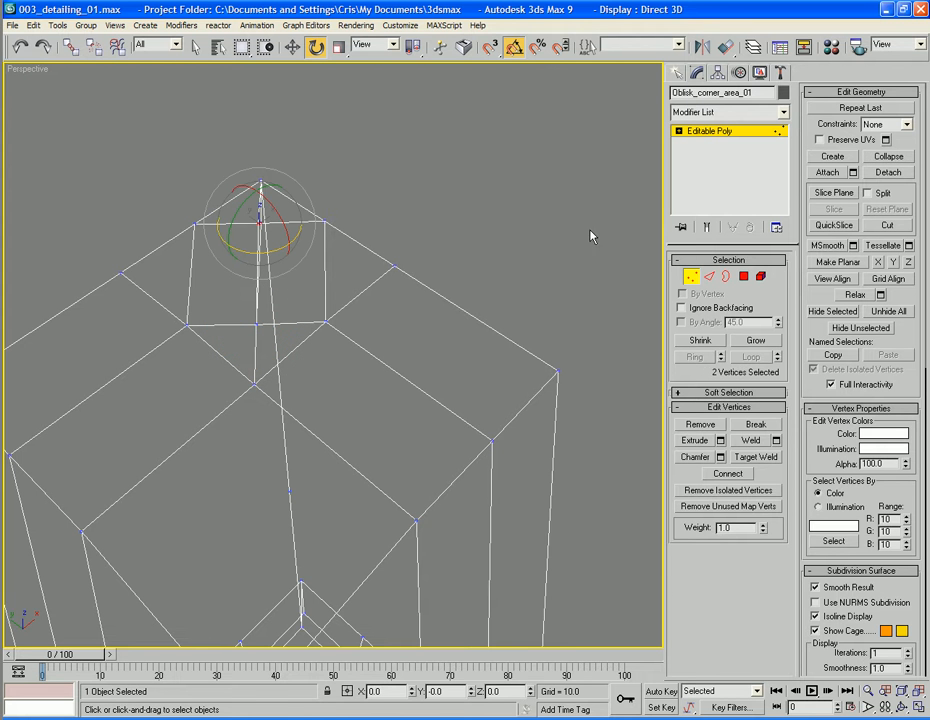
{"action": "left_click", "coordinate": [895, 160]}
Restore shaded display and weld the rear seam vertices at the top block's mid-height and the upper ledge's outer corner.
{"action": "mouse_move", "coordinate": [340, 250]}
{"action": "middle_mouse_down", "text": "alt"}
{"action": "mouse_move", "coordinate": [553, 241]}
{"action": "mouse_move", "coordinate": [394, 222]}
{"action": "mouse_move", "coordinate": [415, 214]}
{"action": "middle_mouse_up", "text": "alt"}
{"action": "key", "text": "F3"}
{"action": "mouse_move", "coordinate": [318, 278]}
{"action": "middle_mouse_down", "text": "alt"}
{"action": "mouse_move", "coordinate": [377, 308]}
{"action": "mouse_move", "coordinate": [355, 289]}
{"action": "mouse_move", "coordinate": [313, 301]}
{"action": "middle_mouse_up", "text": "alt"}
{"action": "left_click_drag", "start_coordinate": [307, 283], "coordinate": [345, 297]}
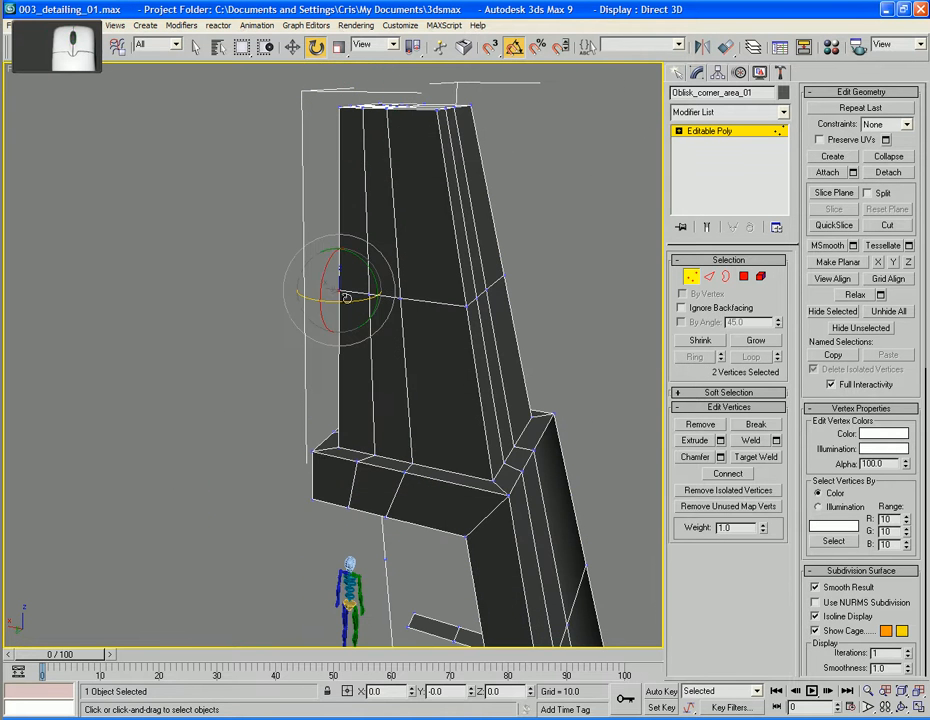
{"action": "left_click_drag", "start_coordinate": [305, 439], "coordinate": [326, 515], "text": "ctrl"}
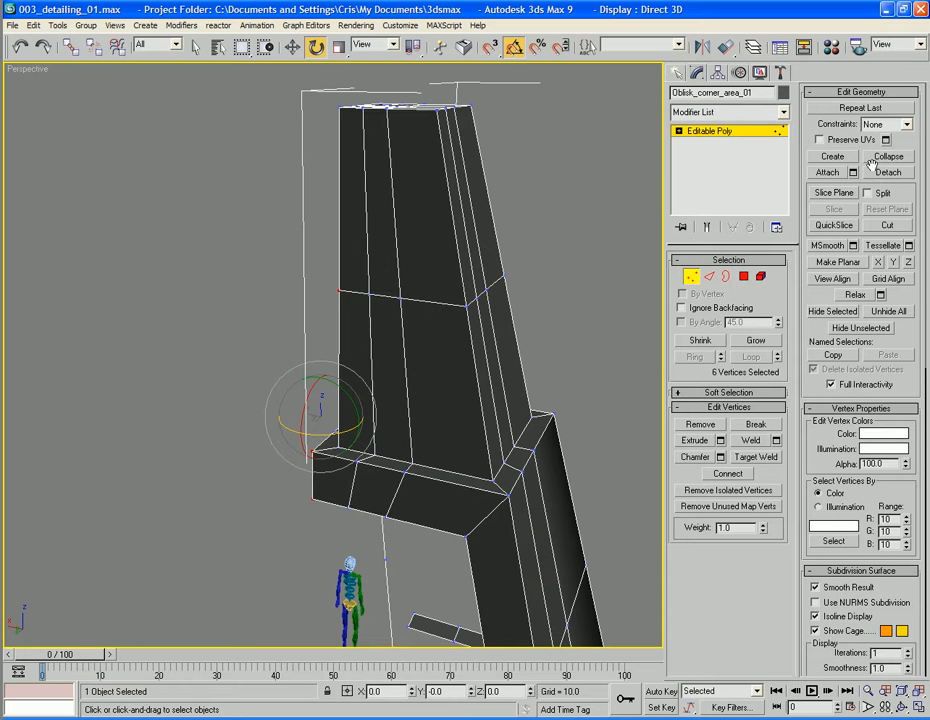
{"action": "left_click", "coordinate": [776, 441]}
{"action": "left_click", "coordinate": [474, 412]}
{"action": "left_click", "coordinate": [222, 404]}
Weld the vertices at the inner rear corner where the top block meets the upper ledge with threshold 0.01.
{"action": "middle_click_drag", "start_coordinate": [222, 404], "coordinate": [346, 450], "text": "alt"}
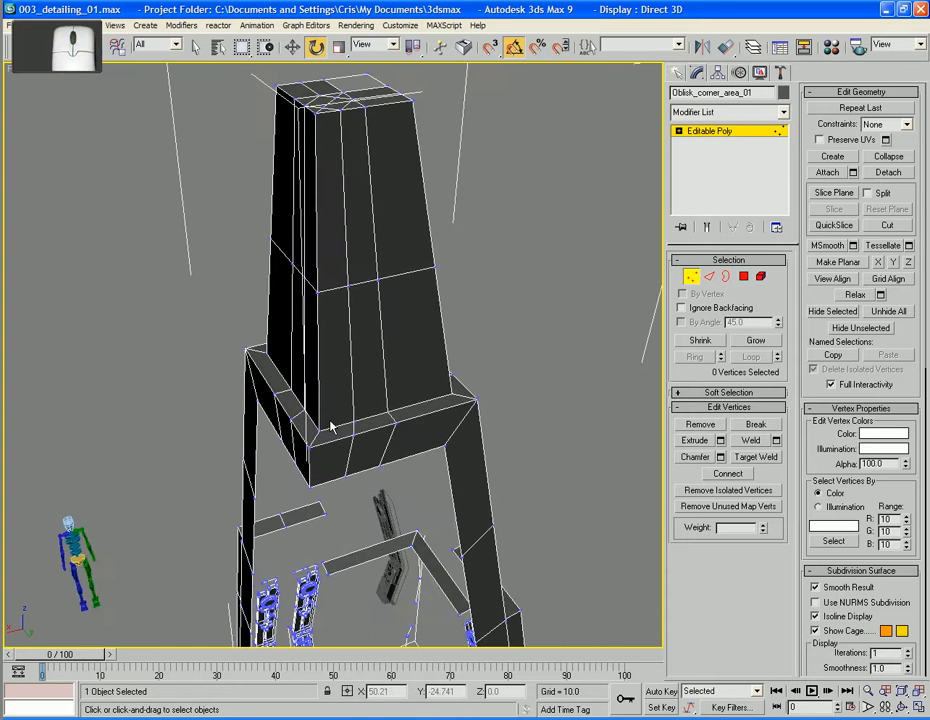
{"action": "left_click_drag", "start_coordinate": [330, 421], "coordinate": [313, 437]}
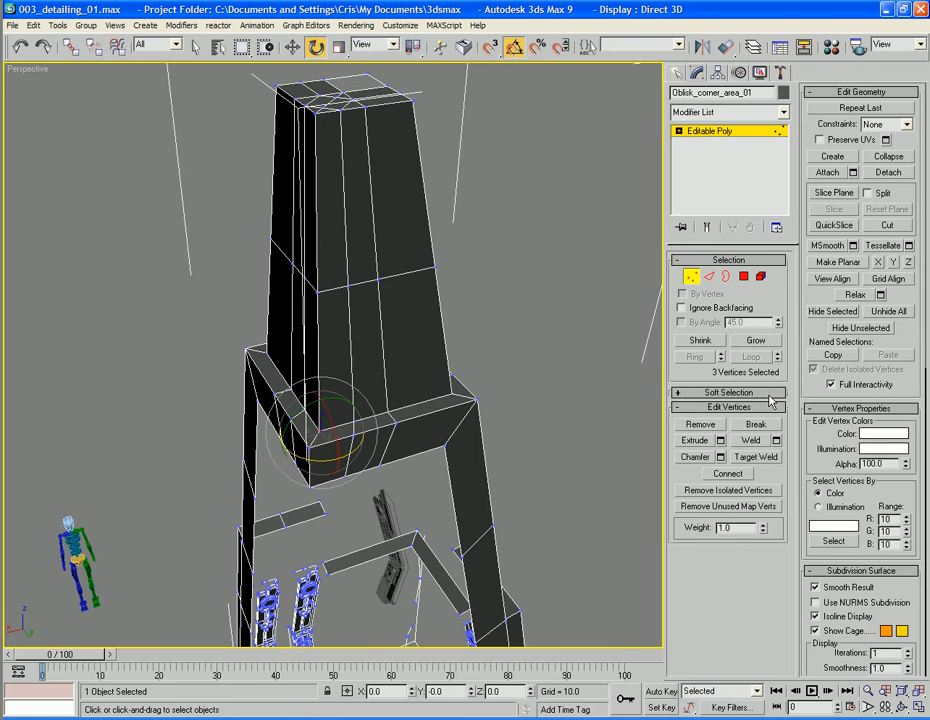
{"action": "left_click", "coordinate": [776, 441]}
{"action": "left_click", "coordinate": [469, 412]}
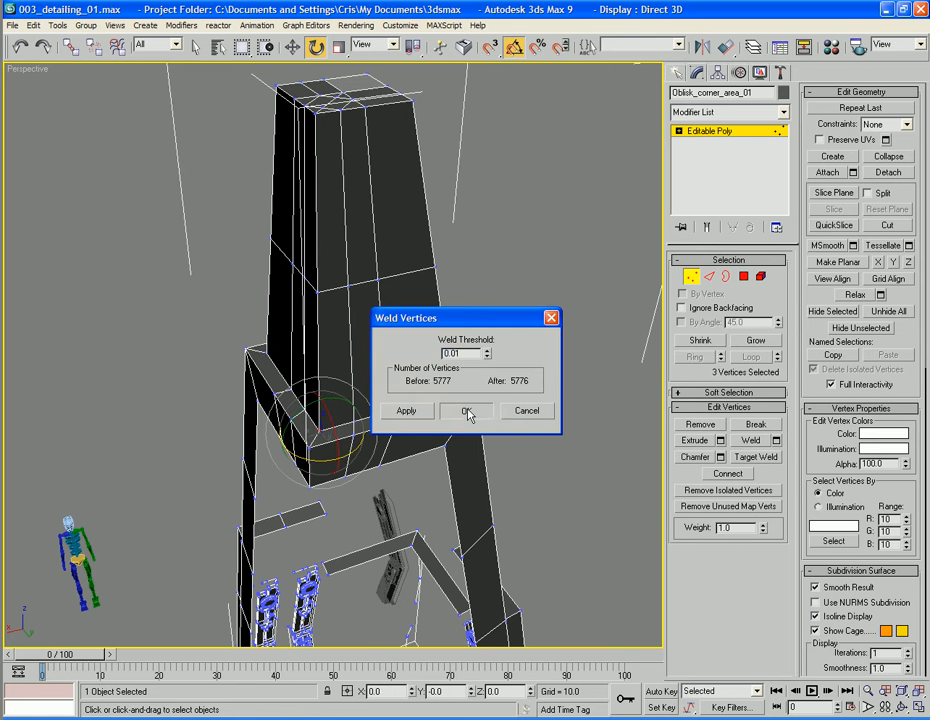
Try to weld the two vertices at the base's outer corner while adjusting the weld threshold.
{"action": "scroll", "coordinate": [557, 381], "scroll_direction": "down", "scroll_amount": 5}
{"action": "scroll", "coordinate": [490, 505], "scroll_direction": "up", "scroll_amount": 8}
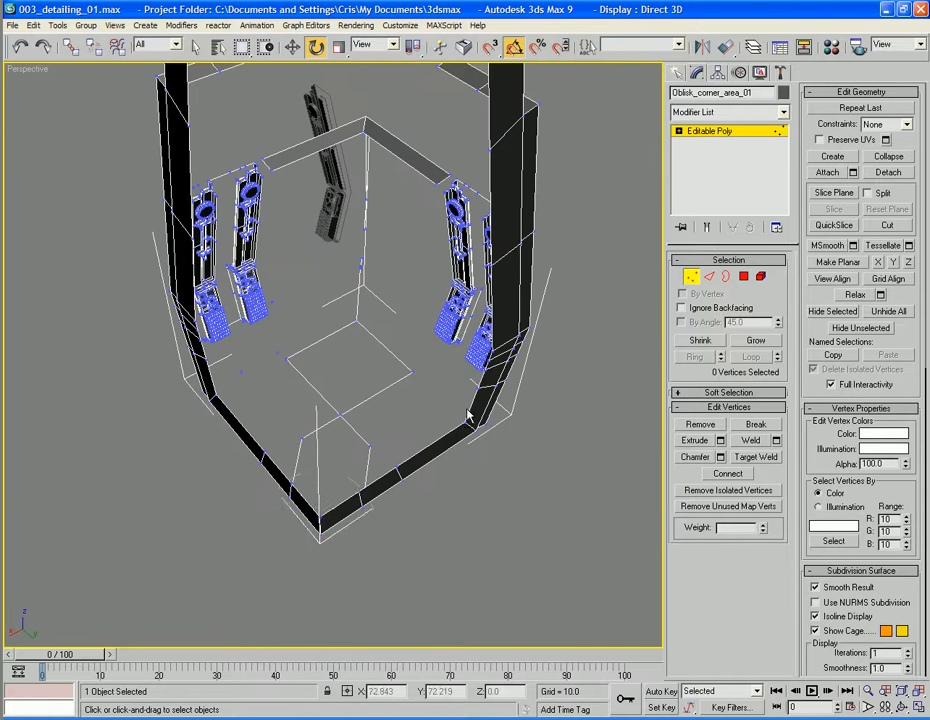
{"action": "left_click", "coordinate": [312, 517]}
{"action": "key", "text": "z"}
{"action": "middle_click_drag", "start_coordinate": [391, 570], "coordinate": [425, 549], "text": "alt"}
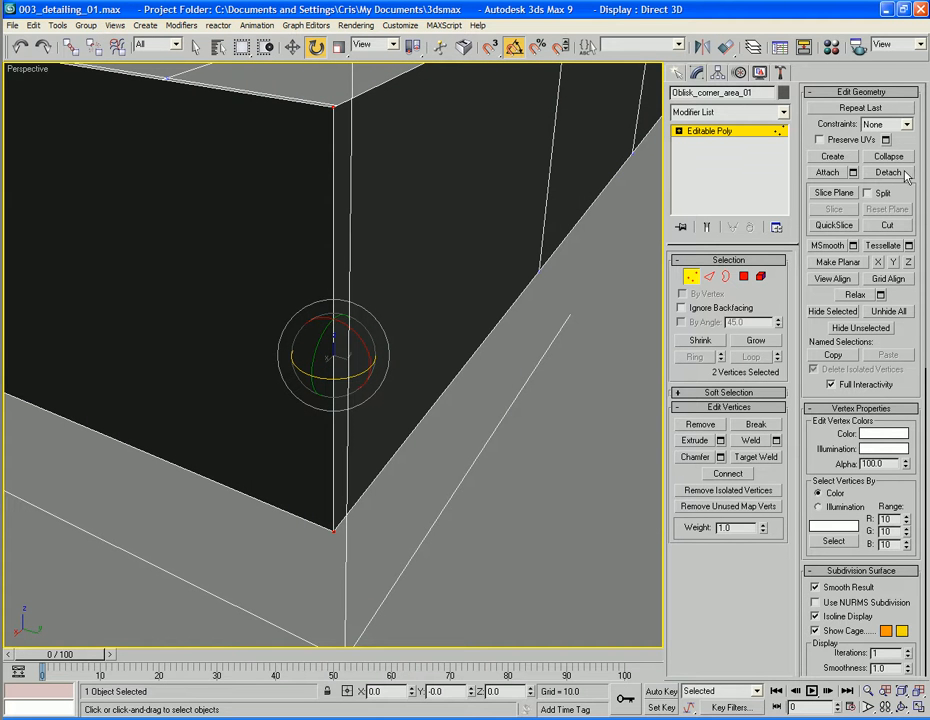
{"action": "left_click", "coordinate": [776, 442]}
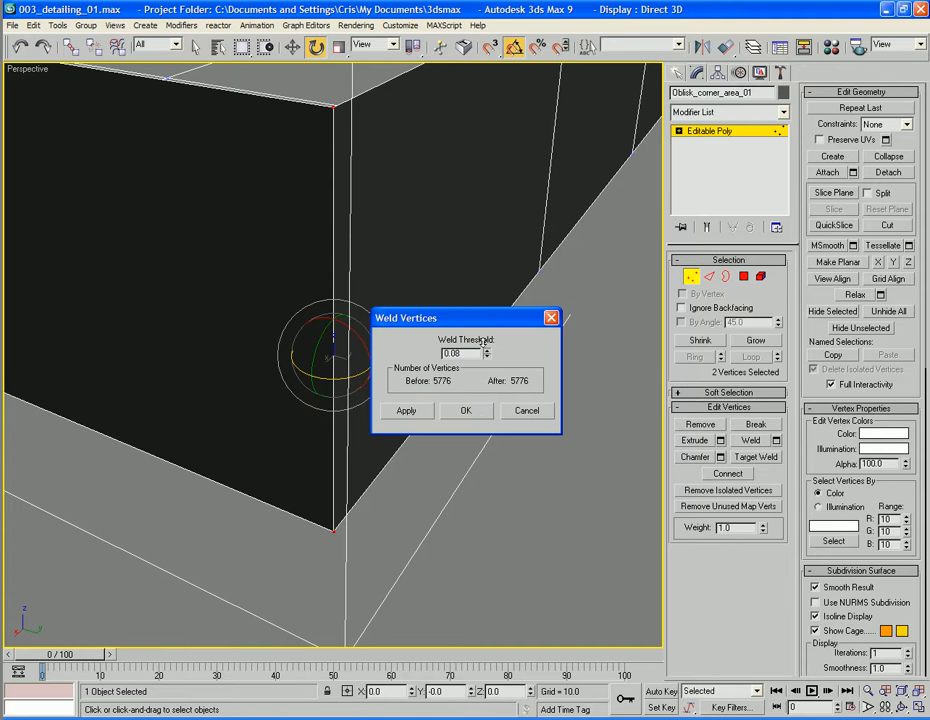
{"action": "left_click_drag", "start_coordinate": [483, 342], "coordinate": [483, 397]}
{"action": "left_click", "coordinate": [479, 412]}
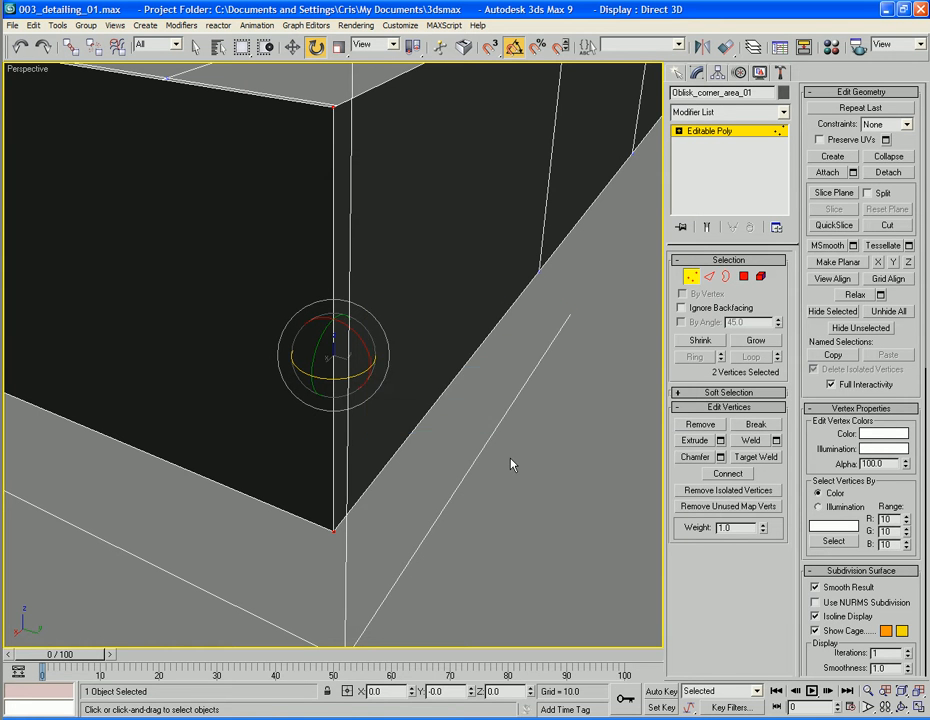
{"action": "left_click", "coordinate": [512, 461]}
Inspect the open borders on the underside of the obelisk corner at border level.
{"action": "scroll", "coordinate": [512, 461], "scroll_direction": "down", "scroll_amount": 6}
{"action": "middle_click_drag", "start_coordinate": [417, 471], "coordinate": [500, 395], "text": "alt"}
{"action": "key", "text": "3"}
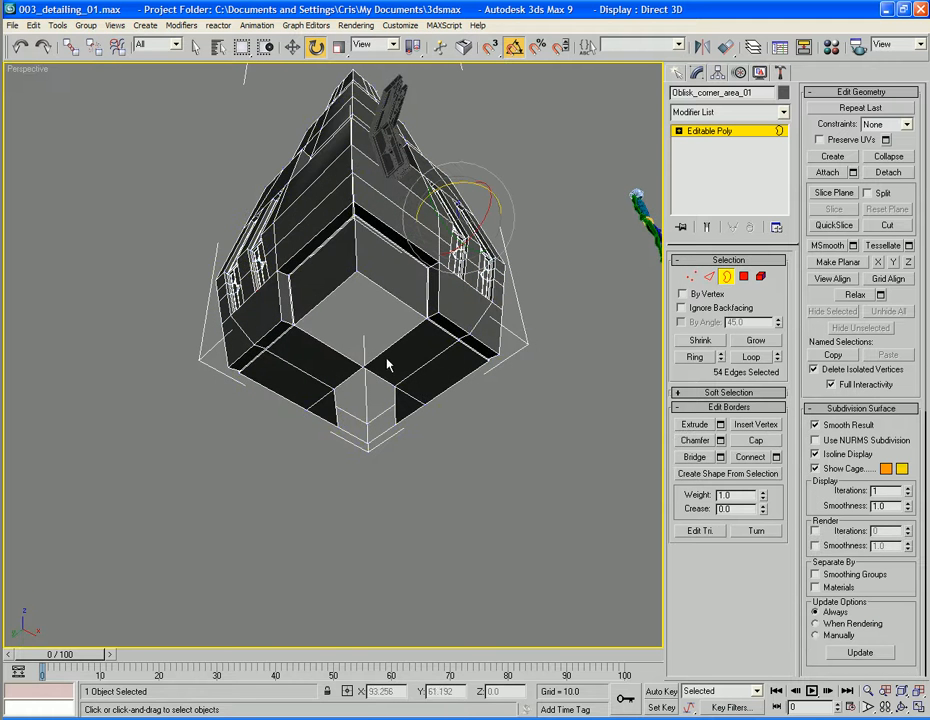
{"action": "left_click", "coordinate": [384, 350]}
{"action": "middle_click_drag", "start_coordinate": [384, 352], "coordinate": [440, 440], "text": "alt"}
Create a four-sided polygon that closes the large diamond-shaped opening on the obelisk corner's underside.
{"action": "key", "text": "4"}
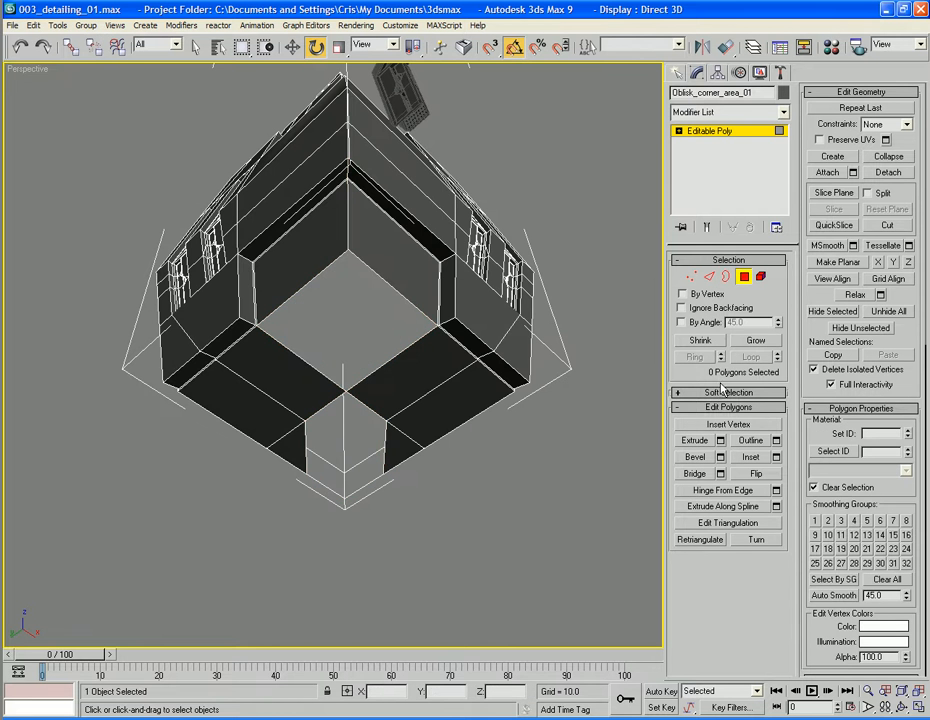
{"action": "left_click", "coordinate": [832, 156]}
{"action": "scroll", "coordinate": [473, 357], "scroll_direction": "up", "scroll_amount": 5}
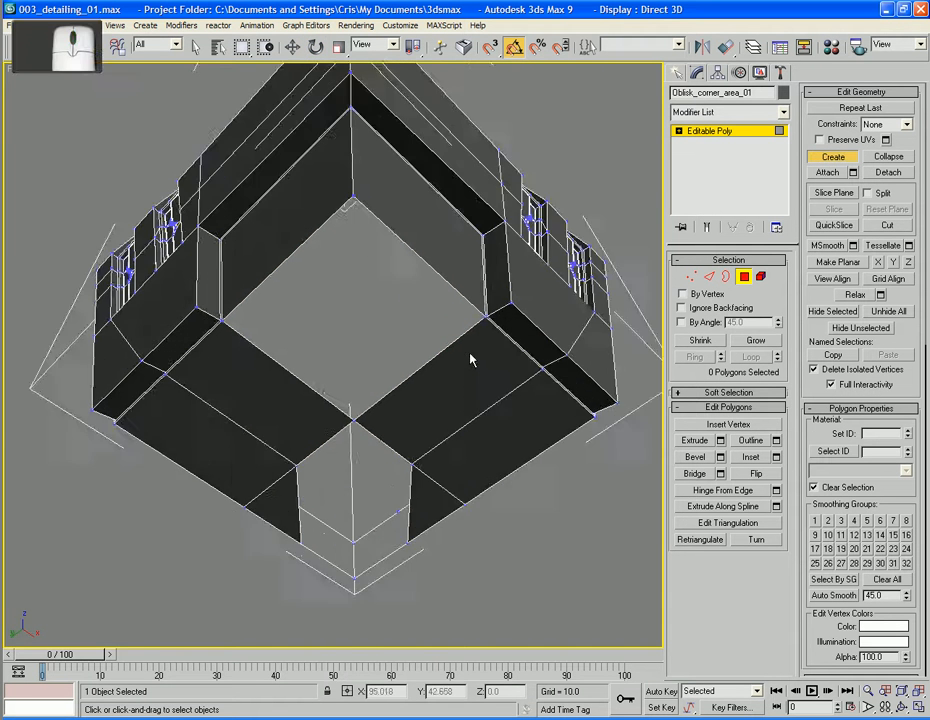
{"action": "scroll", "coordinate": [482, 346], "scroll_direction": "up", "scroll_amount": 3}
{"action": "middle_click_drag", "start_coordinate": [482, 346], "coordinate": [555, 499]}
{"action": "scroll", "coordinate": [446, 366], "scroll_direction": "down", "scroll_amount": 2}
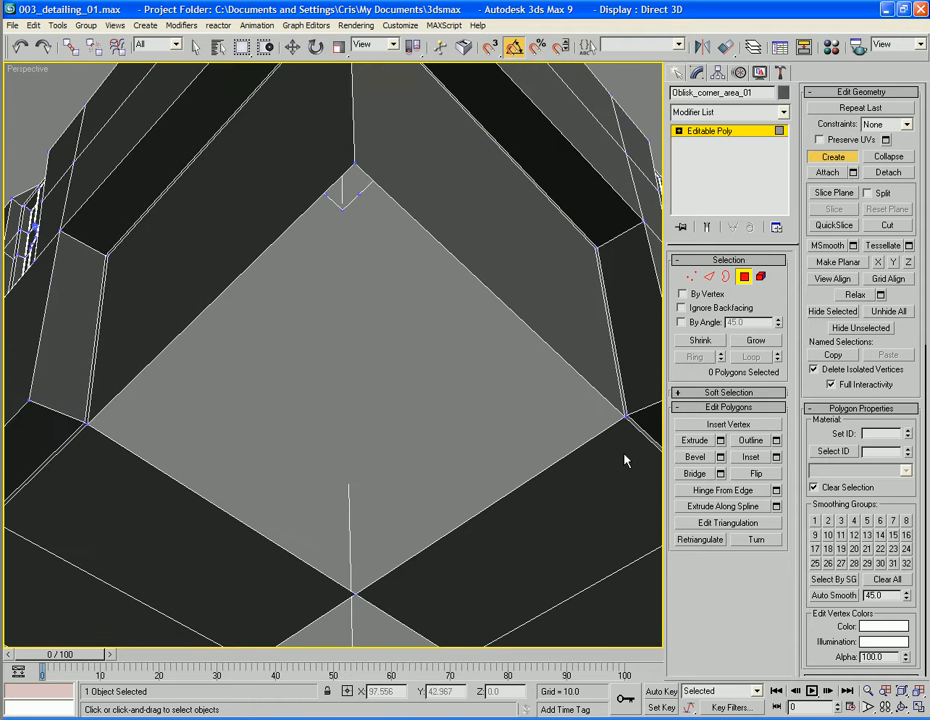
{"action": "left_click", "coordinate": [623, 418]}
{"action": "left_click", "coordinate": [355, 594]}
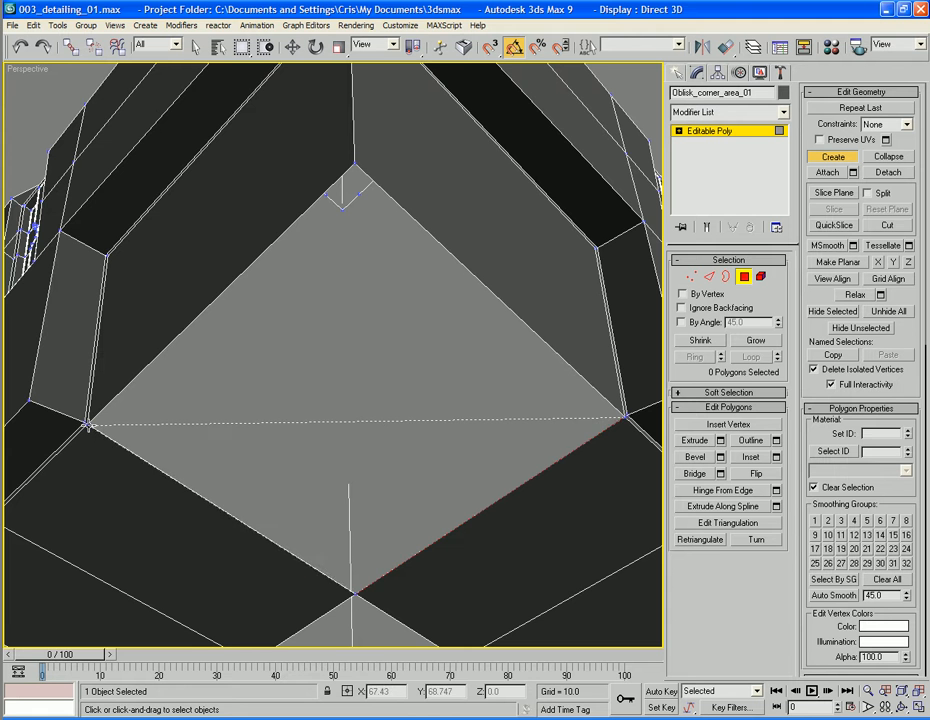
{"action": "left_click", "coordinate": [88, 424]}
{"action": "left_click", "coordinate": [355, 163]}
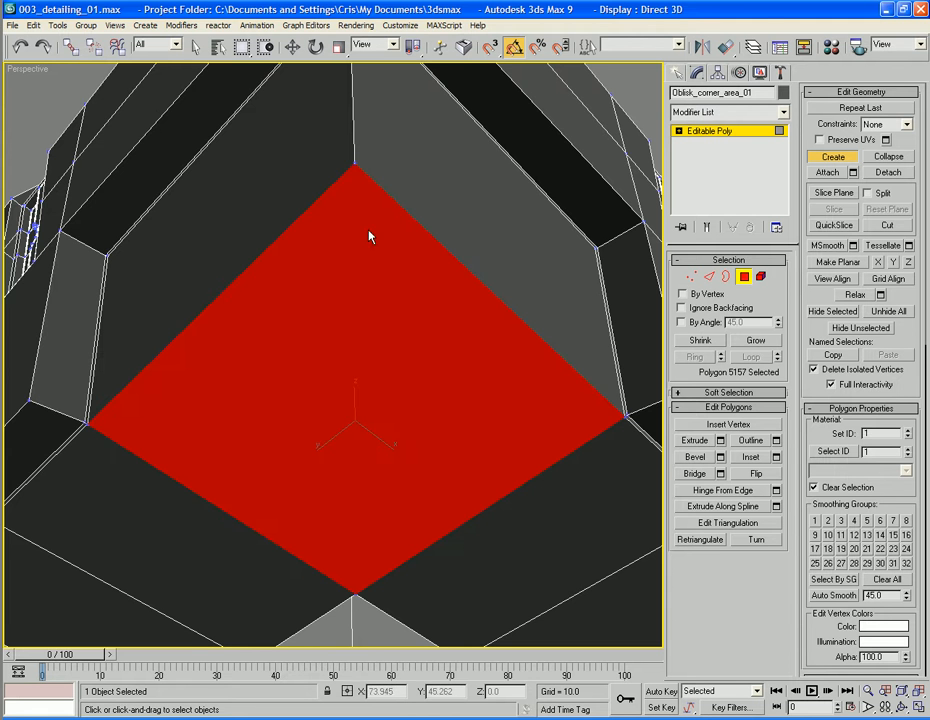
Examine the remaining open borders around the underside's outer-corner opening at border level.
{"action": "scroll", "coordinate": [412, 225], "scroll_direction": "down", "scroll_amount": 6}
{"action": "scroll", "coordinate": [410, 252], "scroll_direction": "up", "scroll_amount": 5}
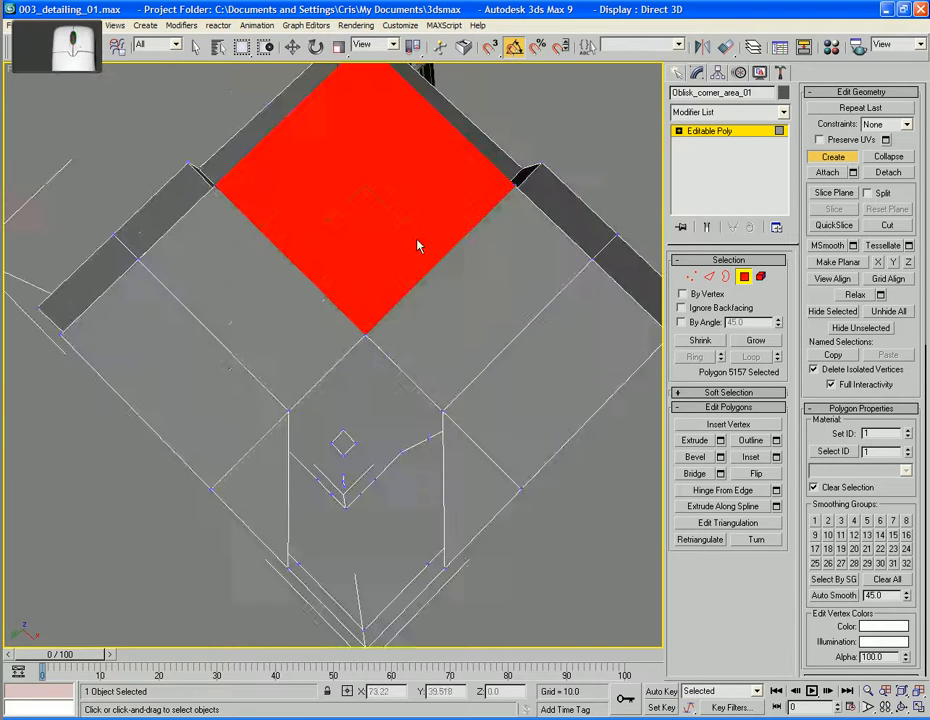
{"action": "middle_click_drag", "start_coordinate": [417, 235], "coordinate": [413, 321], "text": "alt"}
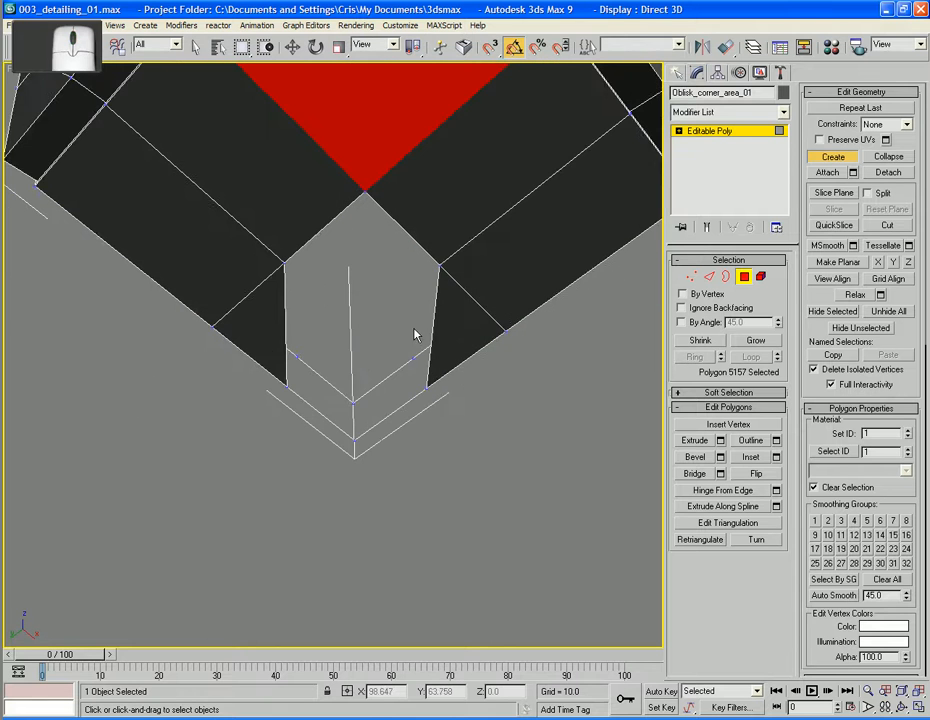
{"action": "middle_click_drag", "start_coordinate": [462, 375], "coordinate": [414, 322]}
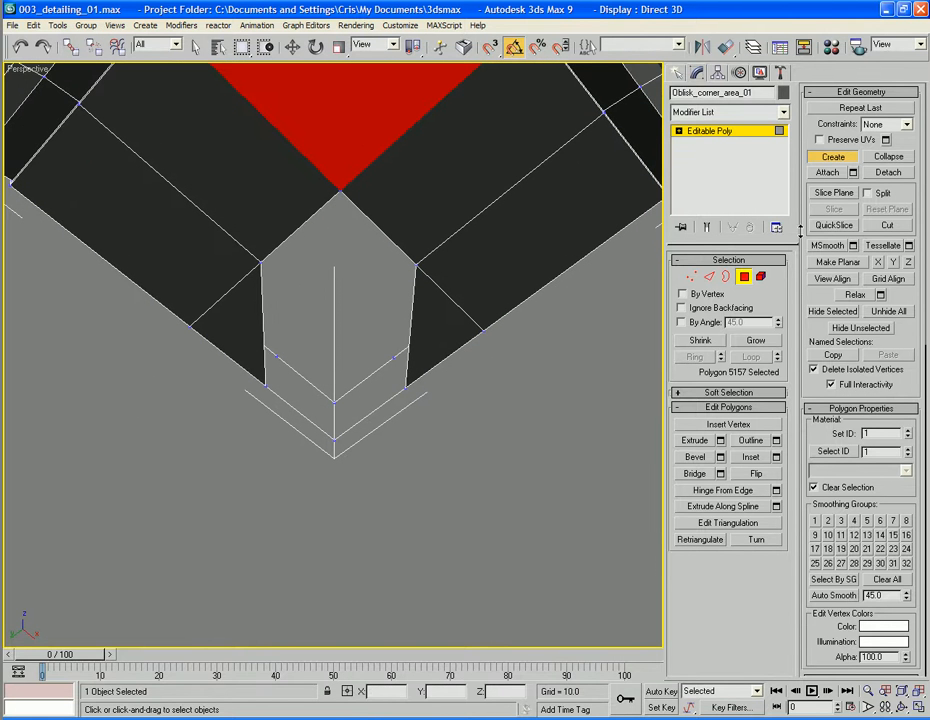
{"action": "left_click", "coordinate": [727, 276]}
{"action": "key", "text": "e"}
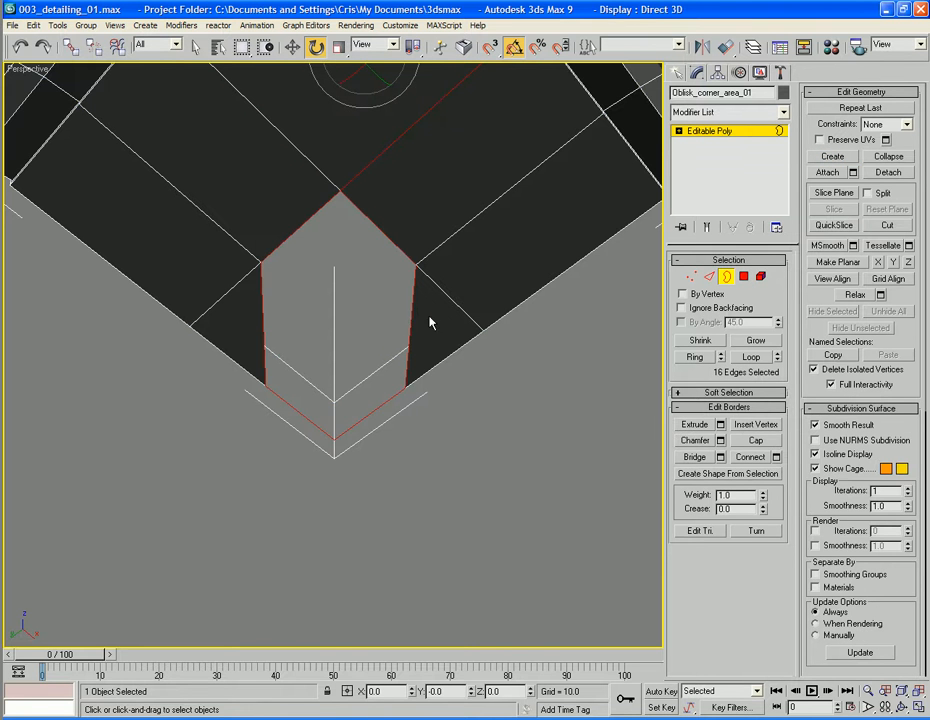
{"action": "scroll", "coordinate": [430, 322], "scroll_direction": "down", "scroll_amount": 5}
{"action": "mouse_move", "coordinate": [434, 317]}
{"action": "middle_mouse_down", "text": "alt"}
{"action": "mouse_move", "coordinate": [552, 363]}
{"action": "mouse_move", "coordinate": [426, 338]}
{"action": "mouse_move", "coordinate": [447, 315]}
{"action": "middle_mouse_up", "text": "alt"}
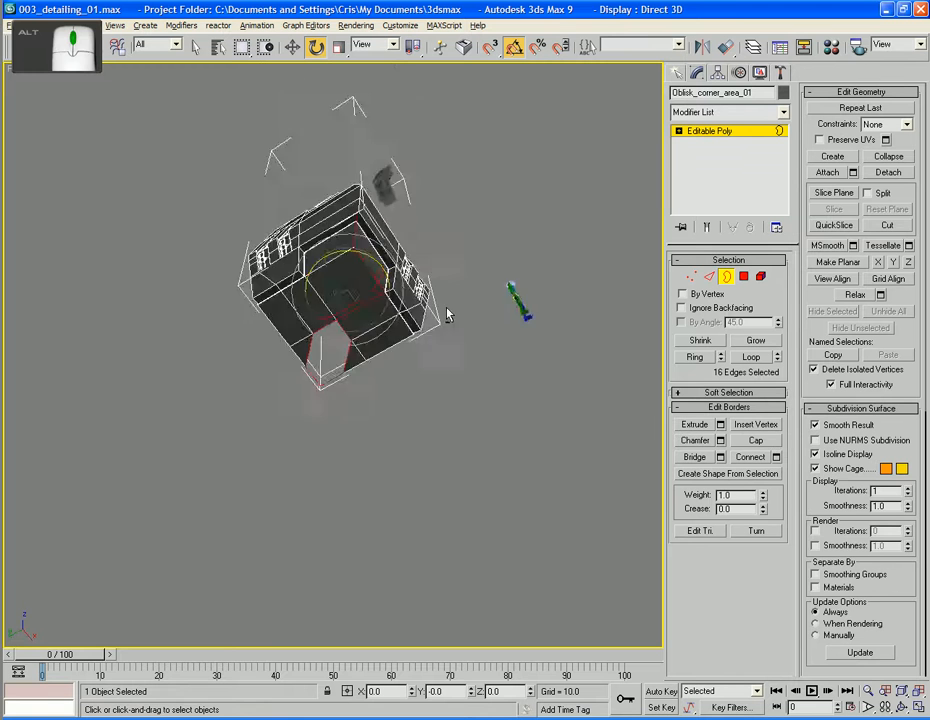
{"action": "scroll", "coordinate": [447, 315], "scroll_direction": "up", "scroll_amount": 8}
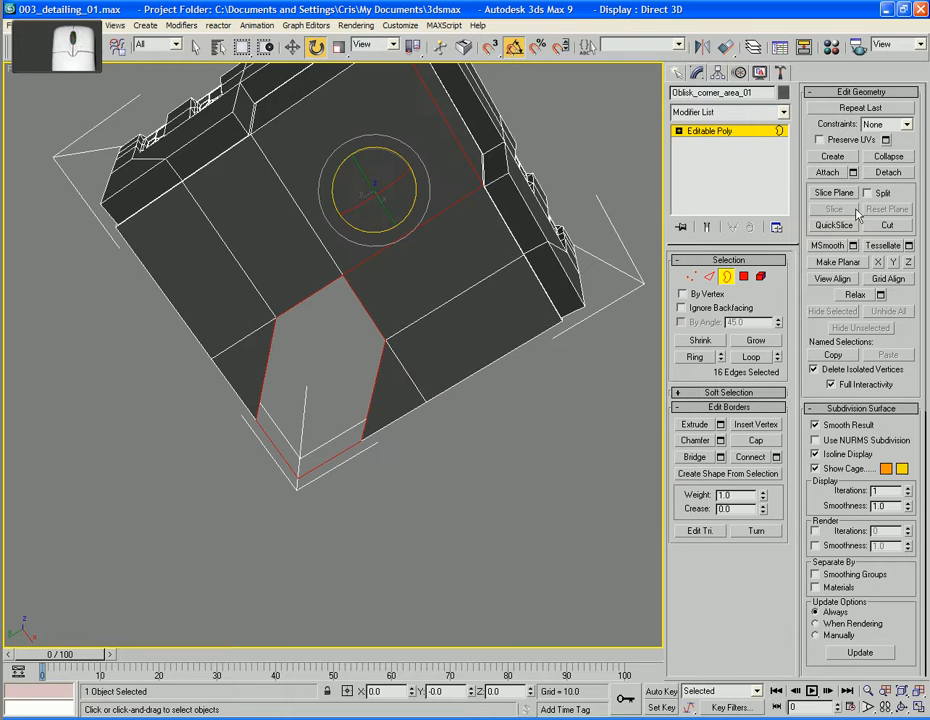
Create a triangular polygon across the inner end of the outer-corner opening, adjoining the large square face.
{"action": "left_click", "coordinate": [745, 276]}
{"action": "left_click", "coordinate": [825, 159]}
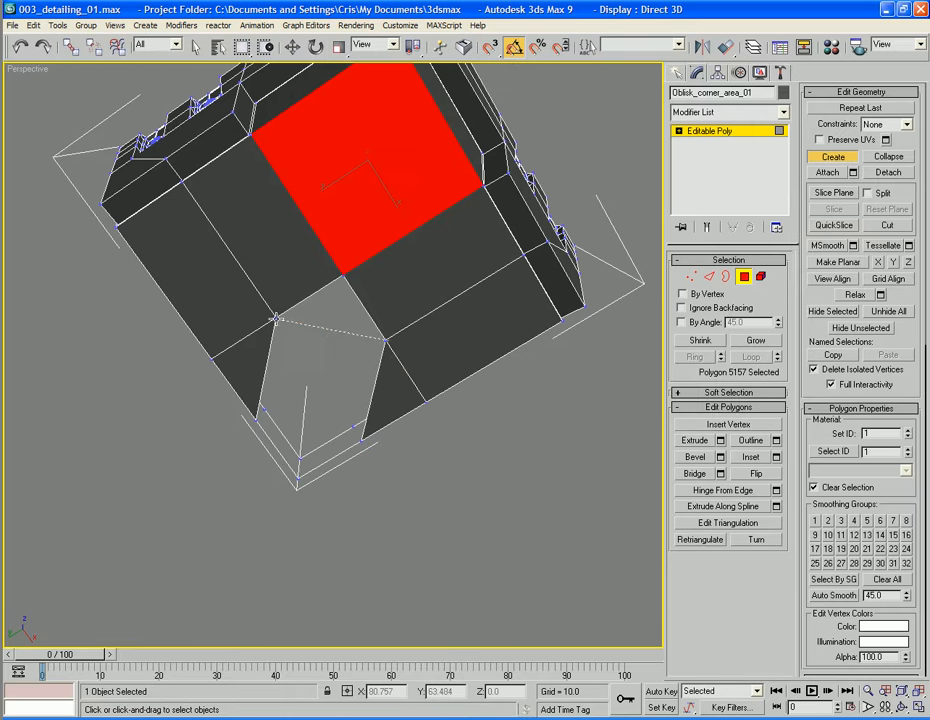
{"action": "left_click", "coordinate": [276, 319]}
{"action": "double_click", "coordinate": [343, 274]}
Create a triangular polygon at the underside's outermost corner, joining the tip vertex to its two neighbouring base vertices.
{"action": "middle_click_drag", "start_coordinate": [354, 411], "coordinate": [362, 342]}
{"action": "left_click", "coordinate": [363, 332]}
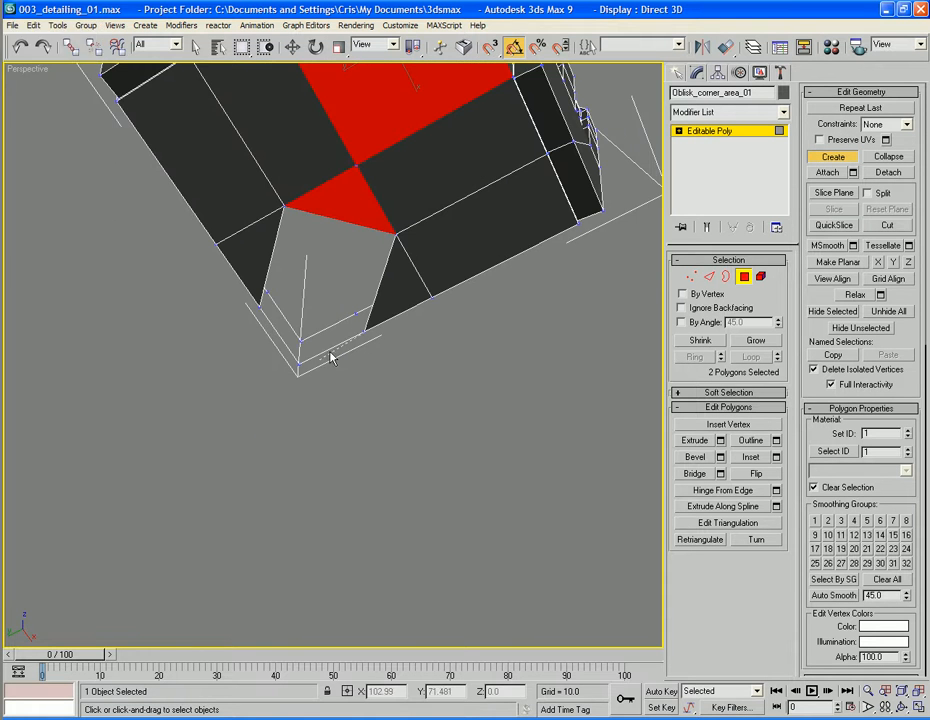
{"action": "left_click", "coordinate": [299, 365]}
{"action": "left_click", "coordinate": [262, 308]}
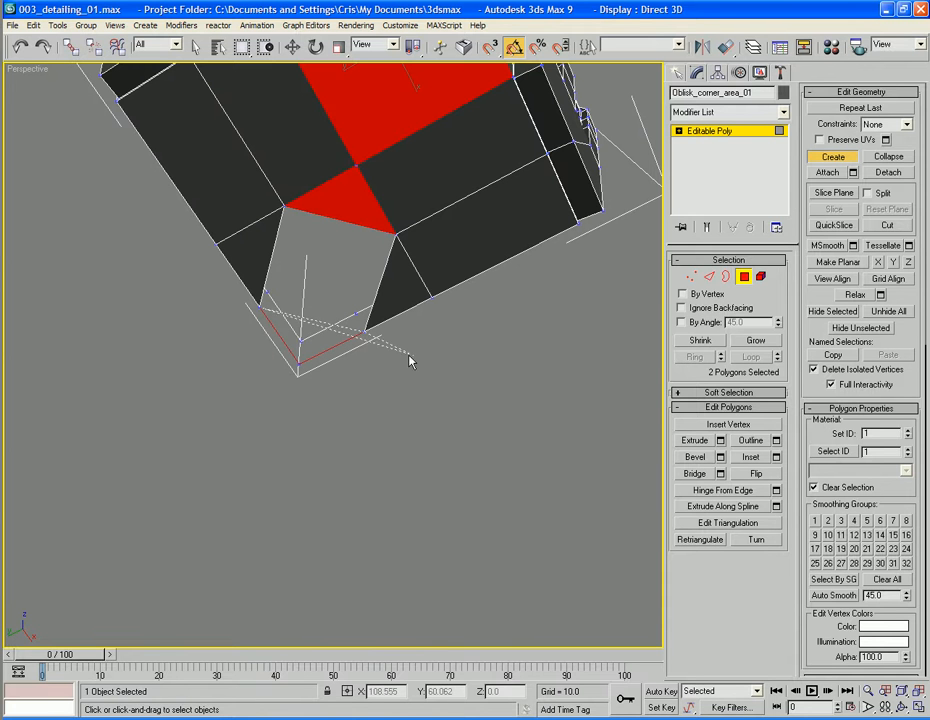
{"action": "left_click", "coordinate": [364, 332]}
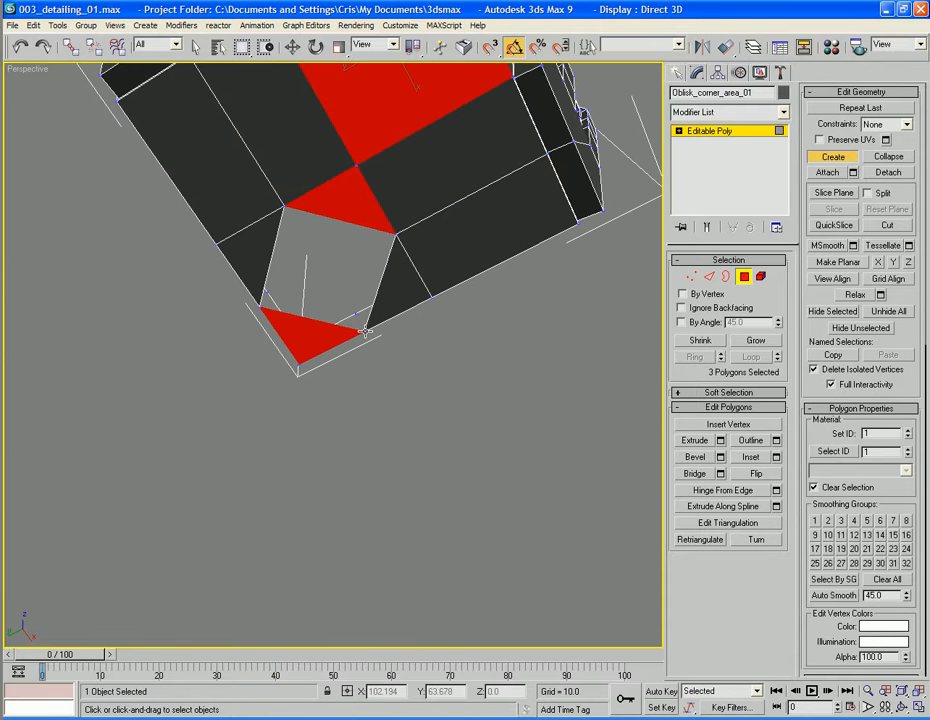
Select the nine polygons surrounding the underside's remaining hole, convert the selection to vertices and weld them with threshold 0.03.
{"action": "left_click", "coordinate": [727, 277]}
{"action": "key", "text": "e"}
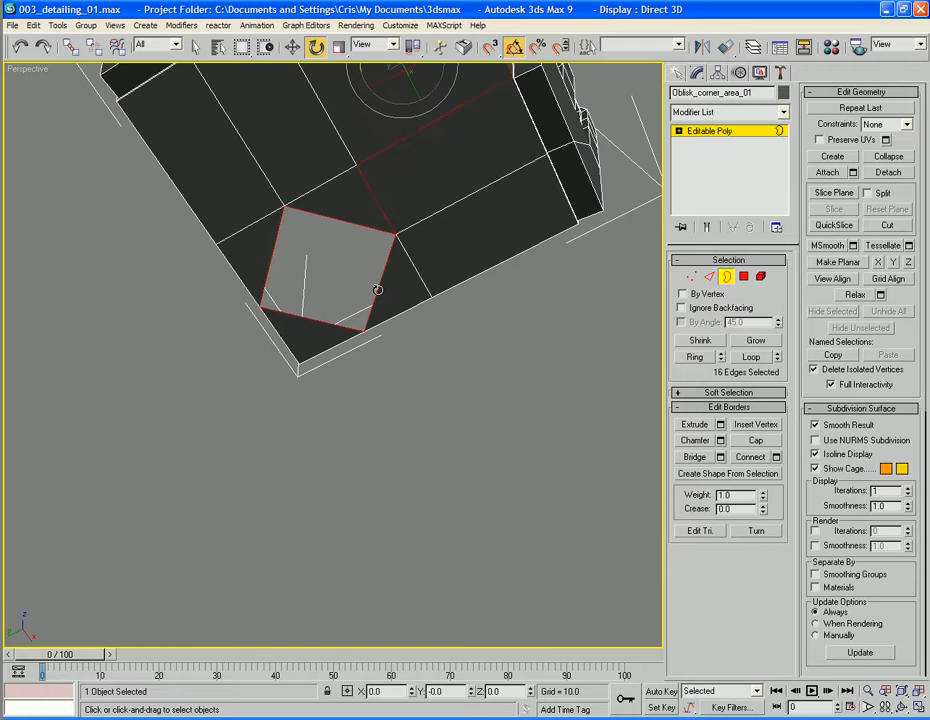
{"action": "middle_click_drag", "start_coordinate": [488, 247], "coordinate": [696, 241], "text": "alt"}
{"action": "left_click", "coordinate": [691, 277]}
{"action": "scroll", "coordinate": [572, 282], "scroll_direction": "down", "scroll_amount": 5}
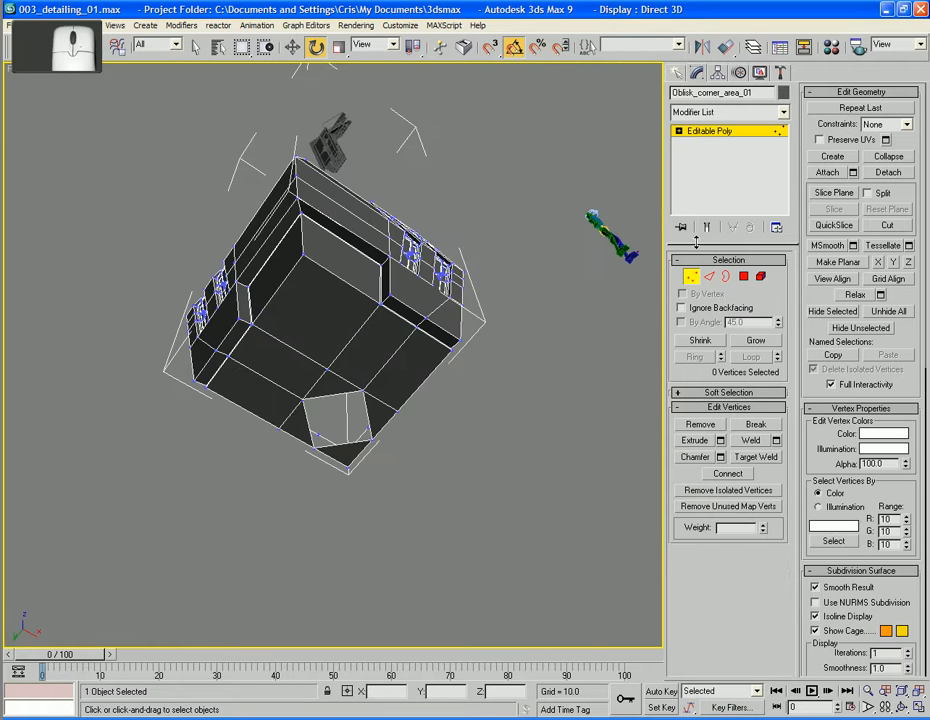
{"action": "left_click", "coordinate": [743, 276]}
{"action": "left_click", "coordinate": [253, 384]}
{"action": "left_click", "coordinate": [248, 395], "text": "ctrl"}
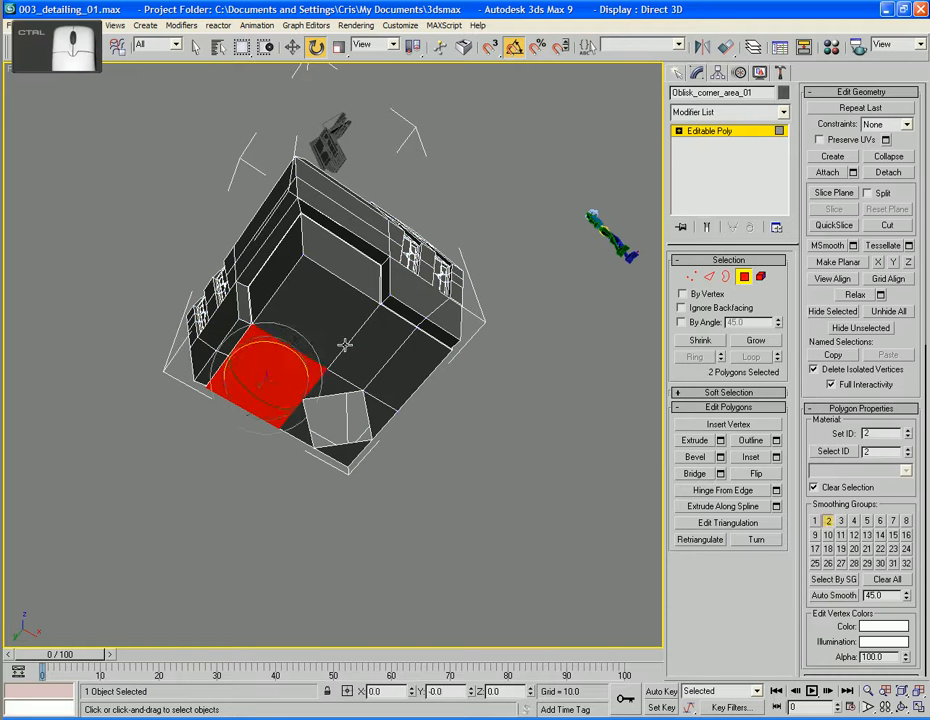
{"action": "left_click", "coordinate": [285, 350], "text": "ctrl"}
{"action": "left_click", "coordinate": [362, 354], "text": "ctrl"}
{"action": "left_click", "coordinate": [323, 389], "text": "ctrl"}
{"action": "left_click", "coordinate": [294, 428], "text": "ctrl"}
{"action": "left_click", "coordinate": [341, 456], "text": "ctrl"}
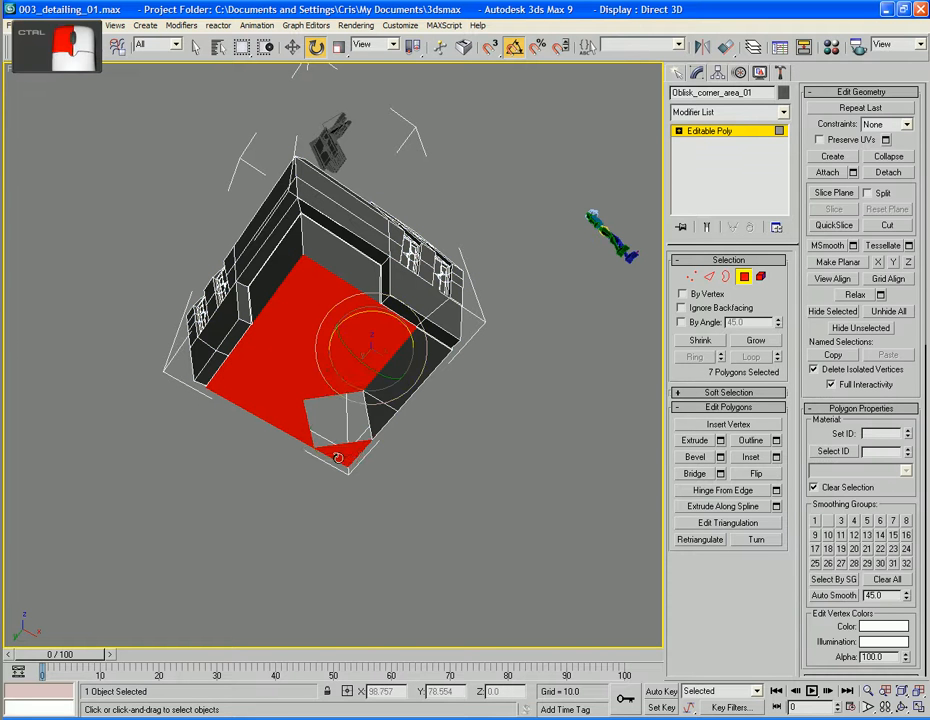
{"action": "left_click", "coordinate": [381, 417], "text": "ctrl"}
{"action": "left_click", "coordinate": [397, 393], "text": "ctrl"}
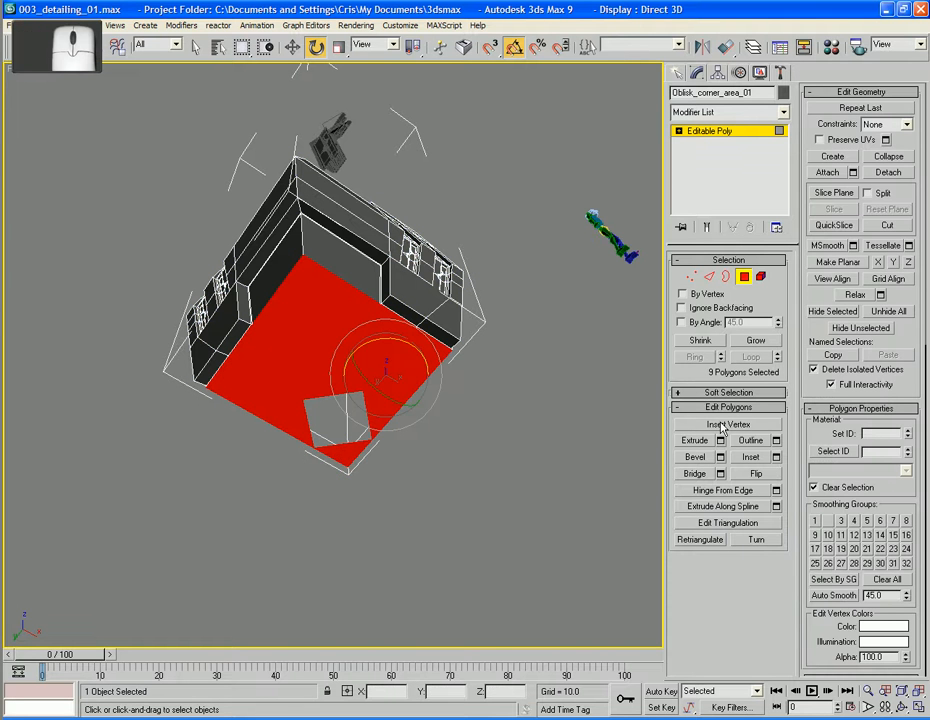
{"action": "left_click", "coordinate": [690, 278], "text": "ctrl"}
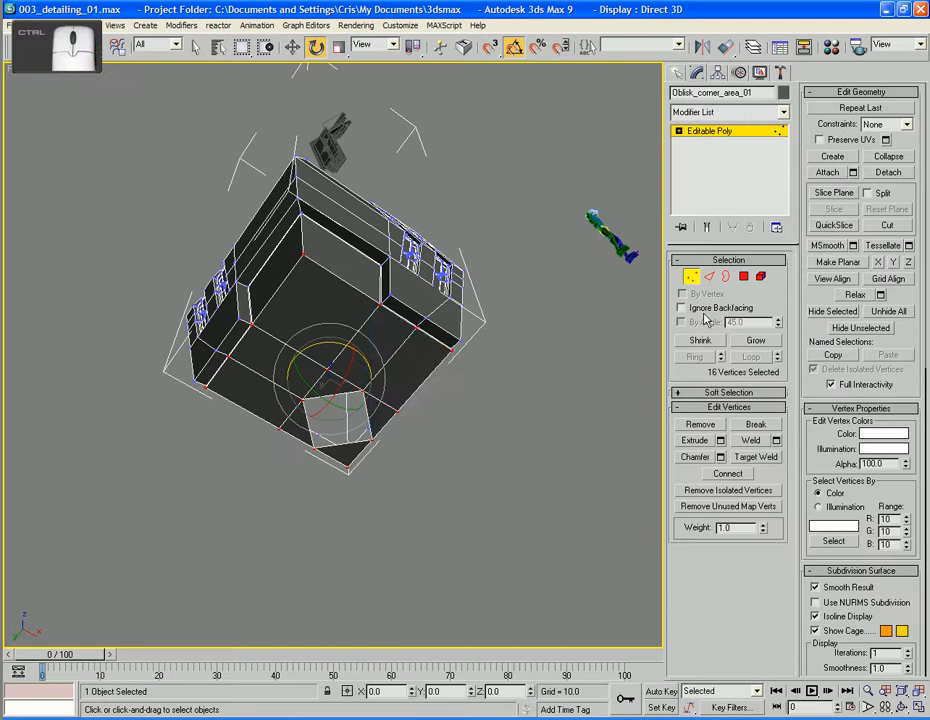
{"action": "left_click", "coordinate": [776, 441]}
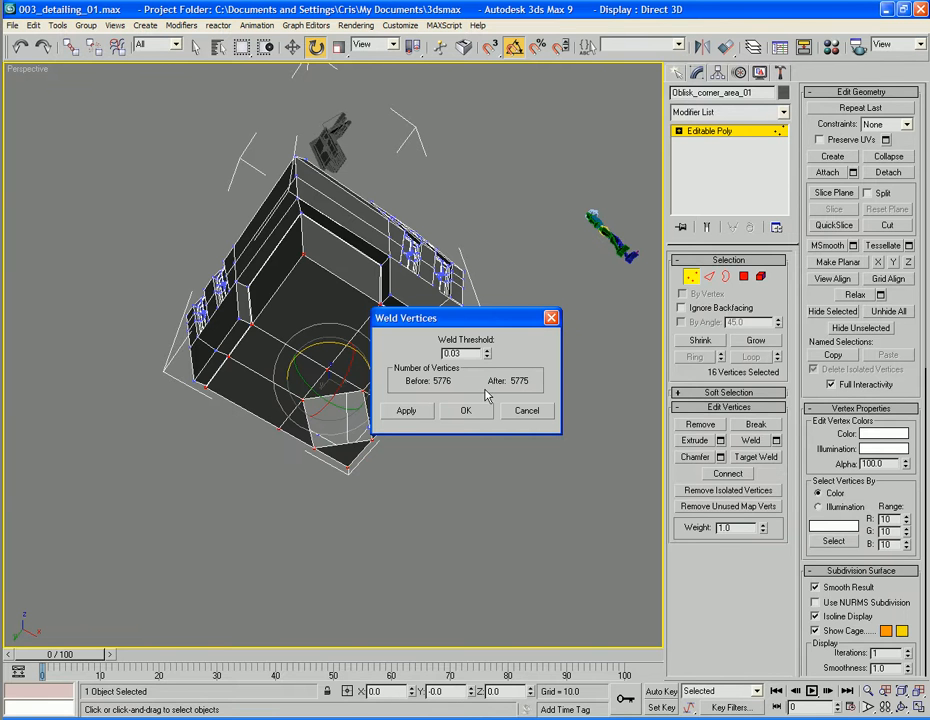
{"action": "left_click", "coordinate": [466, 414]}
Cap the four-sided border of the remaining hole near the underside's outer corner.
{"action": "left_click", "coordinate": [742, 283]}
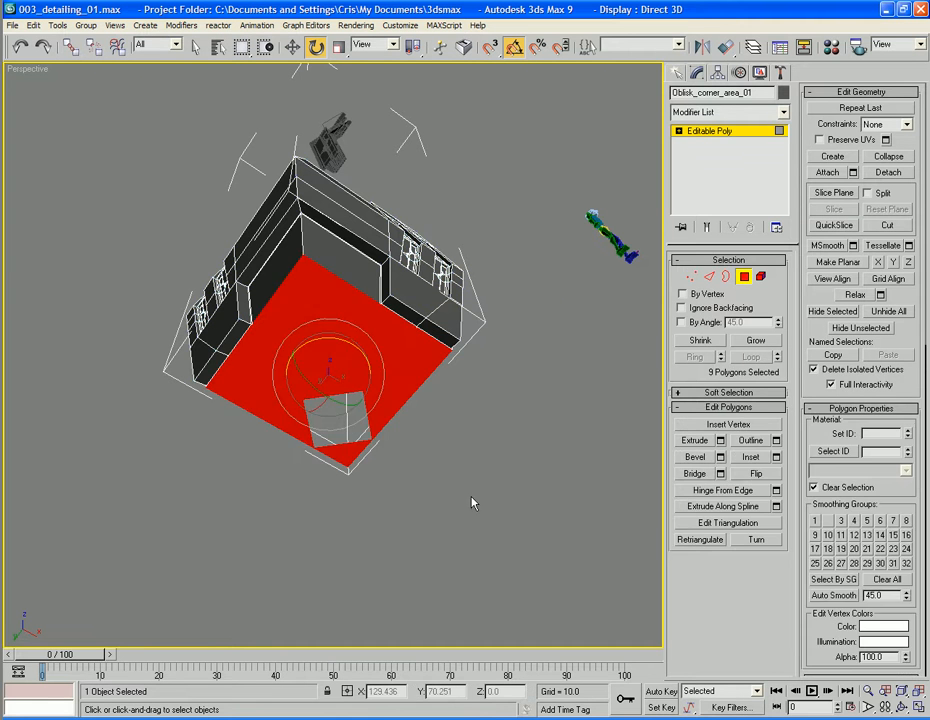
{"action": "left_click", "coordinate": [473, 500]}
{"action": "left_click", "coordinate": [727, 277]}
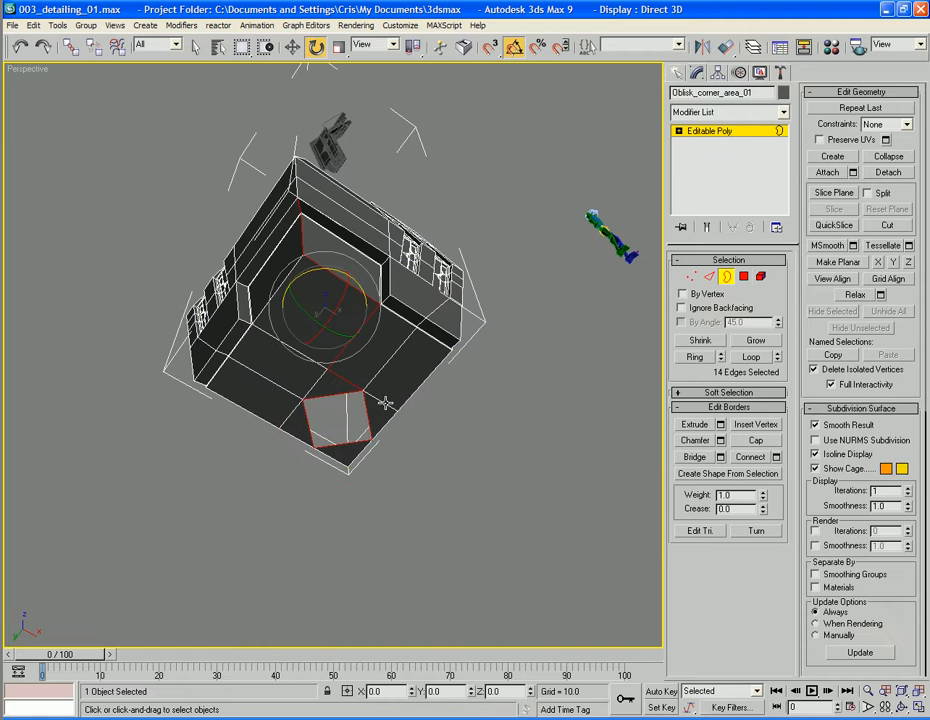
{"action": "left_click", "coordinate": [336, 442]}
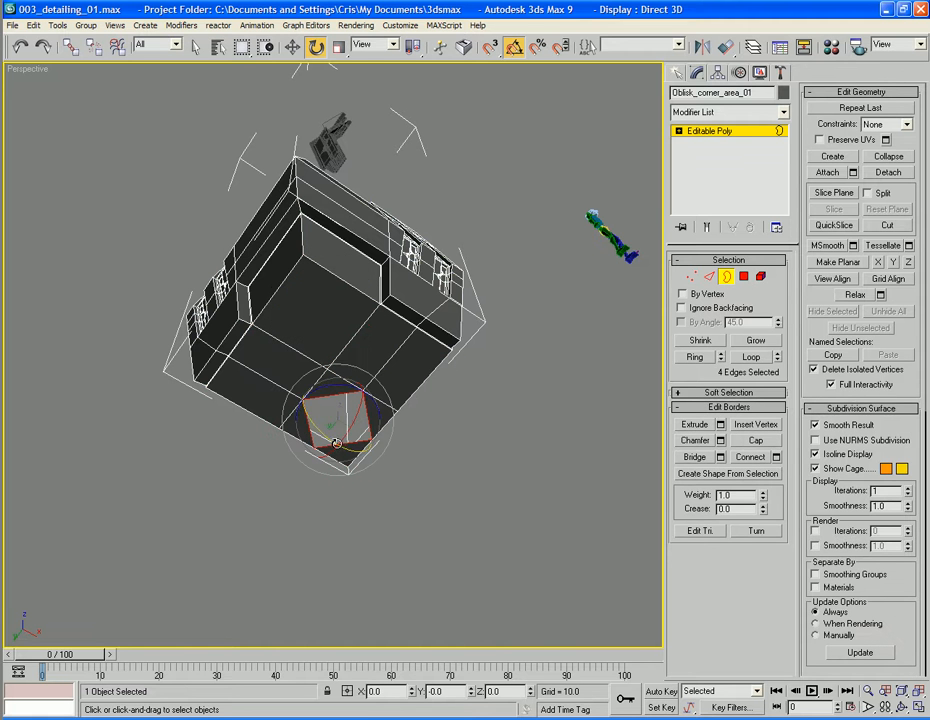
{"action": "left_click", "coordinate": [755, 440]}
Remove all interior edges dividing the underside so that it forms one continuous polygon.
{"action": "middle_click_drag", "start_coordinate": [476, 496], "coordinate": [620, 420], "text": "alt"}
{"action": "left_click", "coordinate": [709, 276]}
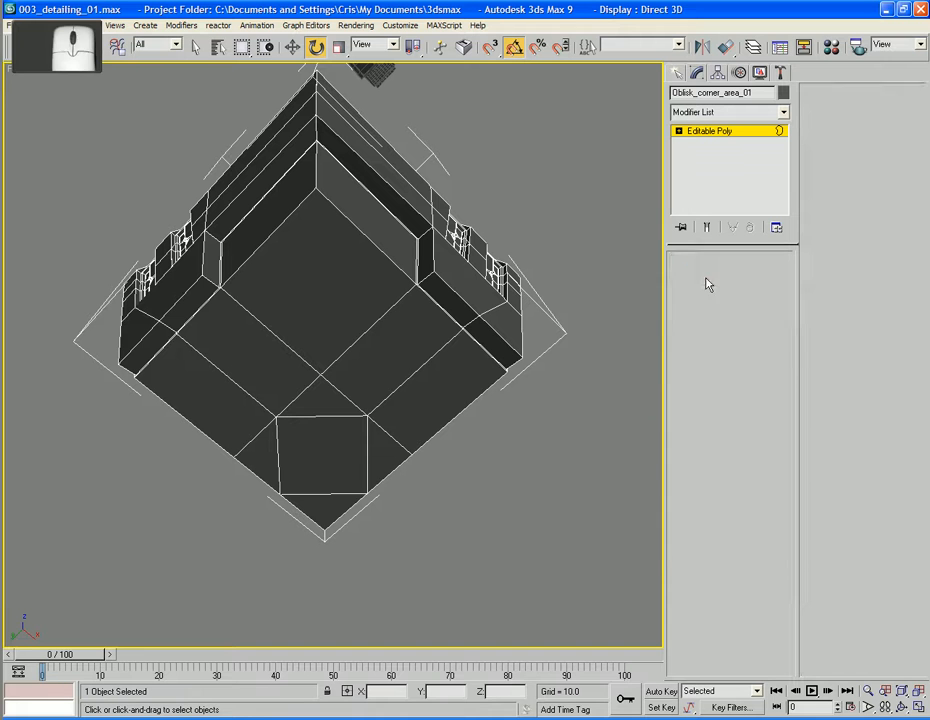
{"action": "left_click", "coordinate": [307, 413]}
{"action": "left_click", "coordinate": [301, 395], "text": "ctrl"}
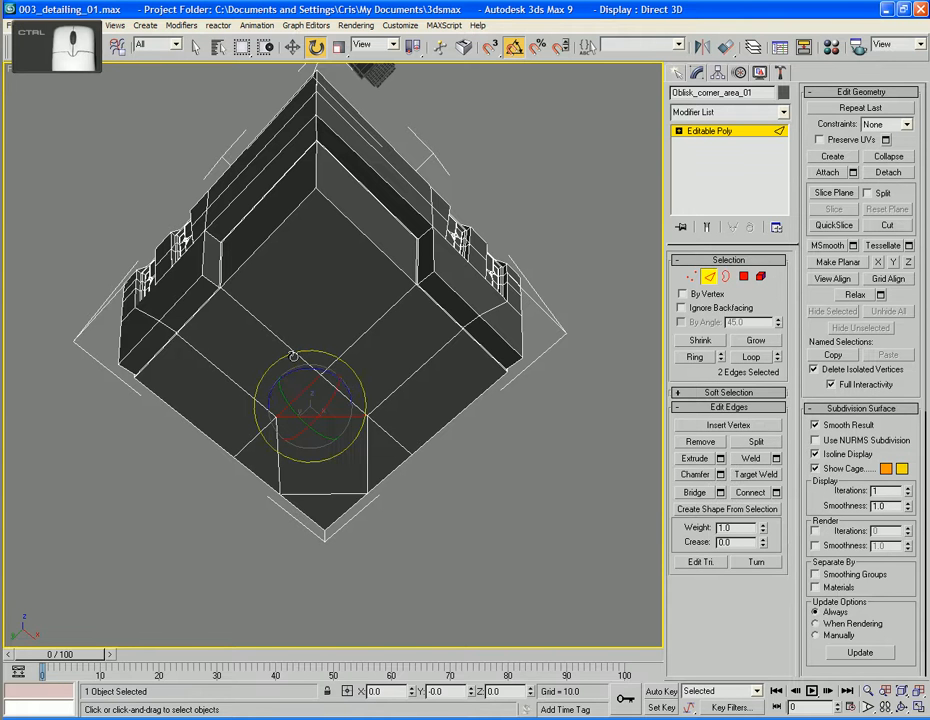
{"action": "left_click", "coordinate": [286, 346], "text": "ctrl"}
{"action": "left_click", "coordinate": [362, 337], "text": "ctrl"}
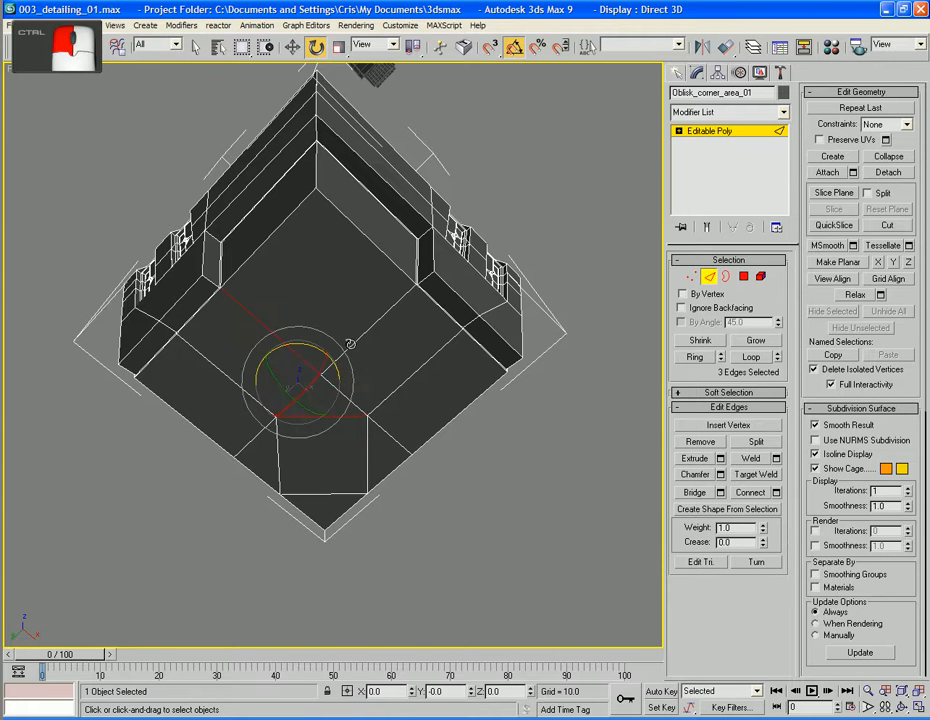
{"action": "left_click", "coordinate": [394, 391], "text": "ctrl"}
{"action": "left_click", "coordinate": [388, 436], "text": "ctrl"}
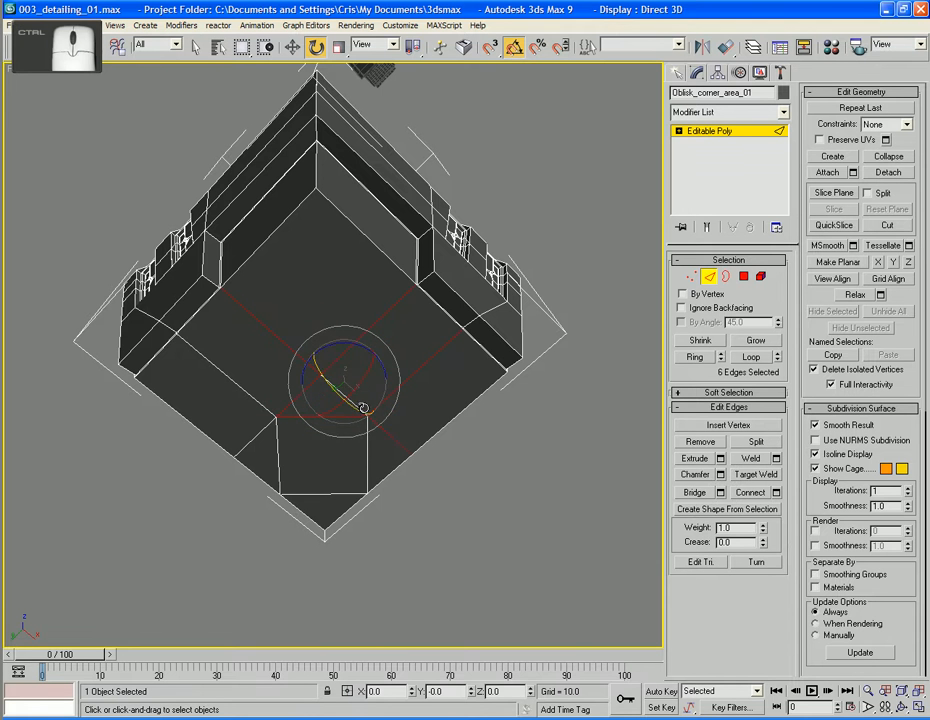
{"action": "left_click", "coordinate": [354, 404], "text": "ctrl"}
{"action": "left_click", "coordinate": [368, 447], "text": "ctrl"}
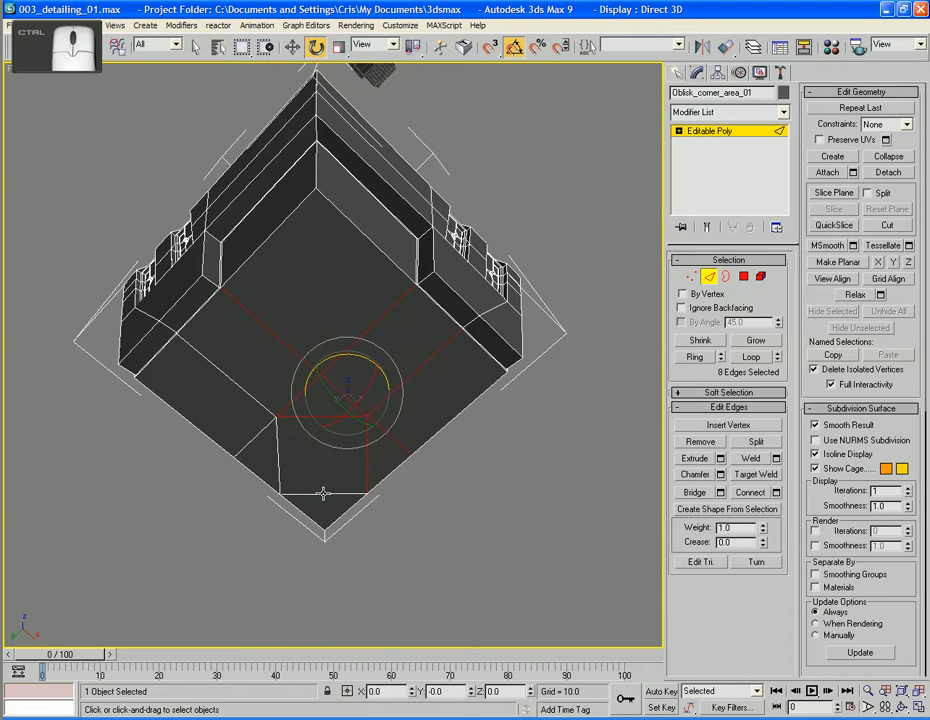
{"action": "left_click", "coordinate": [326, 493], "text": "ctrl"}
{"action": "left_click", "coordinate": [267, 453], "text": "ctrl"}
{"action": "left_click", "coordinate": [254, 436], "text": "ctrl"}
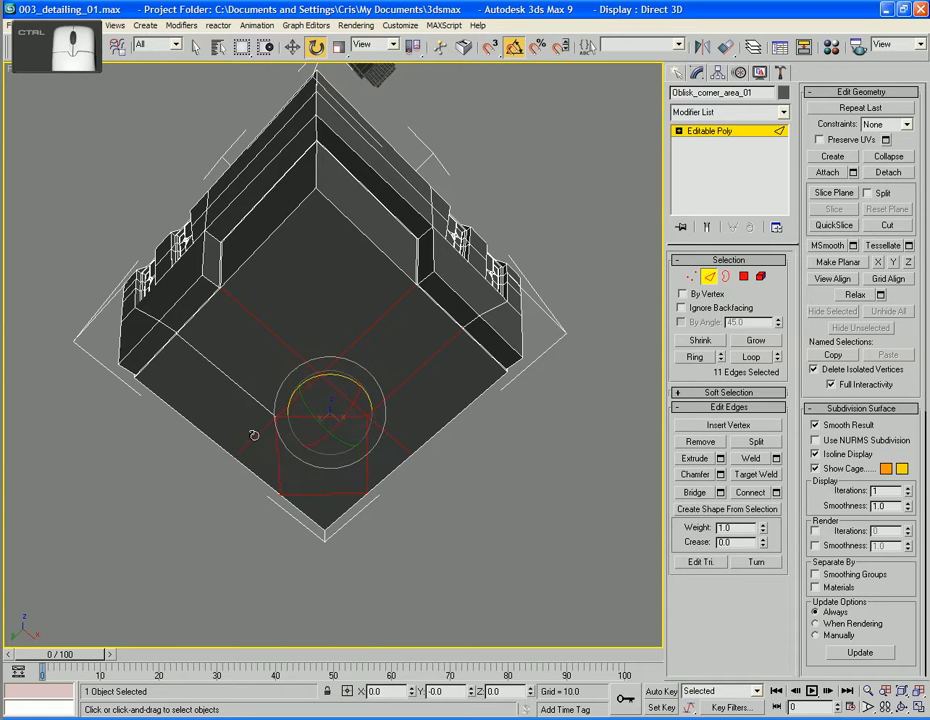
{"action": "left_click", "coordinate": [254, 402], "text": "ctrl"}
{"action": "left_click", "coordinate": [256, 406]}
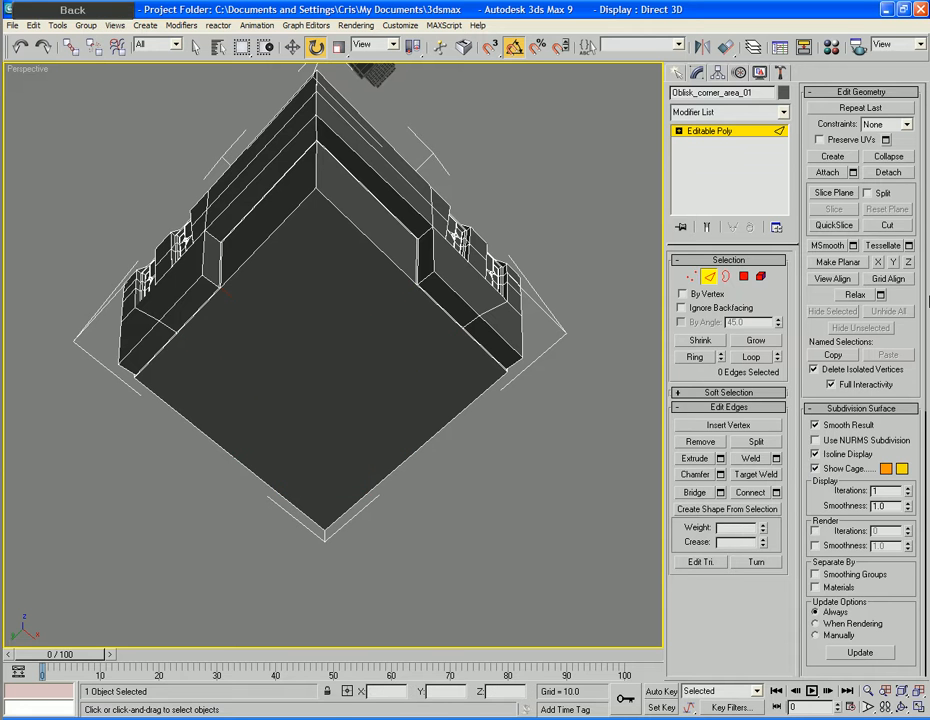
Clear the vertex selection, leave vertex editing and deselect the obelisk corner with the whole model in view.
{"action": "left_click", "coordinate": [690, 277]}
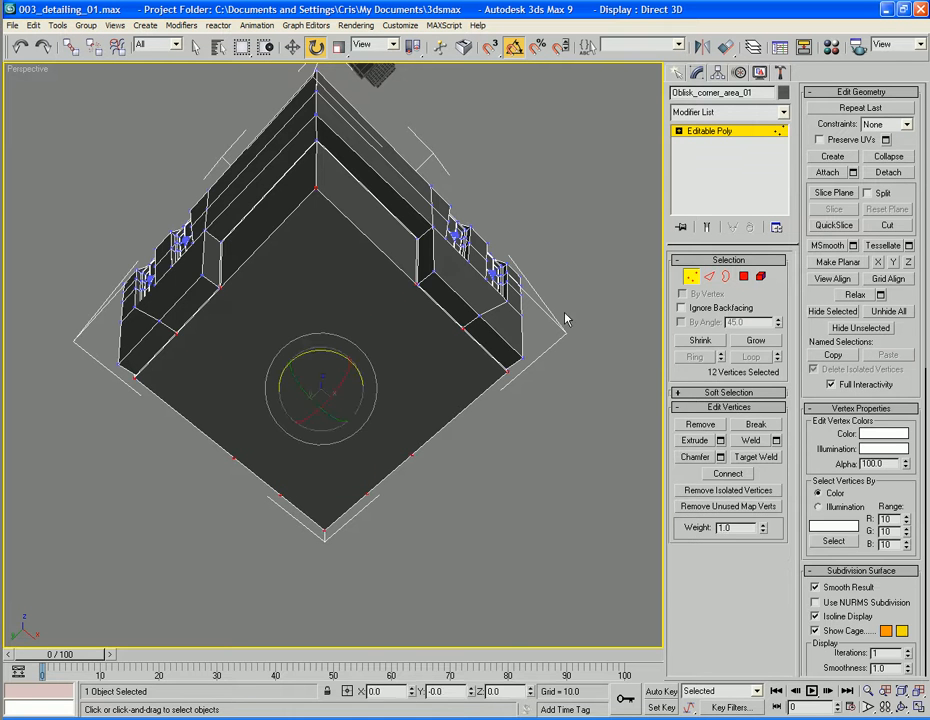
{"action": "left_click", "coordinate": [480, 492]}
{"action": "middle_click_drag", "start_coordinate": [480, 492], "coordinate": [477, 552], "text": "alt"}
{"action": "scroll", "coordinate": [477, 552], "scroll_direction": "down", "scroll_amount": 3}
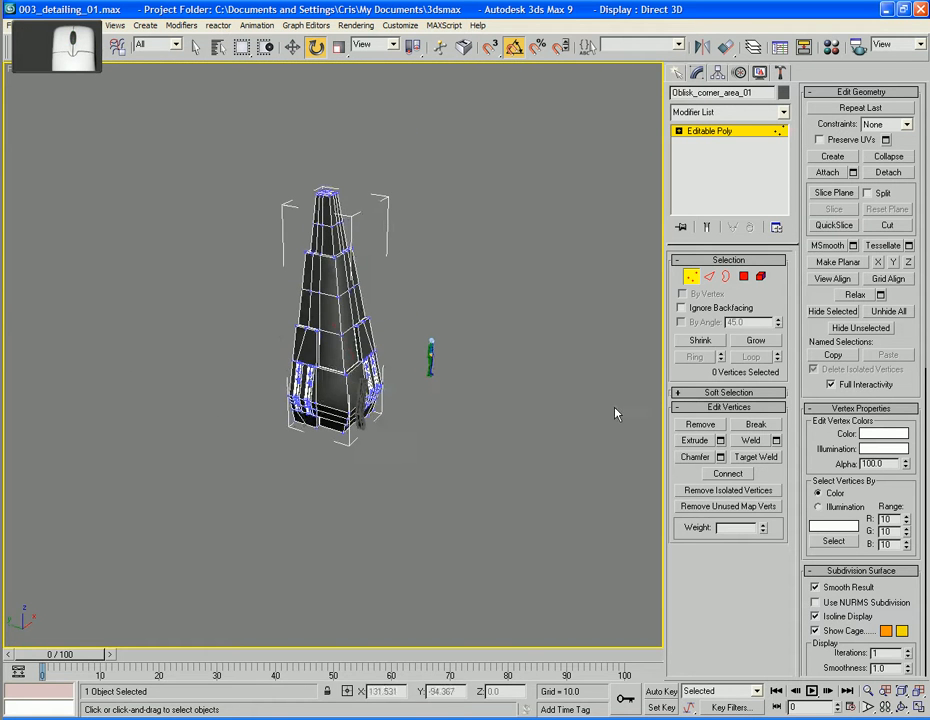
{"action": "left_click", "coordinate": [691, 276]}
{"action": "left_click", "coordinate": [492, 424]}
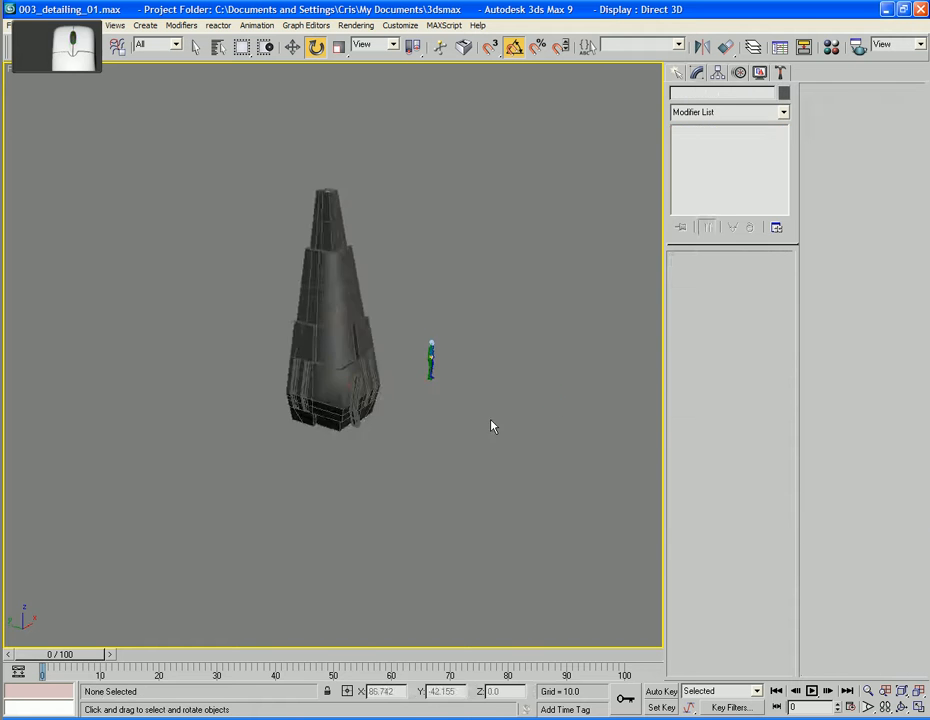
Select the obelisk corner, delete the large unevenly shaded polygon beside the lower vertical ribs and cap the resulting six-edge hole.
{"action": "scroll", "coordinate": [490, 425], "scroll_direction": "up", "scroll_amount": 4}
{"action": "left_click", "coordinate": [381, 500]}
{"action": "middle_click_drag", "start_coordinate": [384, 502], "coordinate": [402, 380], "text": "alt"}
{"action": "key", "text": "Delete"}
{"action": "left_click", "coordinate": [349, 448]}
{"action": "scroll", "coordinate": [372, 453], "scroll_direction": "up", "scroll_amount": 4}
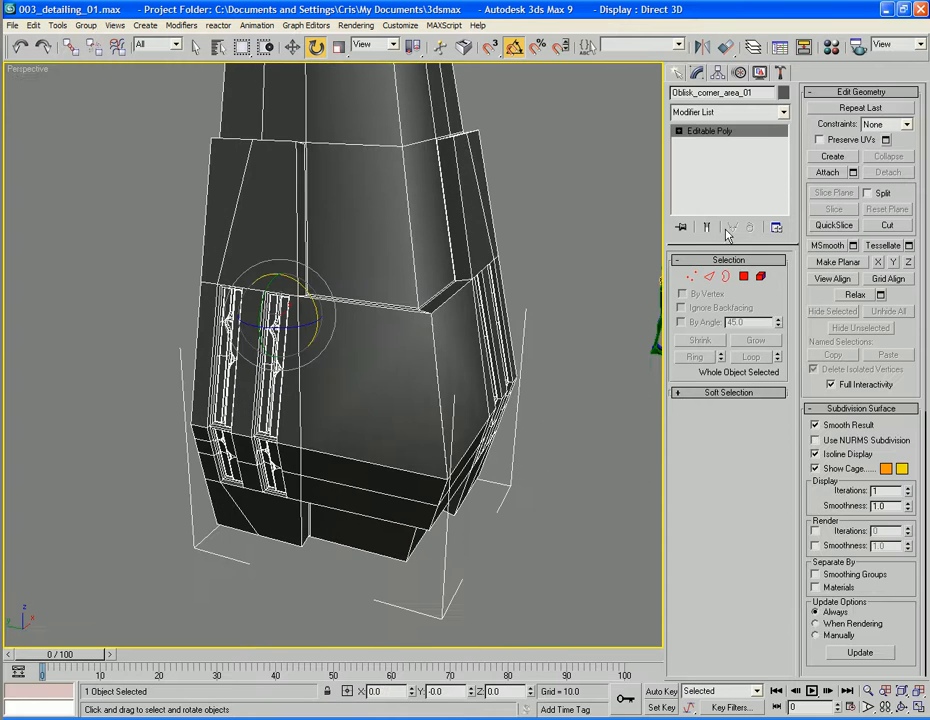
{"action": "left_click", "coordinate": [743, 276]}
{"action": "left_click", "coordinate": [334, 436]}
{"action": "key", "text": "Delete"}
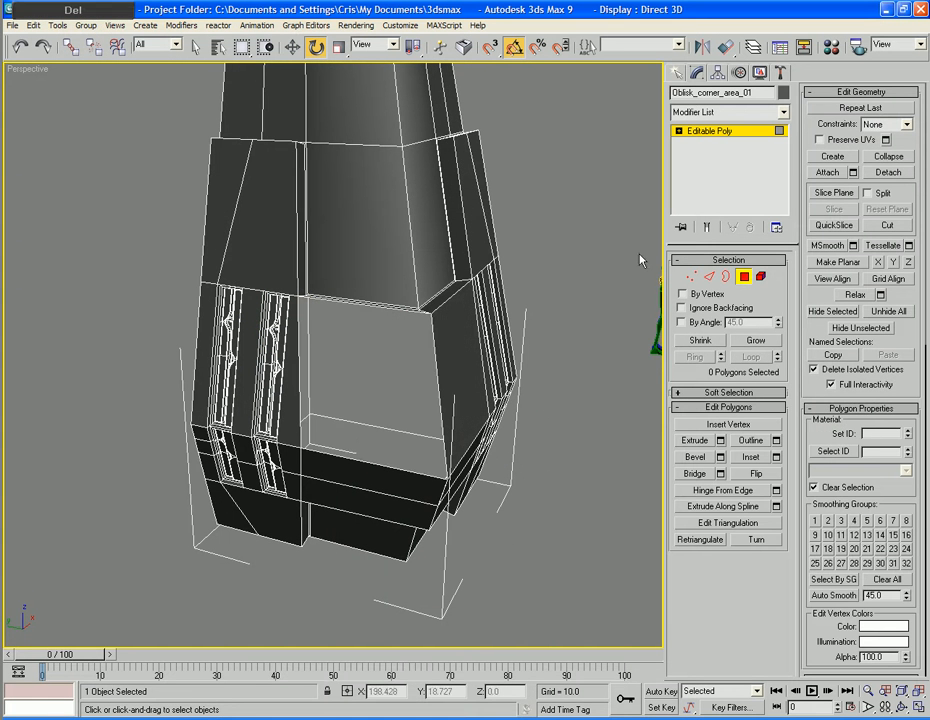
{"action": "left_click", "coordinate": [726, 277]}
{"action": "left_click", "coordinate": [443, 433]}
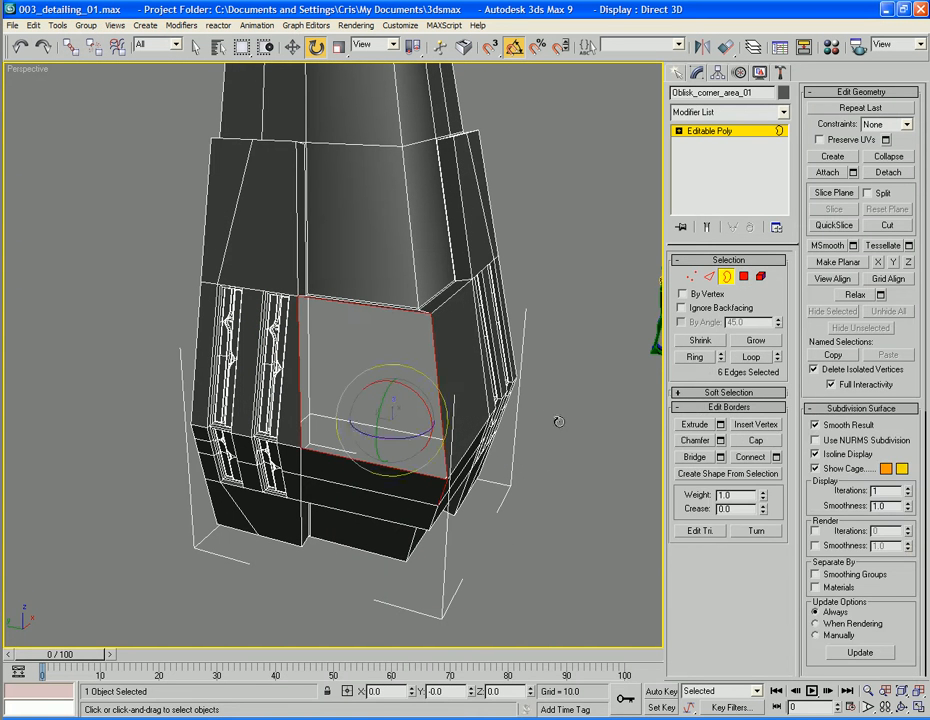
{"action": "left_click", "coordinate": [756, 440]}
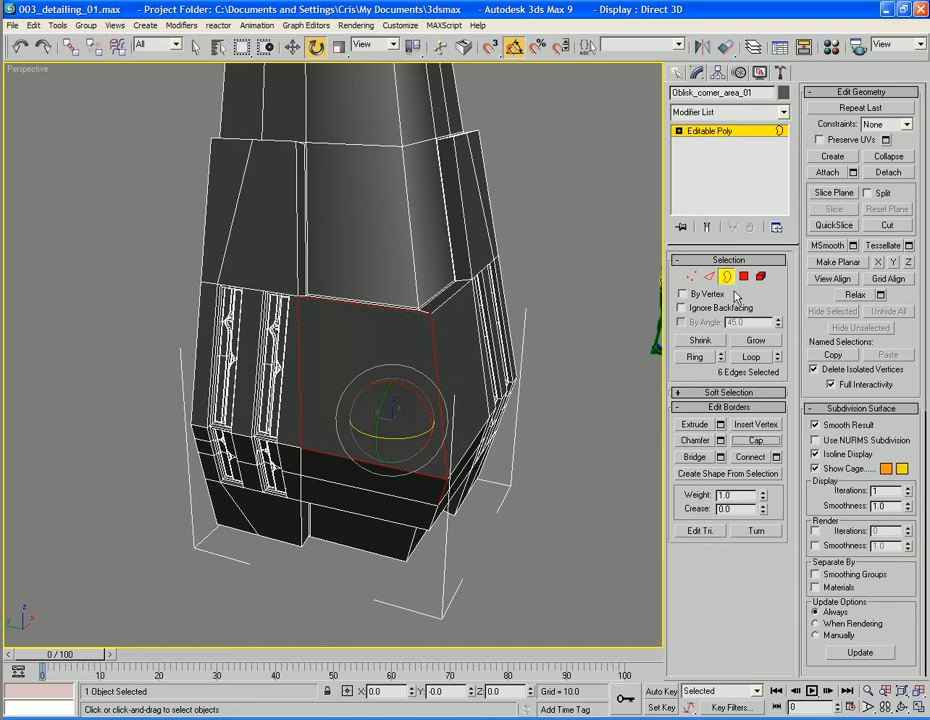
Delete the adjacent large polygon across the lower section's outer corner edge and cap the resulting four-sided hole.
{"action": "left_click", "coordinate": [743, 277]}
{"action": "left_click", "coordinate": [461, 413]}
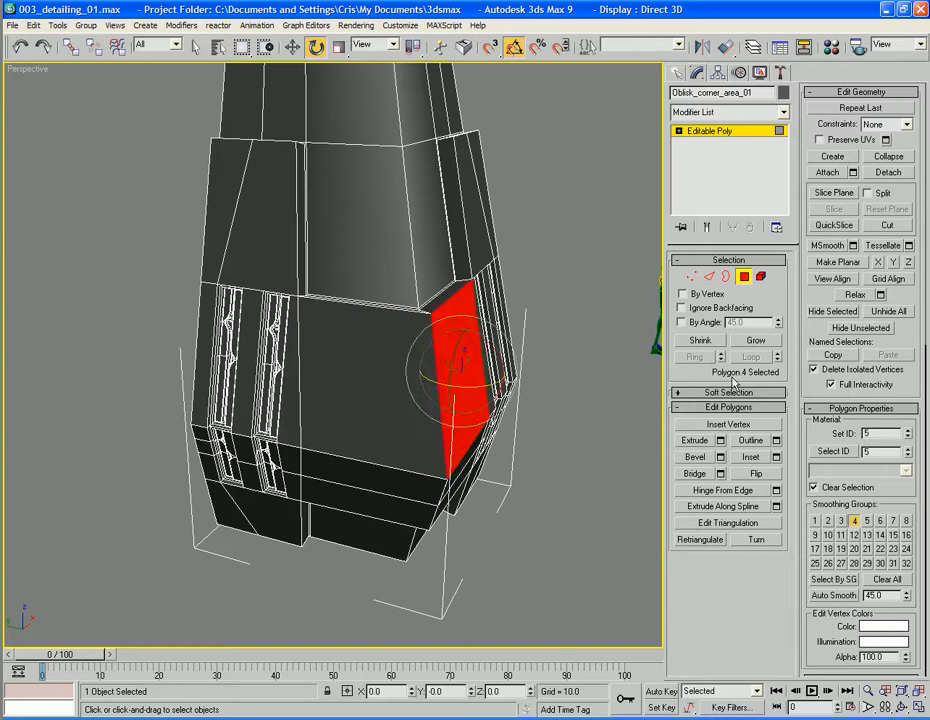
{"action": "key", "text": "Delete"}
{"action": "left_click", "coordinate": [726, 279]}
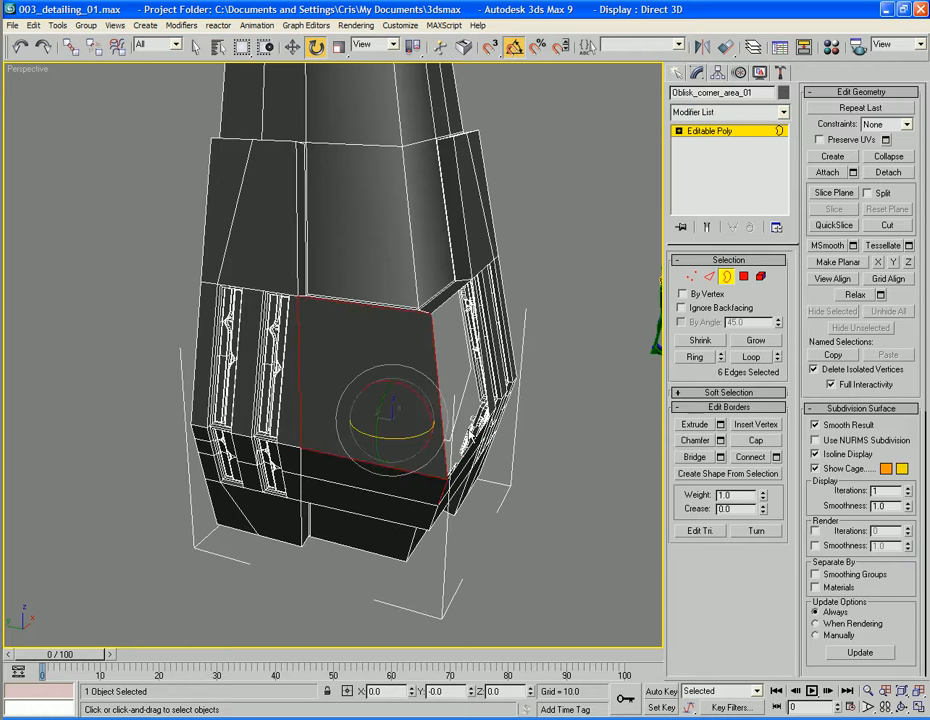
{"action": "left_click", "coordinate": [438, 395]}
{"action": "left_click", "coordinate": [755, 441]}
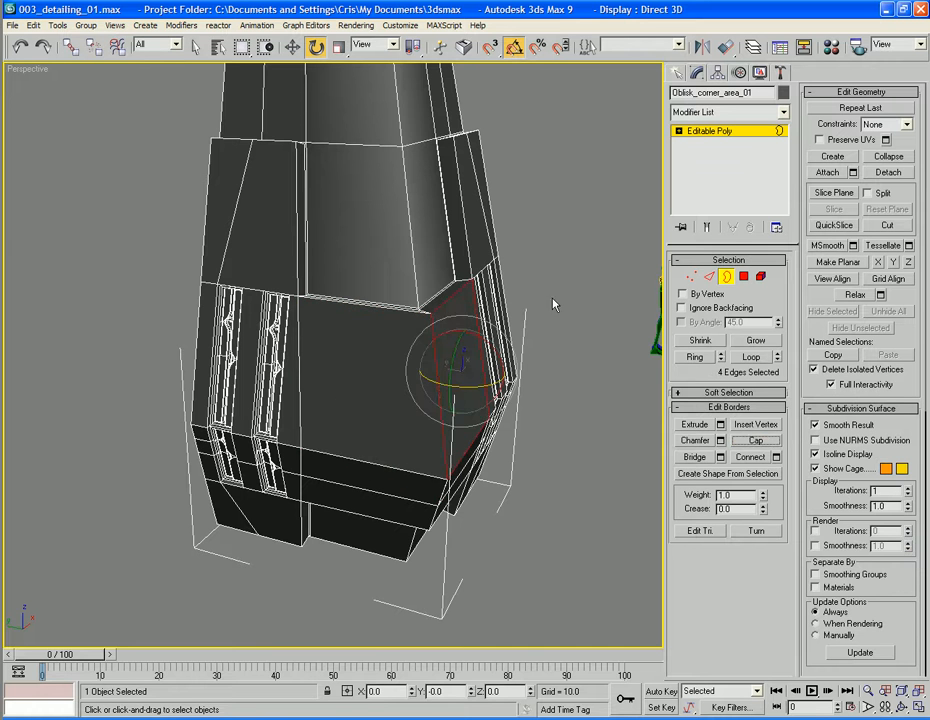
Delete the narrow polygon directly above the lower ledge, beside the outer corner edge, and cap its four-sided border.
{"action": "middle_click_drag", "start_coordinate": [554, 305], "coordinate": [430, 300], "text": "alt"}
{"action": "left_click", "coordinate": [743, 276]}
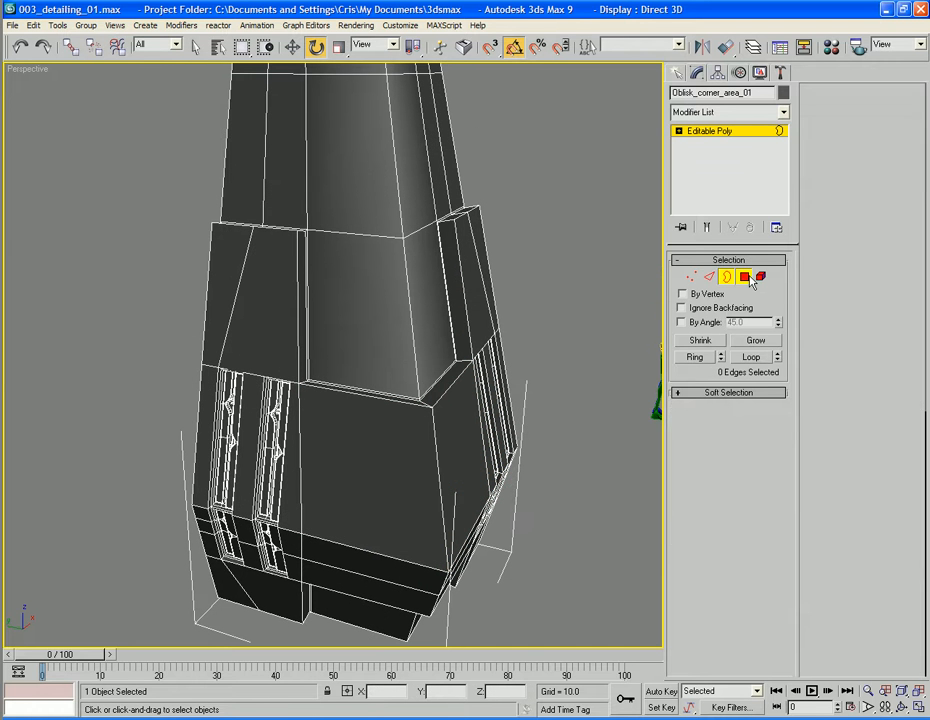
{"action": "left_click", "coordinate": [425, 290]}
{"action": "key", "text": "Delete"}
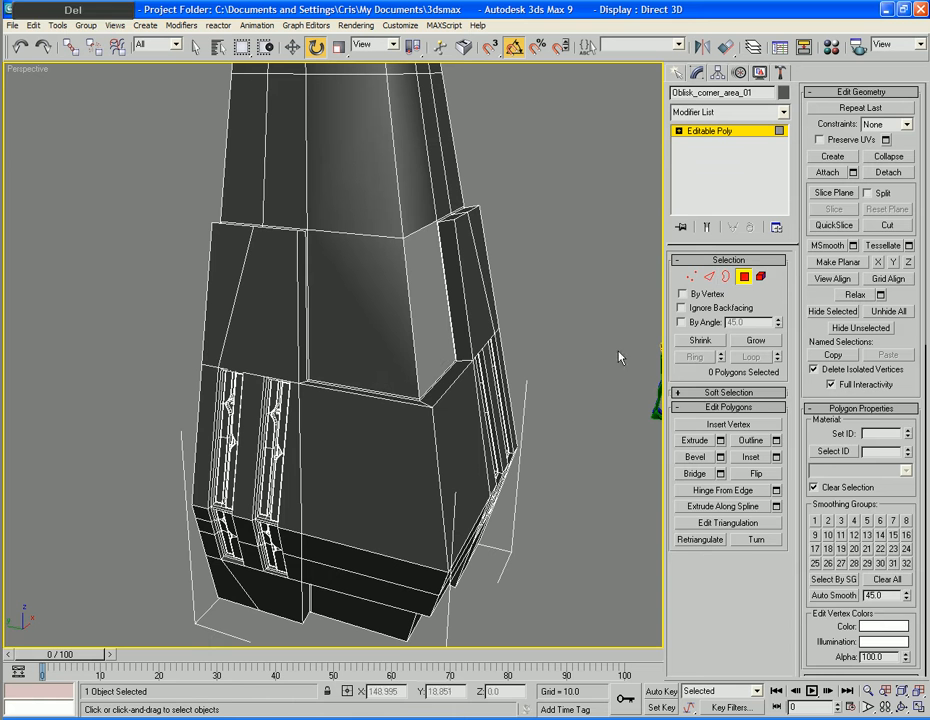
{"action": "left_click", "coordinate": [726, 276]}
{"action": "left_click", "coordinate": [408, 313]}
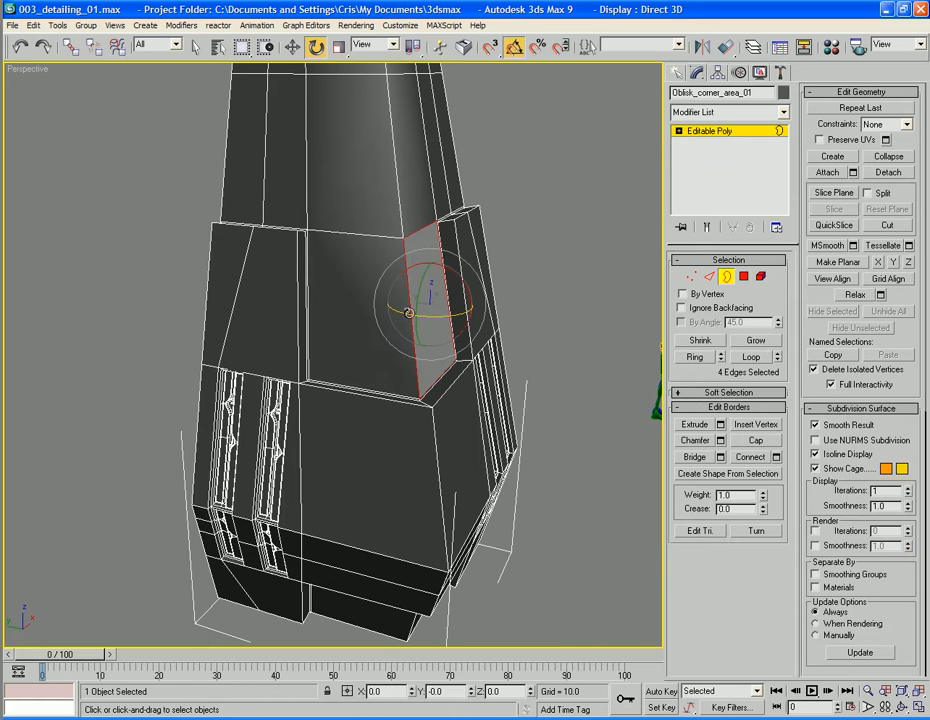
{"action": "left_click", "coordinate": [755, 441]}
Delete the next polygon up the same side of the outer corner edge and cap its four-sided hole.
{"action": "left_click", "coordinate": [743, 276]}
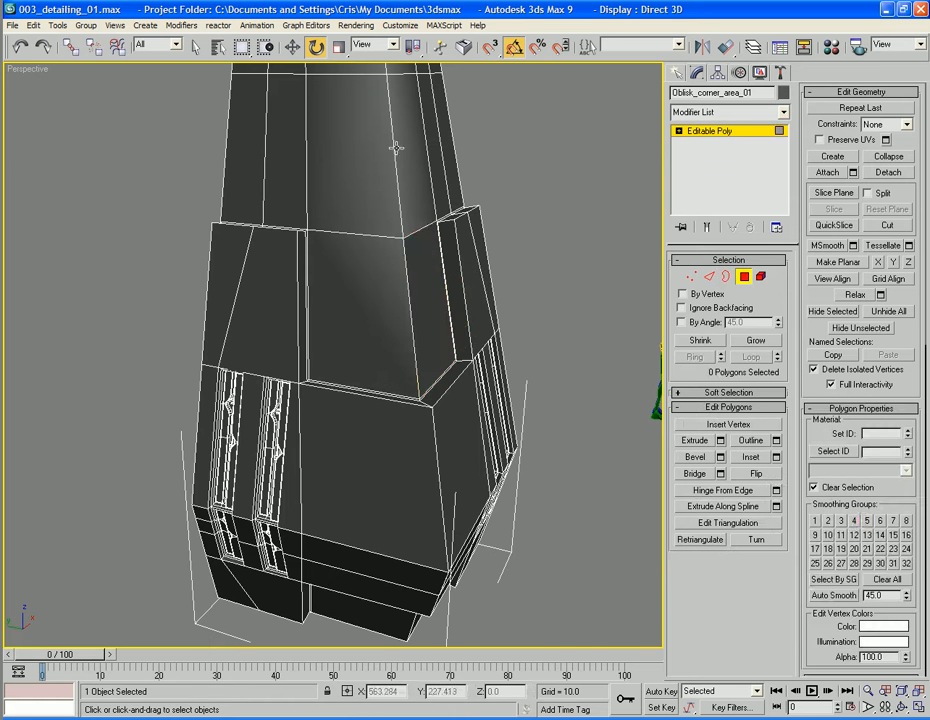
{"action": "left_click", "coordinate": [415, 140]}
{"action": "middle_click_drag", "start_coordinate": [415, 140], "coordinate": [448, 190], "text": "alt"}
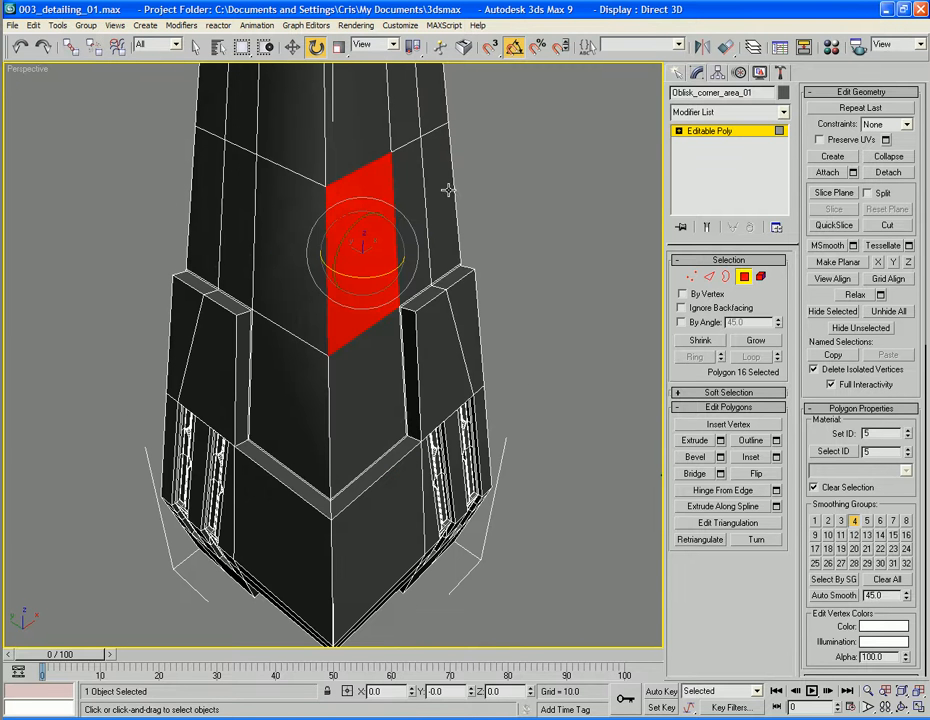
{"action": "key", "text": "Delete"}
{"action": "left_click", "coordinate": [726, 276]}
{"action": "left_click", "coordinate": [405, 235]}
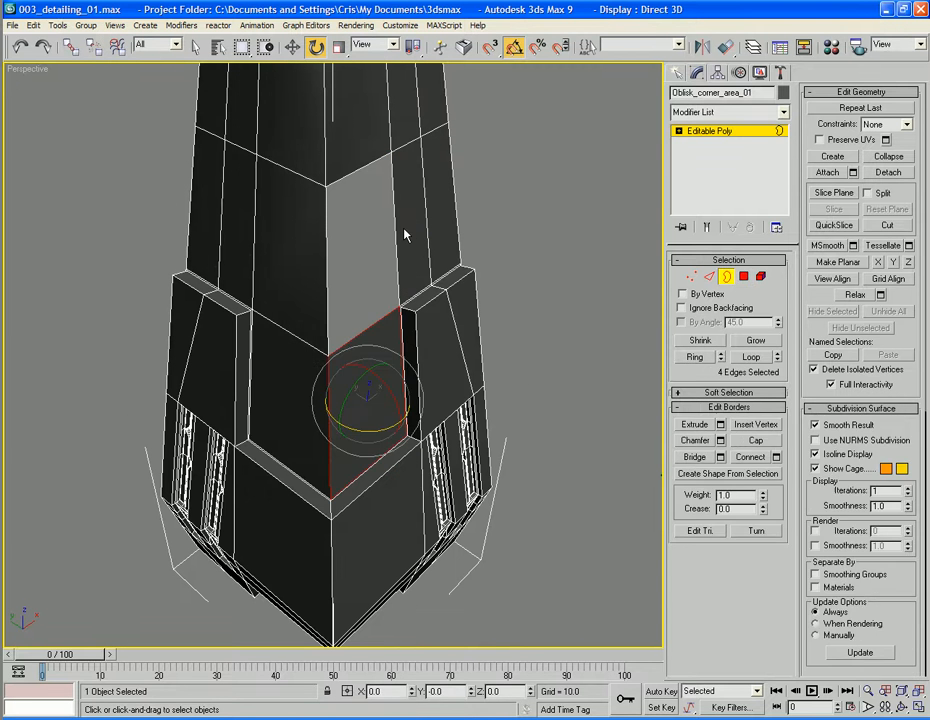
{"action": "left_click", "coordinate": [361, 168]}
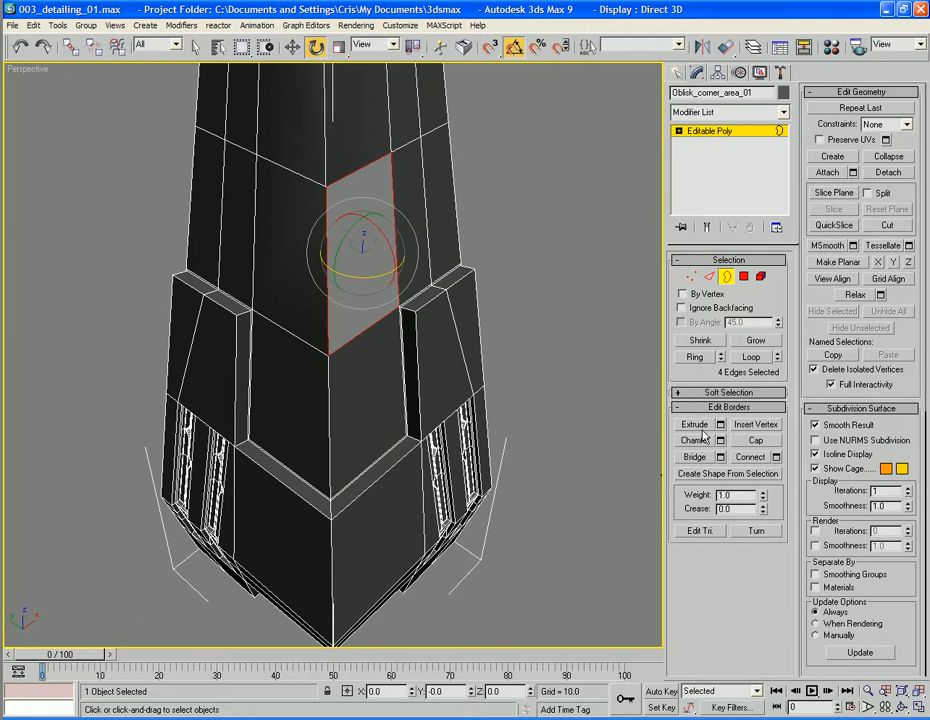
{"action": "left_click", "coordinate": [756, 441]}
Delete the matching mid-height polygon on the opposite side of the outer corner edge and cap its border.
{"action": "left_click", "coordinate": [744, 276]}
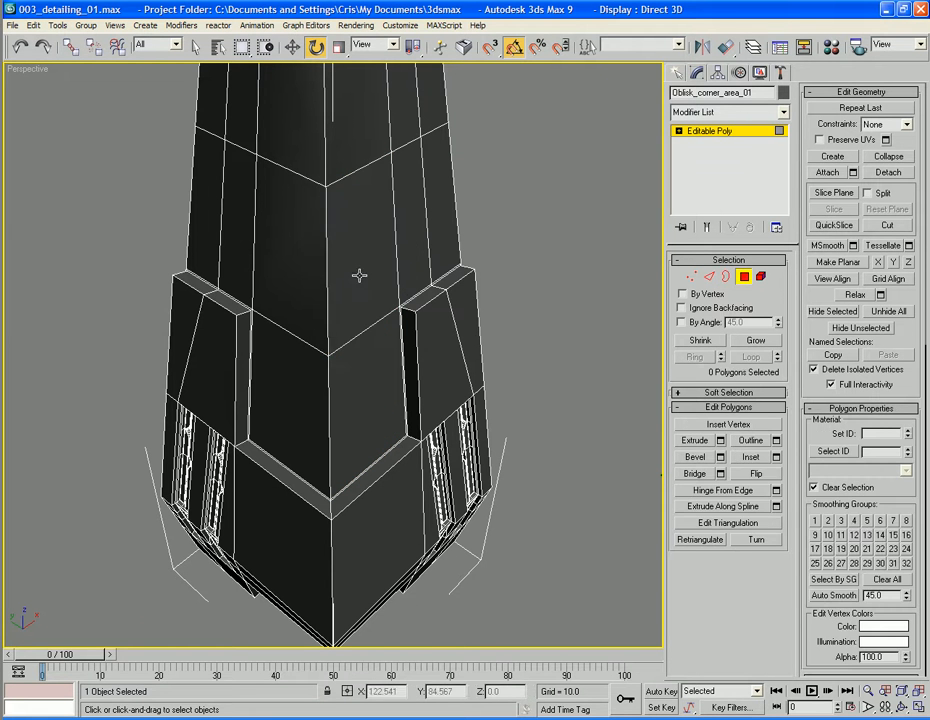
{"action": "left_click", "coordinate": [305, 267]}
{"action": "key", "text": "Delete"}
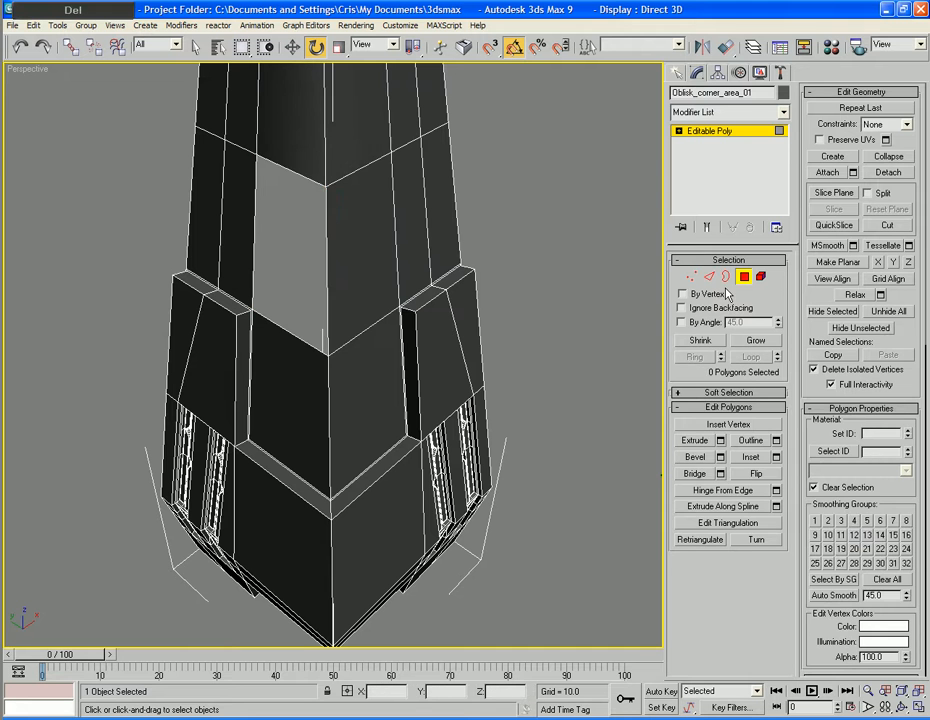
{"action": "key", "text": "3"}
{"action": "left_click", "coordinate": [327, 224]}
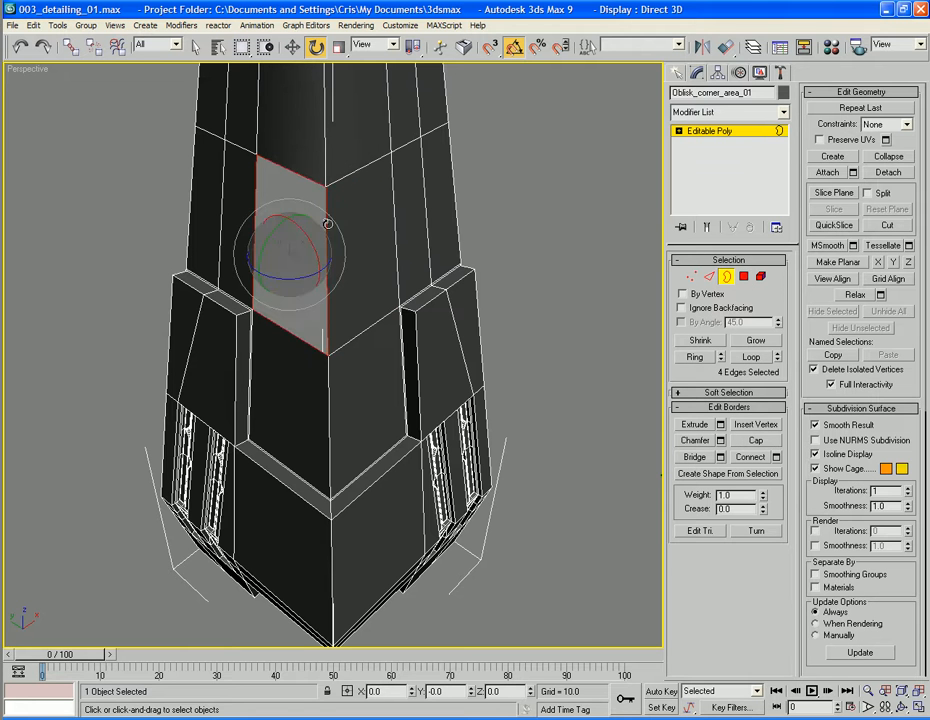
{"action": "left_click", "coordinate": [756, 441]}
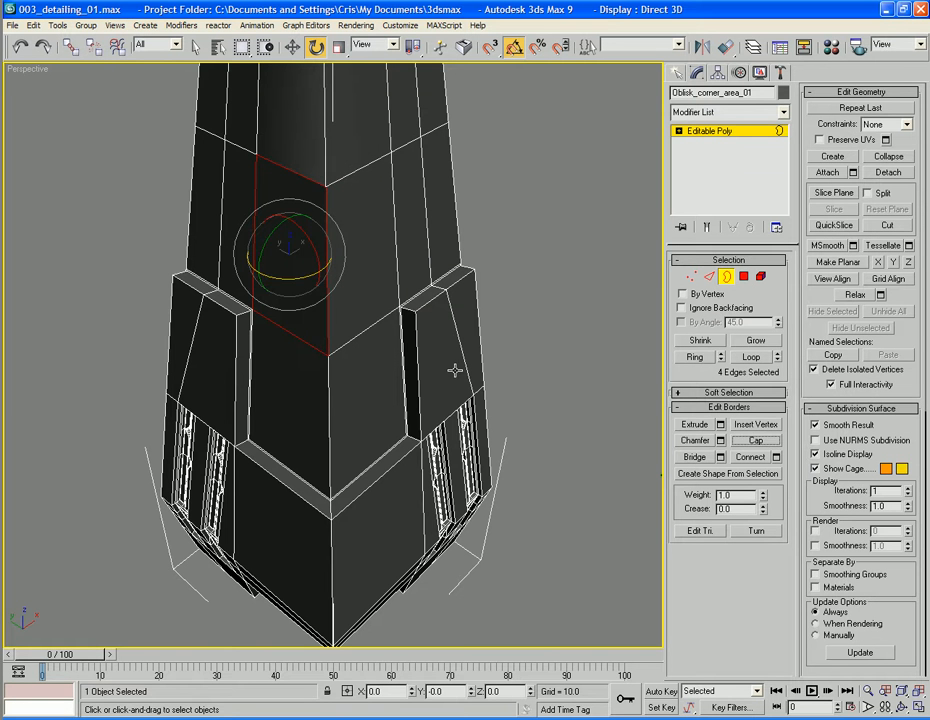
Delete the unevenly shaded polygon just below the upper ledge and cap the resulting four-sided hole.
{"action": "middle_click_drag", "start_coordinate": [346, 357], "coordinate": [364, 435], "text": "alt"}
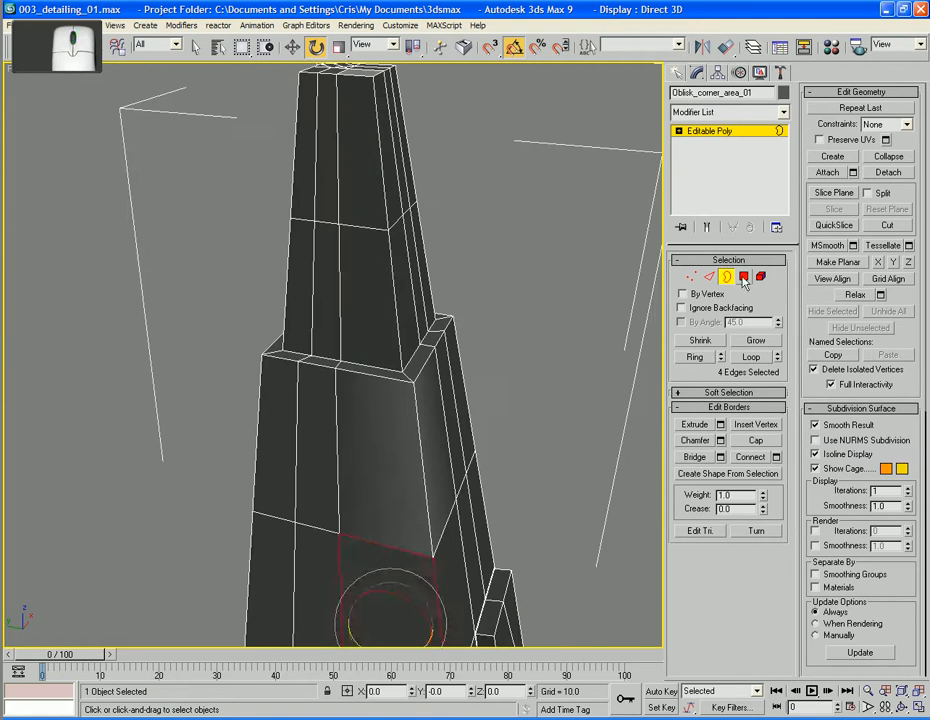
{"action": "left_click", "coordinate": [744, 278]}
{"action": "left_click", "coordinate": [380, 448]}
{"action": "key", "text": "Delete"}
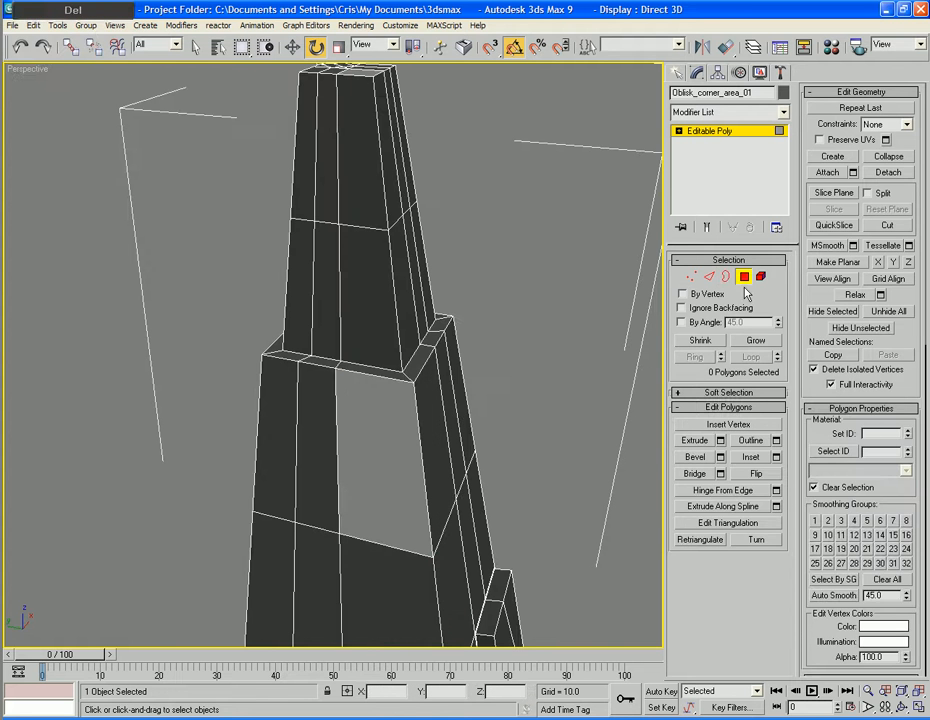
{"action": "left_click", "coordinate": [726, 276]}
{"action": "left_click", "coordinate": [421, 450]}
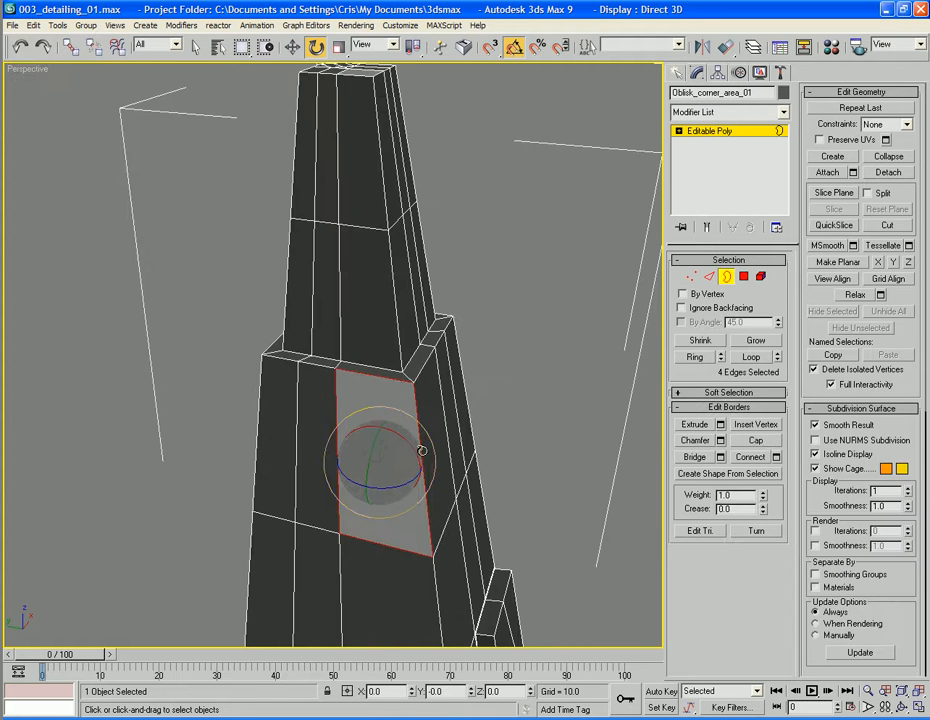
{"action": "left_click", "coordinate": [756, 441]}
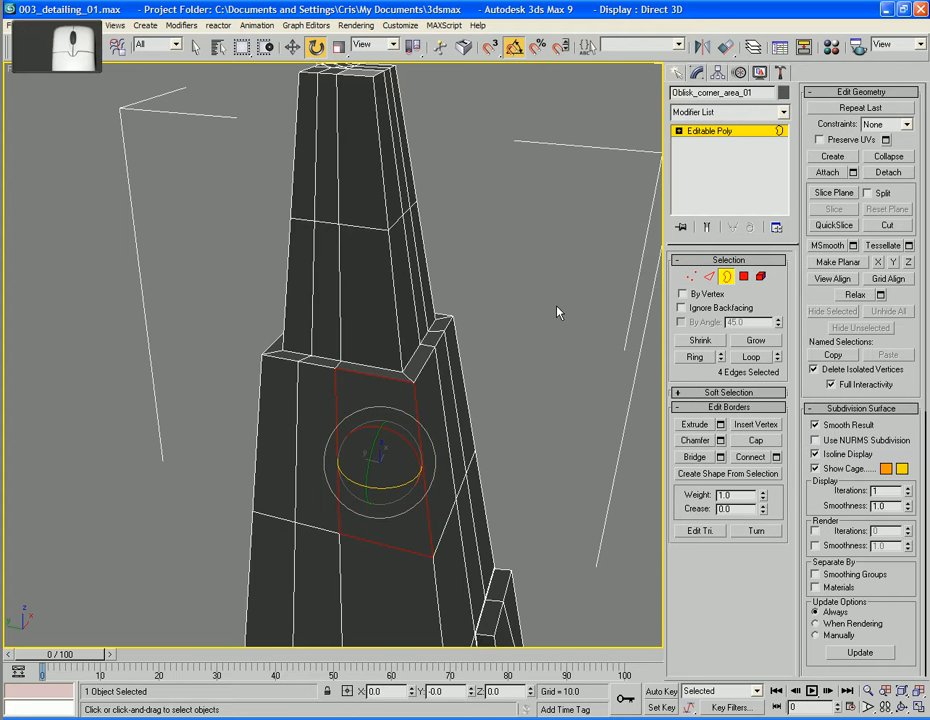
Cap the open four-sided border on the obelisk's top face at the outer corner.
{"action": "middle_click_drag", "start_coordinate": [556, 311], "coordinate": [448, 411], "text": "alt"}
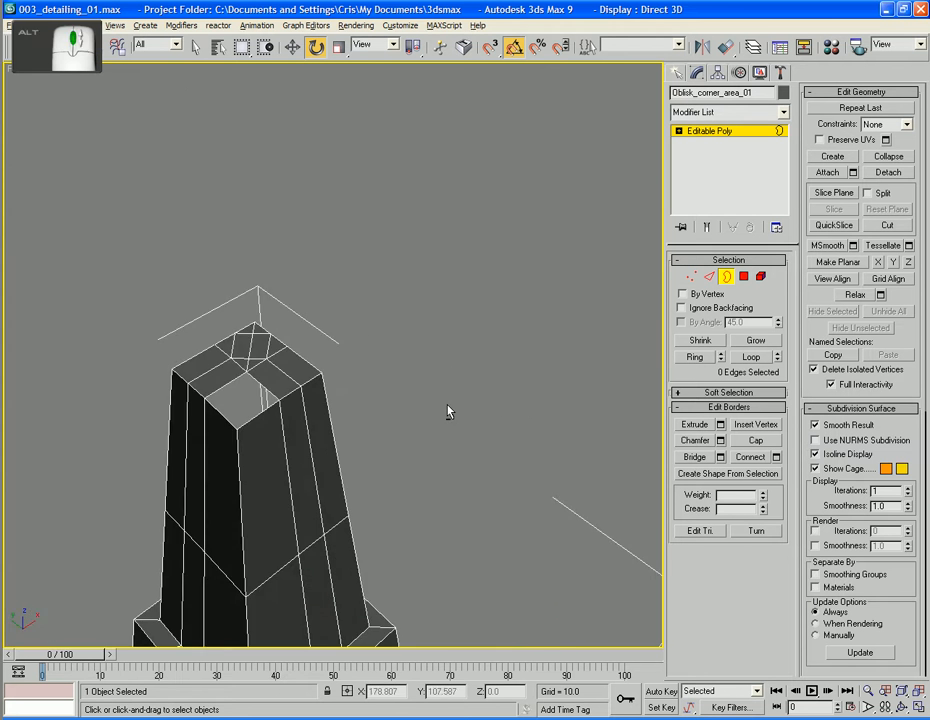
{"action": "scroll", "coordinate": [448, 411], "scroll_direction": "up", "scroll_amount": 3}
{"action": "middle_click_drag", "start_coordinate": [387, 410], "coordinate": [448, 404], "text": "alt"}
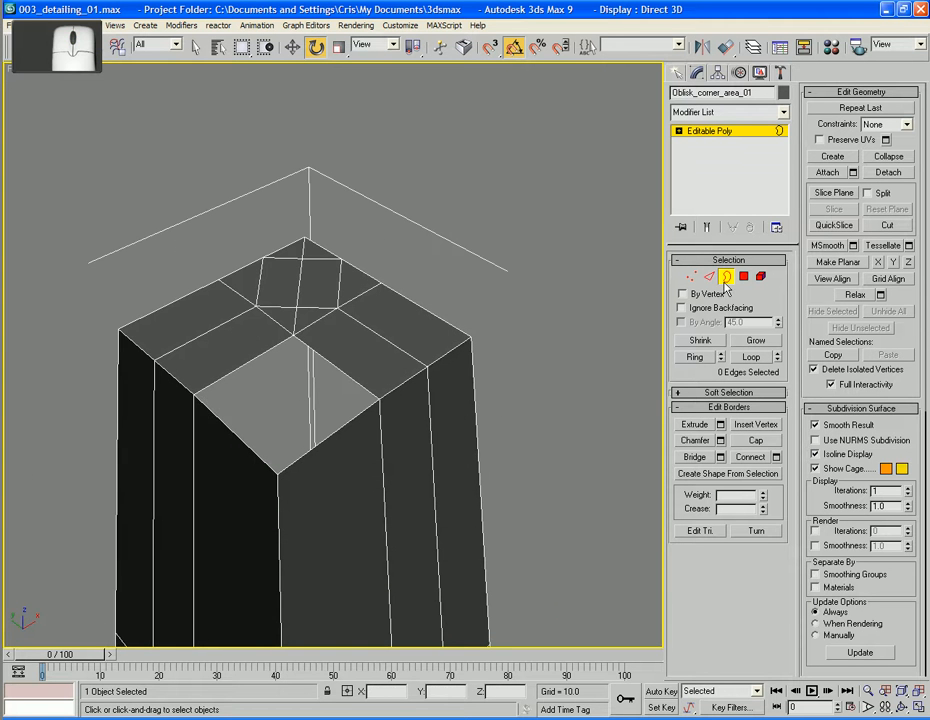
{"action": "left_click", "coordinate": [314, 447]}
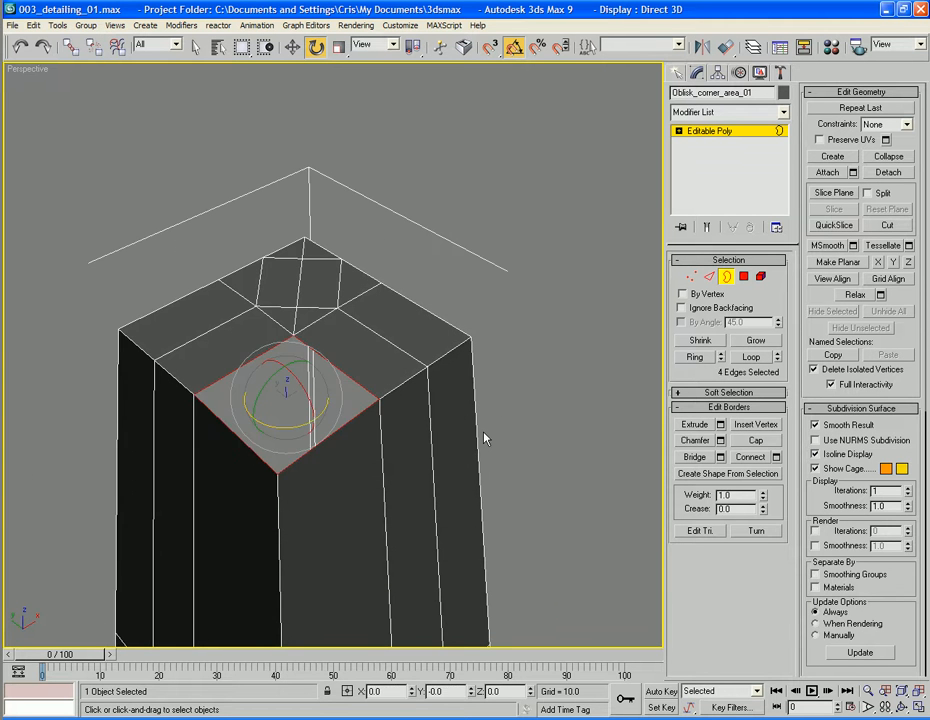
{"action": "left_click", "coordinate": [764, 444]}
Remove all the interior edges dividing the obelisk's top face, including the diagonals at the inner corner, leaving only its outline.
{"action": "middle_click_drag", "start_coordinate": [449, 351], "coordinate": [454, 353], "text": "alt"}
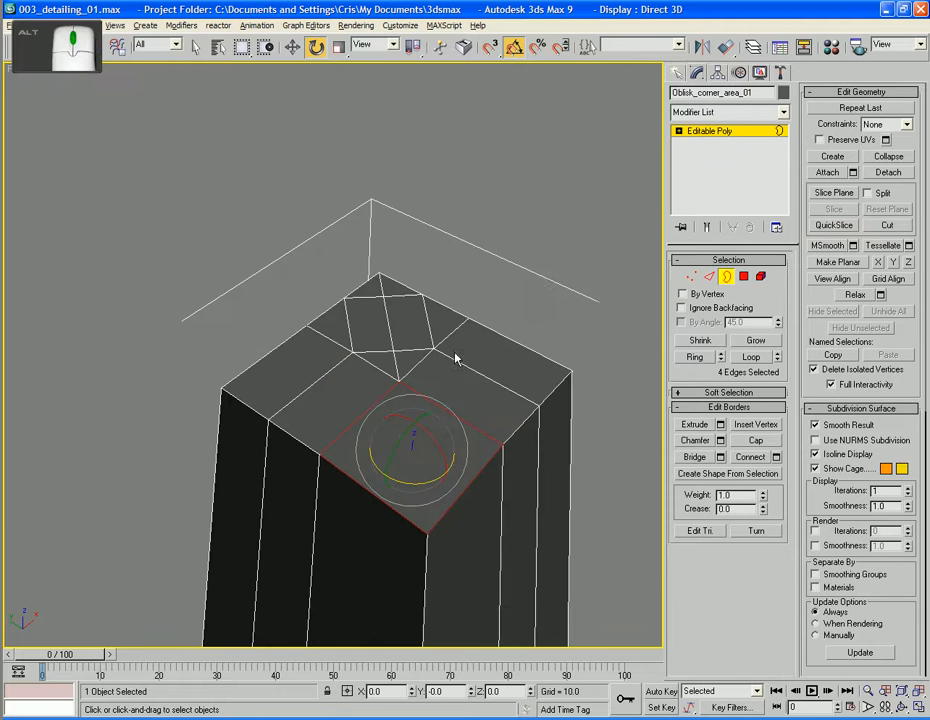
{"action": "key", "text": "2"}
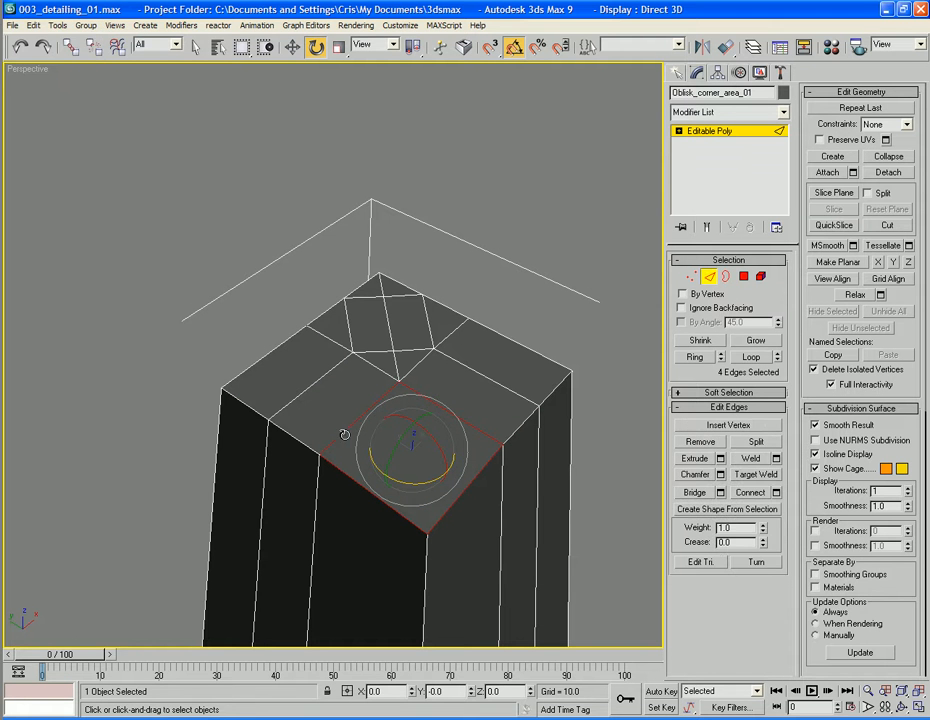
{"action": "left_click", "coordinate": [330, 438]}
{"action": "left_click", "coordinate": [305, 392], "text": "ctrl"}
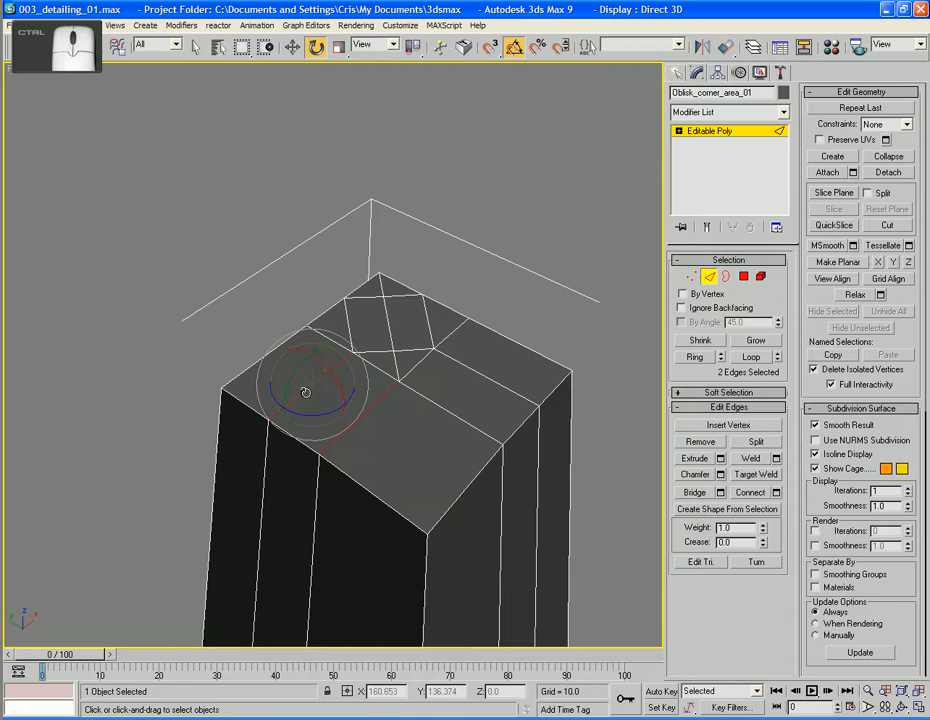
{"action": "left_click", "coordinate": [325, 337], "text": "ctrl"}
{"action": "left_click", "coordinate": [348, 326], "text": "ctrl"}
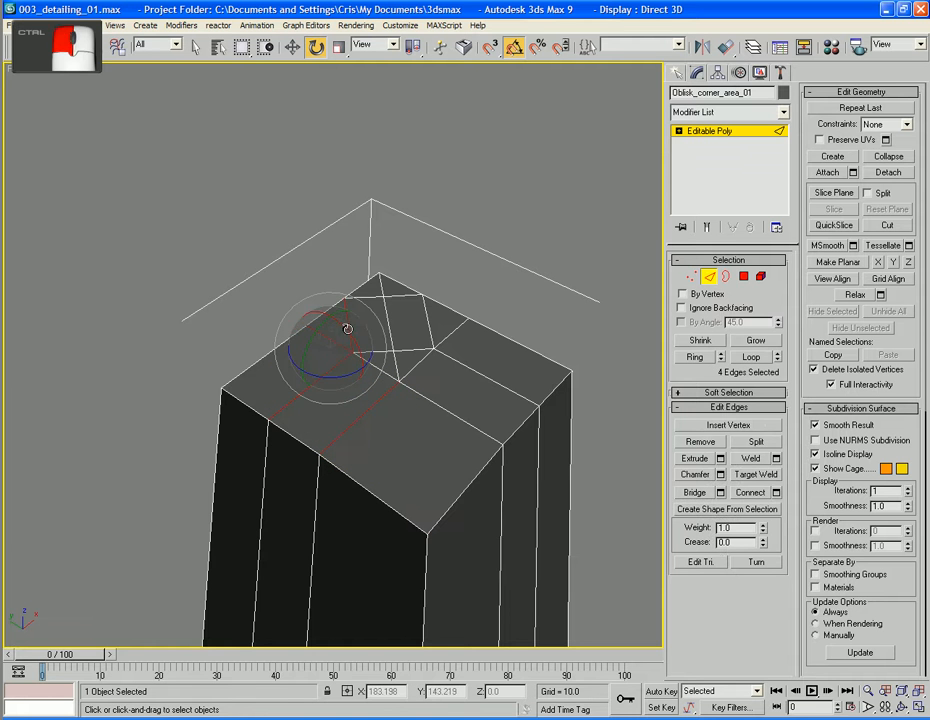
{"action": "left_click", "coordinate": [387, 325], "text": "ctrl"}
{"action": "left_click", "coordinate": [380, 281], "text": "ctrl"}
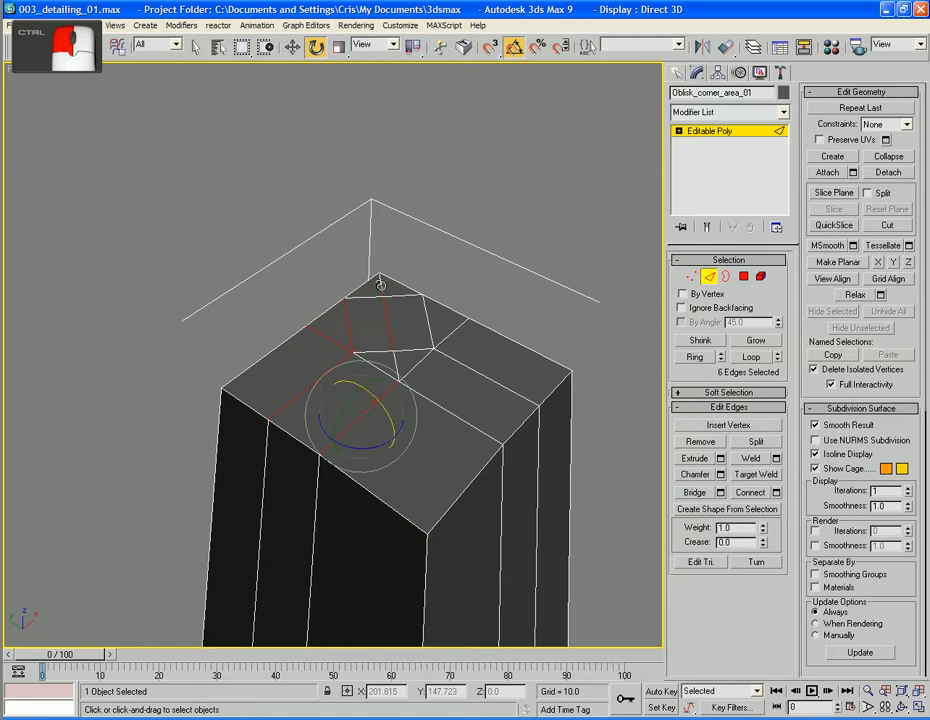
{"action": "key", "text": "q"}
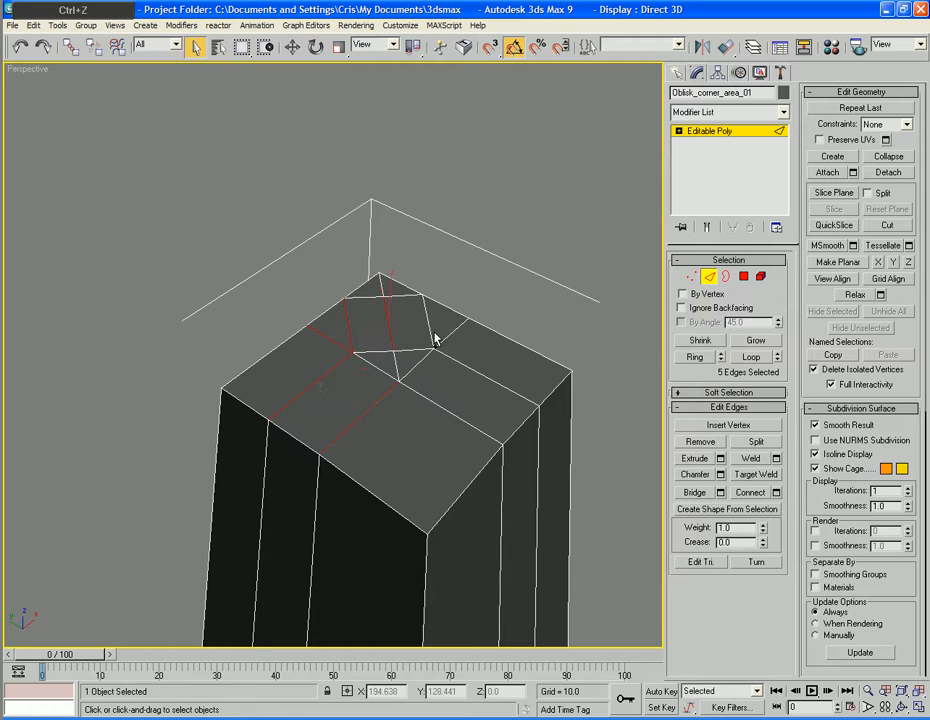
{"action": "scroll", "coordinate": [436, 339], "scroll_direction": "up", "scroll_amount": 5}
{"action": "scroll", "coordinate": [396, 347], "scroll_direction": "down", "scroll_amount": 5}
{"action": "key", "text": "z"}
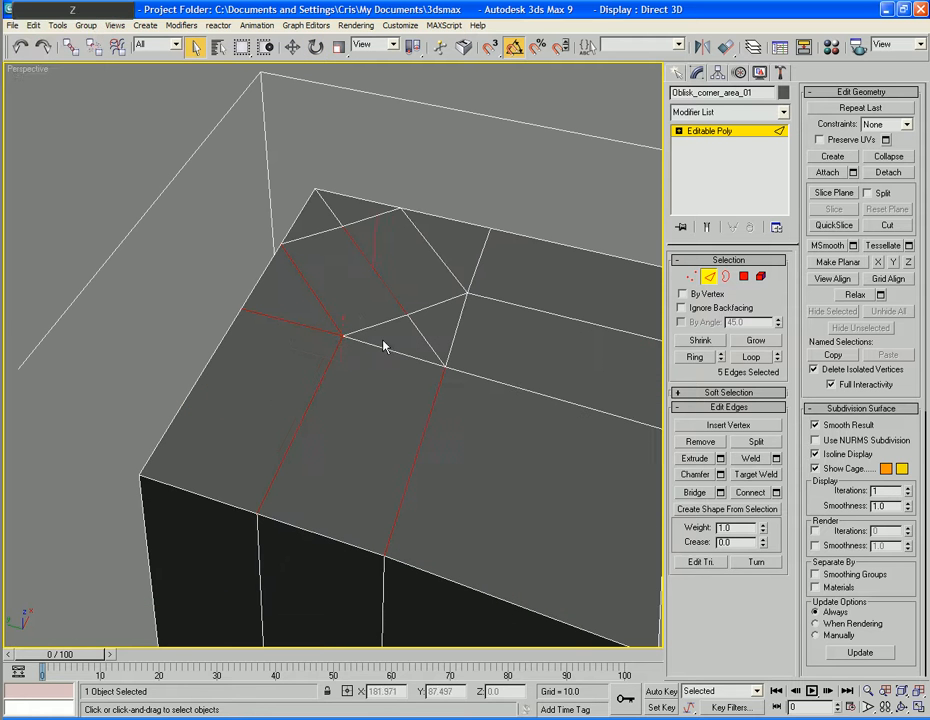
{"action": "left_click", "coordinate": [384, 347], "text": "ctrl"}
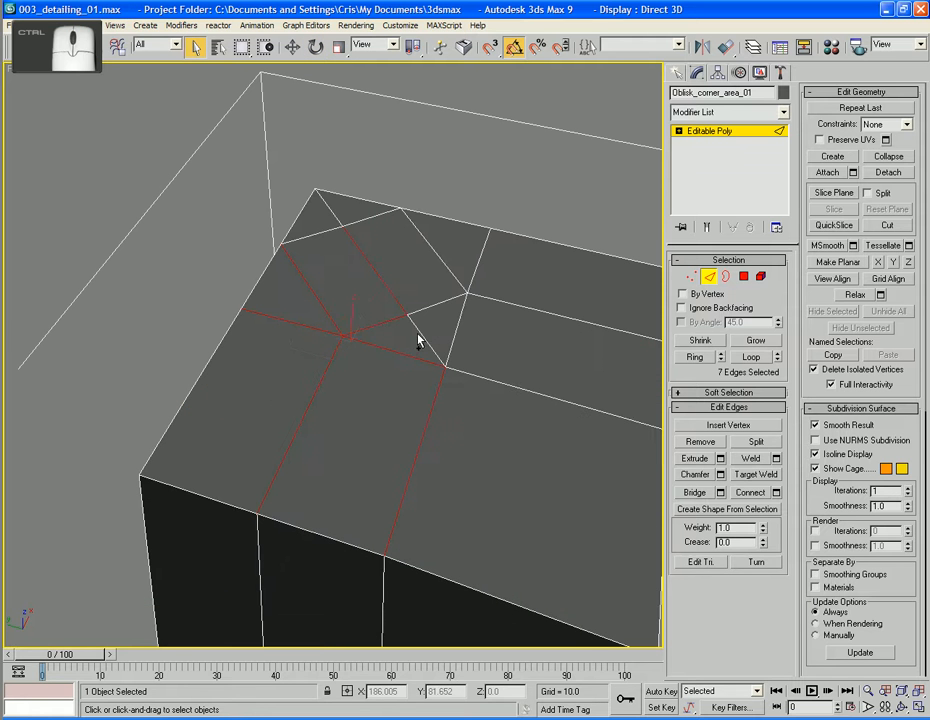
{"action": "left_click", "coordinate": [421, 335], "text": "ctrl"}
{"action": "left_click", "coordinate": [480, 375], "text": "ctrl"}
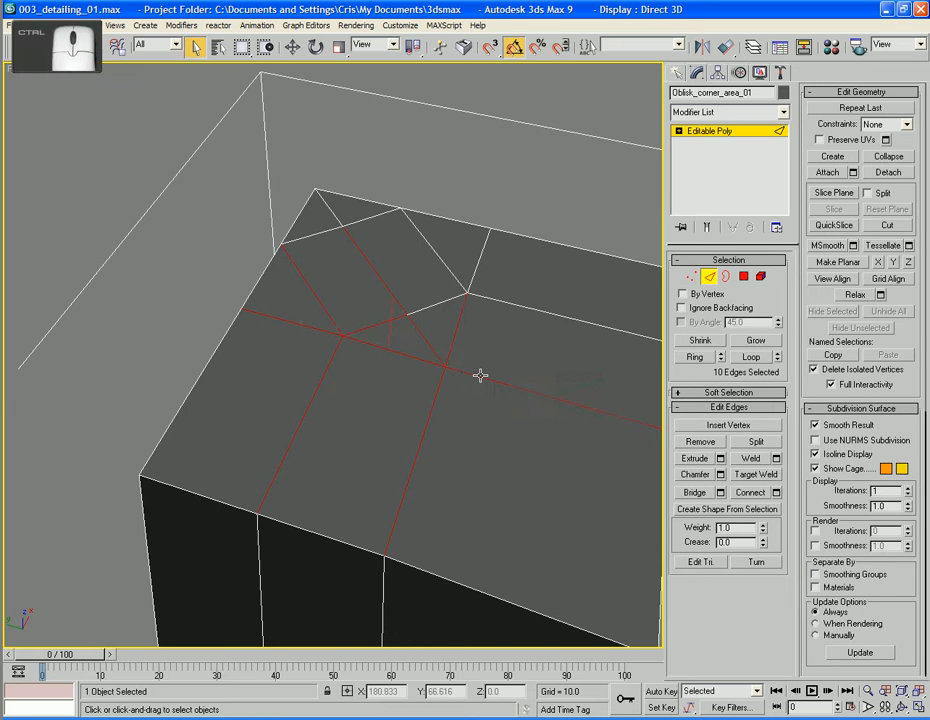
{"action": "left_click", "coordinate": [476, 268], "text": "ctrl"}
{"action": "left_click", "coordinate": [458, 292], "text": "ctrl"}
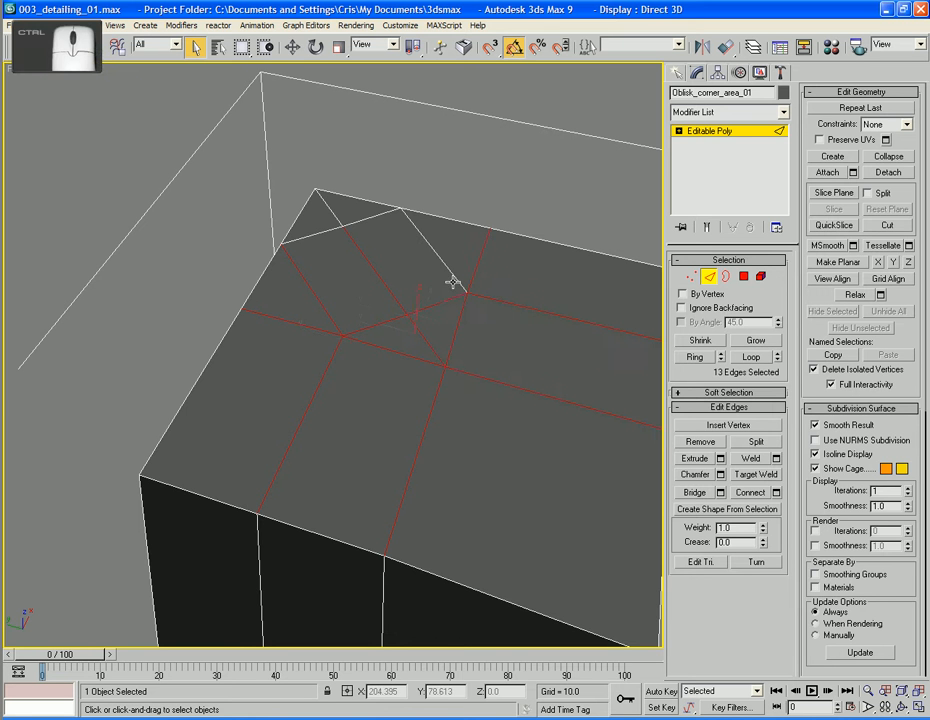
{"action": "left_click", "coordinate": [330, 228], "text": "ctrl"}
{"action": "key", "text": "BackSpace"}
{"action": "scroll", "coordinate": [352, 265], "scroll_direction": "down", "scroll_amount": 5}
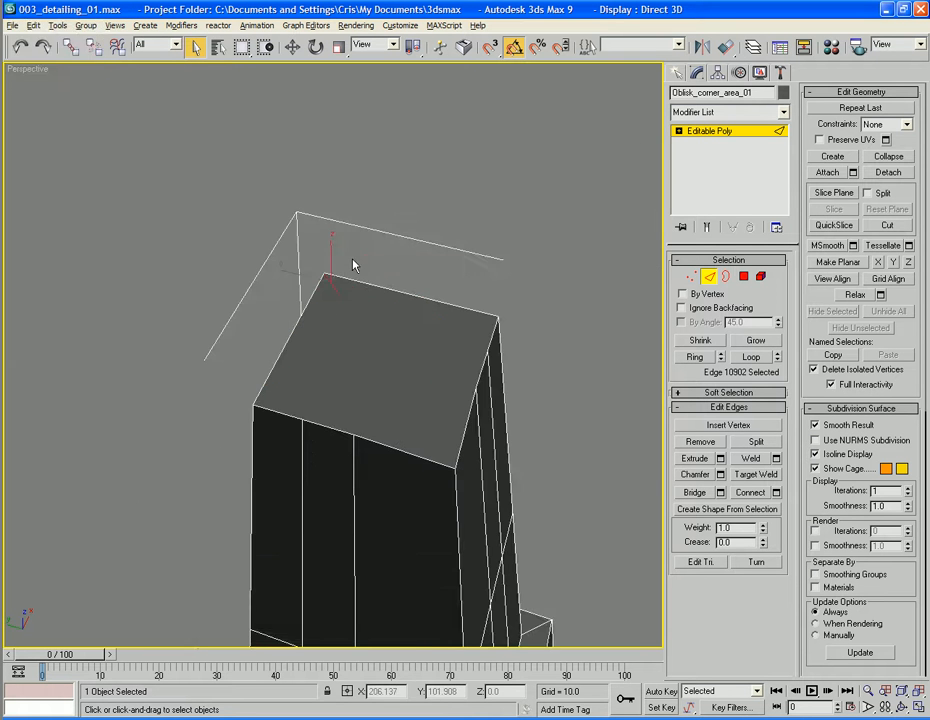
Delete the leftover edge together with the obelisk's top polygon and cap the resulting open border.
{"action": "middle_click_drag", "start_coordinate": [352, 265], "coordinate": [448, 376], "text": "alt"}
{"action": "left_click", "coordinate": [511, 297]}
{"action": "left_click", "coordinate": [371, 421]}
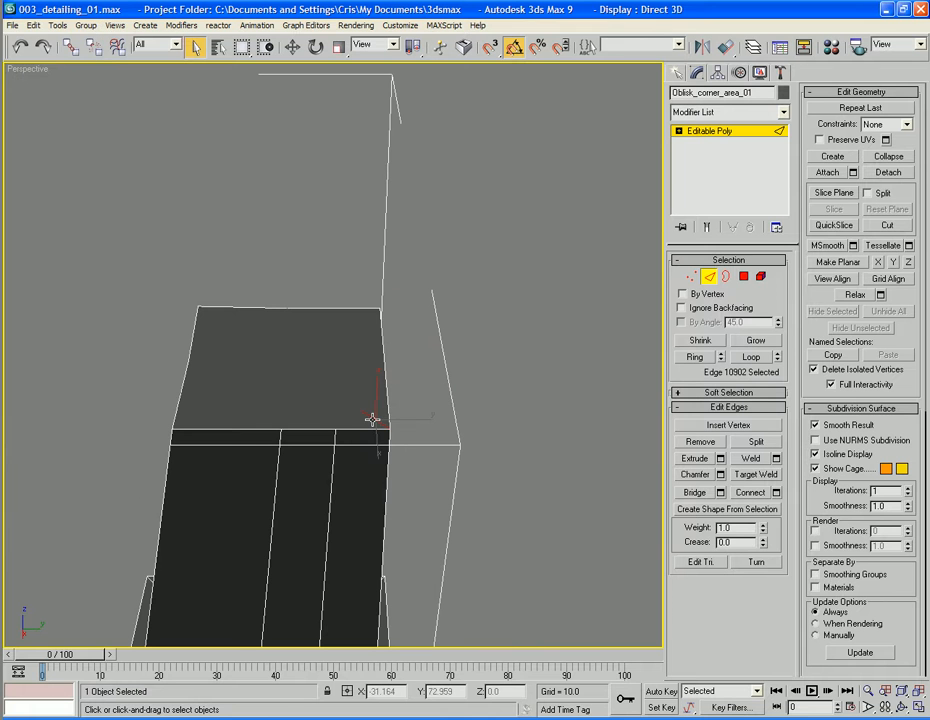
{"action": "key", "text": "Delete"}
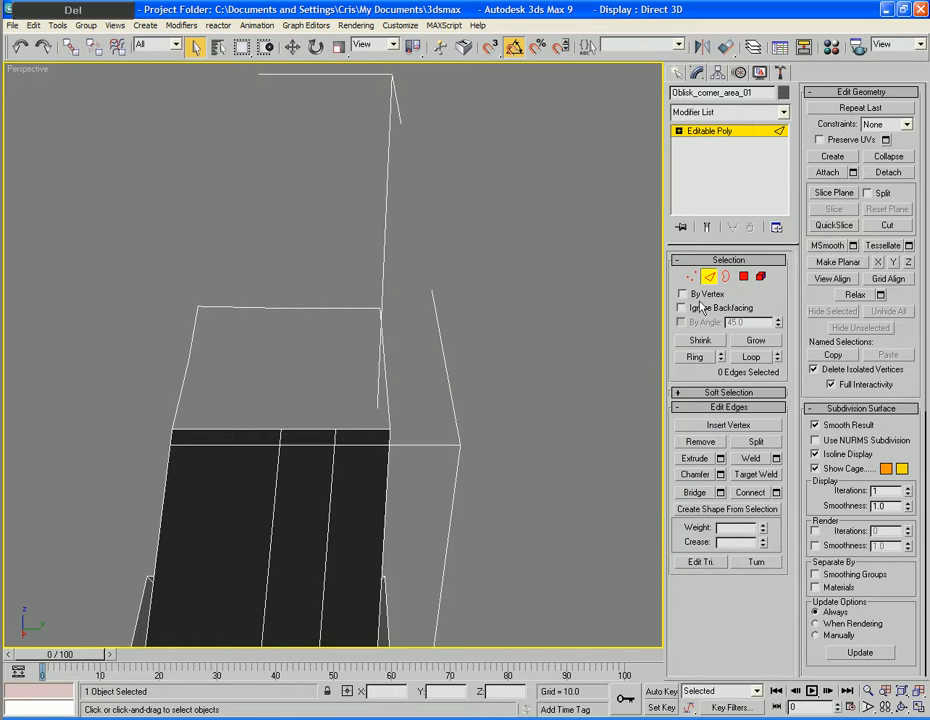
{"action": "left_click", "coordinate": [726, 276]}
{"action": "left_click", "coordinate": [326, 430]}
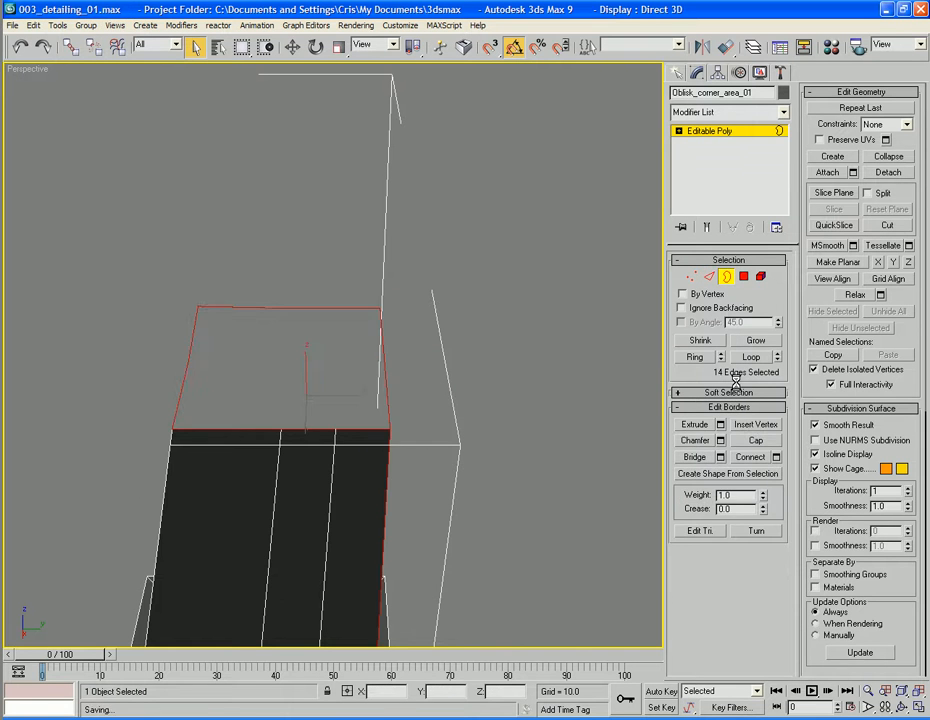
{"action": "left_click", "coordinate": [771, 441]}
{"action": "left_click", "coordinate": [521, 343]}
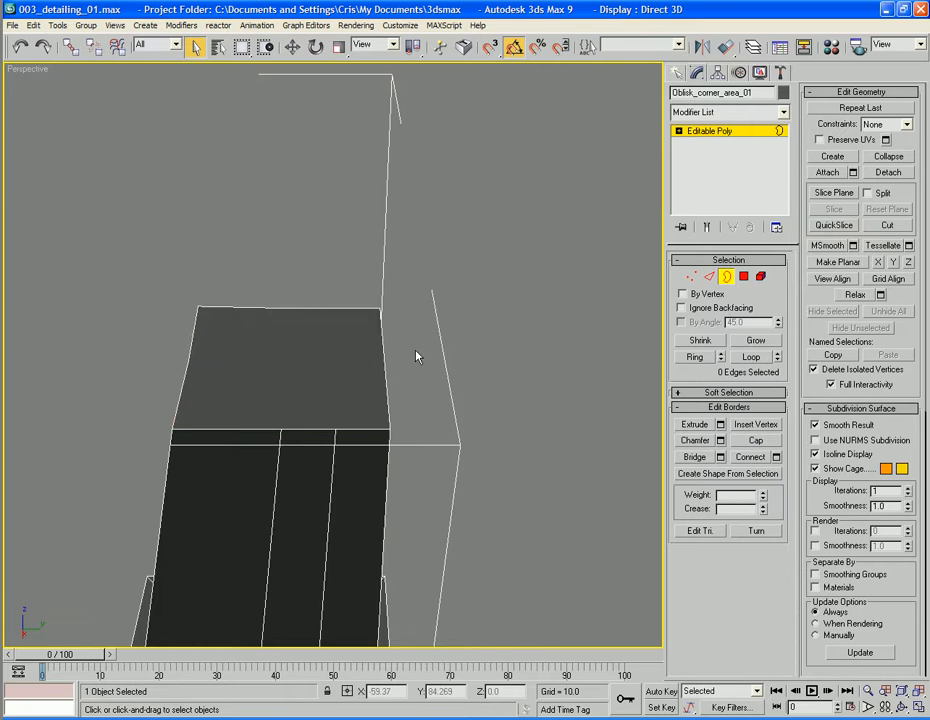
Turn off the edged-faces display and examine the obelisk's shading from the capped top down to the base.
{"action": "middle_click_drag", "start_coordinate": [417, 357], "coordinate": [535, 351], "text": "alt"}
{"action": "scroll", "coordinate": [535, 351], "scroll_direction": "down", "scroll_amount": 3}
{"action": "middle_click_drag", "start_coordinate": [418, 396], "coordinate": [436, 309]}
{"action": "scroll", "coordinate": [375, 362], "scroll_direction": "down", "scroll_amount": 2}
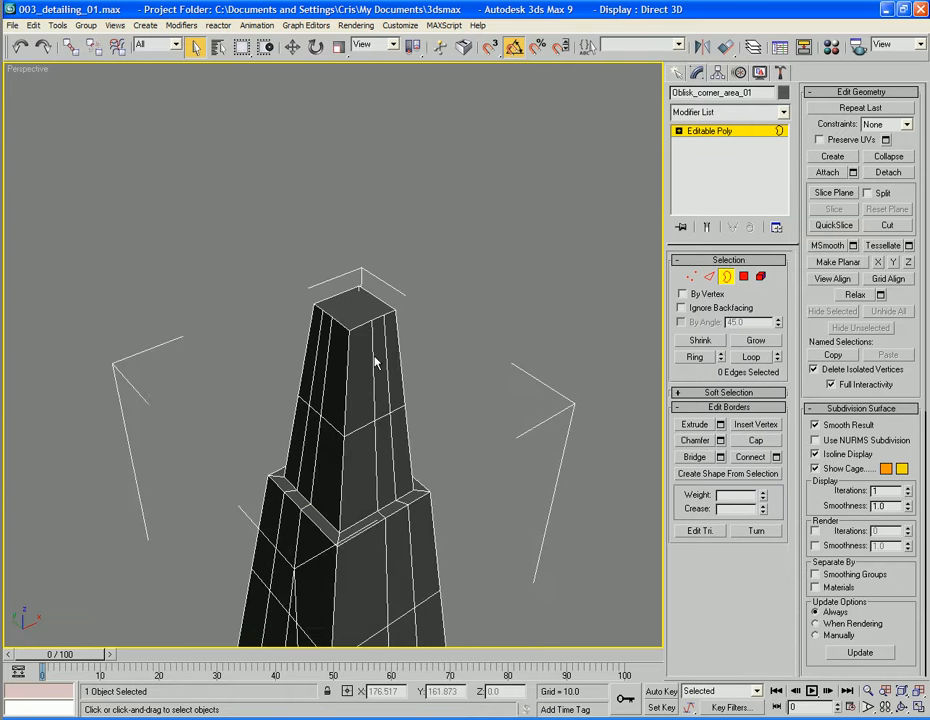
{"action": "middle_click_drag", "start_coordinate": [375, 362], "coordinate": [426, 284], "text": "alt"}
{"action": "scroll", "coordinate": [399, 166], "scroll_direction": "down", "scroll_amount": 4}
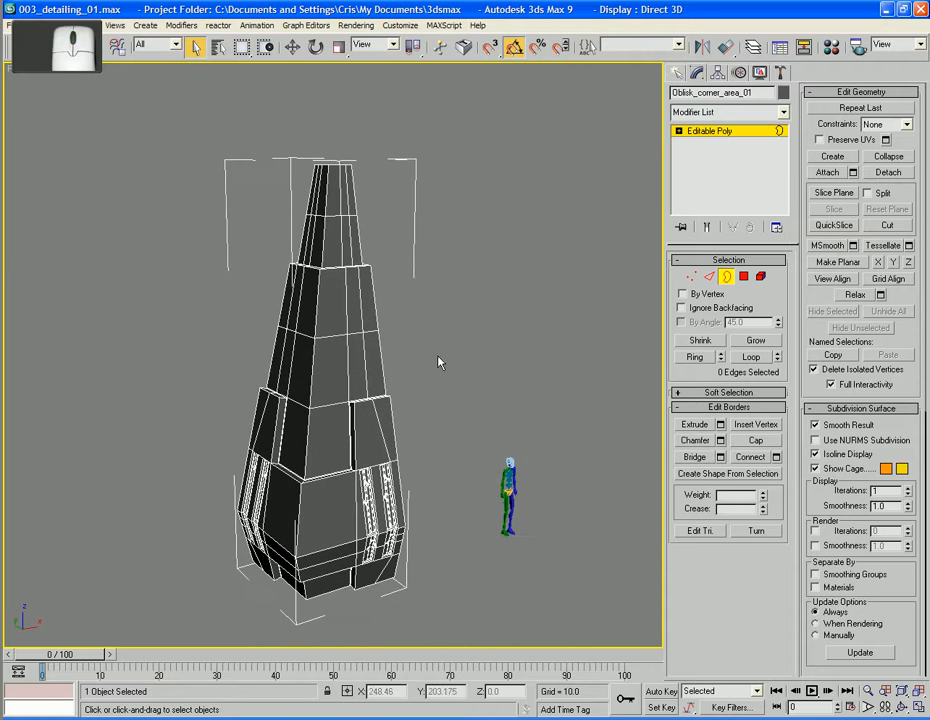
{"action": "middle_click_drag", "start_coordinate": [438, 362], "coordinate": [421, 279]}
{"action": "key", "text": "F4"}
{"action": "middle_click_drag", "start_coordinate": [414, 352], "coordinate": [438, 364], "text": "alt"}
{"action": "scroll", "coordinate": [438, 364], "scroll_direction": "up", "scroll_amount": 5}
{"action": "middle_click_drag", "start_coordinate": [445, 408], "coordinate": [430, 261]}
{"action": "middle_click_drag", "start_coordinate": [430, 261], "coordinate": [353, 338], "text": "alt"}
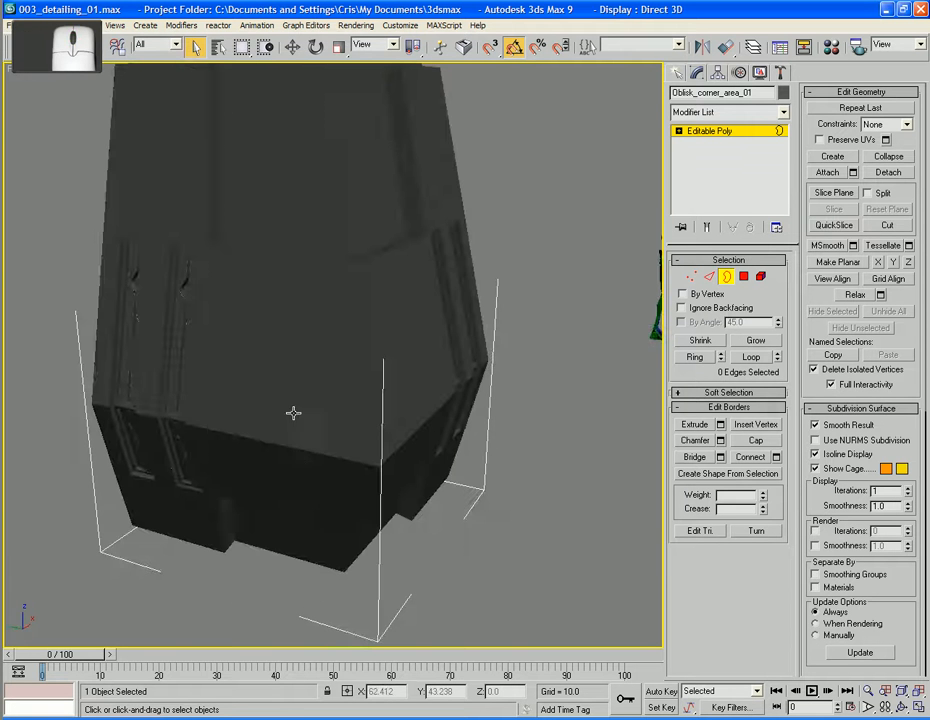